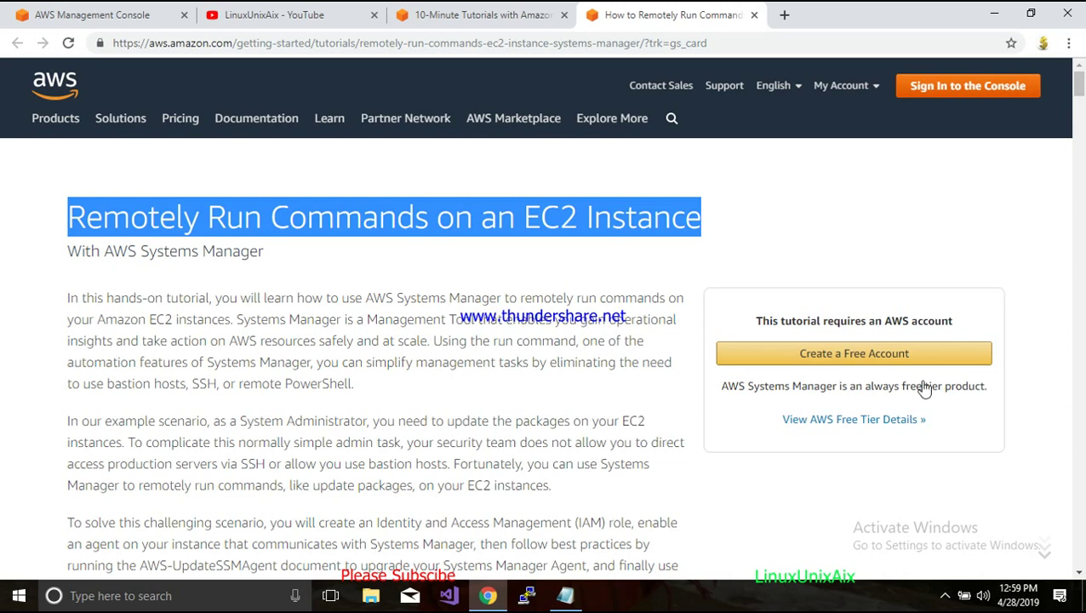
# Browse the AWS 10-Minute Tutorials catalogue and return to the Remotely Run Commands on an EC2 Instance tutorial
pyautogui.click(308, 303)
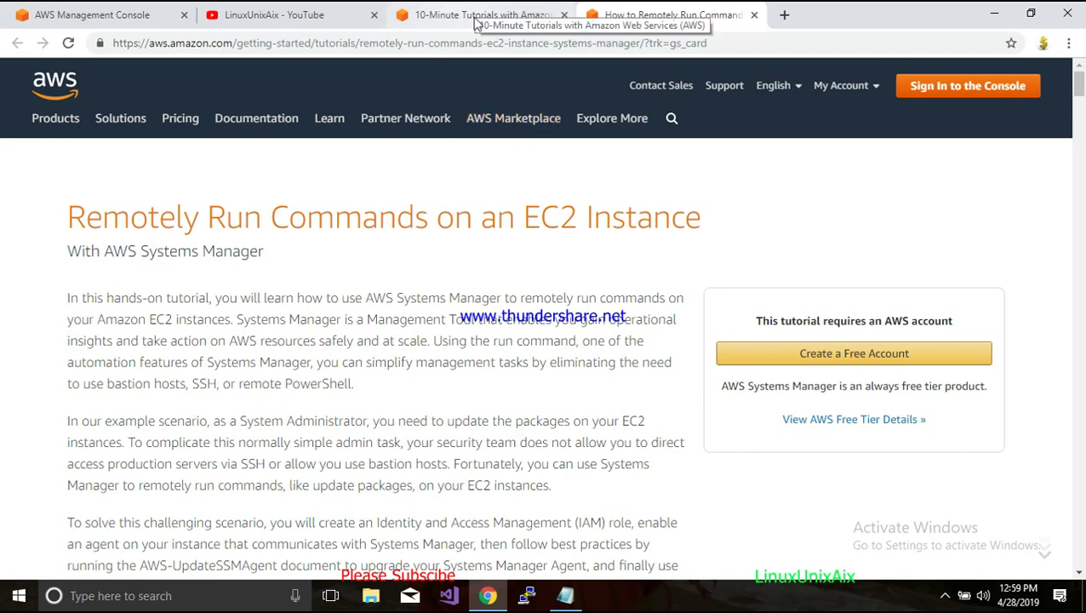
pyautogui.click(437, 19)
pyautogui.scroll(6, 405, 371)
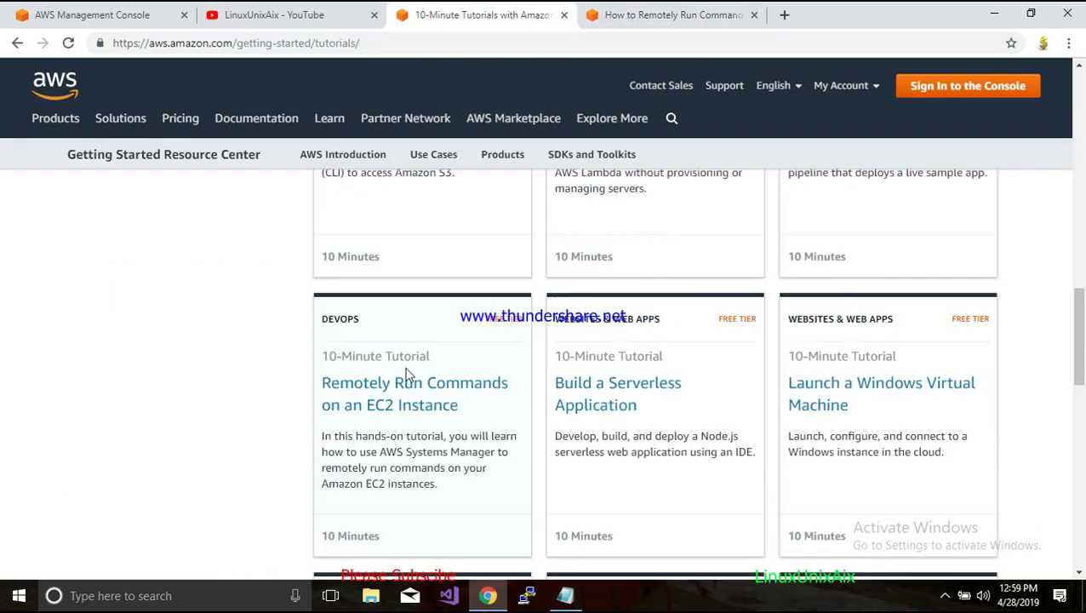
pyautogui.scroll(5, 405, 374)
pyautogui.scroll(-7, 406, 371)
pyautogui.scroll(7, 695, 406)
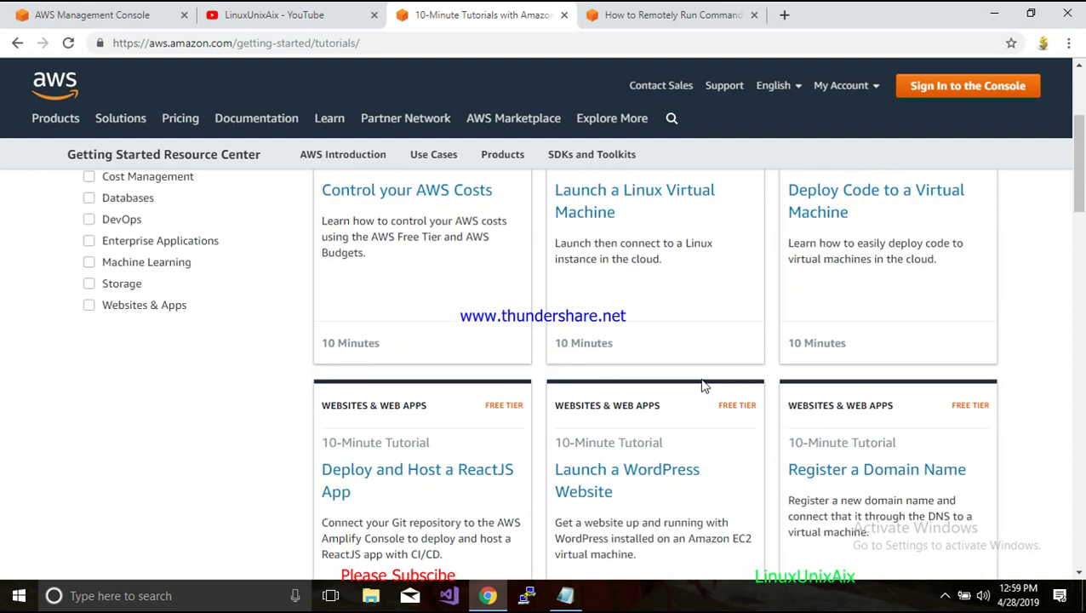
pyautogui.scroll(3, 717, 375)
pyautogui.scroll(-4, 843, 485)
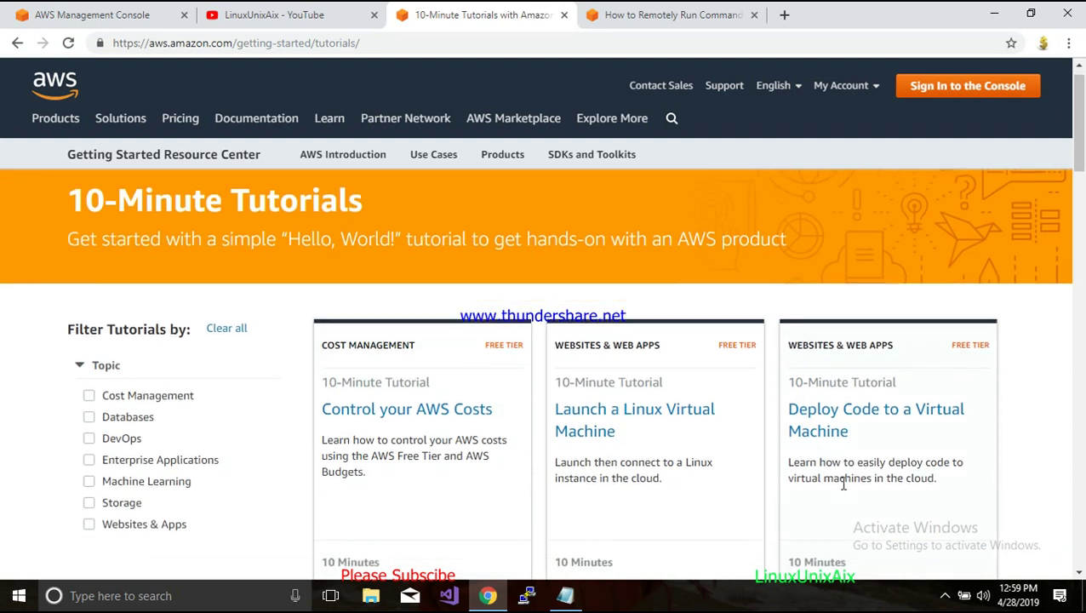
pyautogui.click(640, 24)
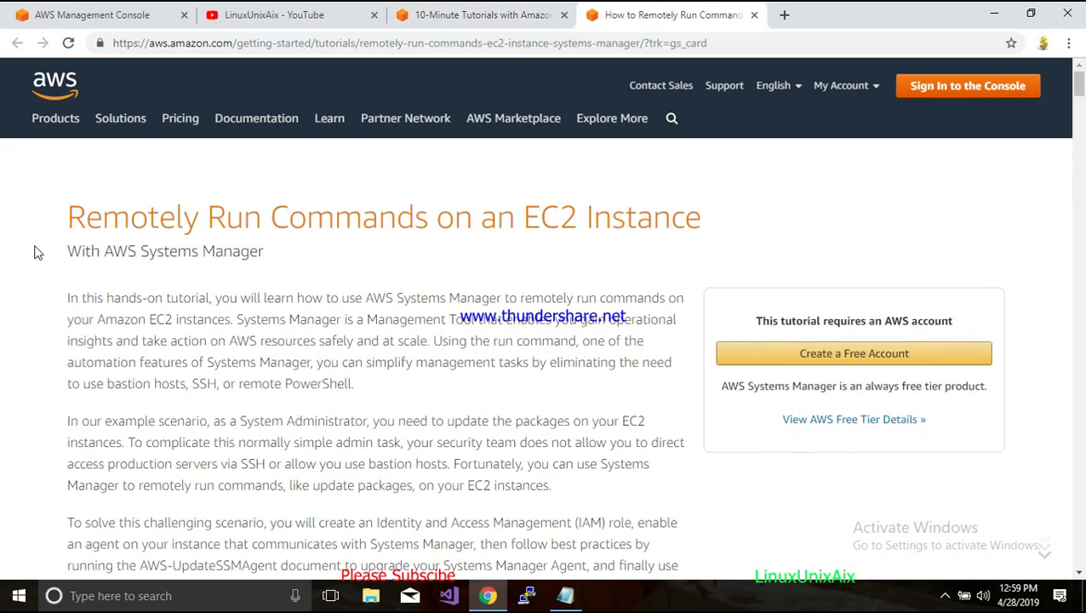
# Highlight the title of the EC2 remote commands tutorial and view the LinuxUnixAix YouTube channel page
pyautogui.moveTo(58, 222); pyautogui.dragTo(719, 209)
pyautogui.click(375, 337)
pyautogui.click(312, 18)
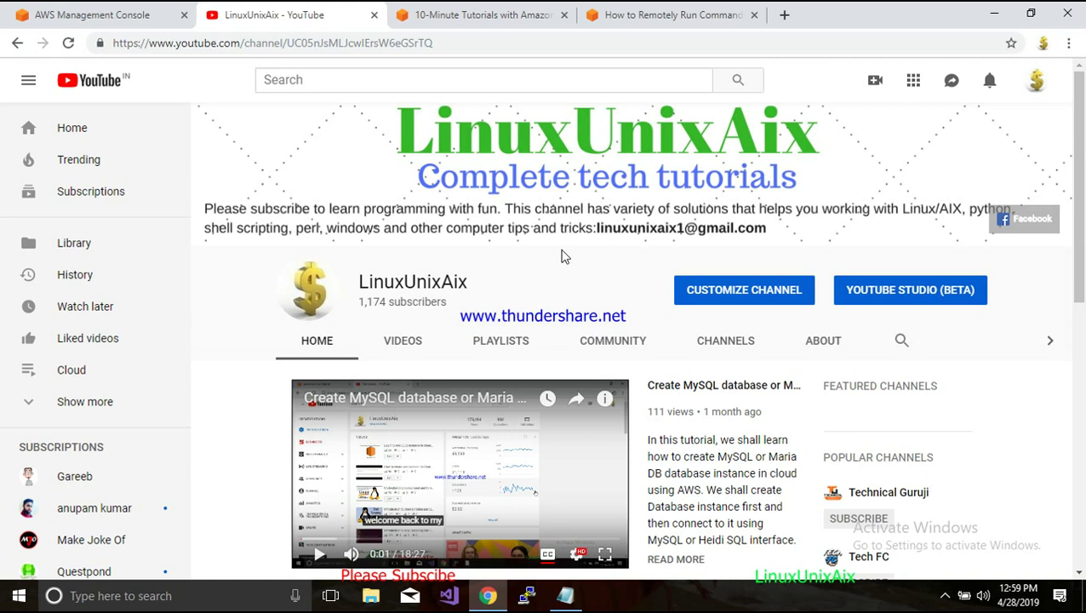
pyautogui.moveTo(842, 240)
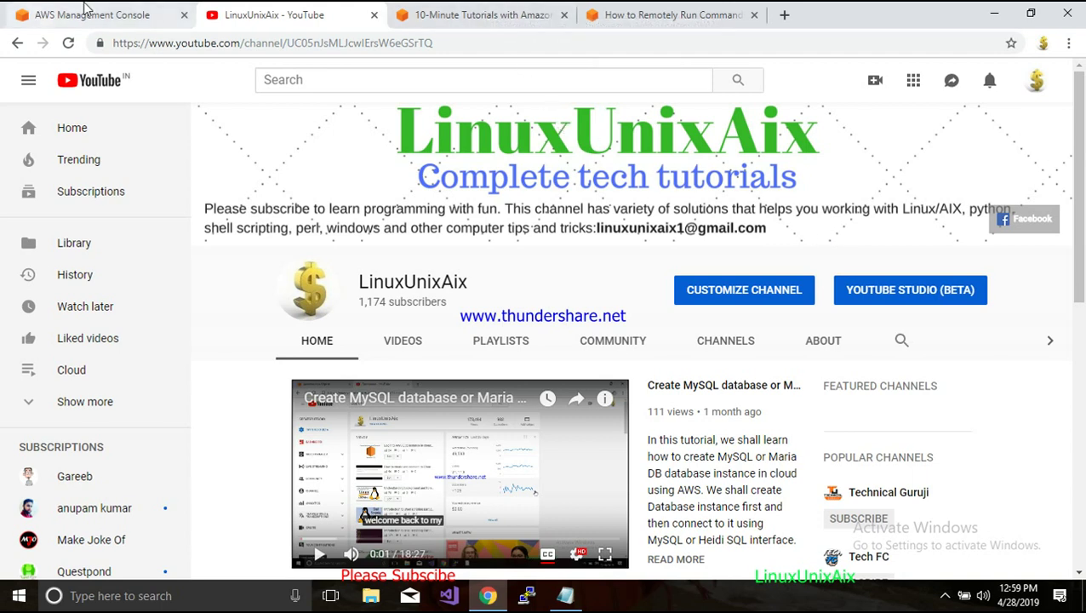
# Return to the AWS Management Console, search its services for ec2 and open the EC2 dashboard
pyautogui.click(111, 16)
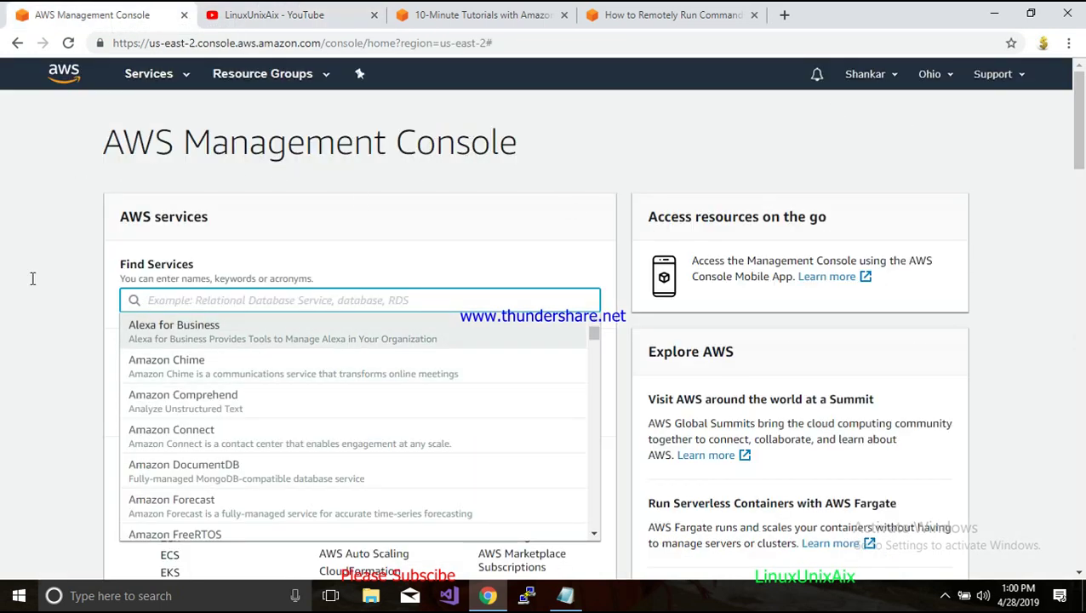
pyautogui.click(110, 302)
pyautogui.click(170, 301)
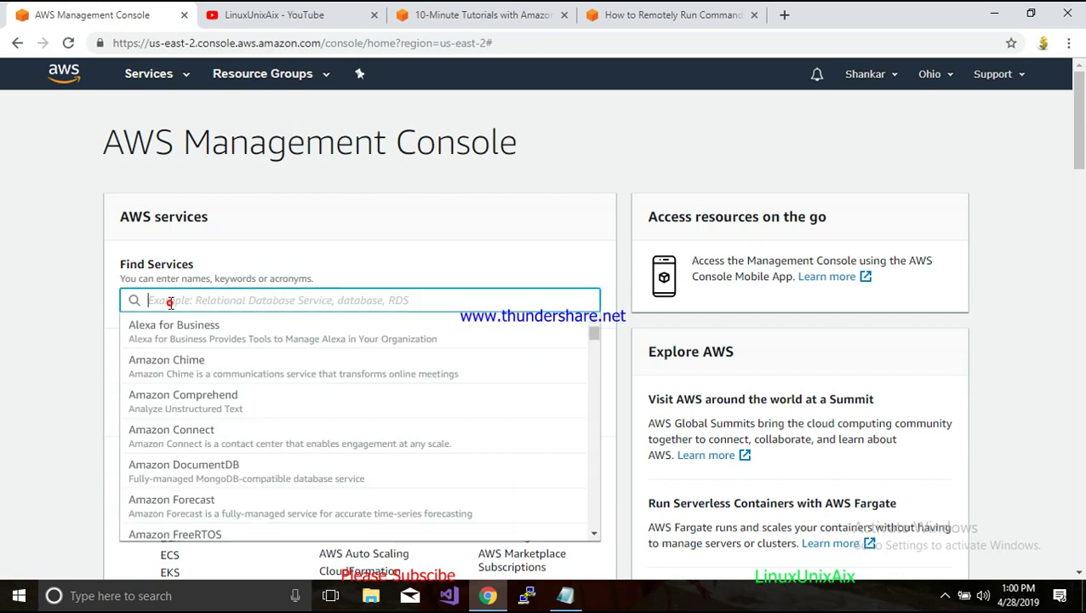
pyautogui.write('ec2')
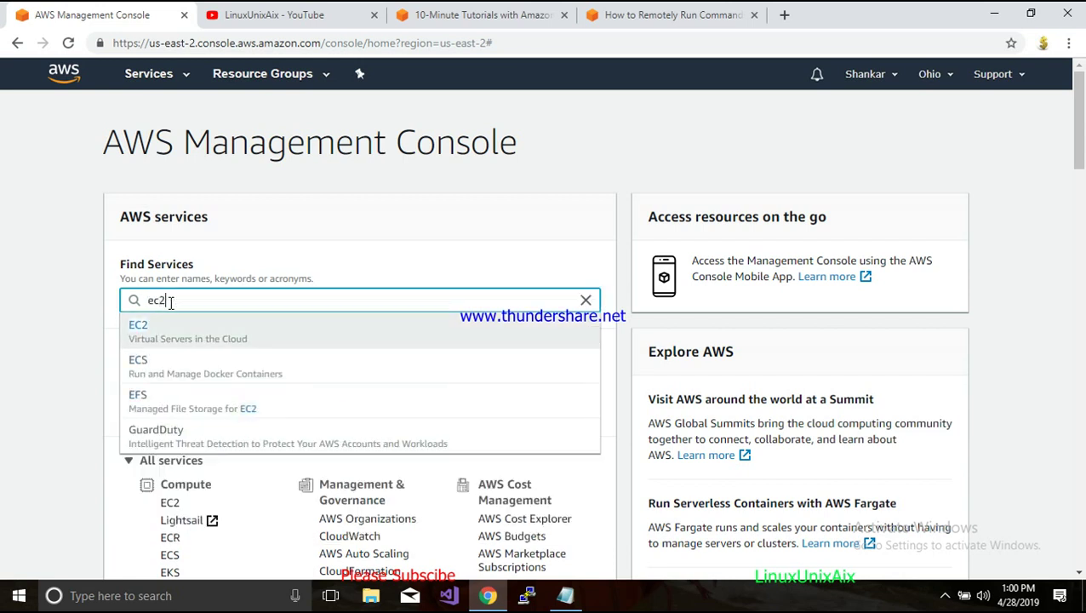
pyautogui.click(172, 332)
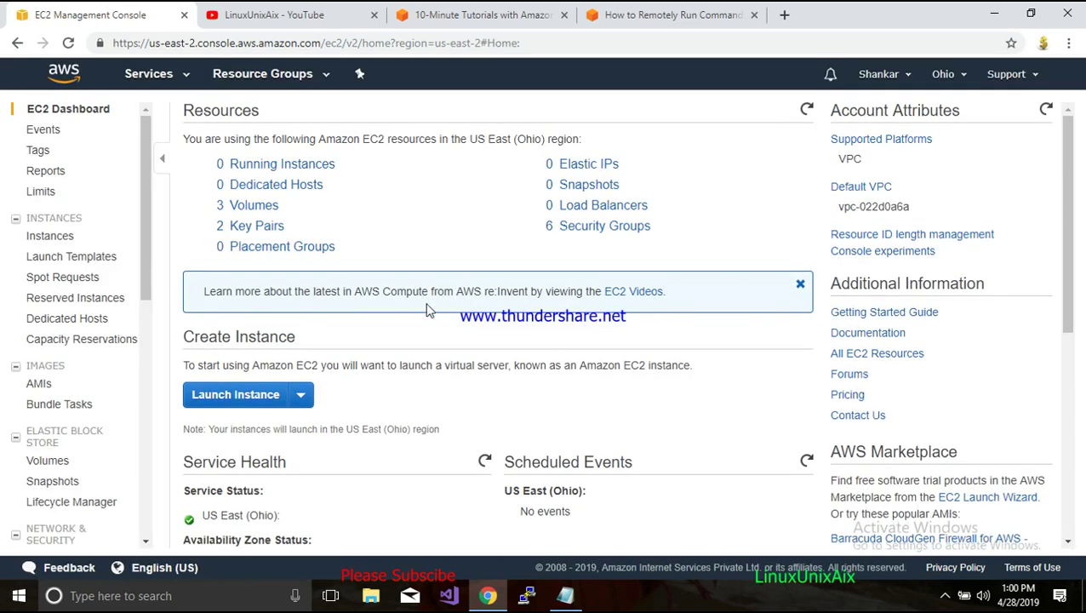
# Search the AWS services for iam and open the IAM console
pyautogui.click(174, 79)
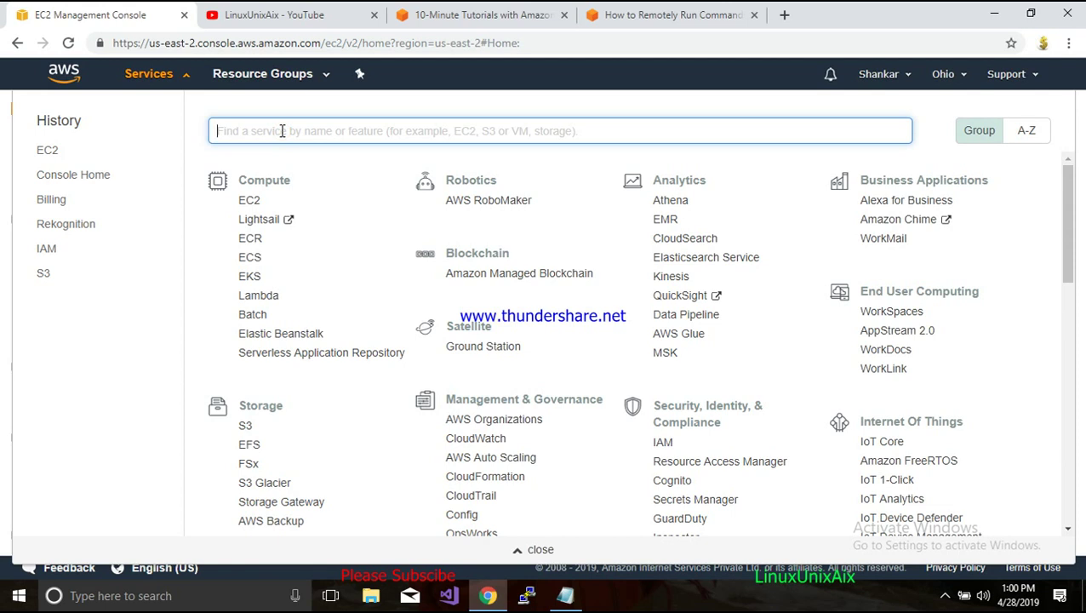
pyautogui.write('iam')
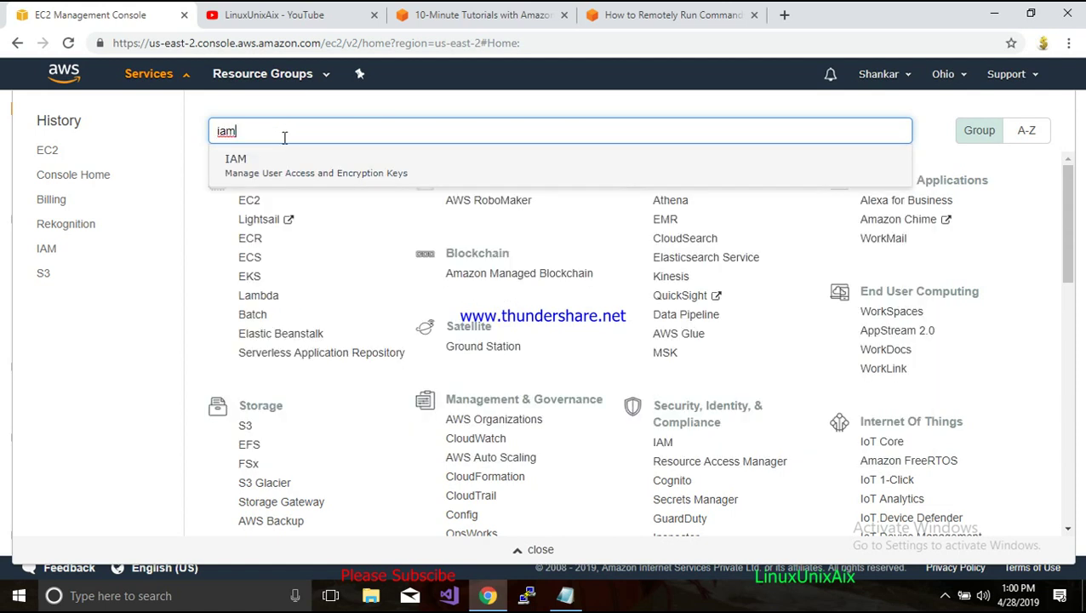
pyautogui.click(284, 169)
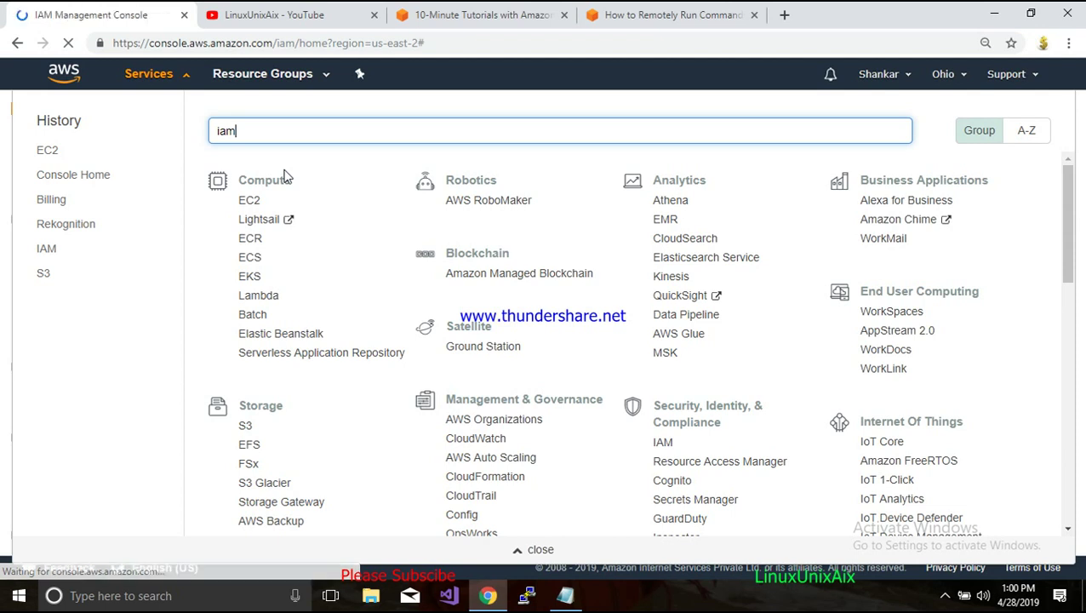
pyautogui.click(945, 595)
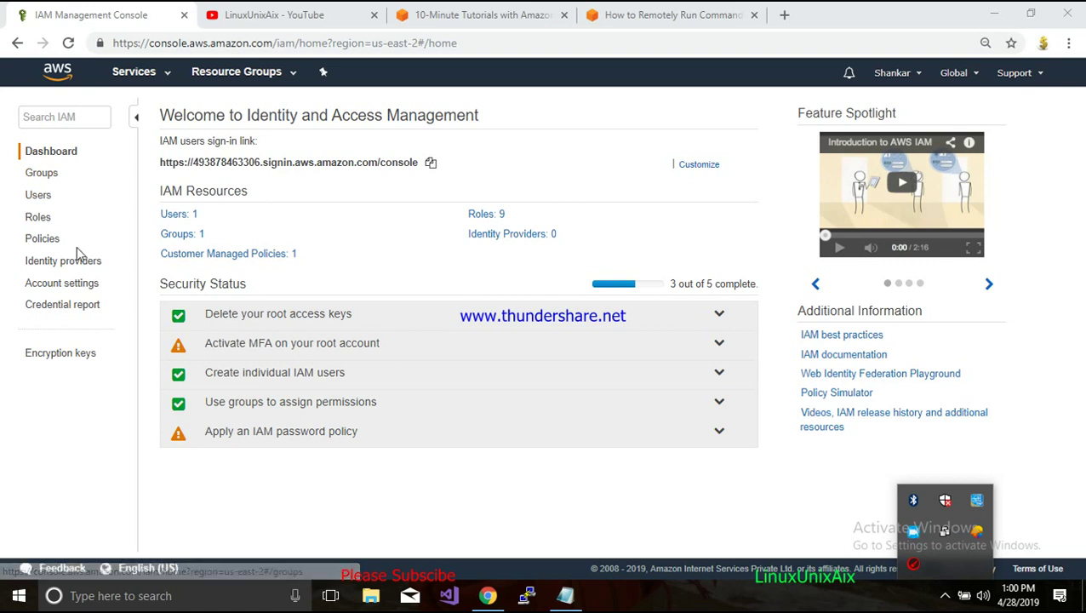
# Look through the existing IAM roles and start creating a new role
pyautogui.click(38, 217)
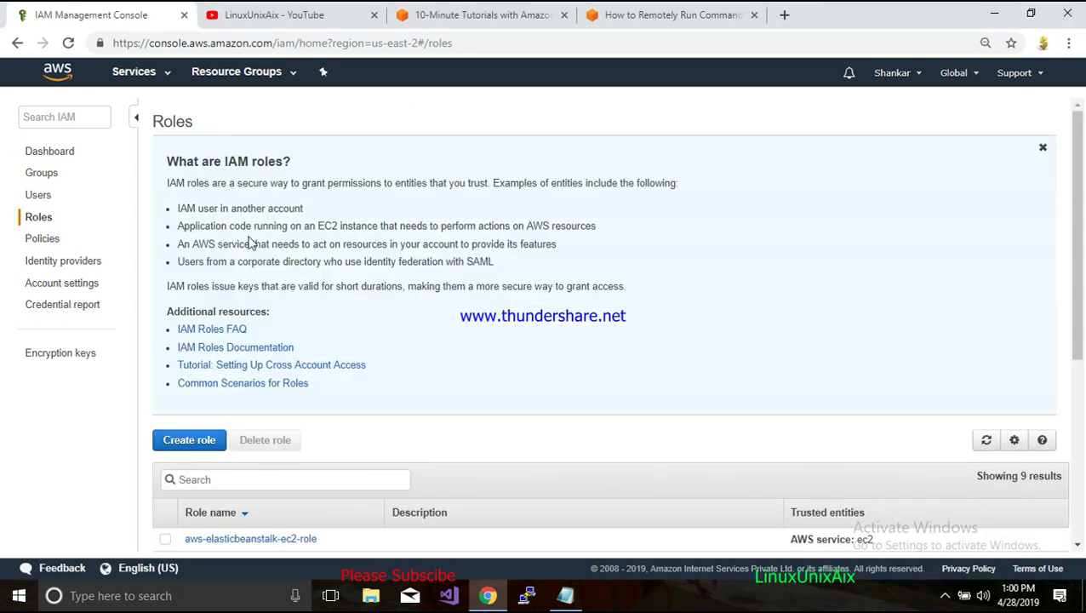
pyautogui.scroll(-4, 493, 330)
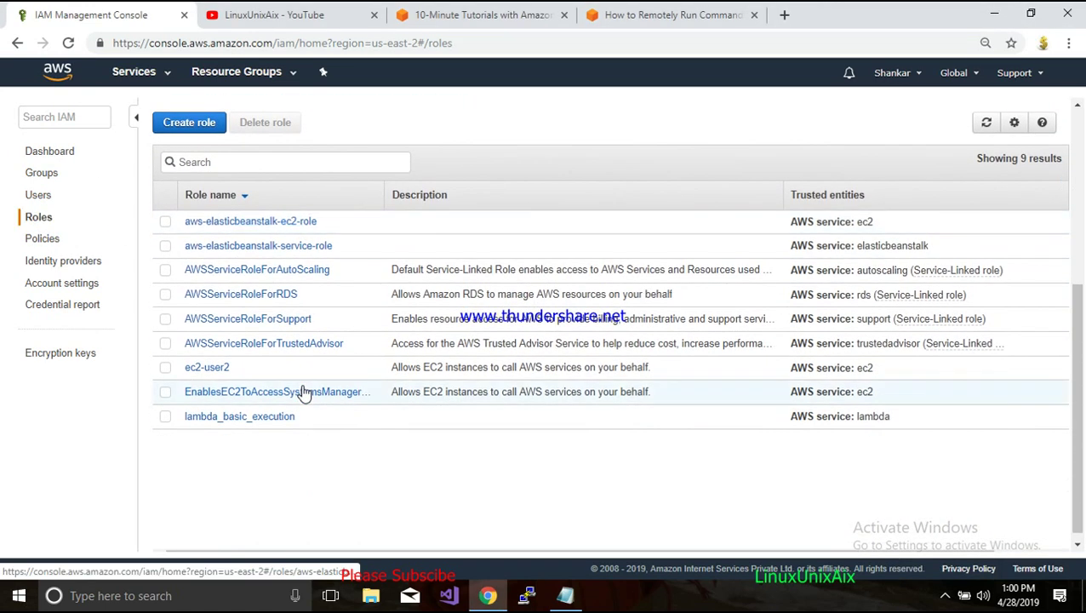
pyautogui.scroll(3, 303, 390)
pyautogui.scroll(-3, 690, 294)
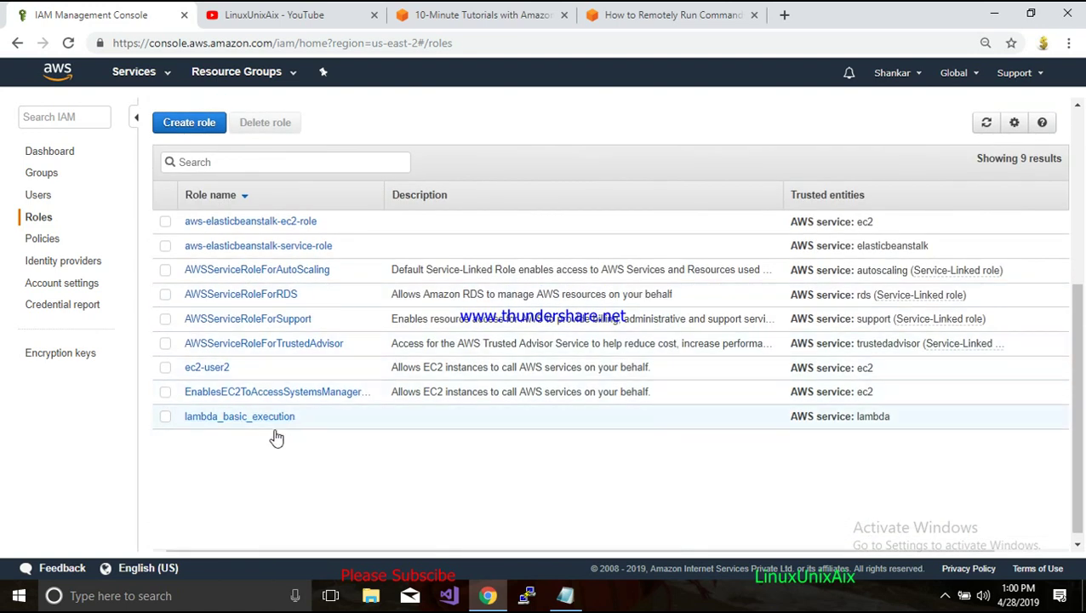
pyautogui.click(176, 127)
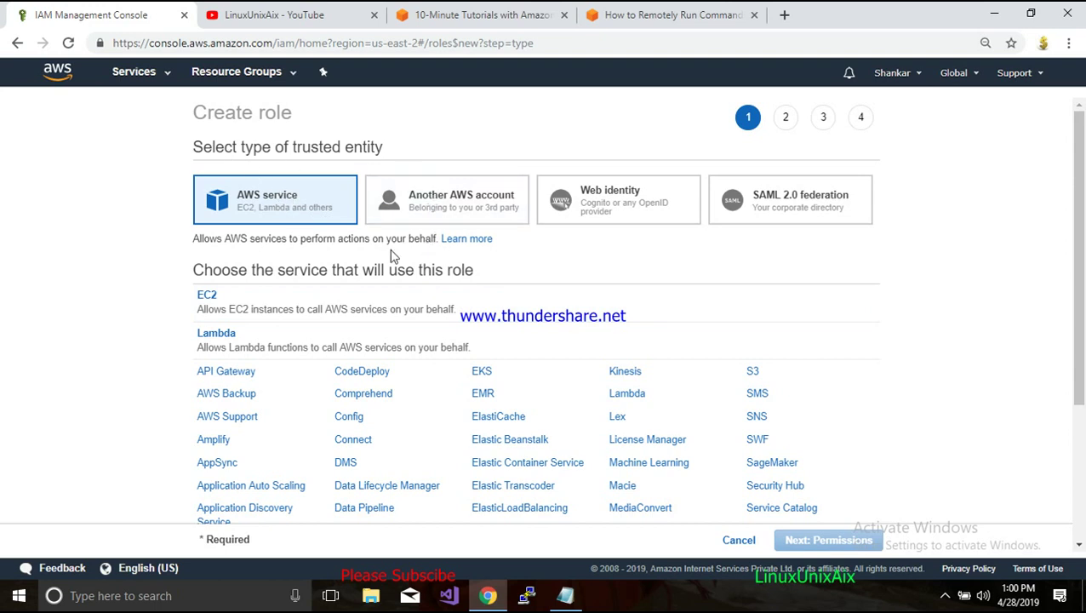
# Set the role's trusted entity to AWS service with EC2 as the using service, and continue to the permissions
pyautogui.click(255, 199)
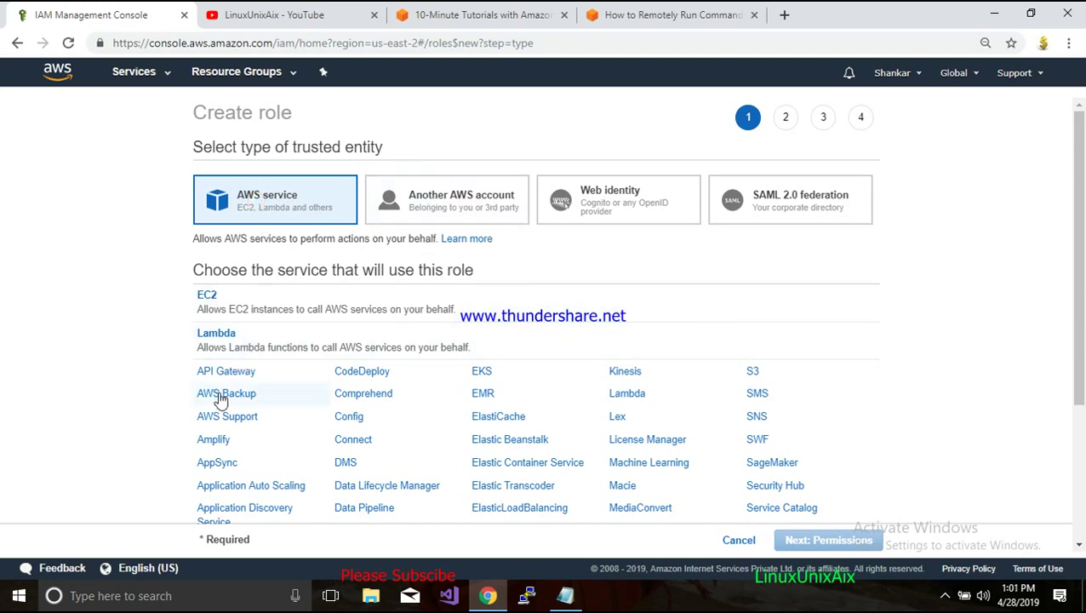
pyautogui.scroll(-2, 41, 378)
pyautogui.scroll(2, 41, 377)
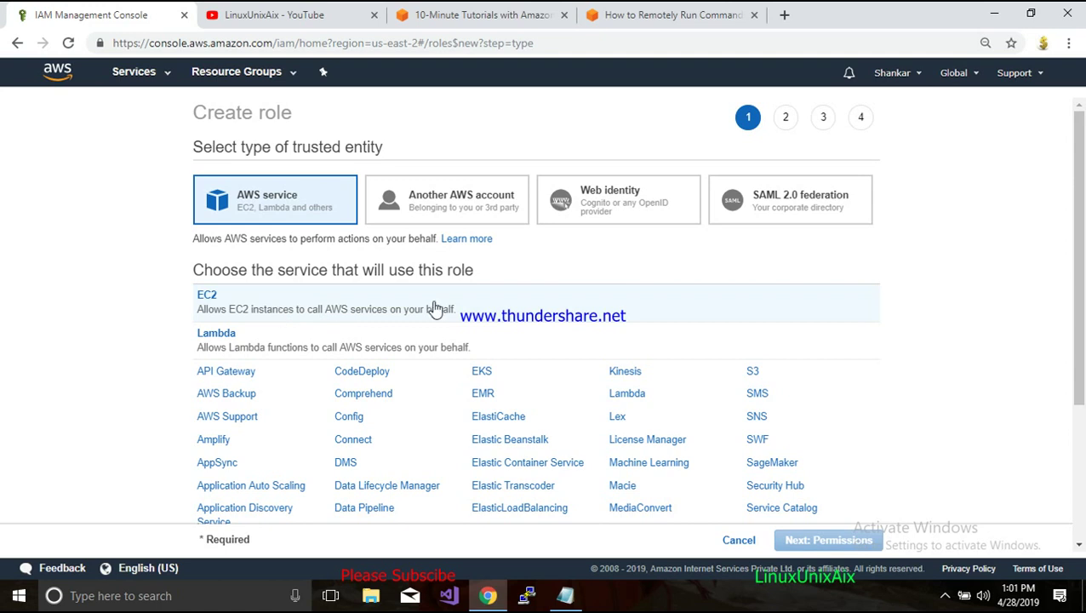
pyautogui.scroll(-1, 593, 308)
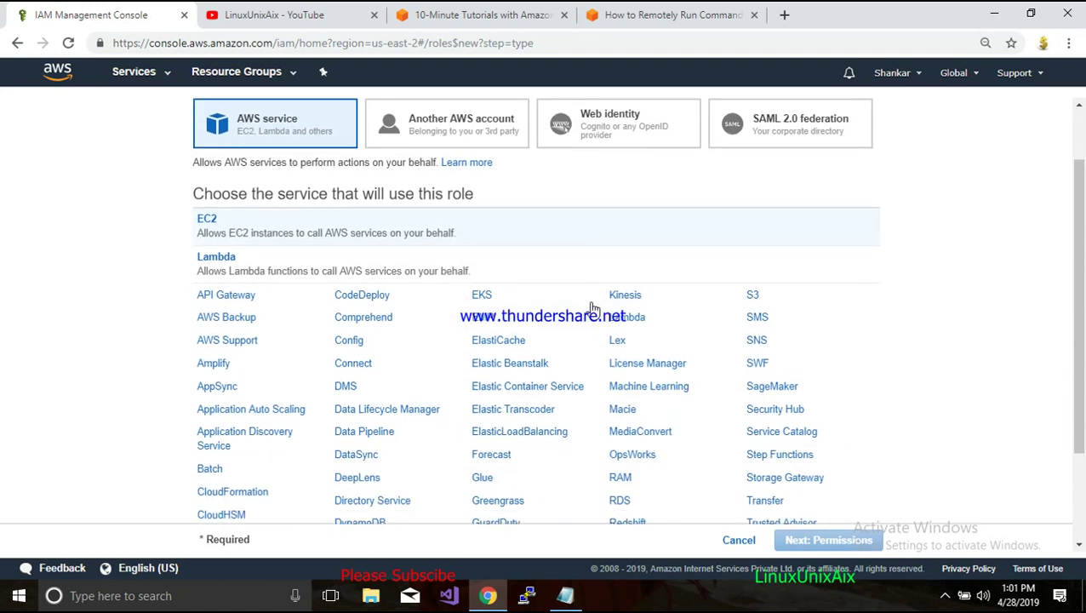
pyautogui.click(489, 226)
pyautogui.scroll(-2, 835, 339)
pyautogui.click(829, 539)
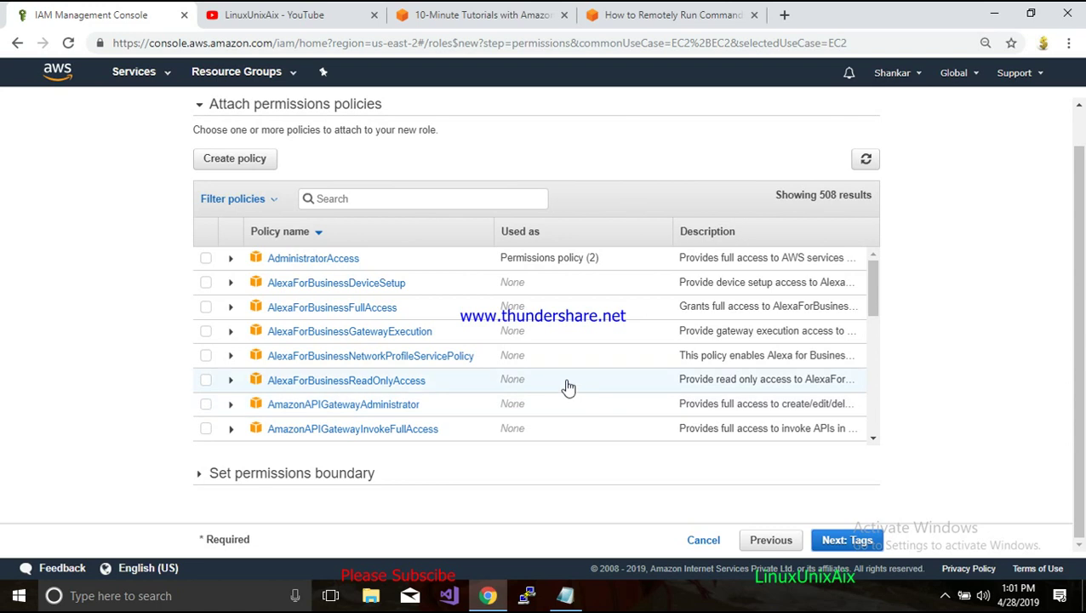
# Attach the AmazonEC2RoleforSSM permissions policy to the new role and continue to the tags
pyautogui.scroll(-3, 431, 388)
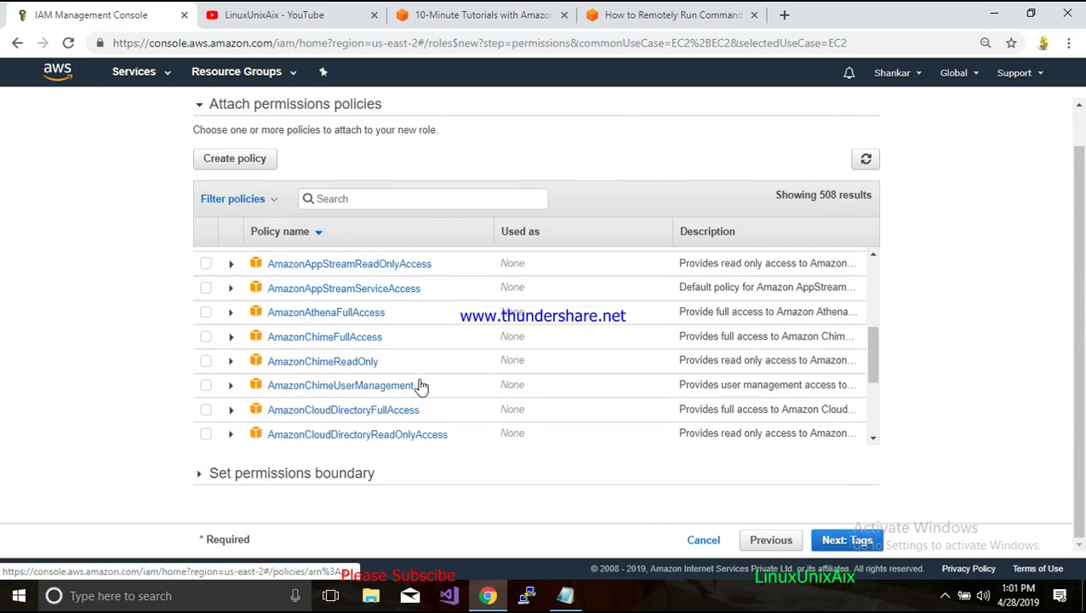
pyautogui.scroll(-1, 420, 387)
pyautogui.scroll(-5, 420, 387)
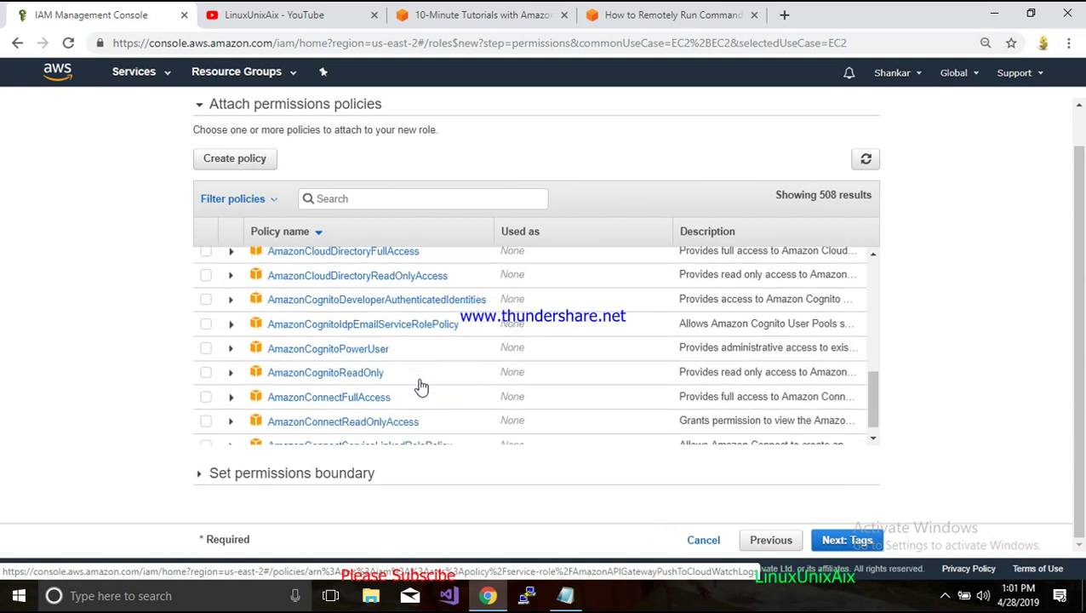
pyautogui.scroll(-2, 420, 387)
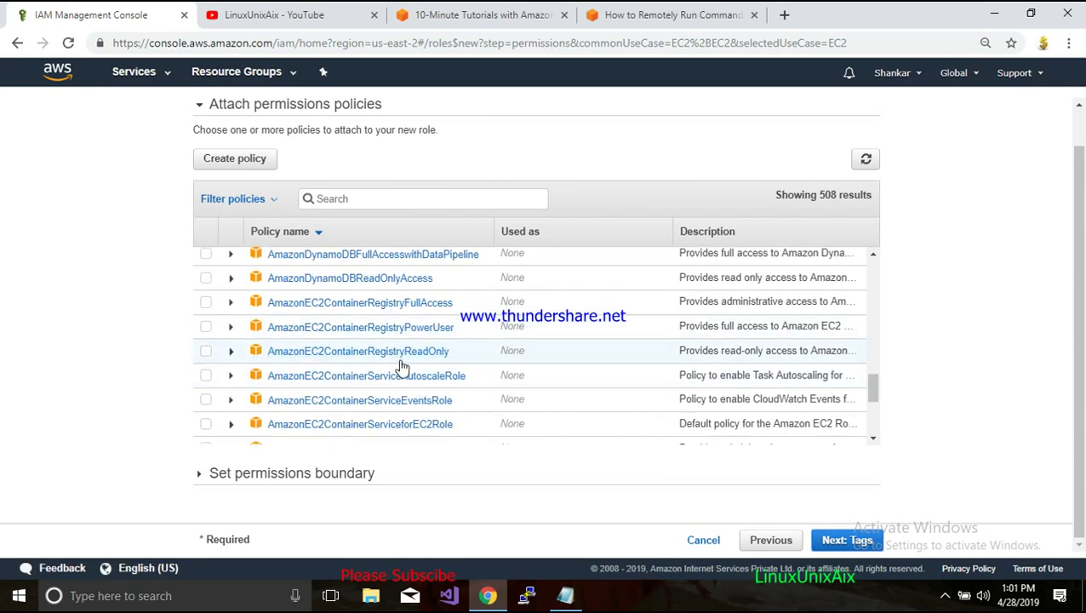
pyautogui.scroll(-1, 407, 400)
pyautogui.scroll(-1, 408, 400)
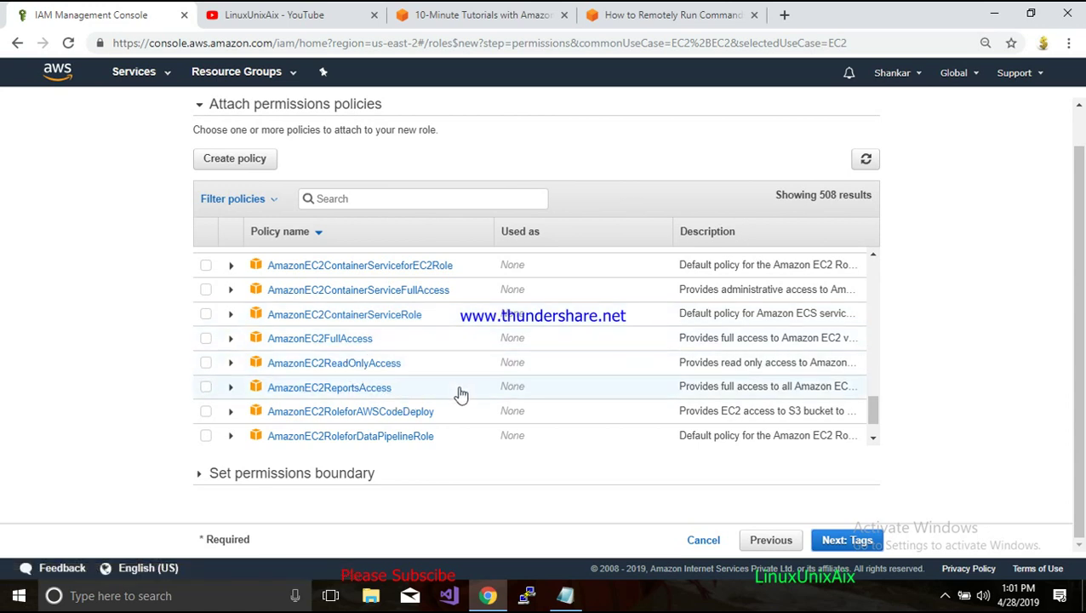
pyautogui.scroll(-1, 457, 392)
pyautogui.scroll(-2, 444, 410)
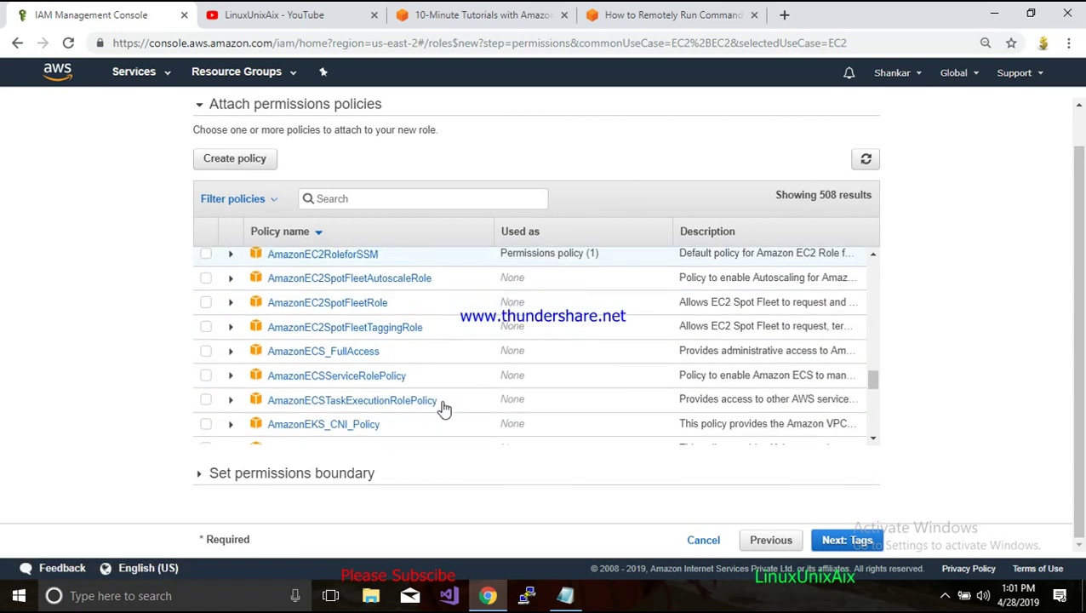
pyautogui.scroll(-1, 417, 395)
pyautogui.scroll(3, 417, 392)
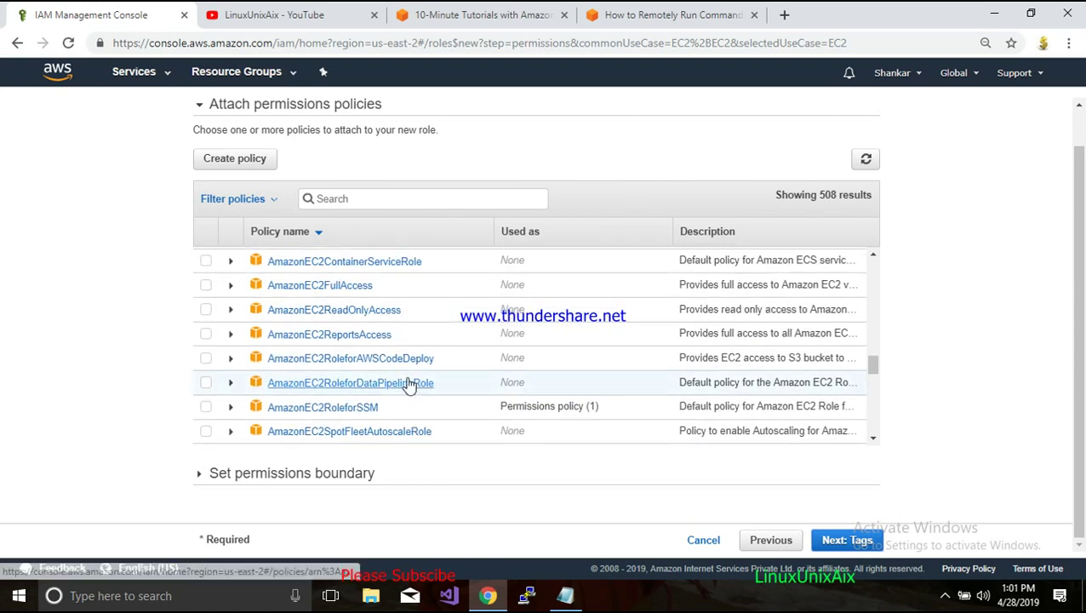
pyautogui.scroll(1, 403, 375)
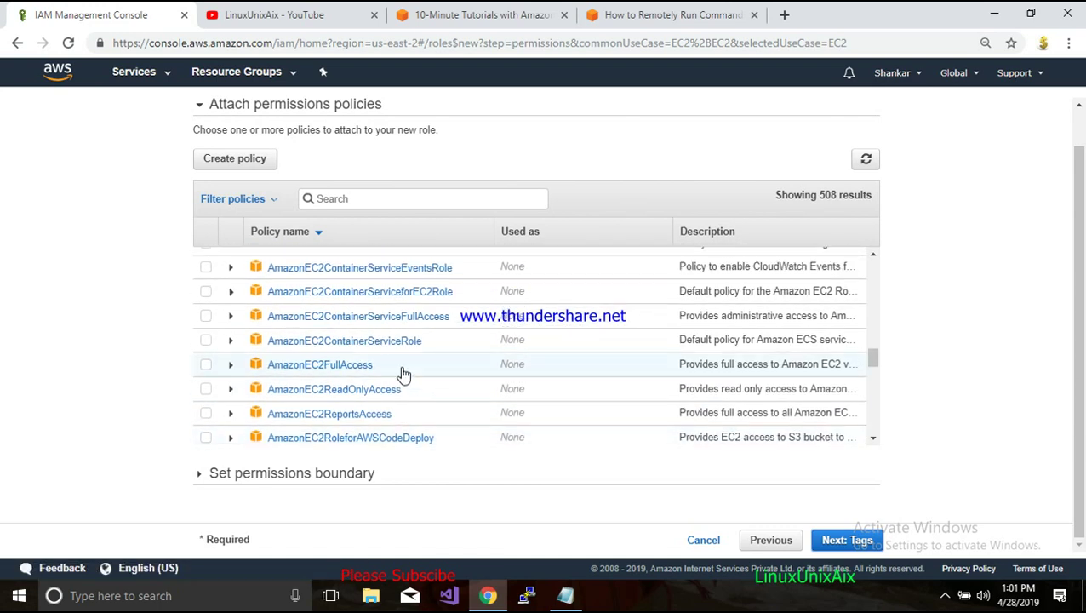
pyautogui.scroll(1, 403, 375)
pyautogui.scroll(1, 403, 375)
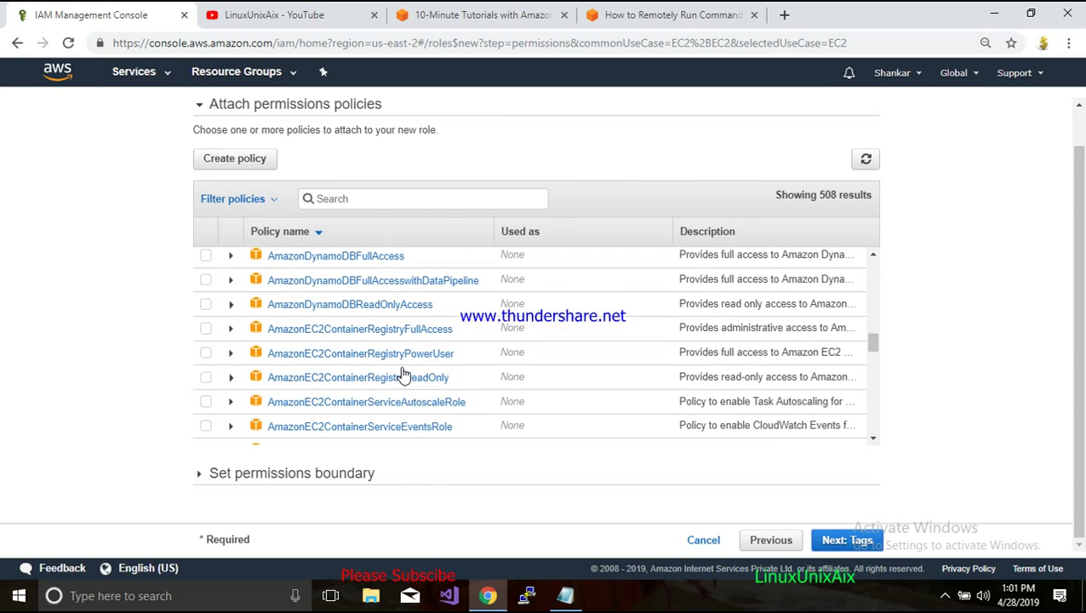
pyautogui.scroll(-3, 400, 372)
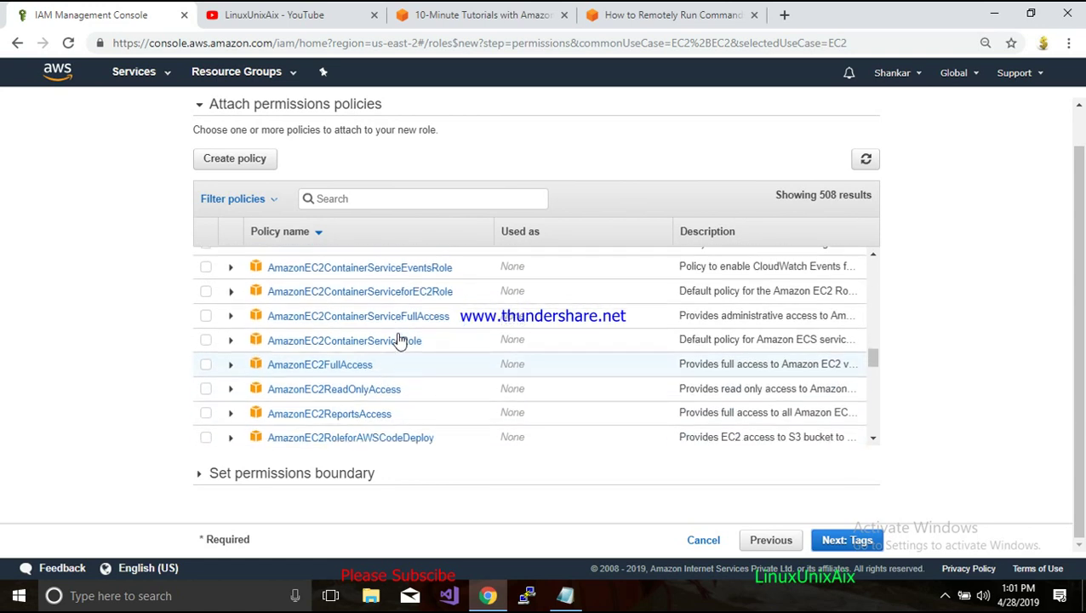
pyautogui.scroll(-3, 472, 395)
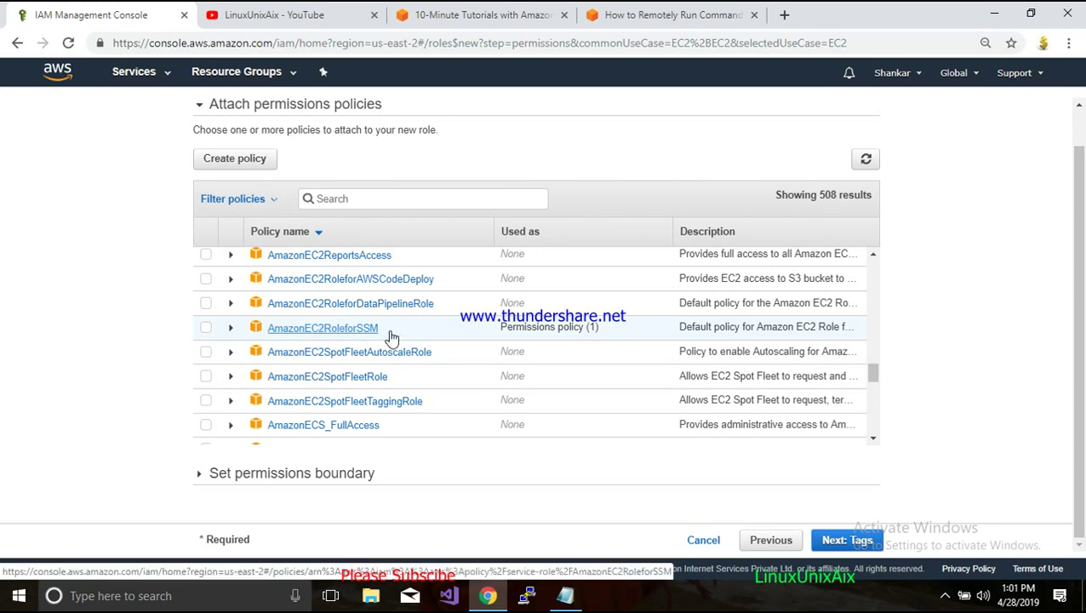
pyautogui.click(206, 329)
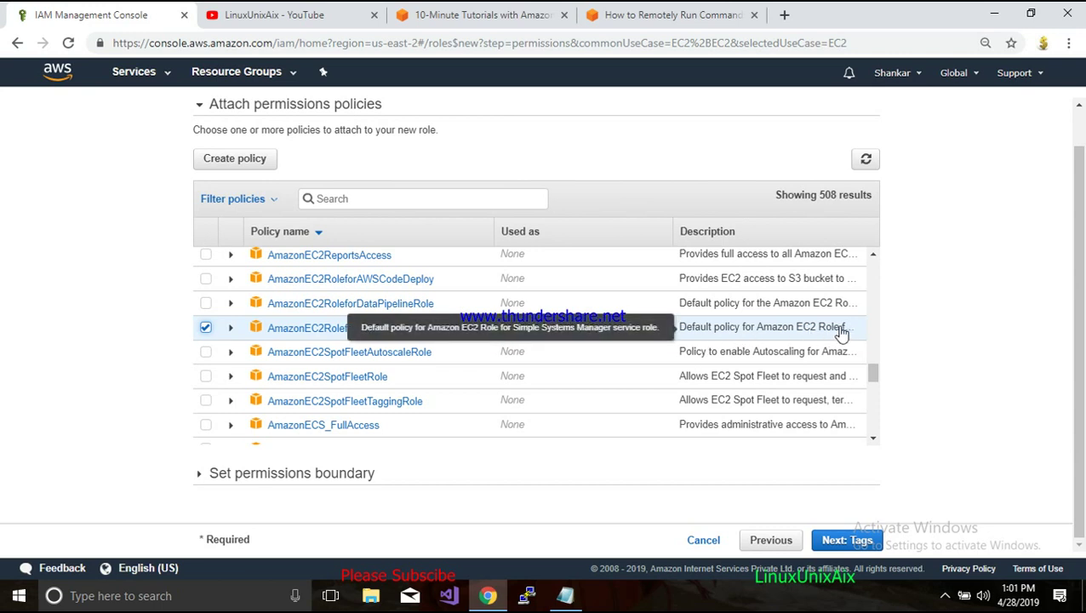
pyautogui.click(841, 545)
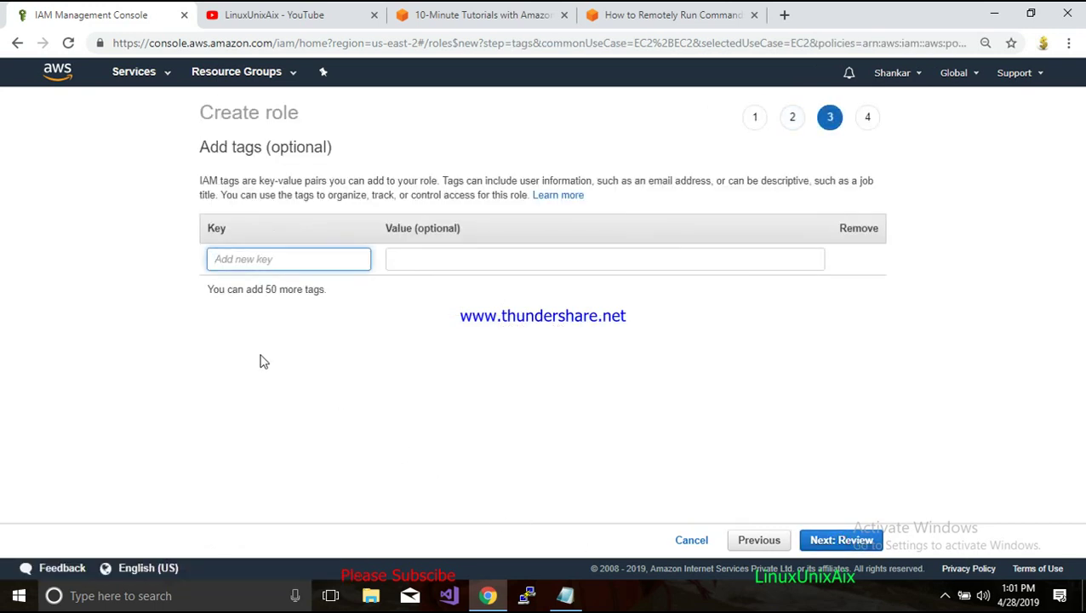
# Continue past the optional tags without adding any, name the role RoleTOaccessEC2 and create it
pyautogui.click(274, 261)
pyautogui.click(841, 545)
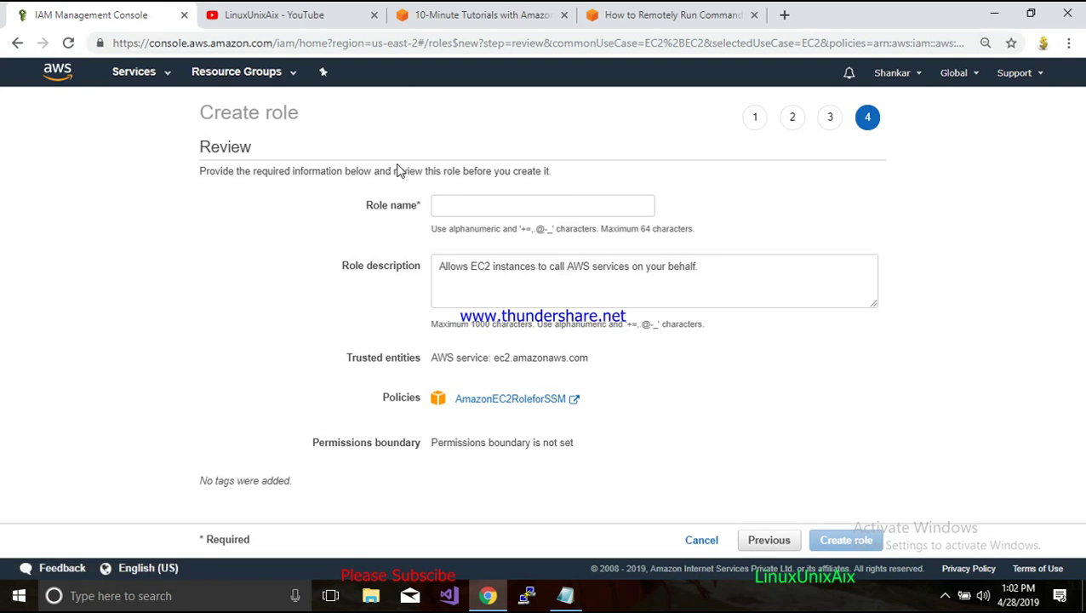
pyautogui.click(505, 199)
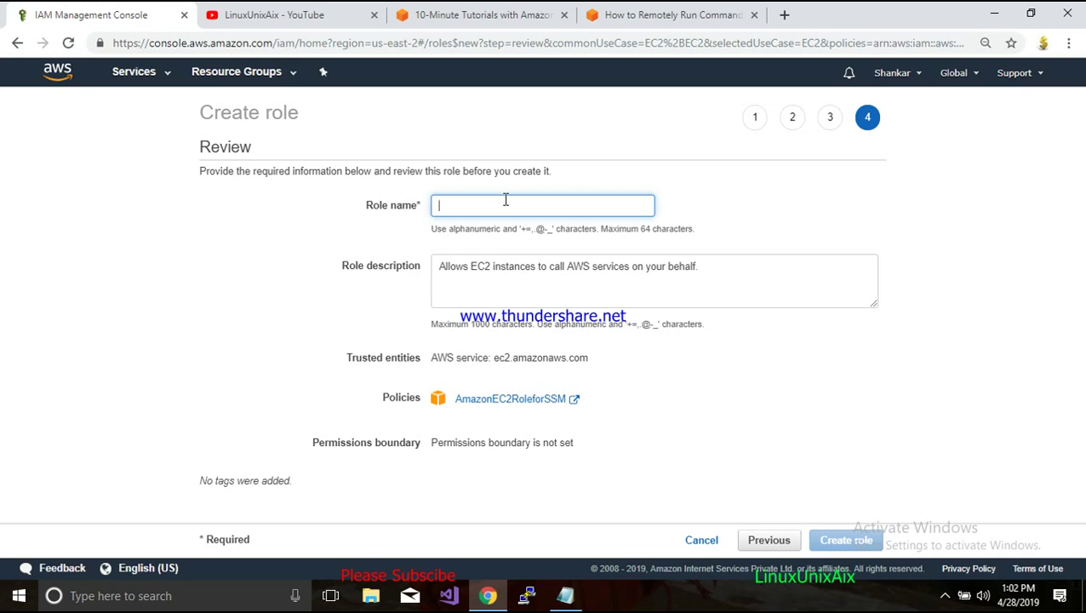
pyautogui.write('a')
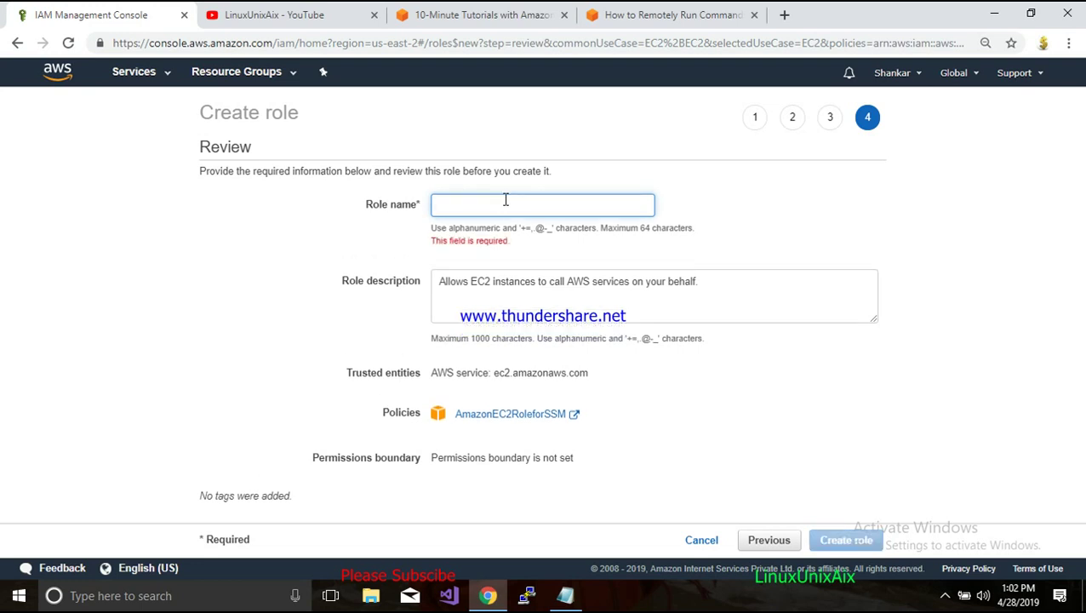
pyautogui.write('RO')
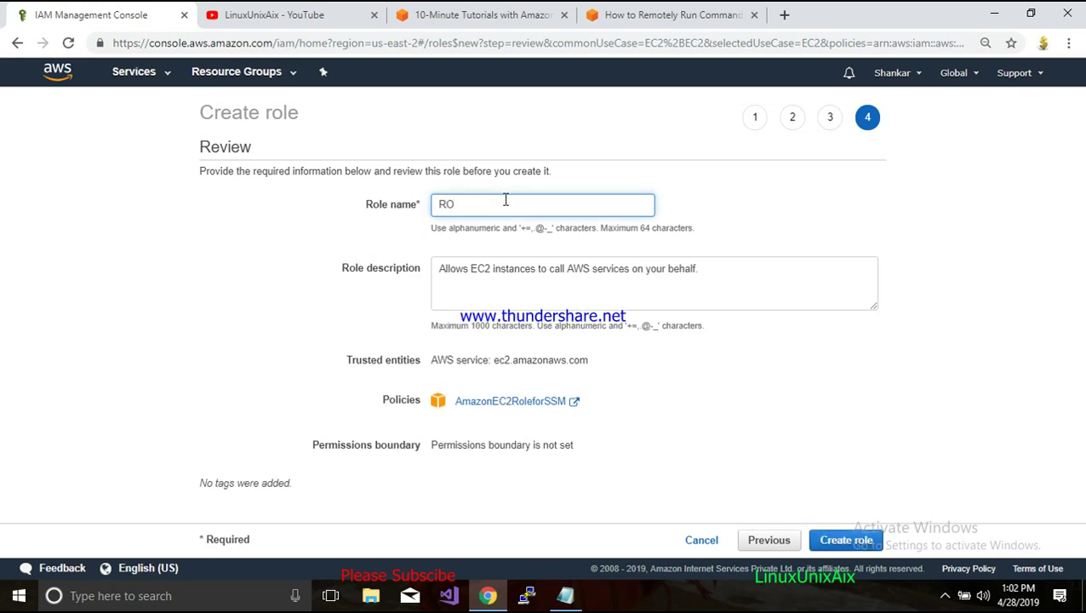
pyautogui.write('le to')
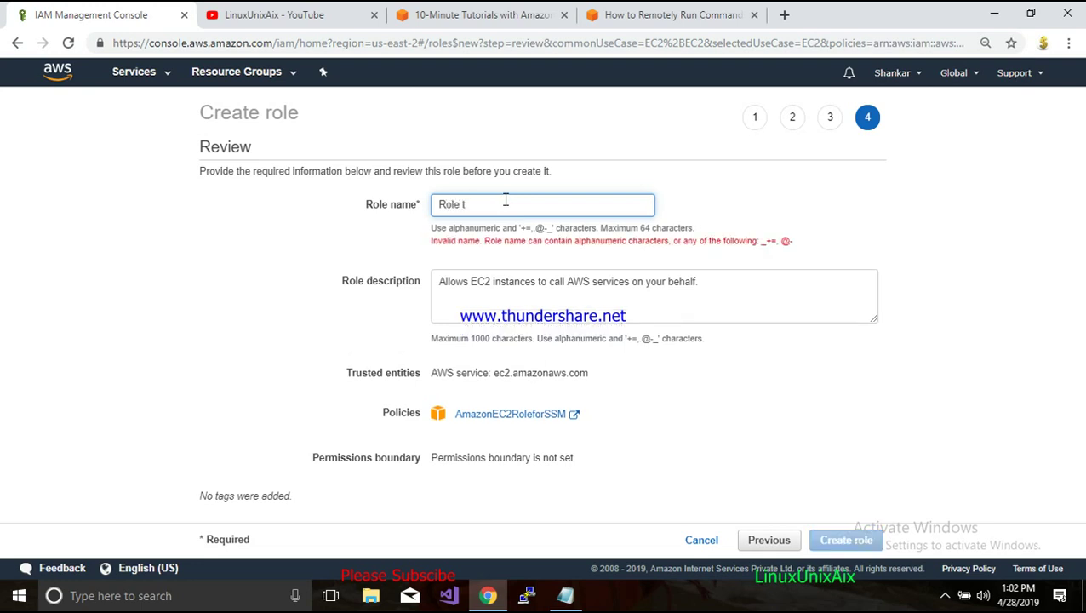
pyautogui.press('BackSpace')
pyautogui.press('BackSpace')
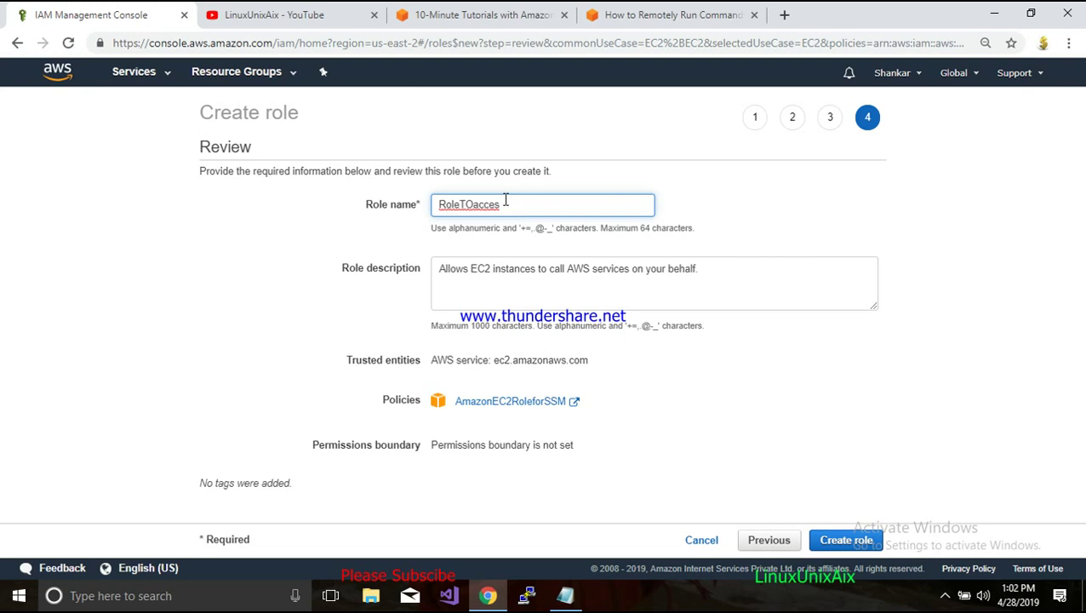
pyautogui.write('s')
pyautogui.press('BackSpace')
pyautogui.write('sEC@')
pyautogui.press('BackSpace')
pyautogui.write('2')
pyautogui.click(840, 541)
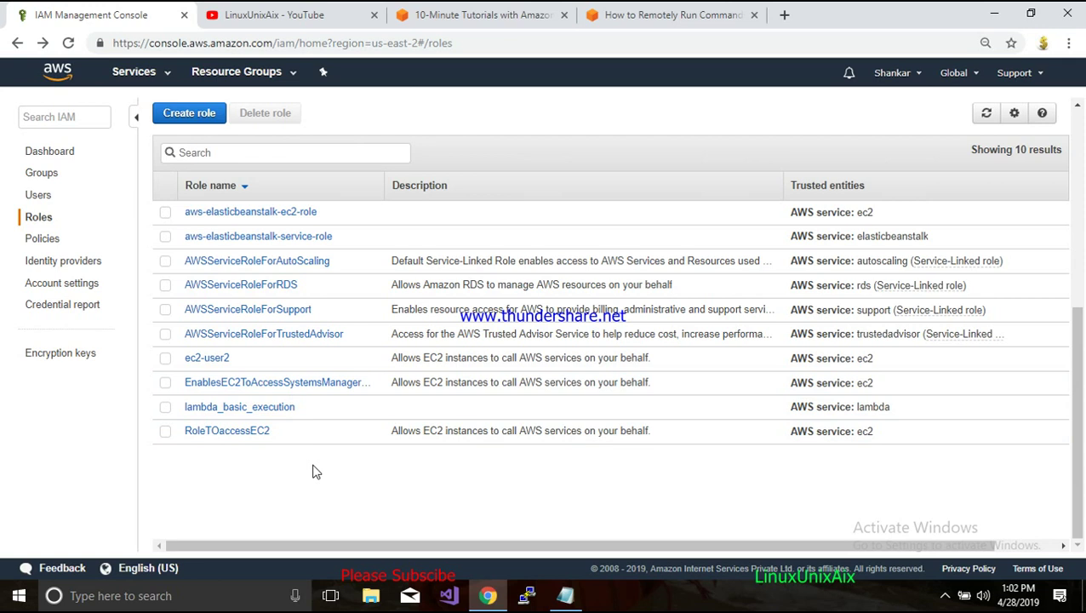
# Check the policy attached to the existing EnablesEC2ToAccessSystemsManagerRole role and return to the roles list
pyautogui.click(249, 389)
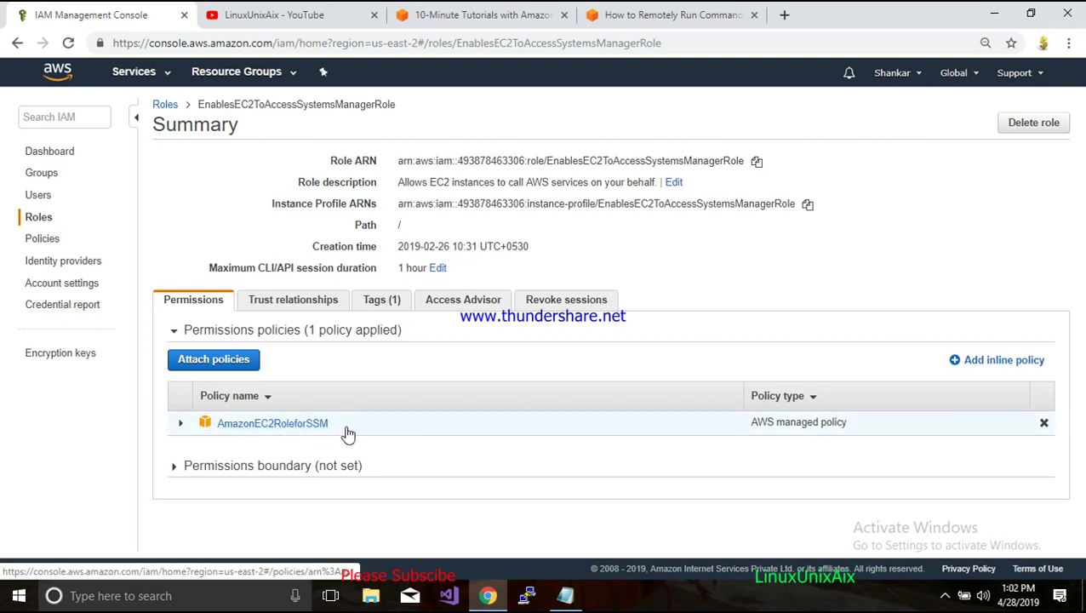
pyautogui.click(165, 104)
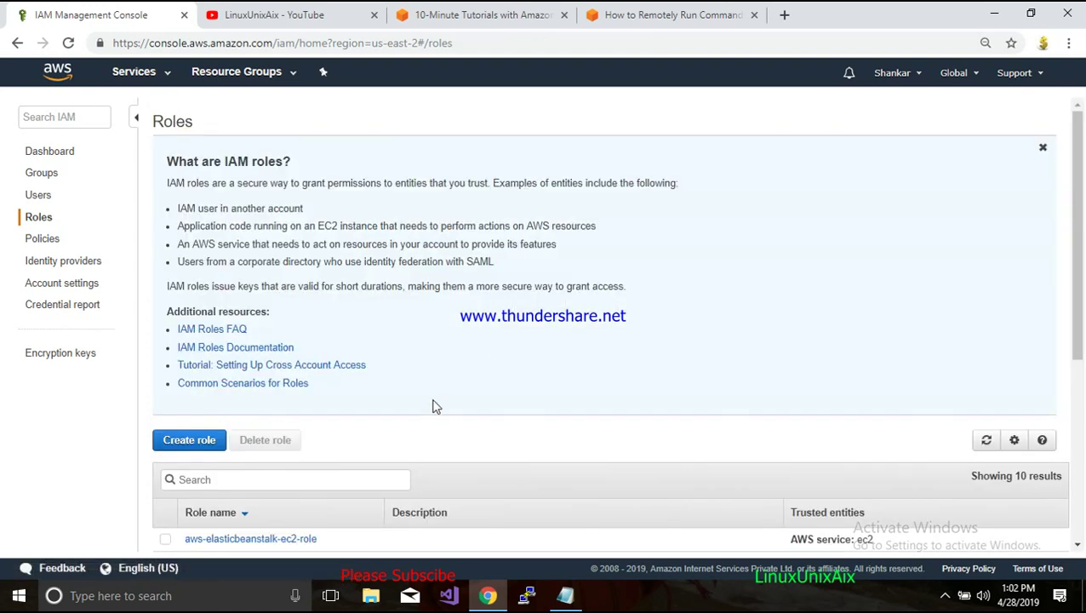
pyautogui.scroll(-4, 438, 400)
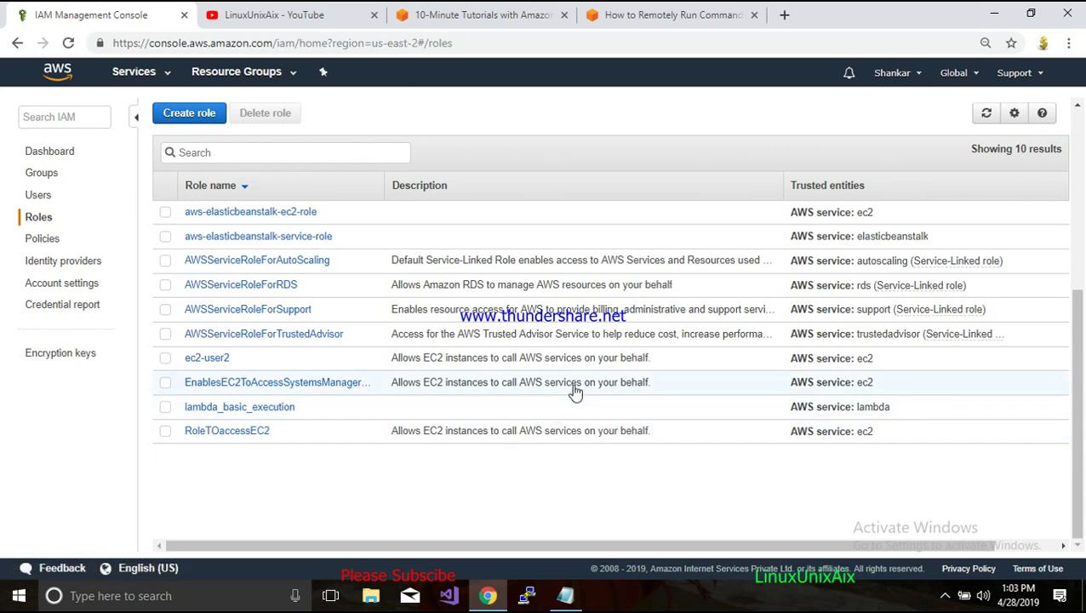
pyautogui.scroll(4, 400, 364)
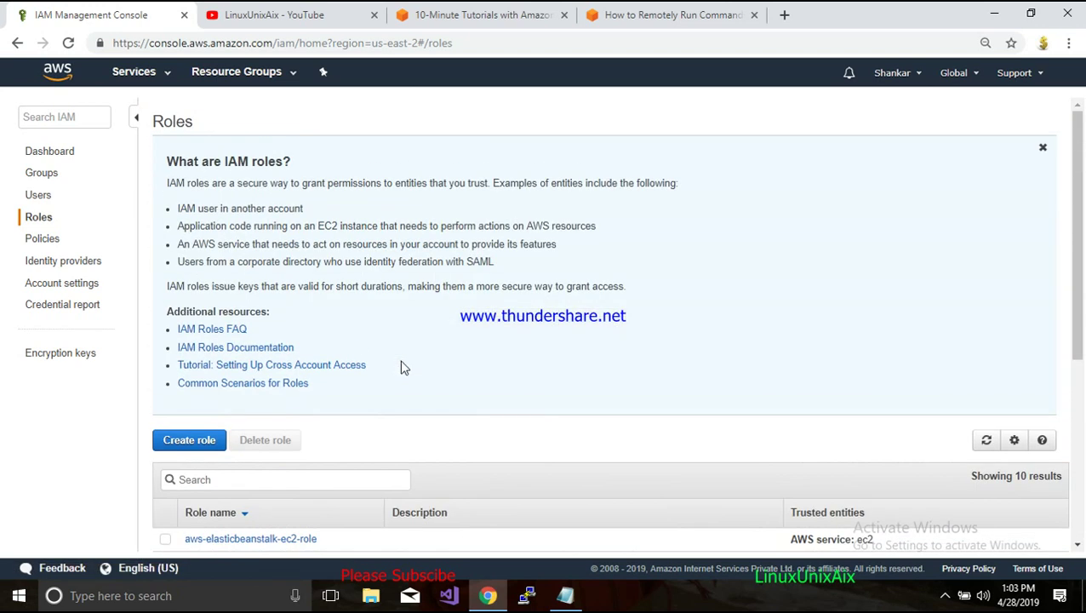
pyautogui.scroll(-4, 389, 393)
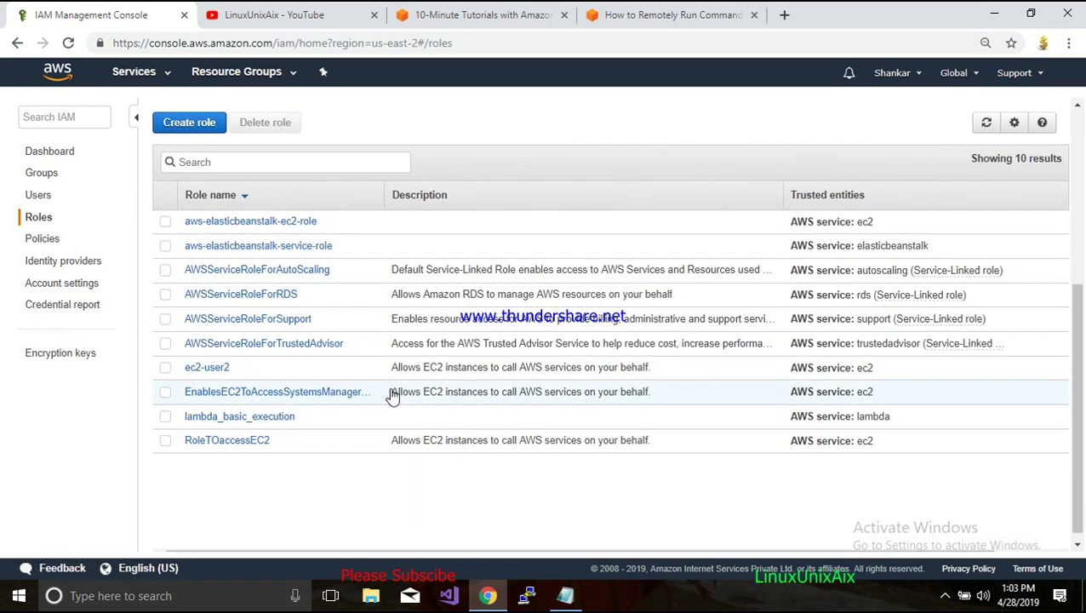
pyautogui.scroll(4, 391, 396)
# Open the EC2 console and start launching a new instance
pyautogui.click(146, 76)
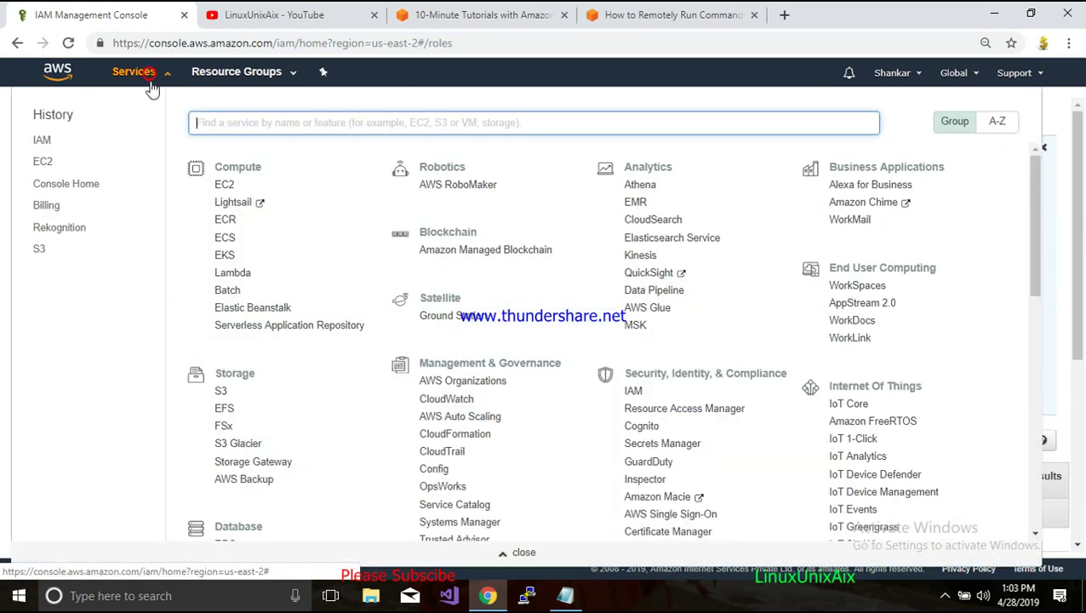
pyautogui.click(225, 183)
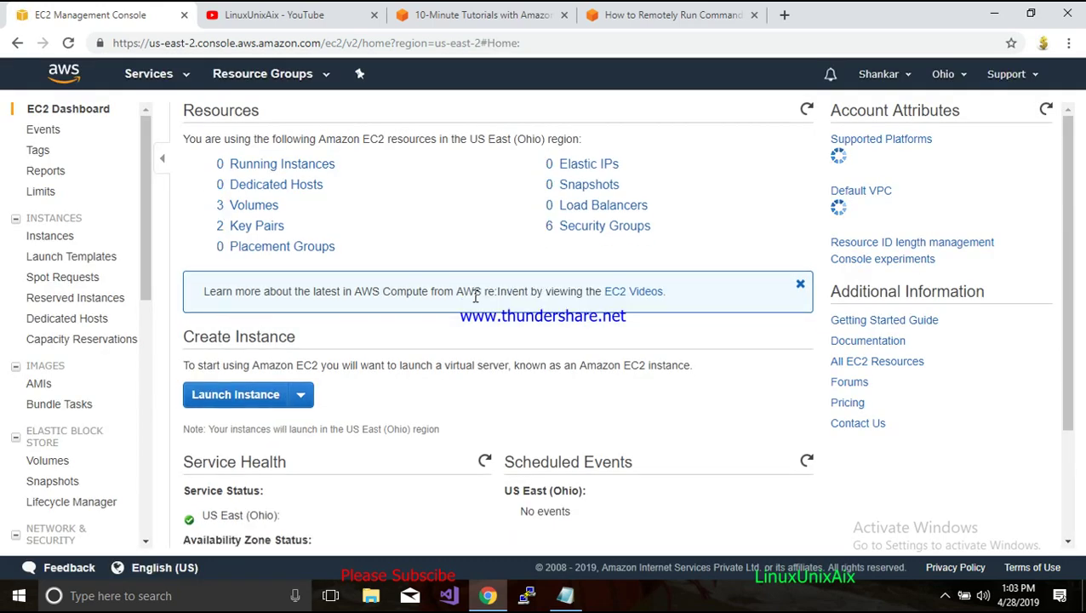
pyautogui.click(255, 394)
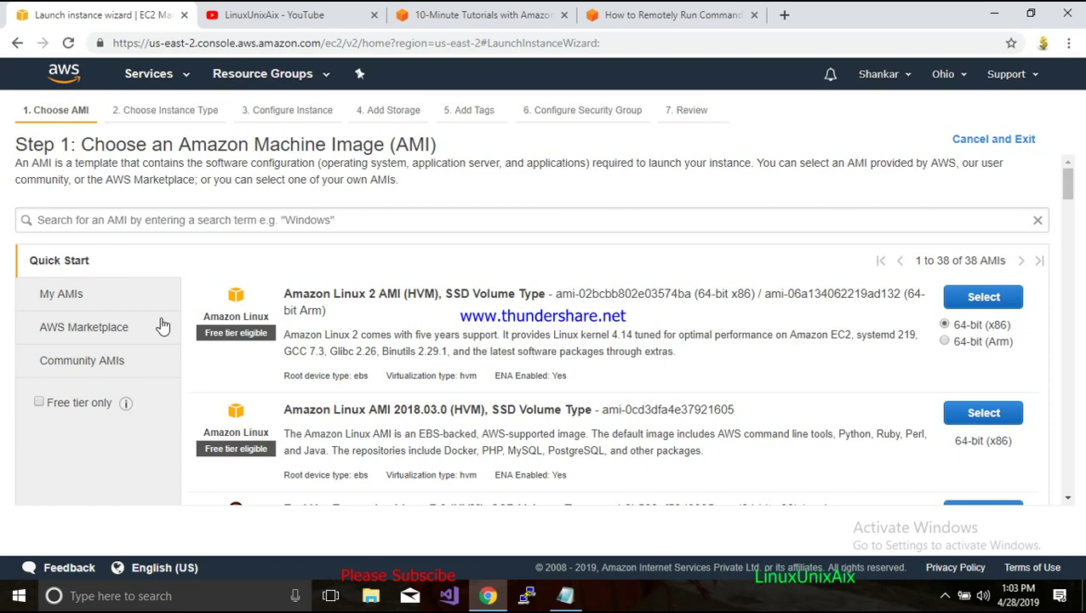
# Look through the quick start machine images available for the new instance
pyautogui.scroll(-2, 586, 320)
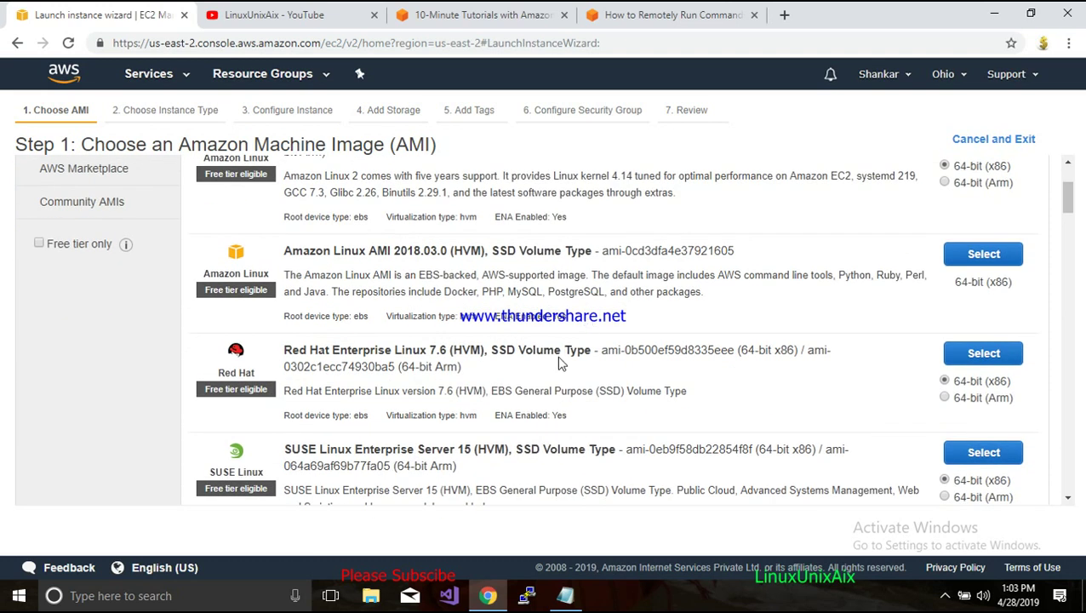
pyautogui.scroll(-1, 561, 366)
pyautogui.scroll(2, 561, 366)
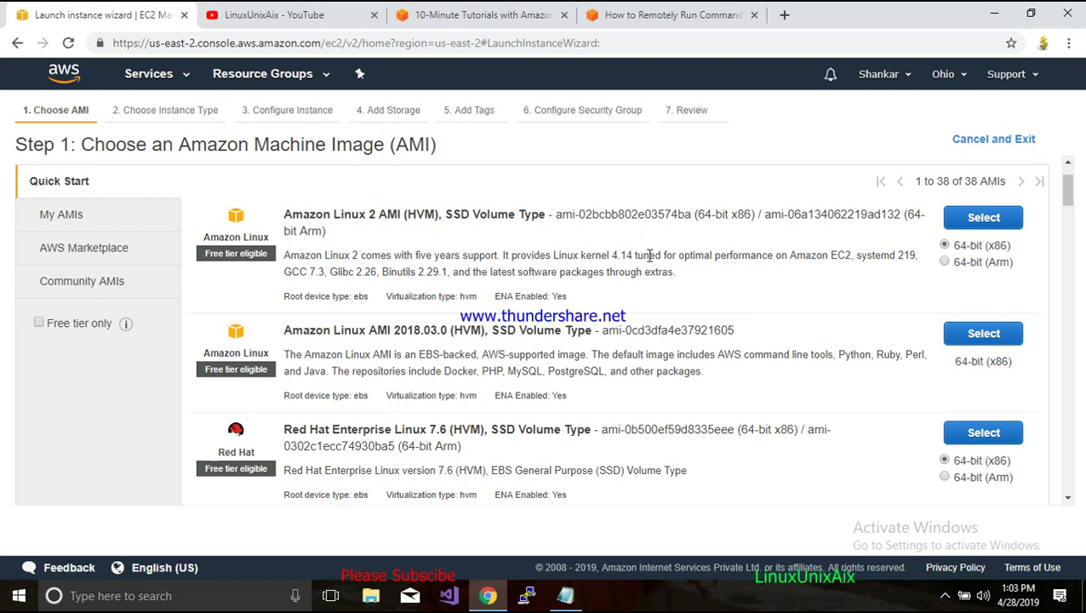
pyautogui.scroll(-1, 665, 323)
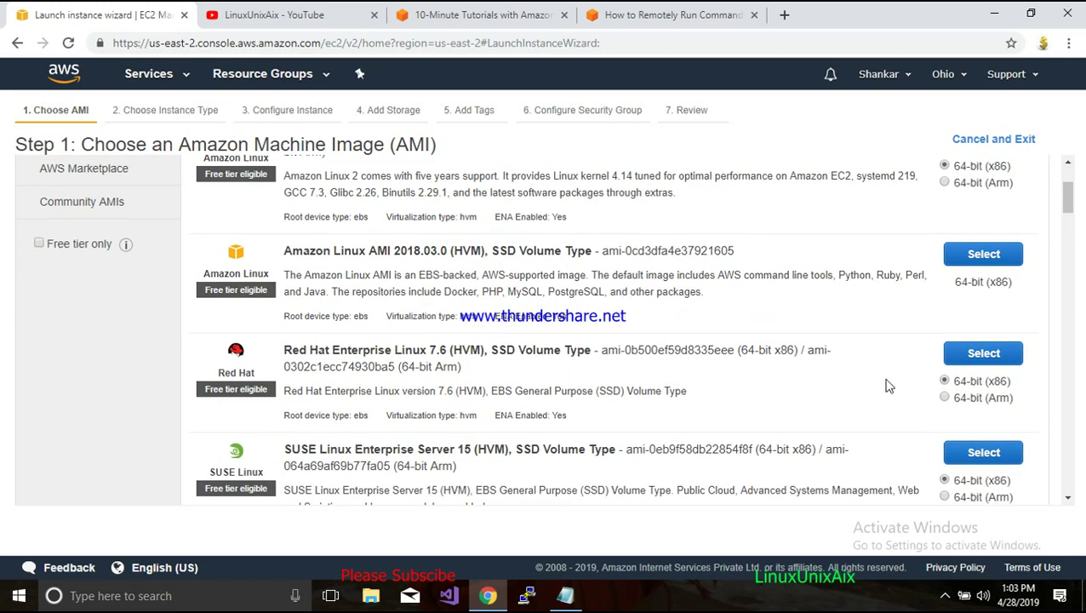
pyautogui.scroll(-2, 618, 440)
pyautogui.scroll(2, 618, 443)
pyautogui.scroll(-3, 619, 440)
pyautogui.scroll(-1, 502, 399)
pyautogui.scroll(3, 502, 400)
pyautogui.scroll(-2, 502, 400)
pyautogui.scroll(1, 502, 400)
pyautogui.scroll(2, 502, 400)
# Limit the machine images to the free tier and select SUSE Linux Enterprise Server 15 (HVM), 64-bit (x86)
pyautogui.click(37, 244)
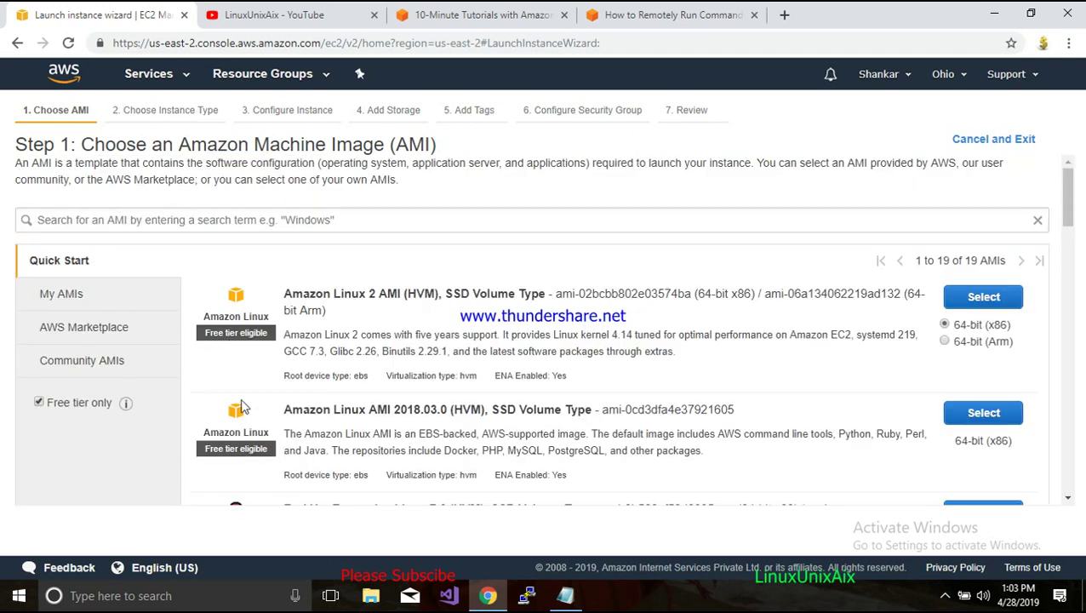
pyautogui.scroll(-2, 699, 428)
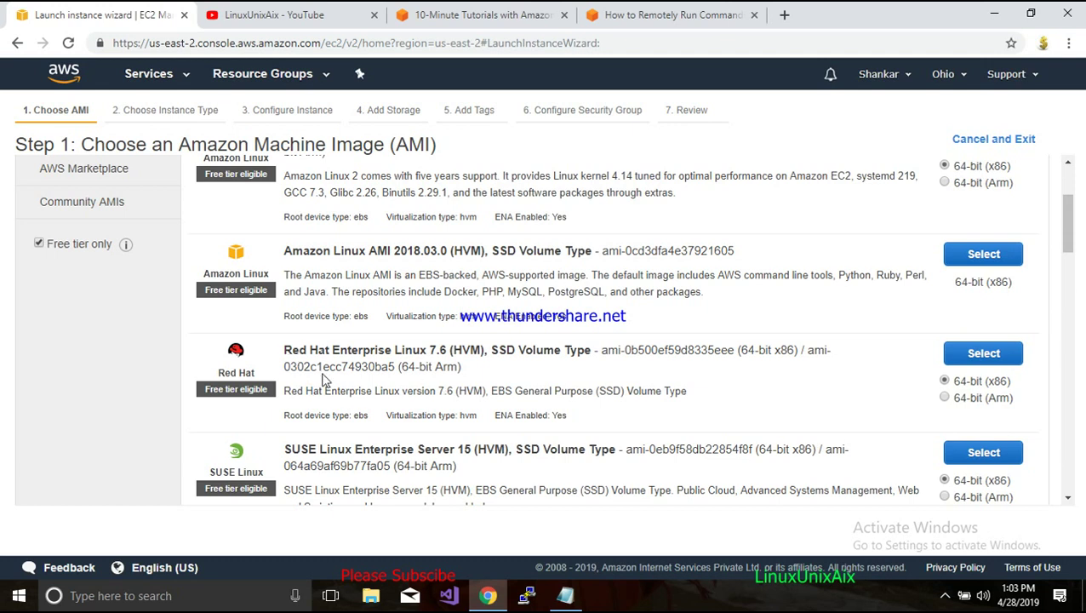
pyautogui.scroll(1, 360, 379)
pyautogui.scroll(-3, 396, 375)
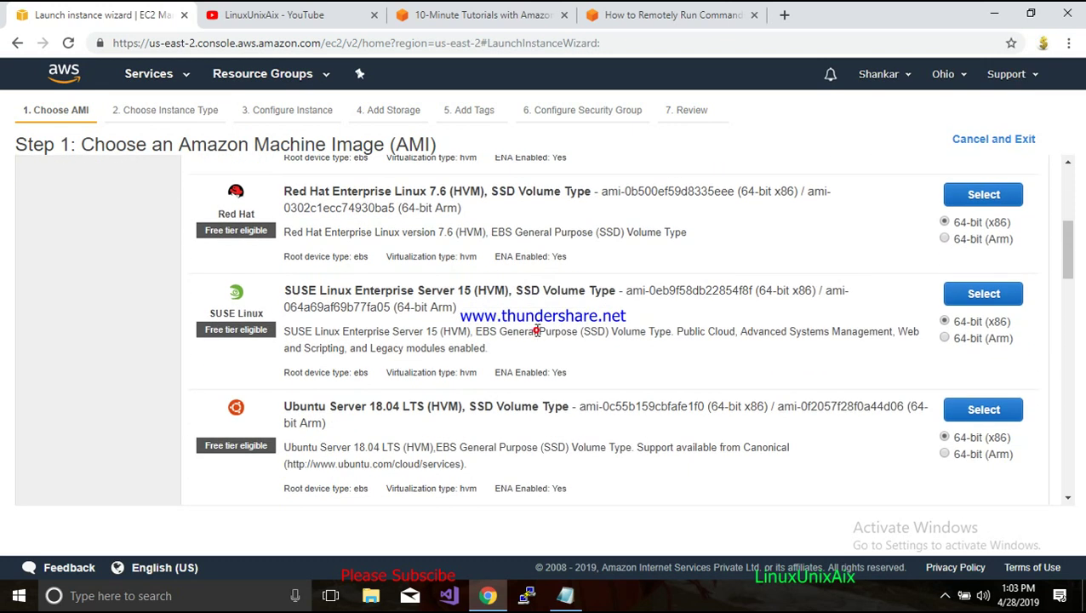
pyautogui.click(976, 293)
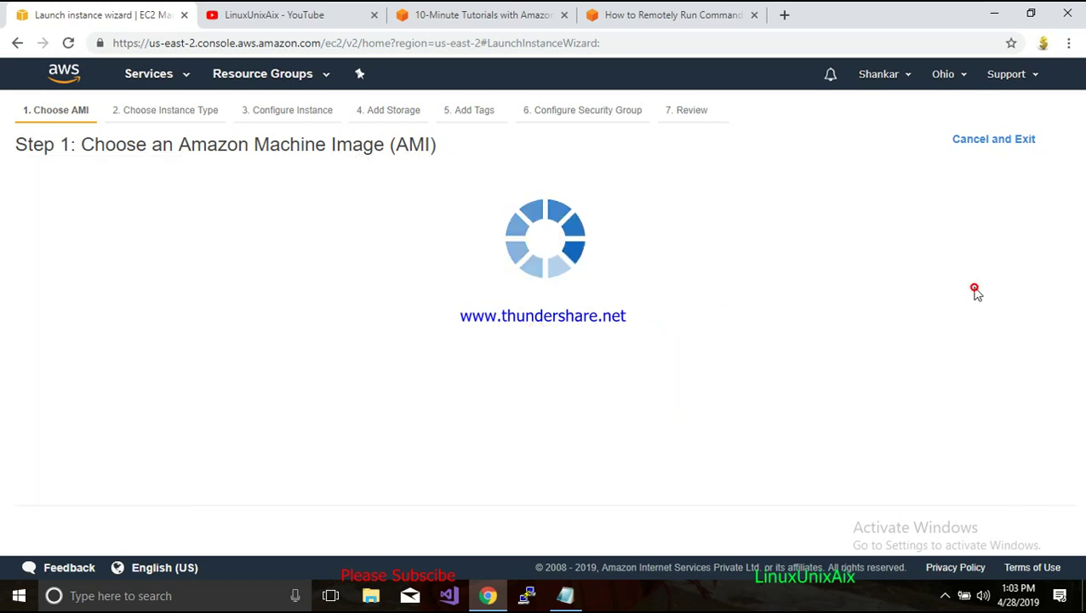
# Keep the free-tier t2.micro instance type and continue to the instance details
pyautogui.scroll(-1, 775, 412)
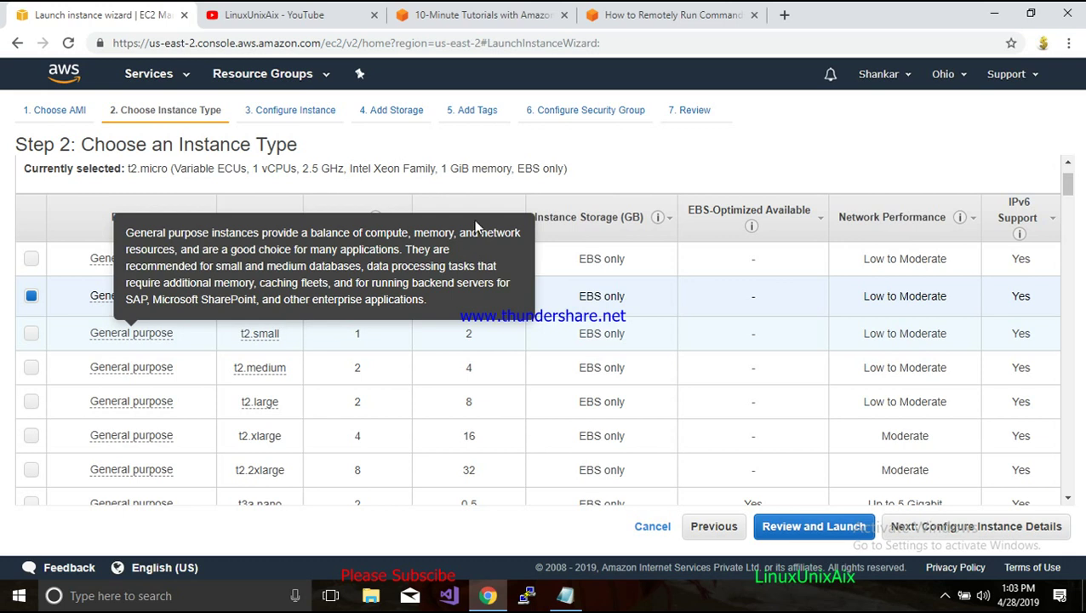
pyautogui.click(641, 146)
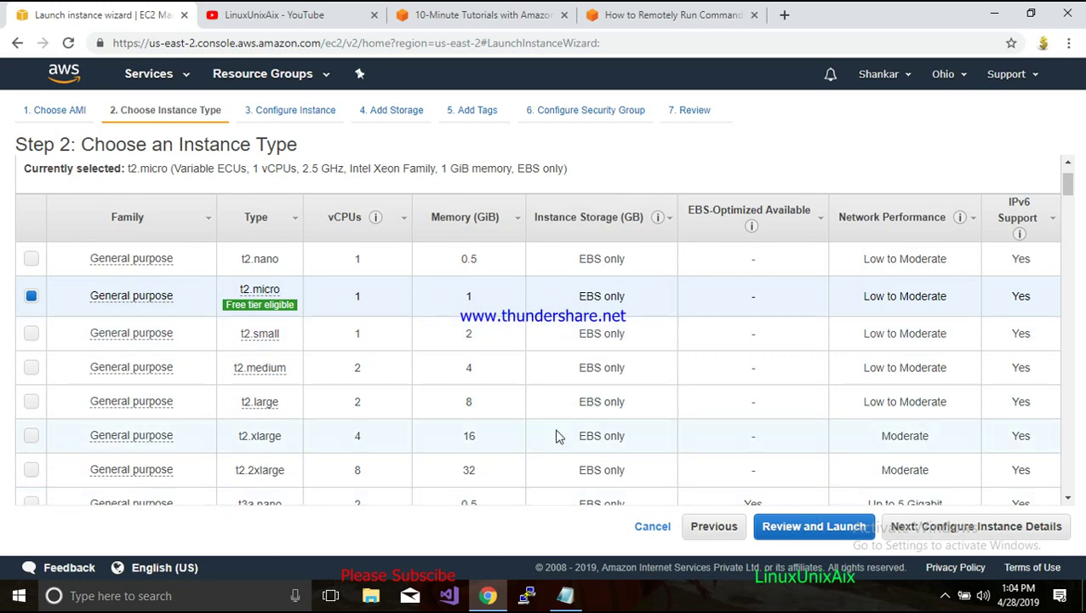
pyautogui.click(965, 524)
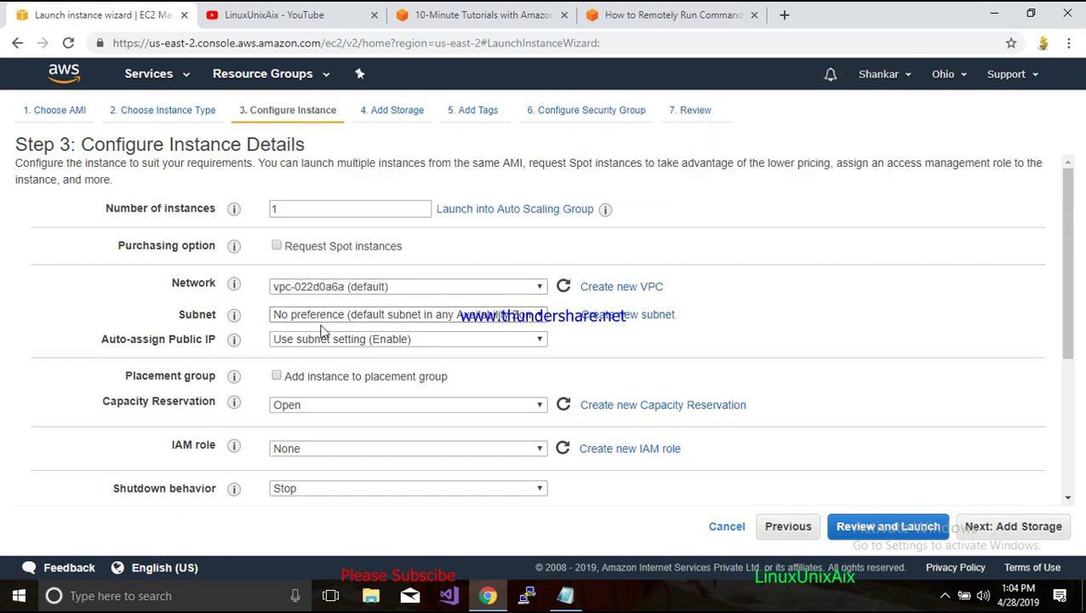
# Check the available networks and the remaining settings in the instance details
pyautogui.click(398, 289)
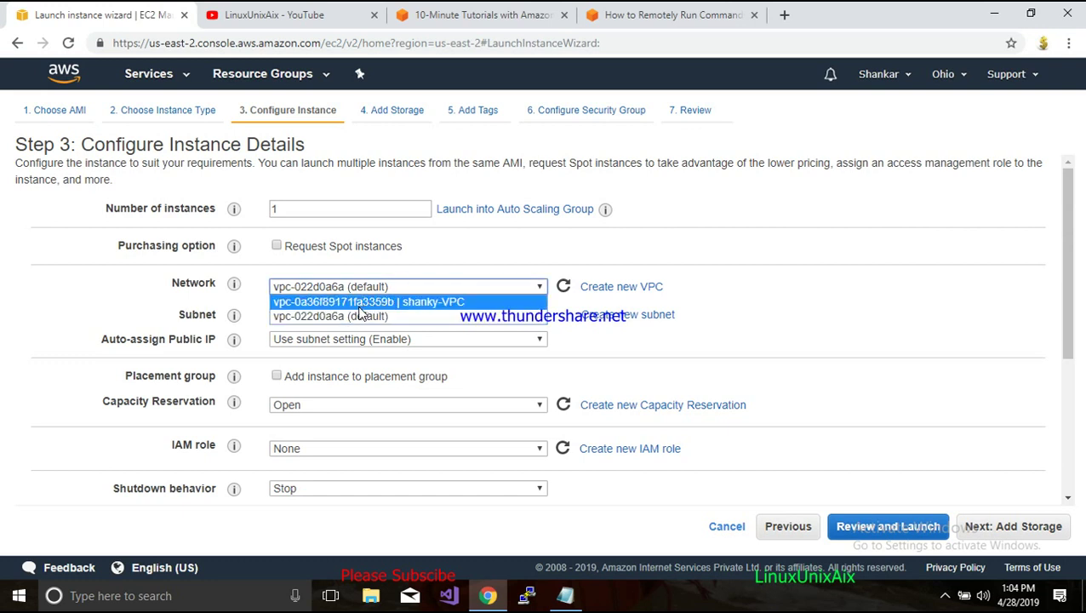
pyautogui.click(693, 271)
pyautogui.scroll(-1, 712, 291)
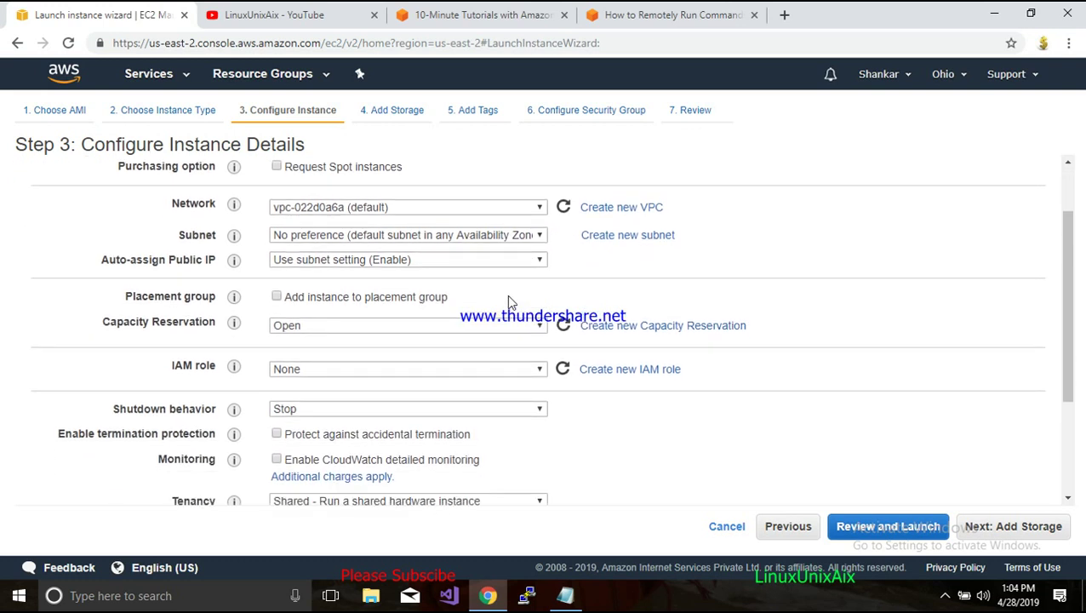
pyautogui.scroll(-1, 401, 354)
pyautogui.scroll(-2, 401, 354)
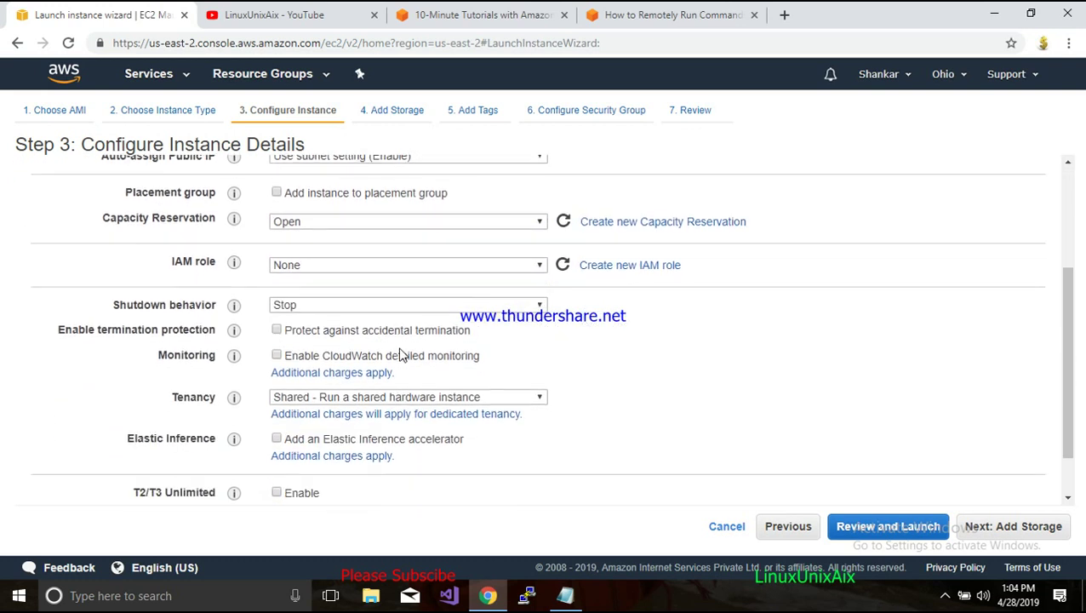
pyautogui.scroll(4, 303, 274)
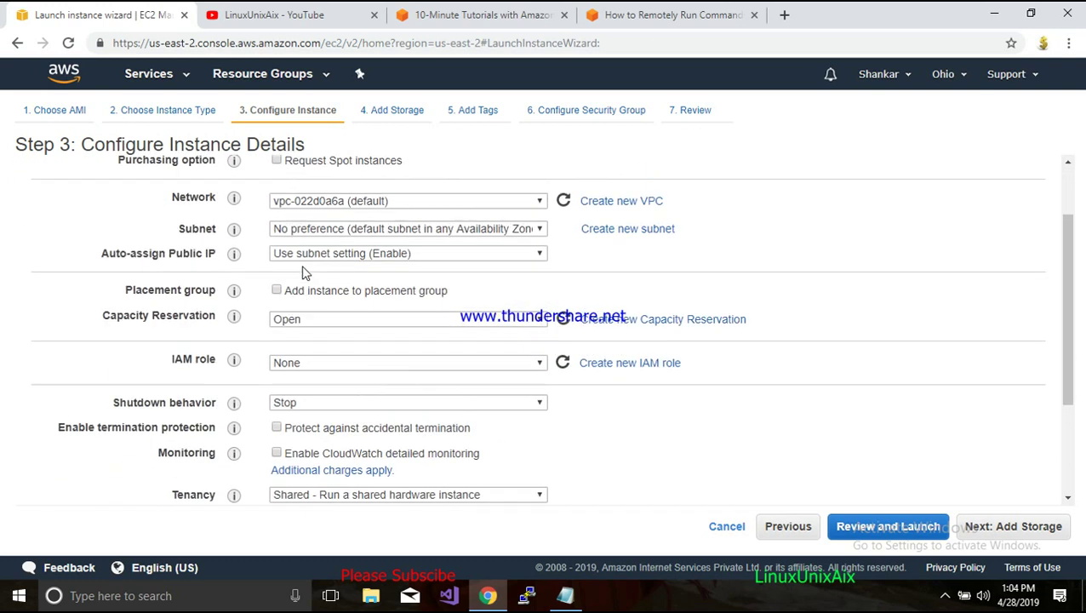
# Set the instance's IAM role to RoleTOaccessEC2 and go on to the launch review
pyautogui.moveTo(233, 367)
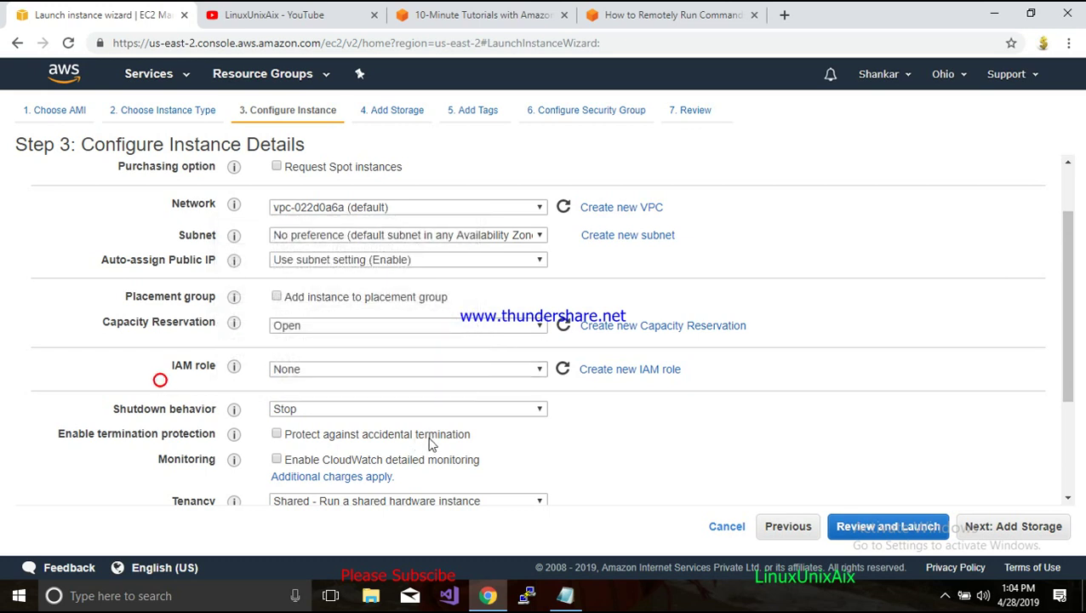
pyautogui.click(360, 374)
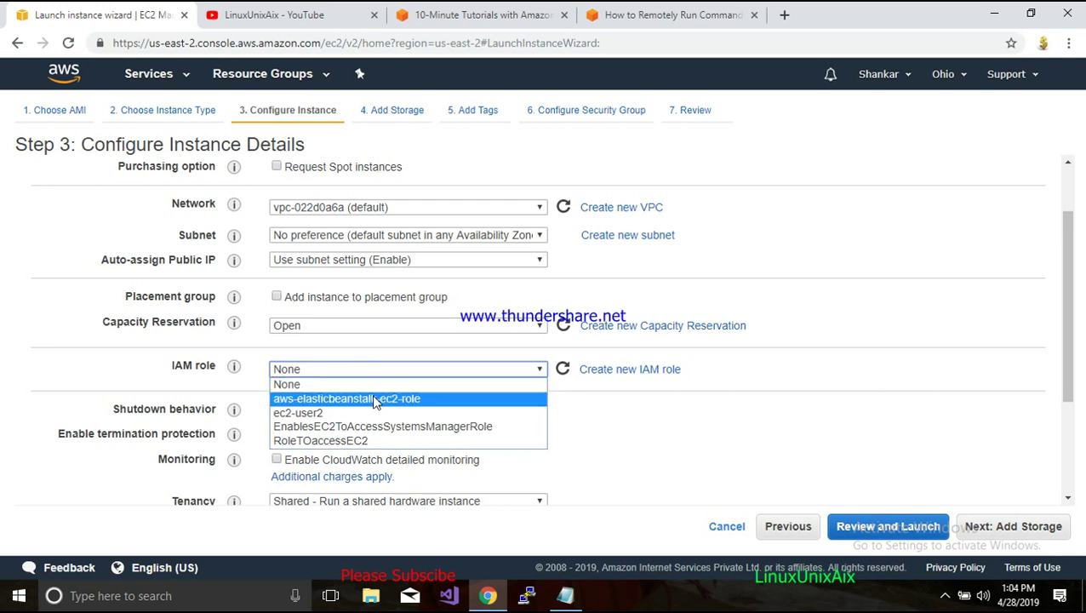
pyautogui.click(362, 442)
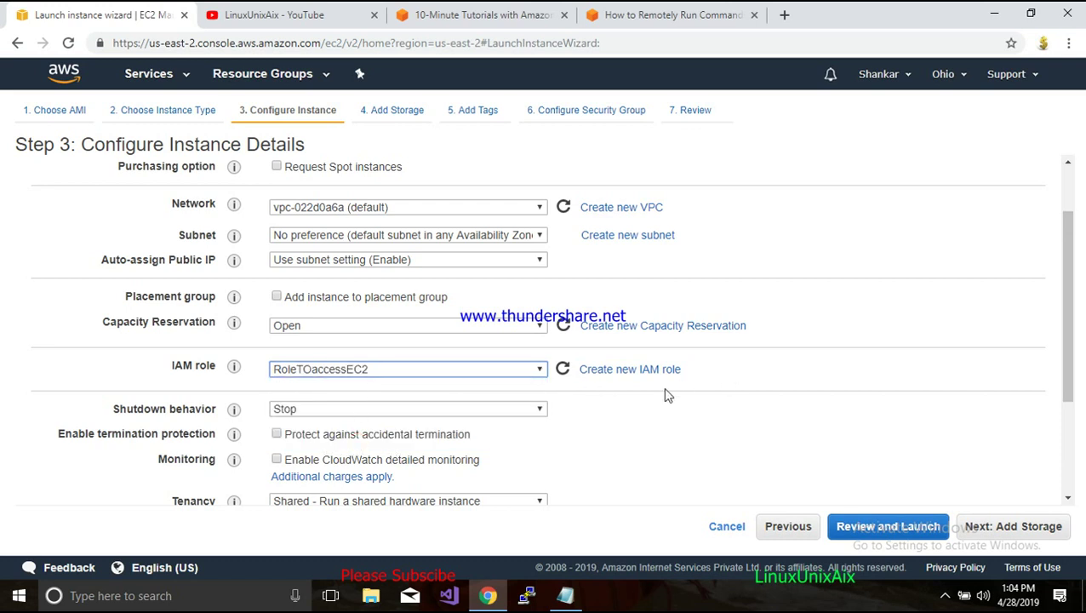
pyautogui.scroll(-3, 672, 398)
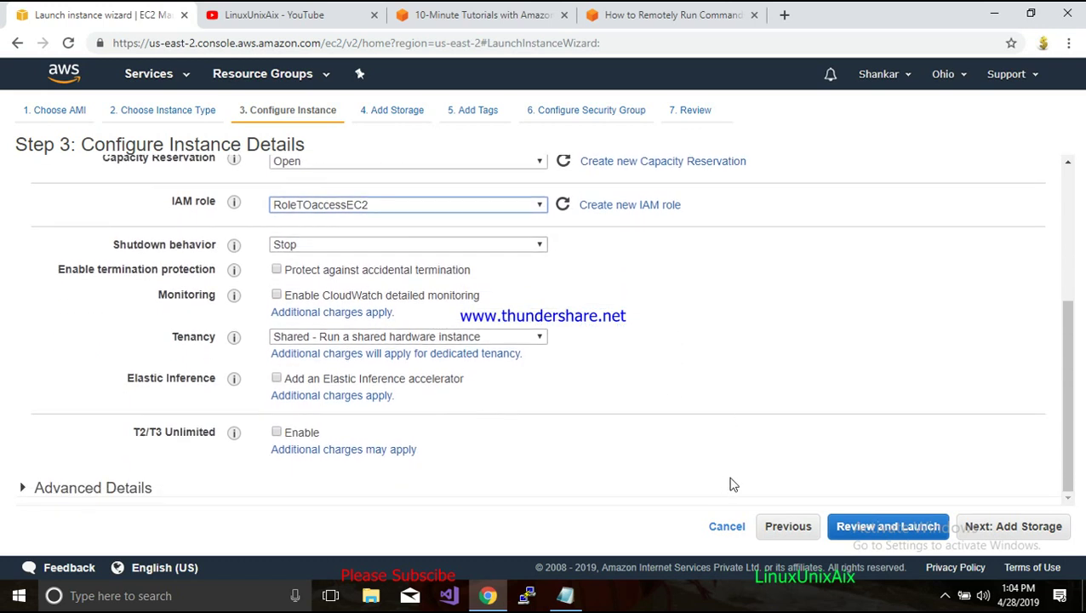
pyautogui.click(902, 525)
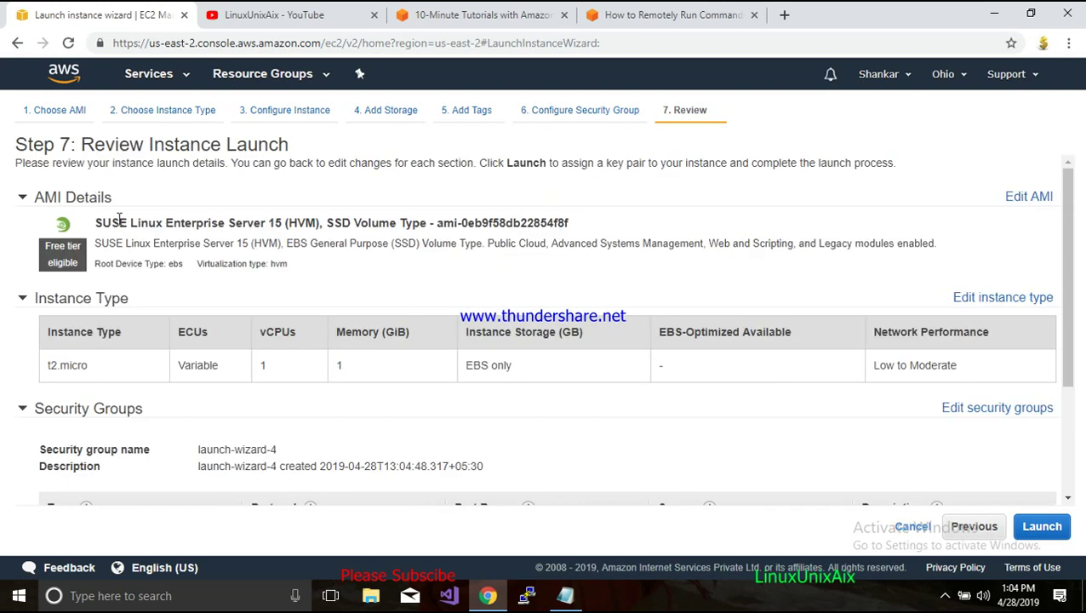
# Review the machine image, instance type and security group in the launch summary
pyautogui.moveTo(119, 219); pyautogui.dragTo(568, 223)
pyautogui.scroll(-2, 575, 243)
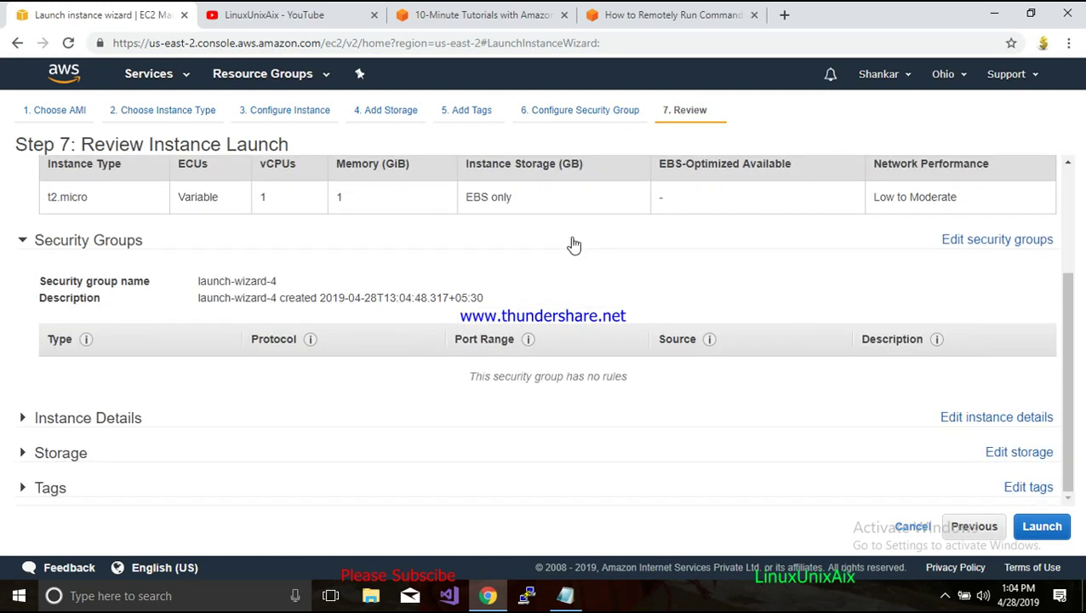
pyautogui.scroll(2, 573, 248)
pyautogui.scroll(-2, 429, 372)
pyautogui.scroll(2, 72, 323)
pyautogui.scroll(-1, 416, 392)
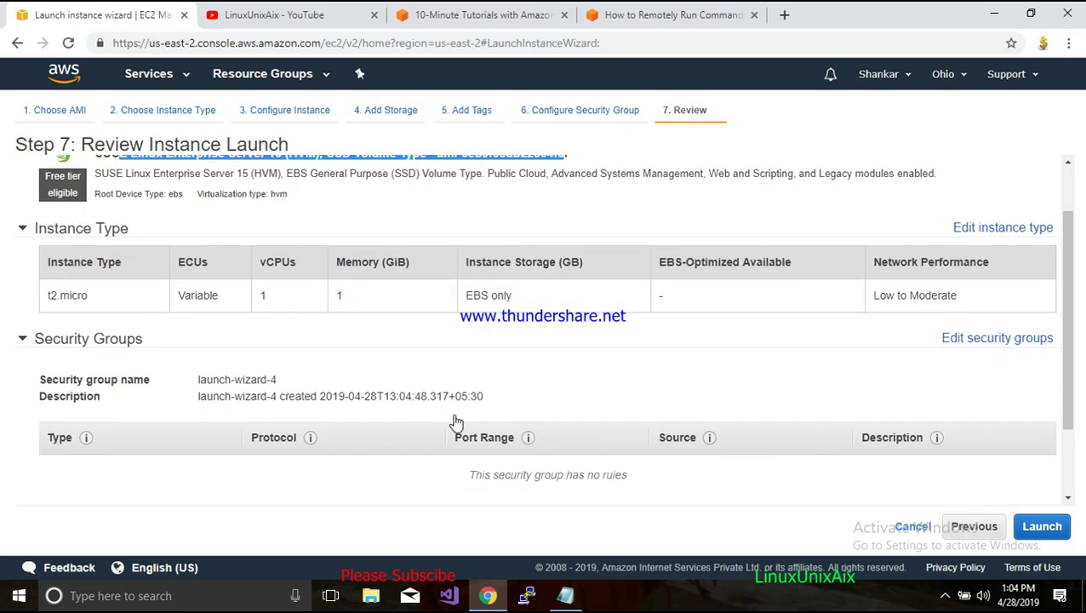
pyautogui.scroll(-1, 456, 421)
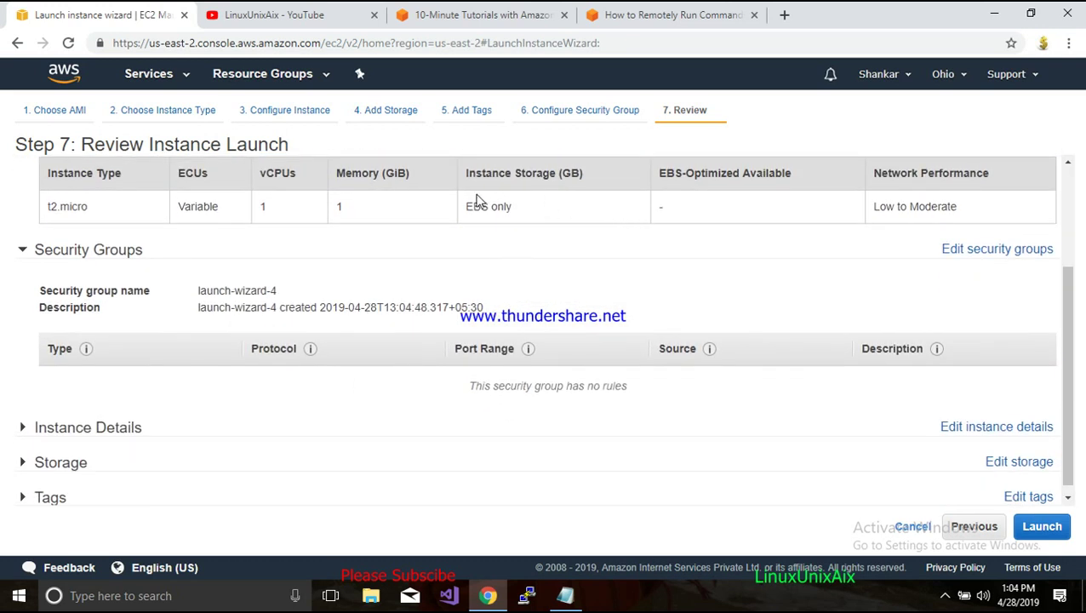
pyautogui.moveTo(472, 205); pyautogui.dragTo(579, 234)
# Expand the storage section of the launch review and check the root volume's size and device name
pyautogui.click(23, 466)
pyautogui.scroll(-1, 545, 477)
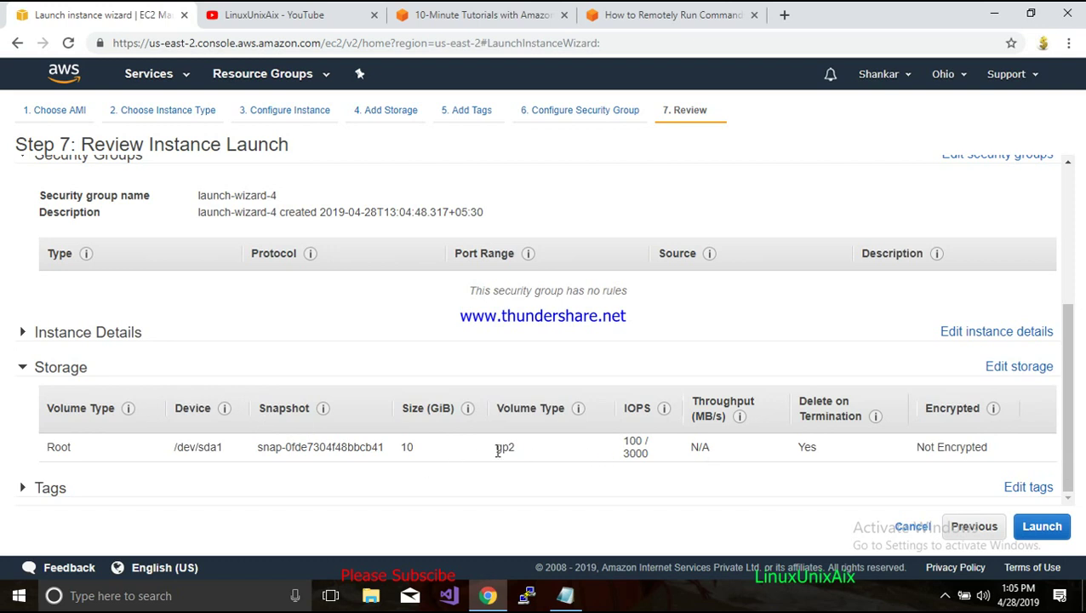
pyautogui.moveTo(407, 446); pyautogui.dragTo(465, 449)
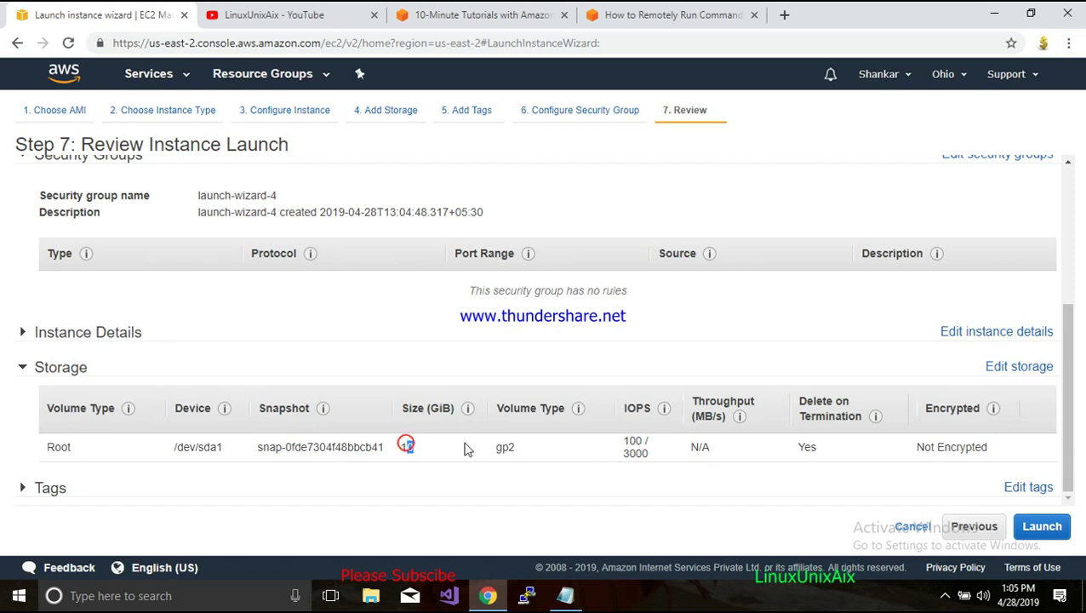
pyautogui.moveTo(168, 447); pyautogui.dragTo(240, 456)
pyautogui.click(204, 451)
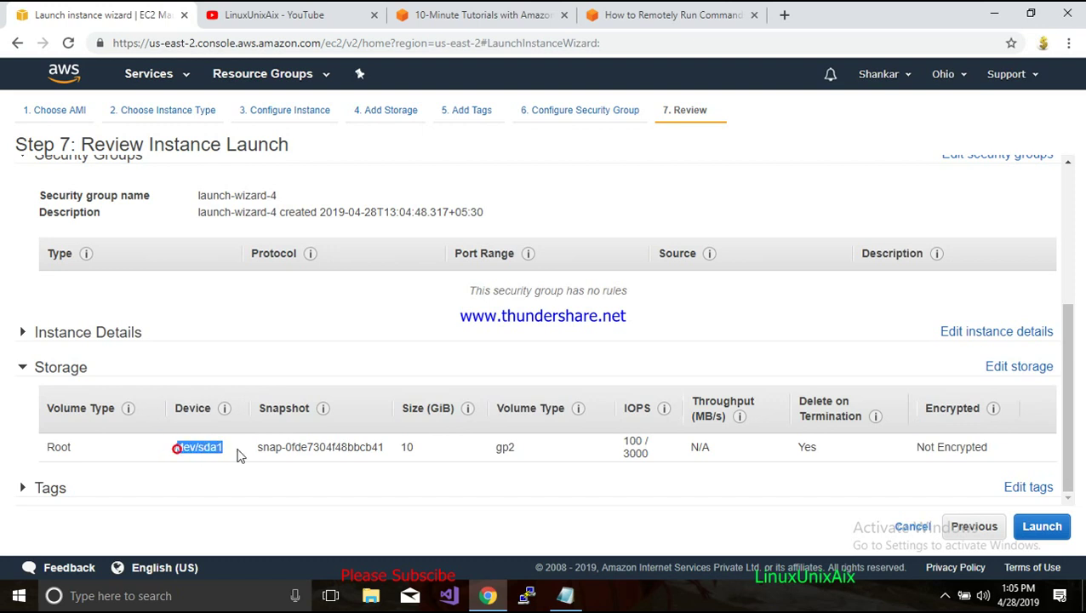
# Launch the instance without a key pair, acknowledging that connecting requires the password built into the AMI
pyautogui.click(1057, 531)
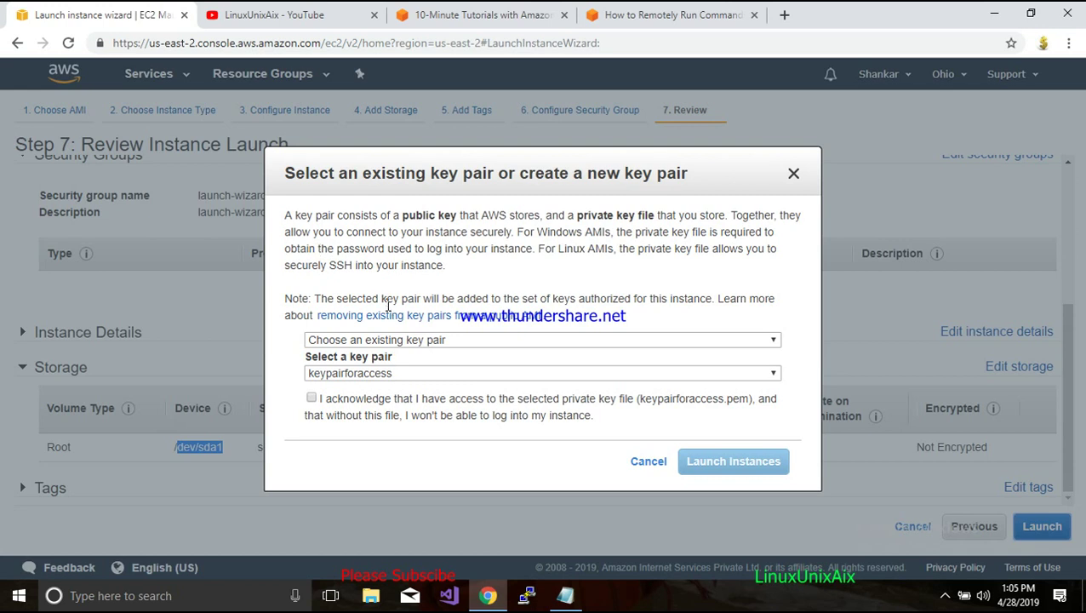
pyautogui.click(442, 339)
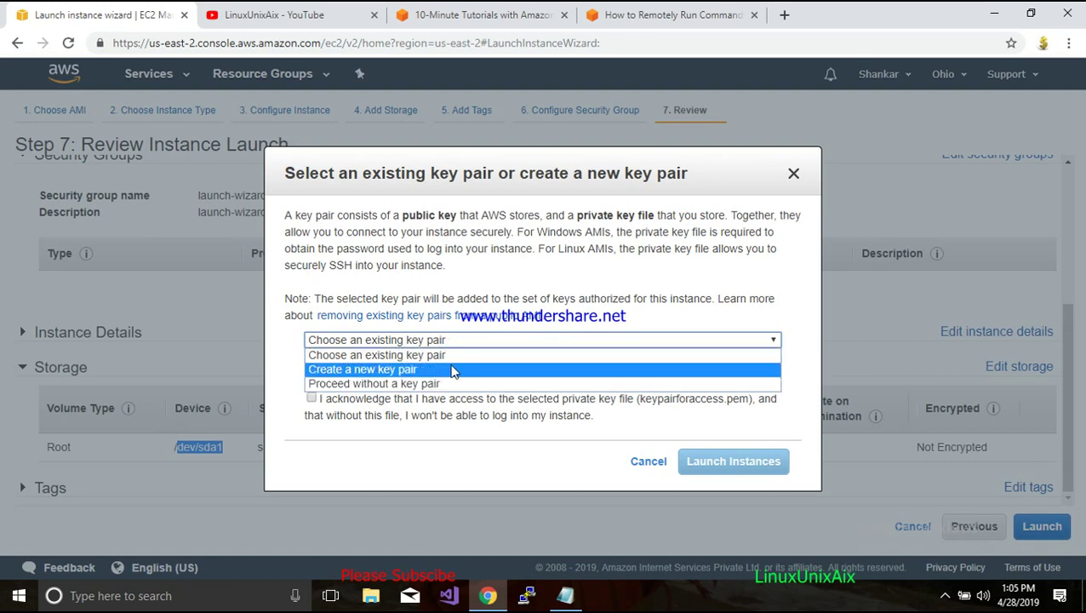
pyautogui.click(471, 328)
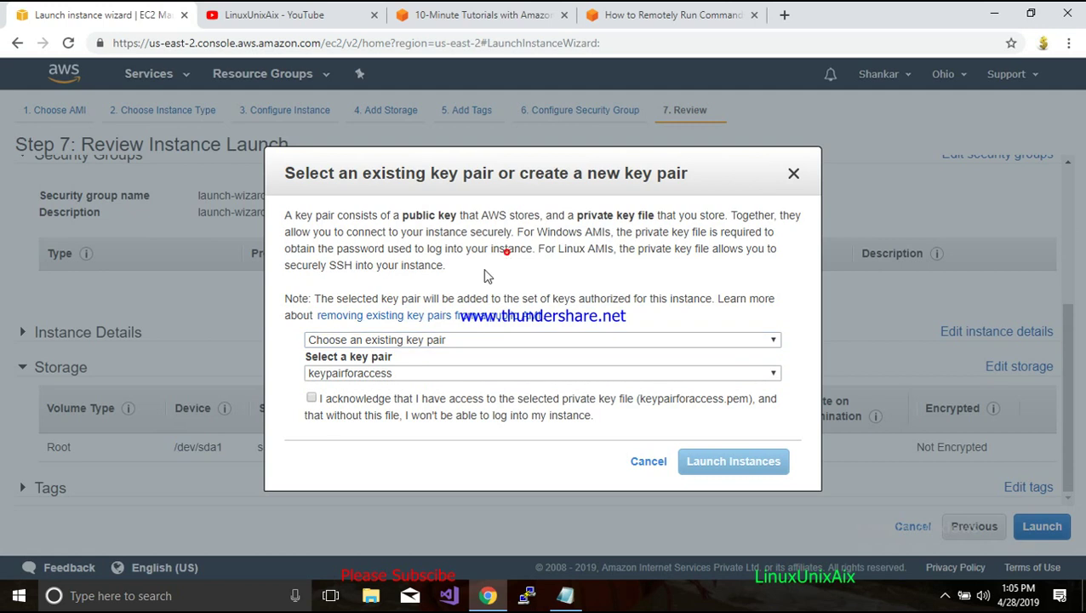
pyautogui.click(409, 340)
pyautogui.click(392, 383)
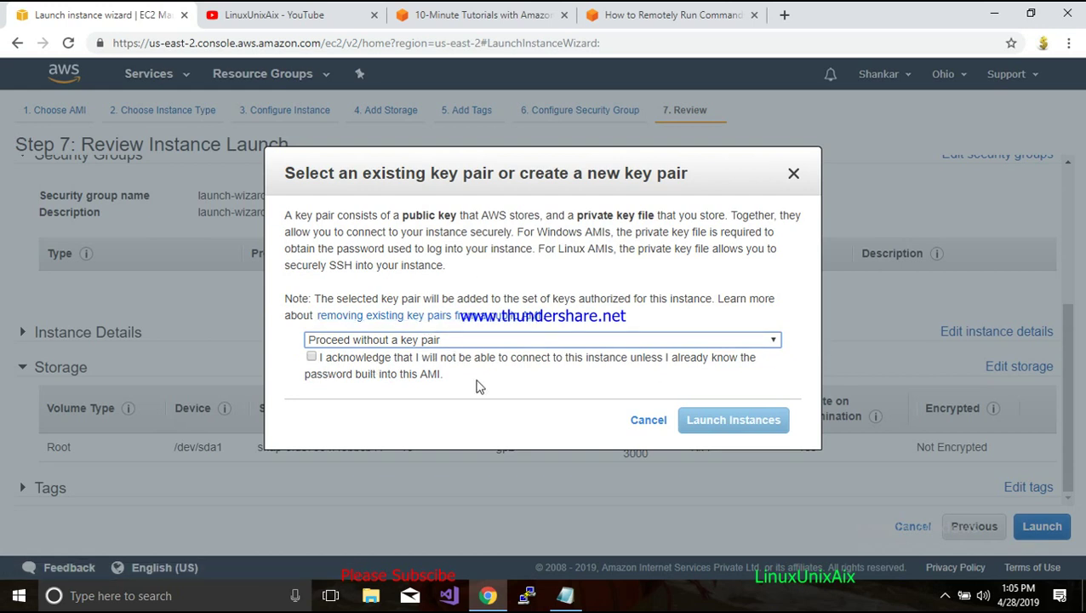
pyautogui.click(315, 357)
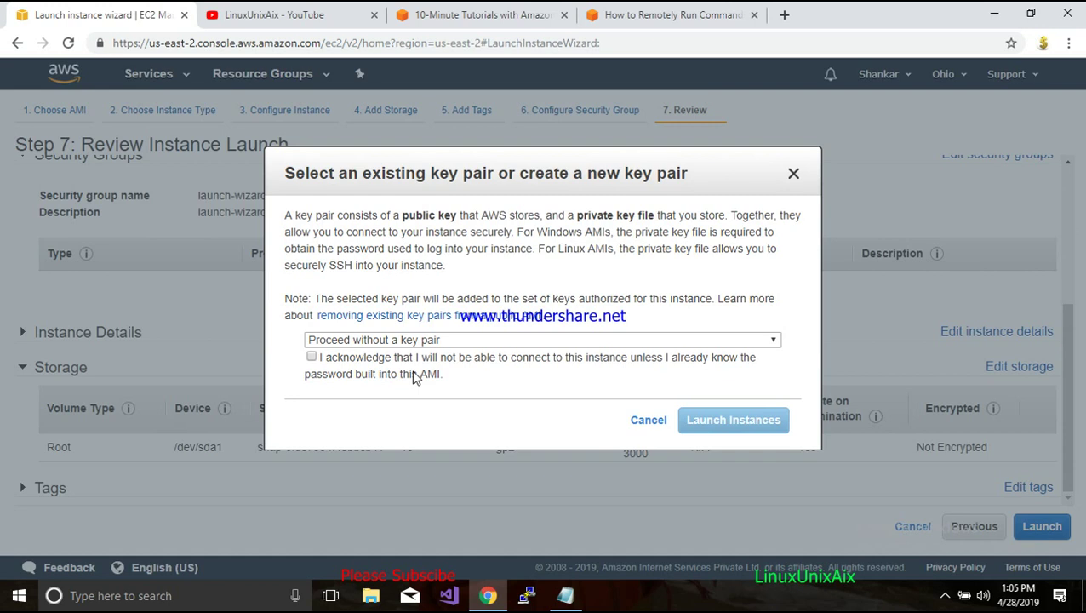
pyautogui.click(312, 359)
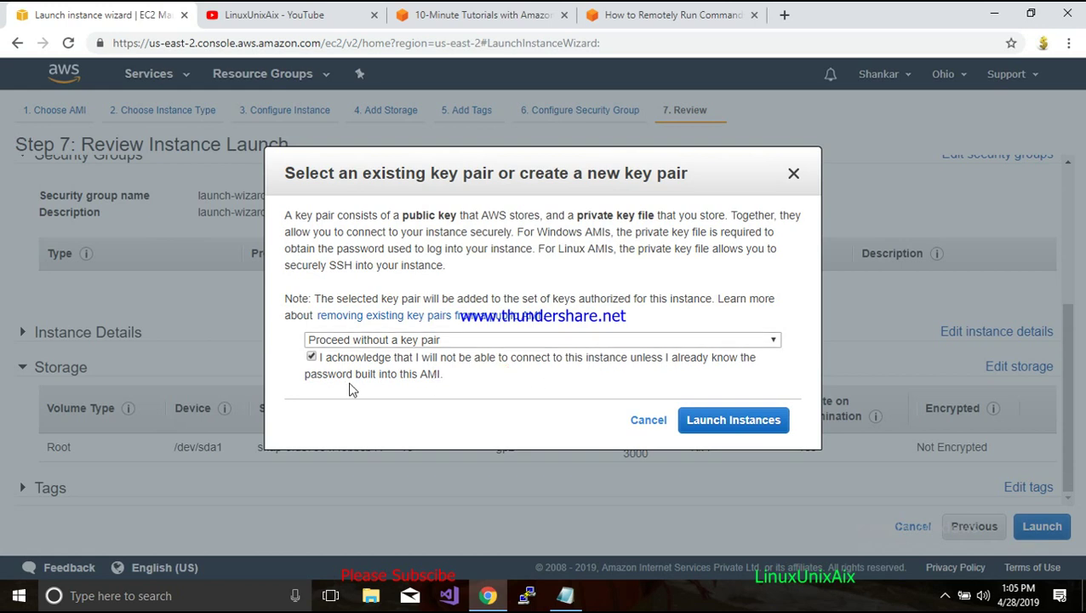
pyautogui.click(737, 419)
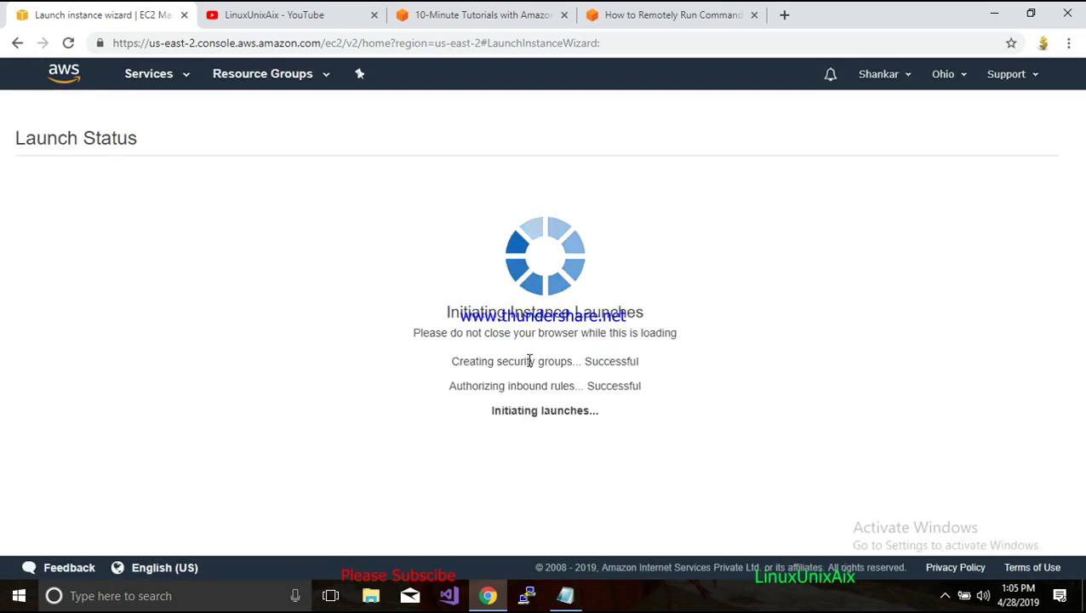
# Check the launch status and go to the list of EC2 instances
pyautogui.moveTo(85, 207); pyautogui.dragTo(288, 207)
pyautogui.scroll(-2, 520, 321)
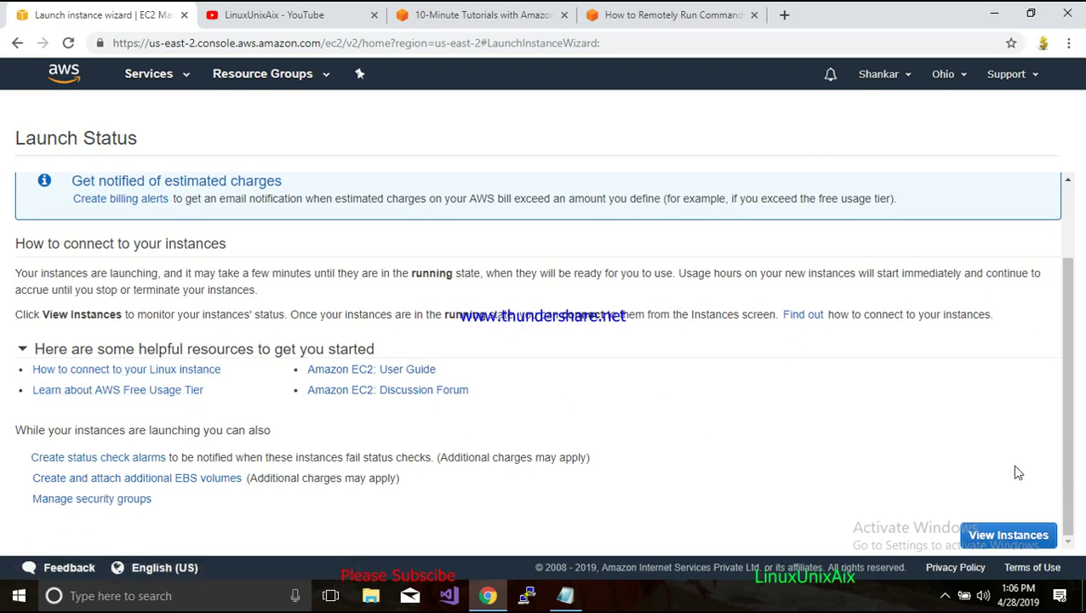
pyautogui.click(1006, 534)
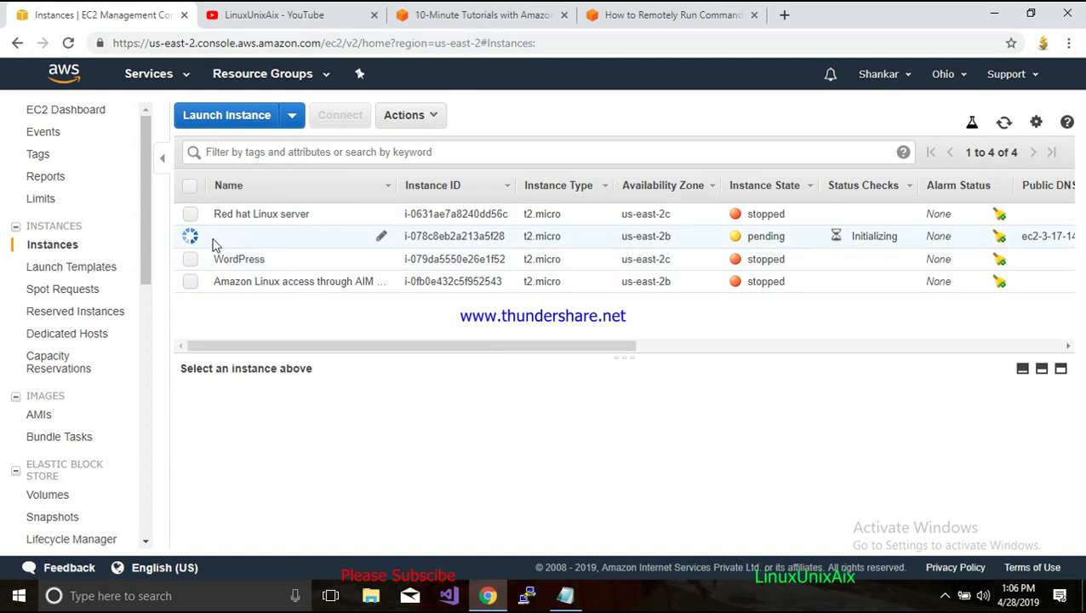
# Name the new instance "Suse Linux access using AWS system manager" and widen the Name column
pyautogui.click(382, 239)
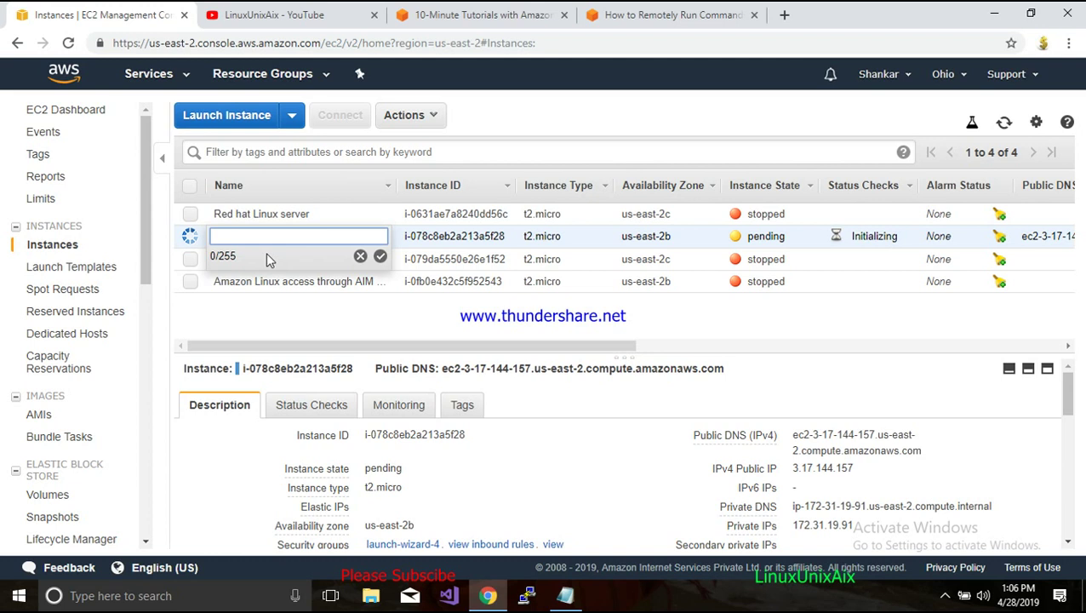
pyautogui.write('Suse Linux access')
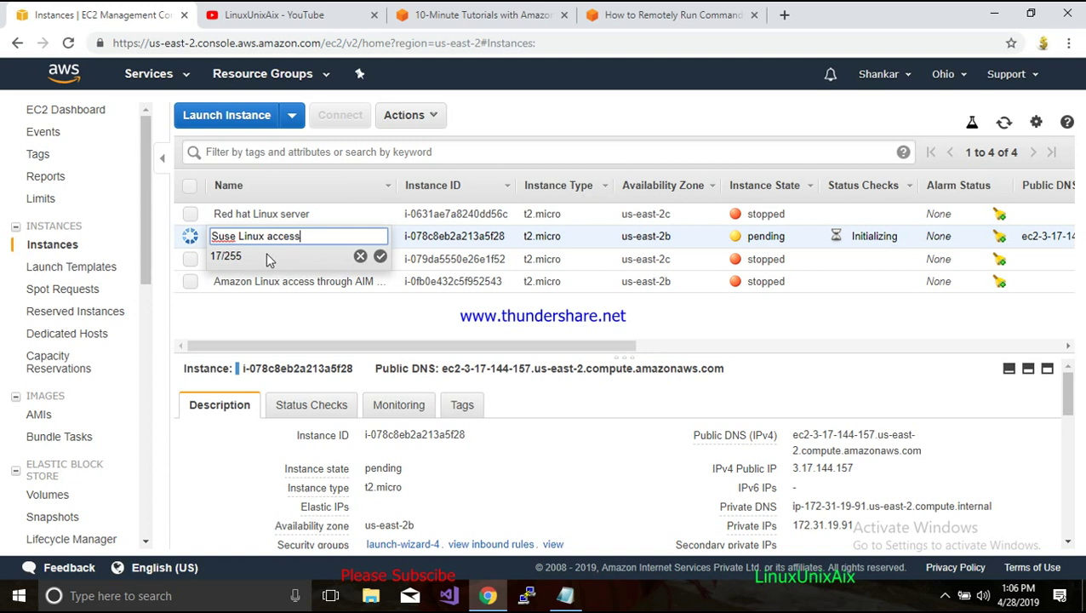
pyautogui.write(' using AWS system')
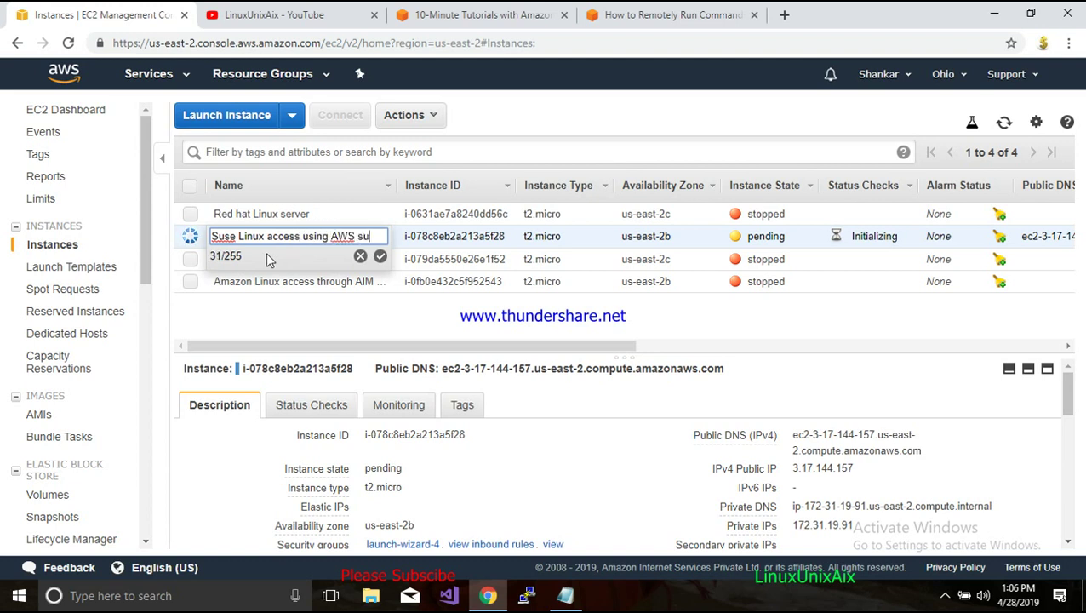
pyautogui.write(' m')
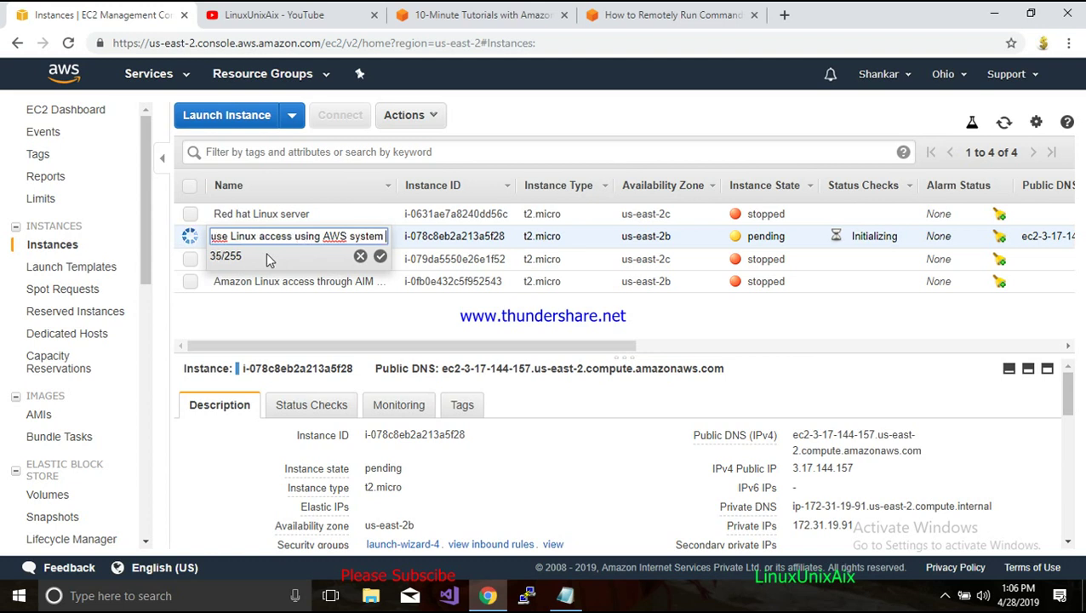
pyautogui.write('anager')
pyautogui.press('Return')
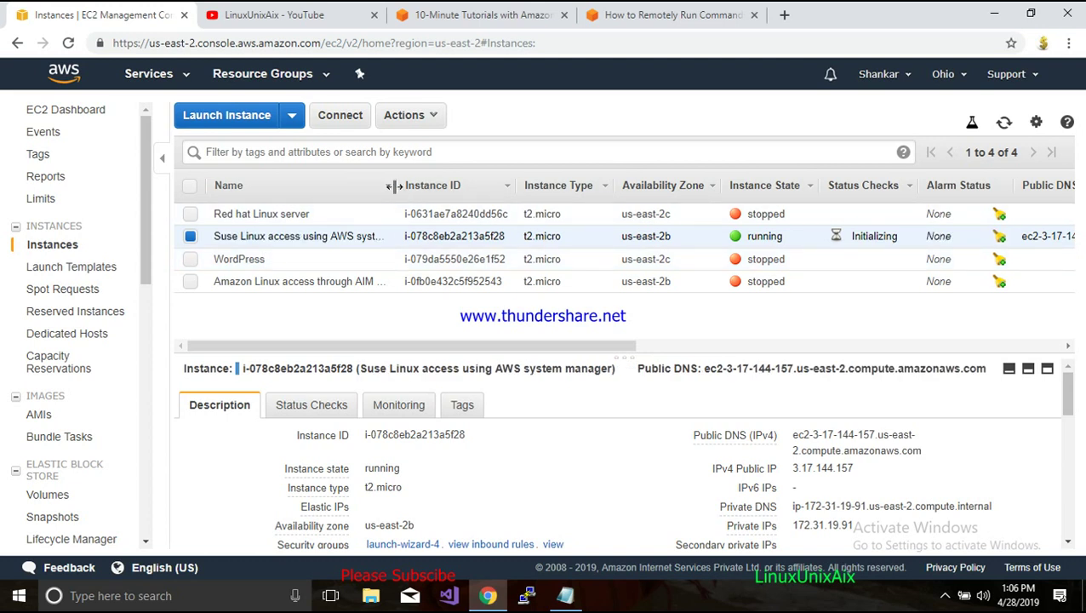
pyautogui.moveTo(394, 186); pyautogui.dragTo(428, 185)
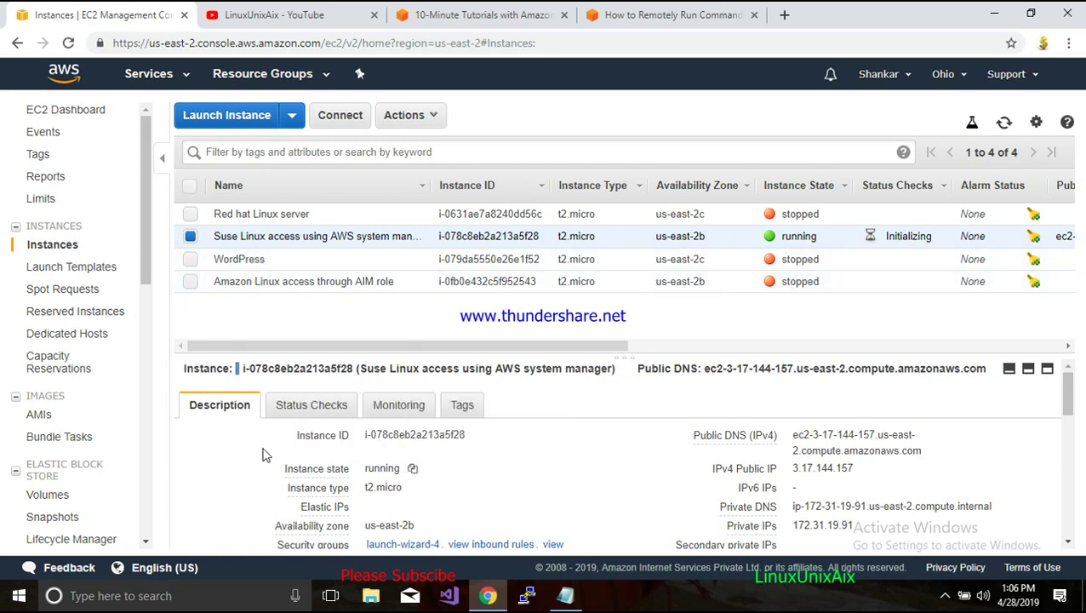
# Examine the SUSE instance's description, including its public IP and private DNS
pyautogui.scroll(-1, 261, 448)
pyautogui.scroll(1, 656, 452)
pyautogui.moveTo(794, 473); pyautogui.dragTo(852, 469)
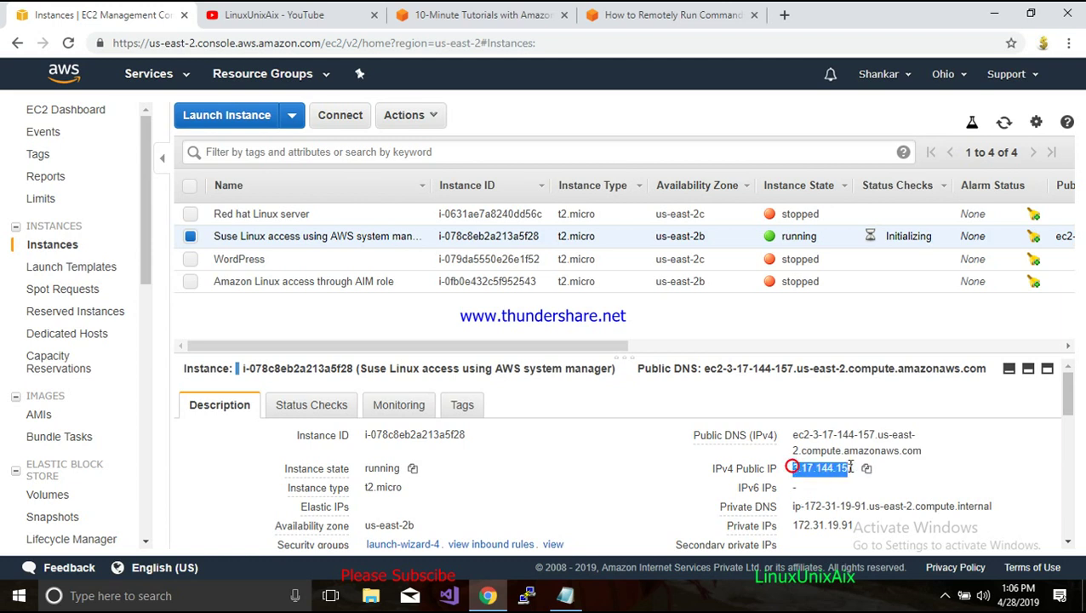
pyautogui.scroll(-1, 906, 472)
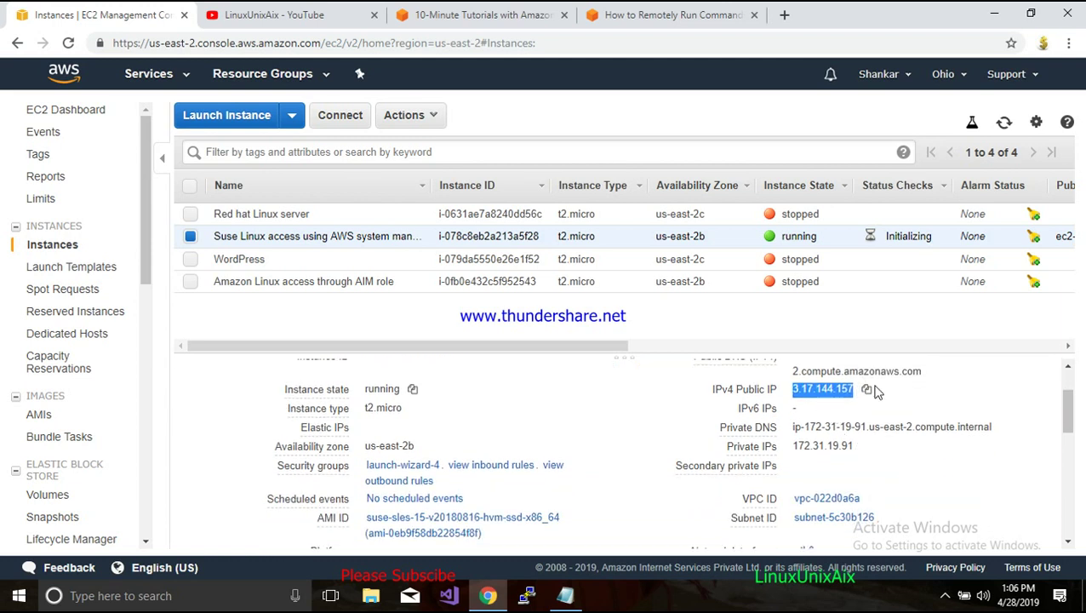
pyautogui.moveTo(804, 429); pyautogui.dragTo(780, 428)
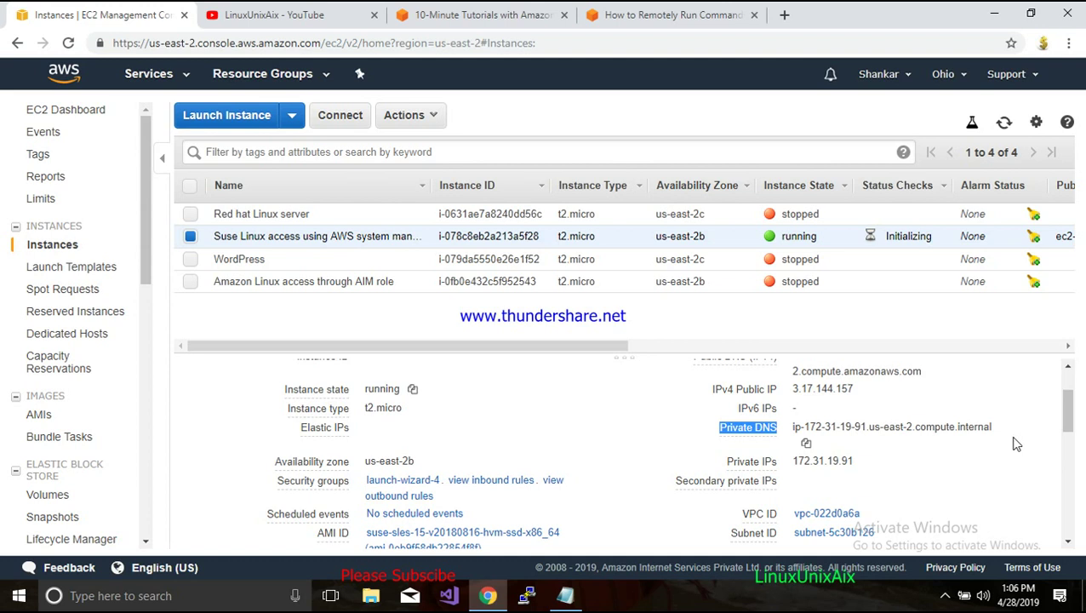
pyautogui.scroll(-4, 1013, 443)
pyautogui.scroll(5, 1002, 461)
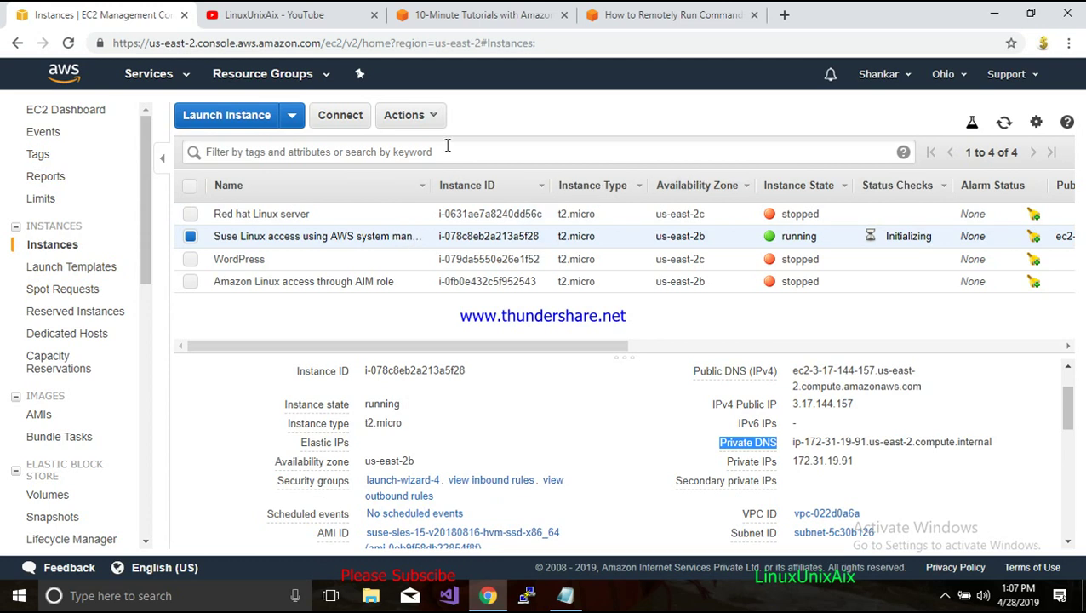
# Check the SUSE instance's available state actions and its connection information
pyautogui.click(430, 115)
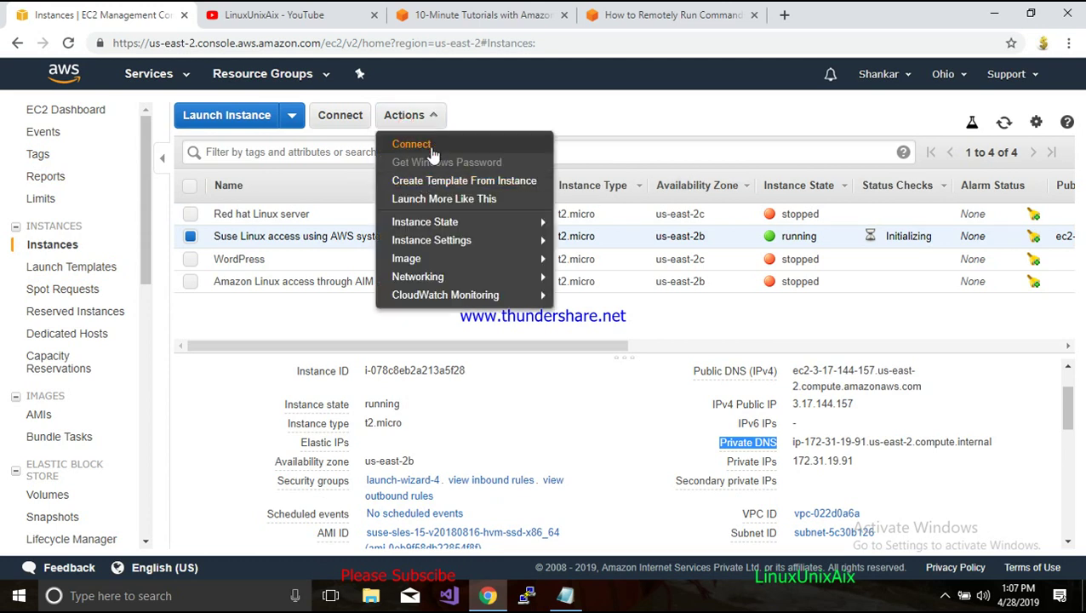
pyautogui.moveTo(441, 245)
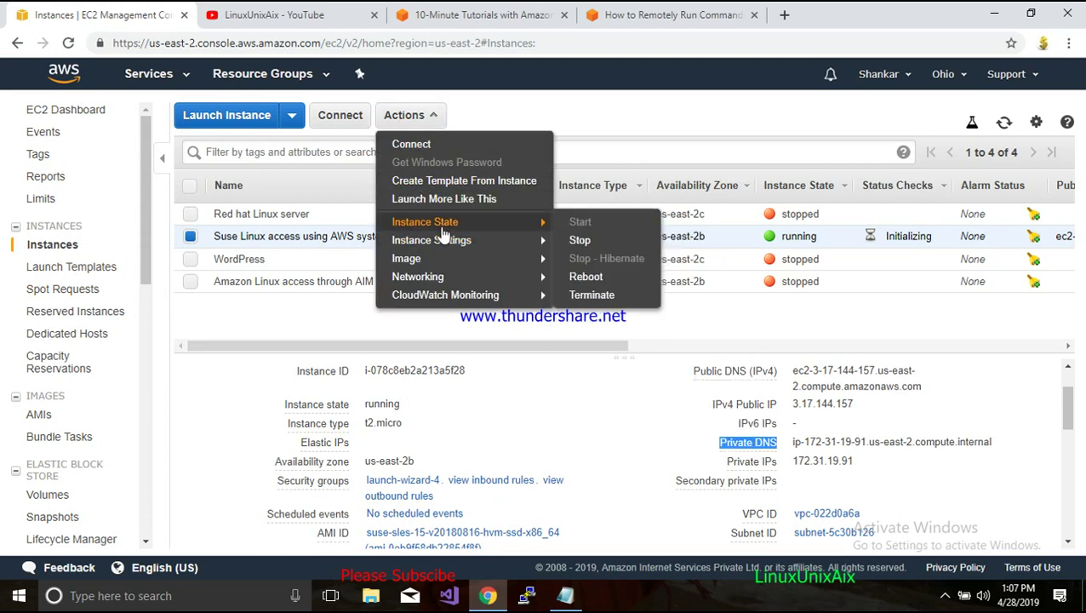
pyautogui.moveTo(485, 231)
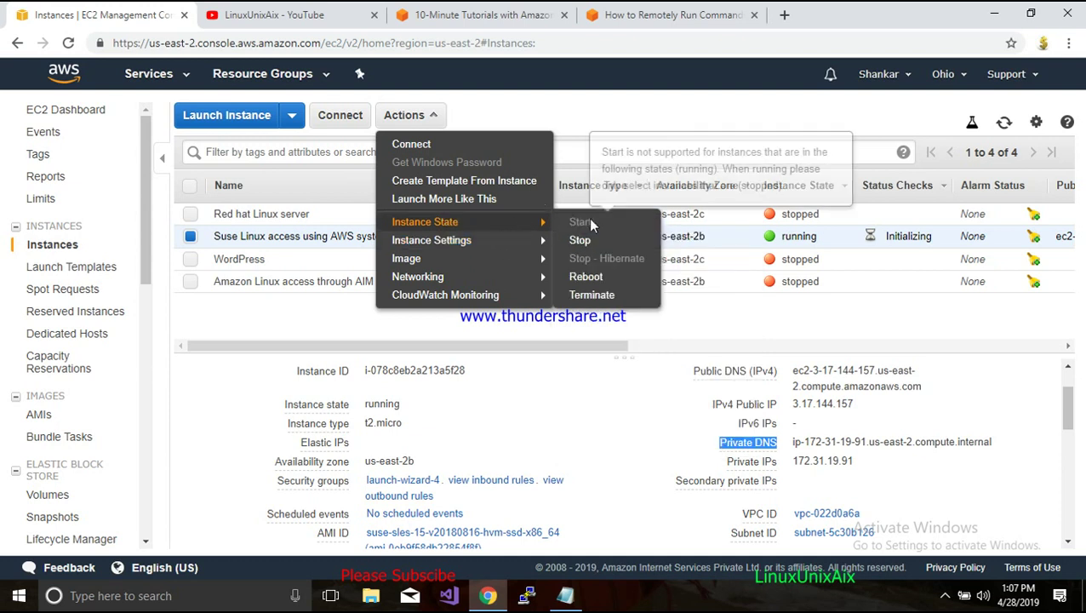
pyautogui.click(254, 390)
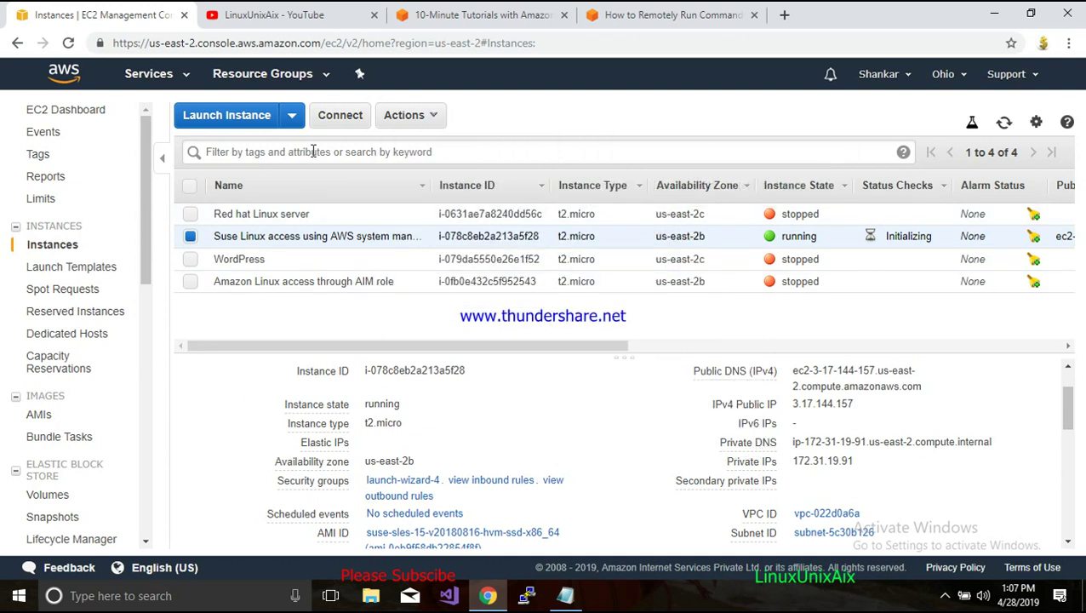
pyautogui.click(341, 116)
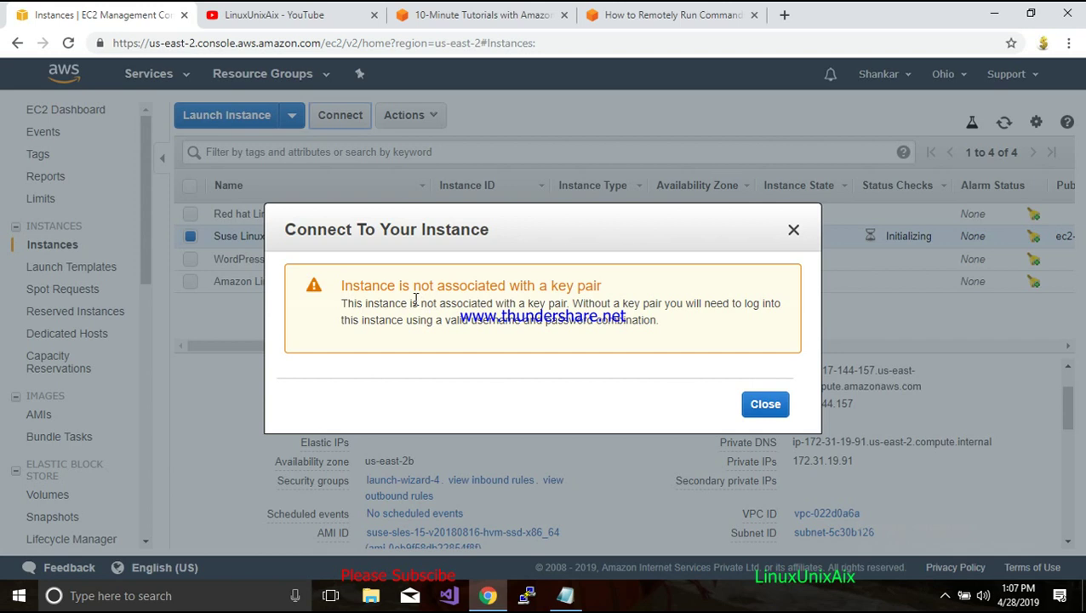
pyautogui.click(794, 231)
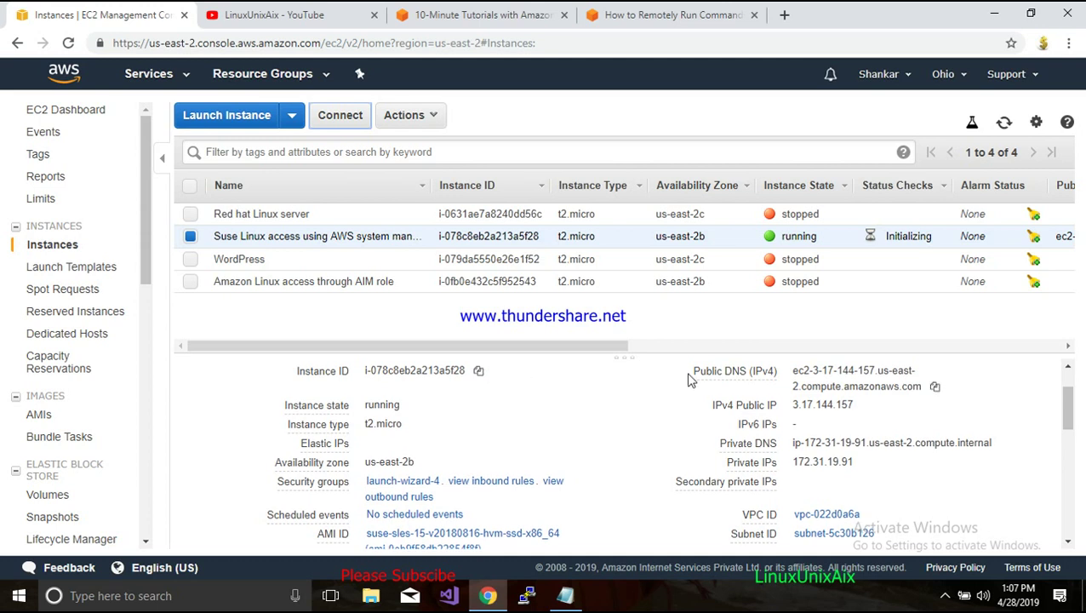
# Open Managed Instances among the Systems Manager shared resources
pyautogui.scroll(-5, 73, 482)
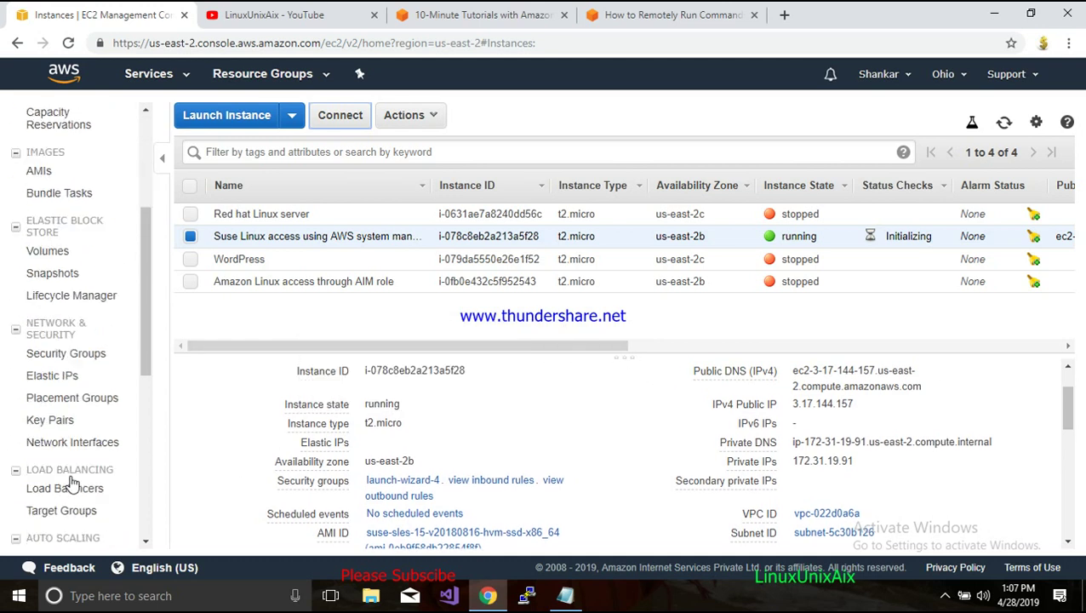
pyautogui.scroll(-3, 72, 483)
pyautogui.moveTo(343, 443)
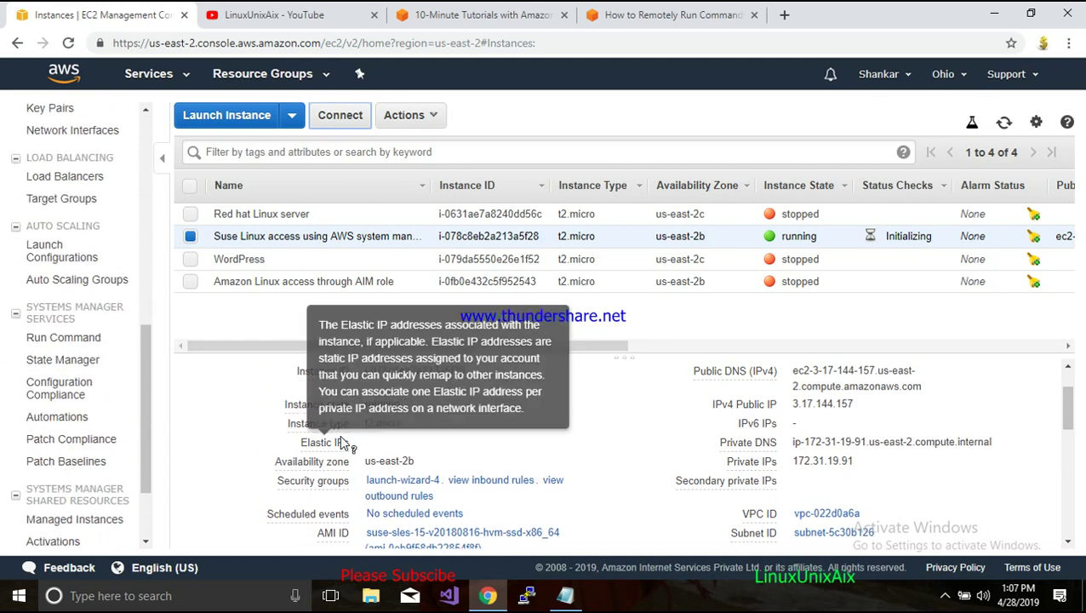
pyautogui.moveTo(143, 451); pyautogui.dragTo(143, 502)
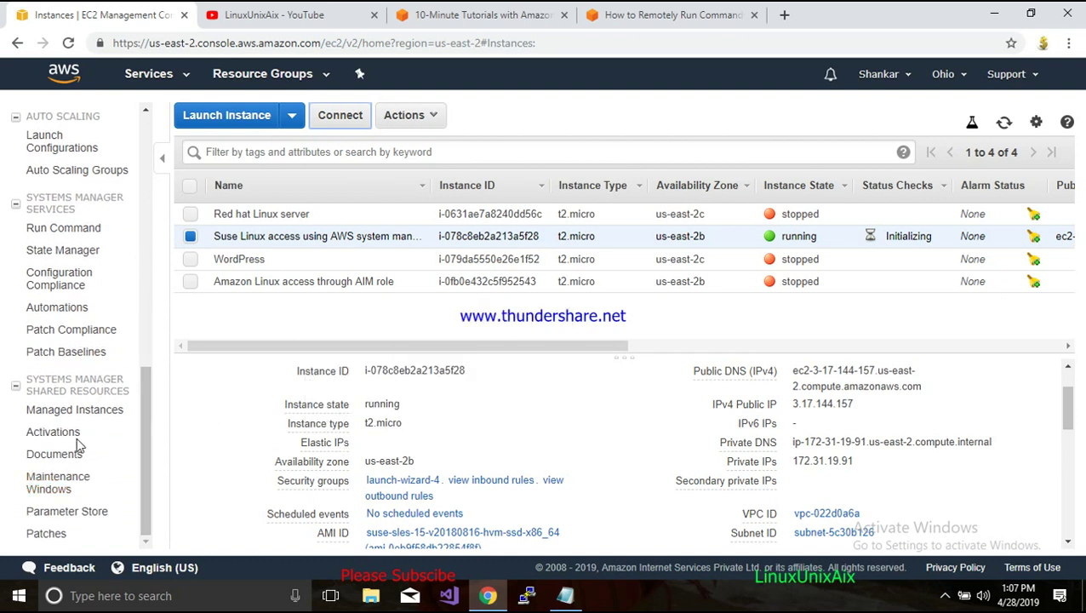
pyautogui.click(55, 410)
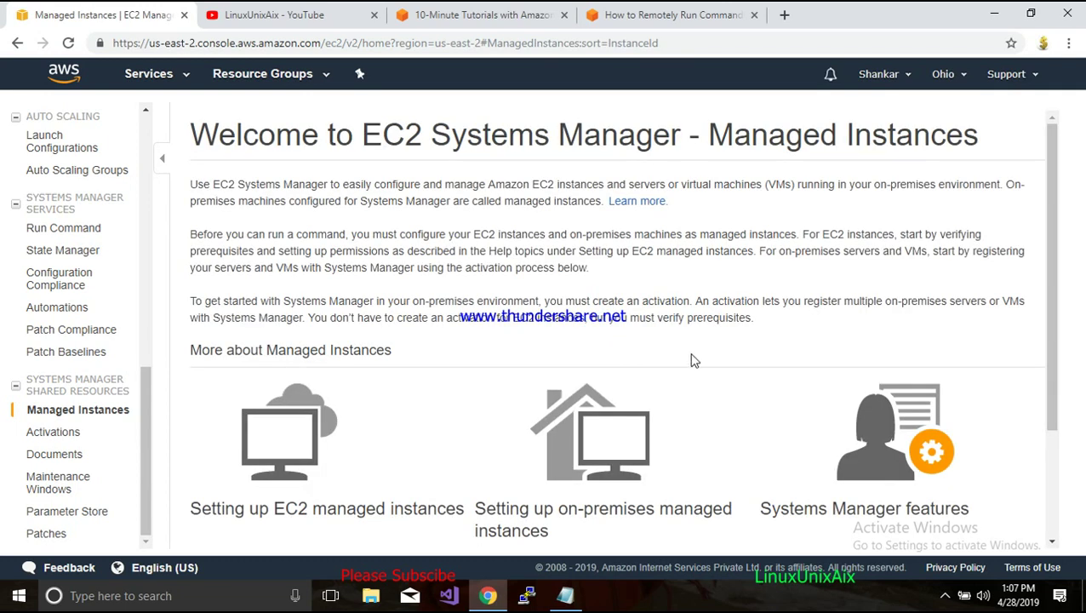
# Review the Managed Instances welcome page and check the setup documentation for configuring EC2 Linux instances
pyautogui.scroll(-2, 701, 292)
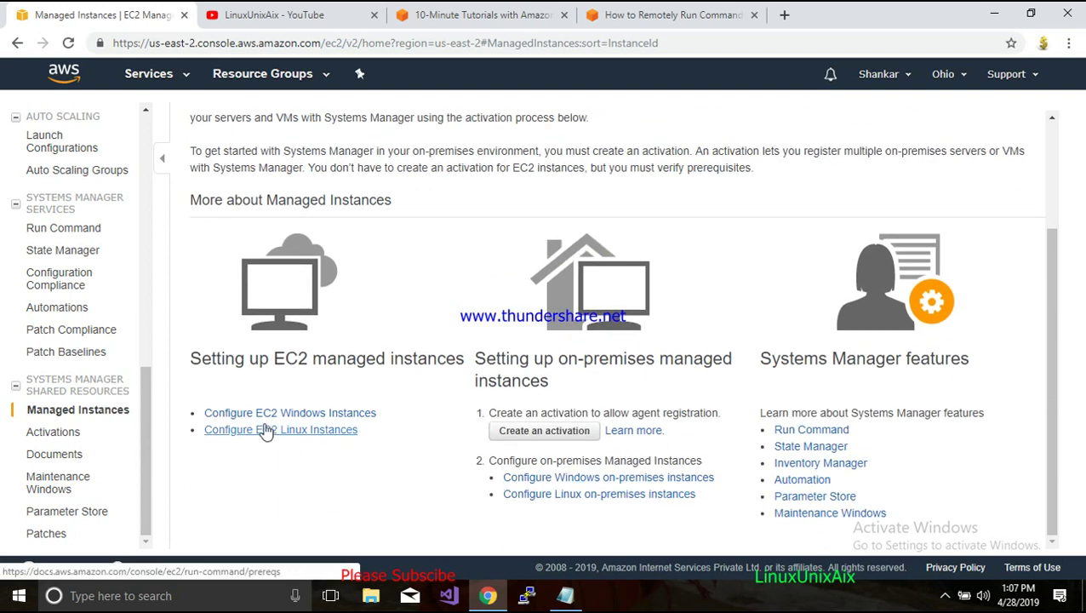
pyautogui.scroll(2, 473, 384)
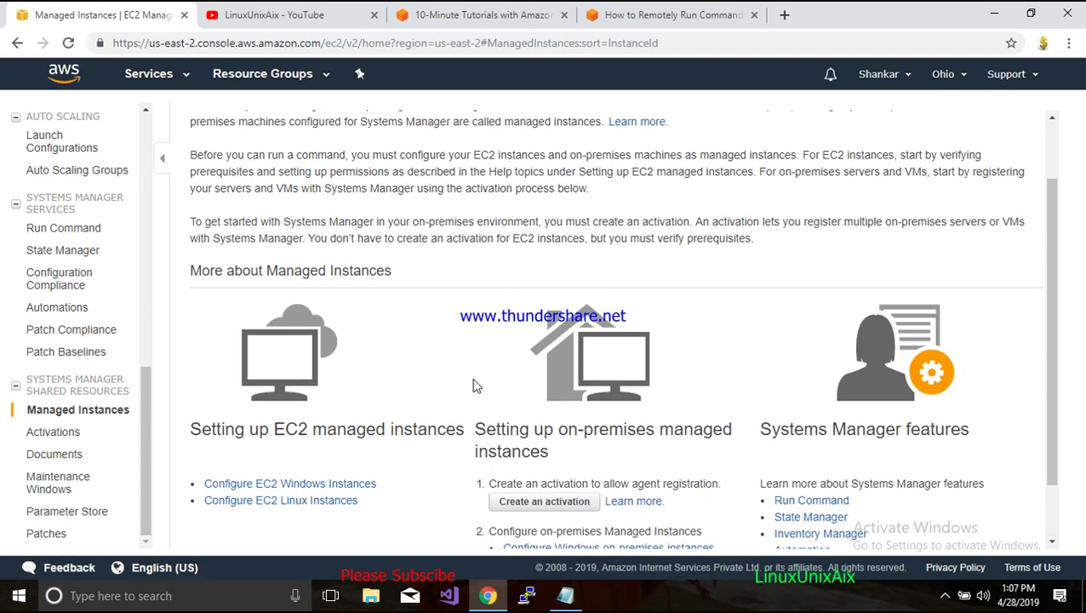
pyautogui.scroll(-2, 464, 423)
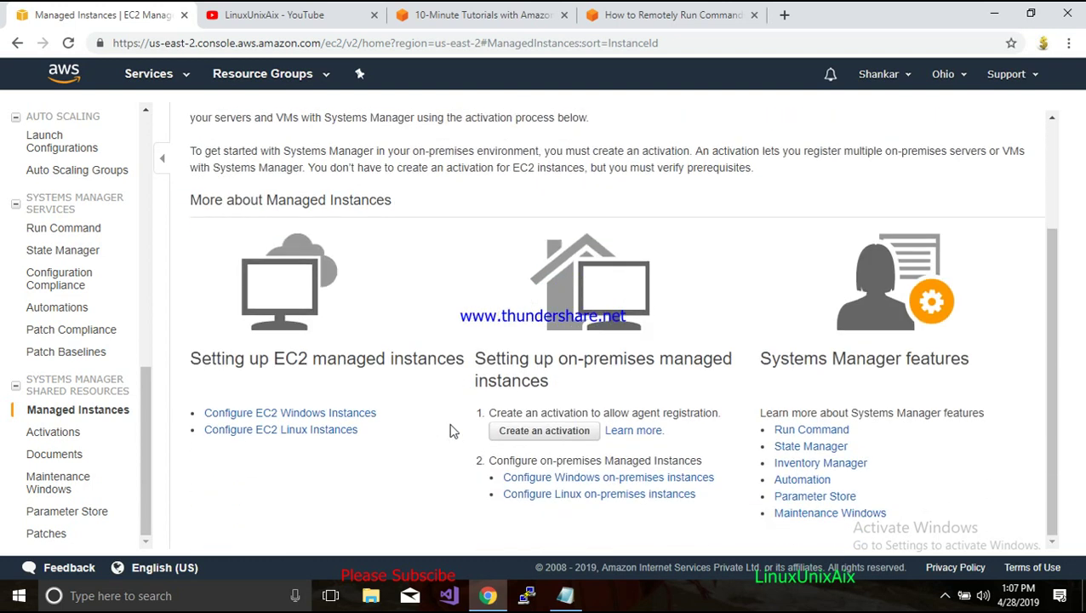
pyautogui.click(281, 433)
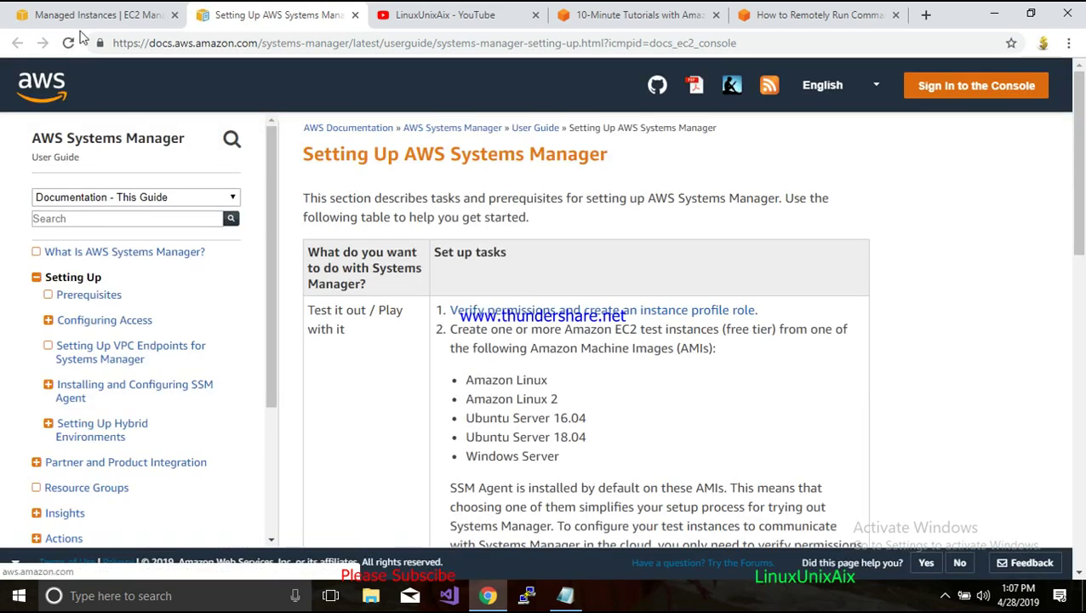
pyautogui.hotkey('ctrl', 'shift', 'Tab')
pyautogui.scroll(3, 605, 480)
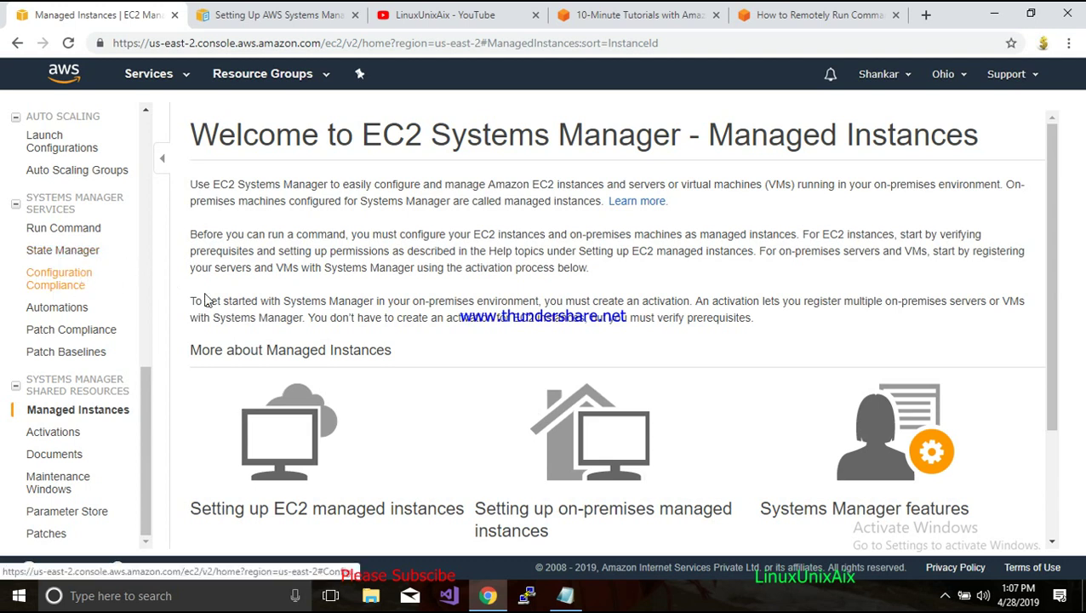
pyautogui.scroll(-2, 531, 329)
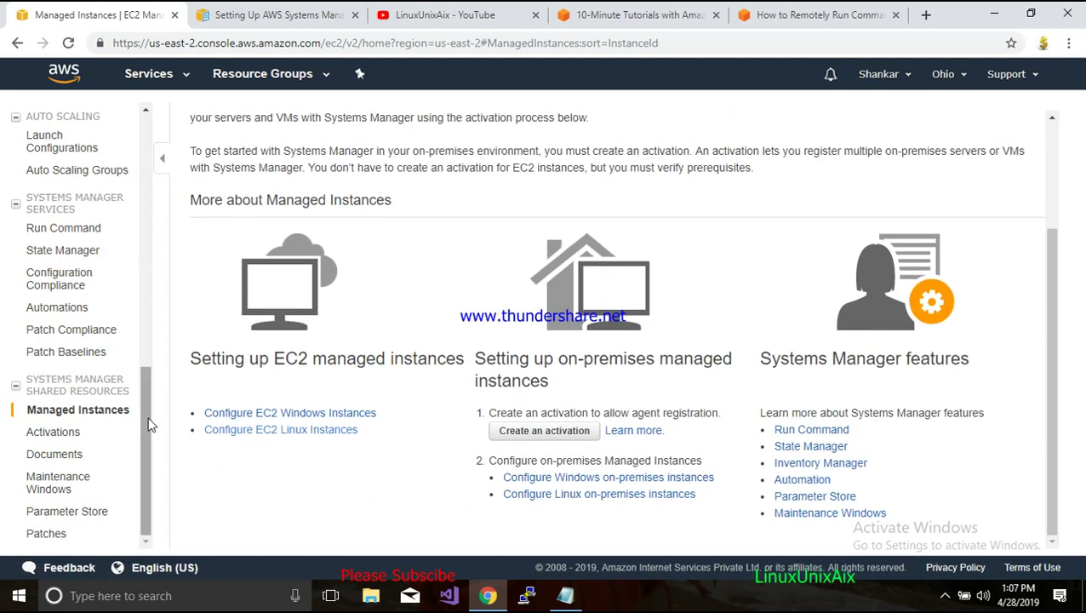
# Search the AWS services for "system mana" and open Systems Manager
pyautogui.click(164, 76)
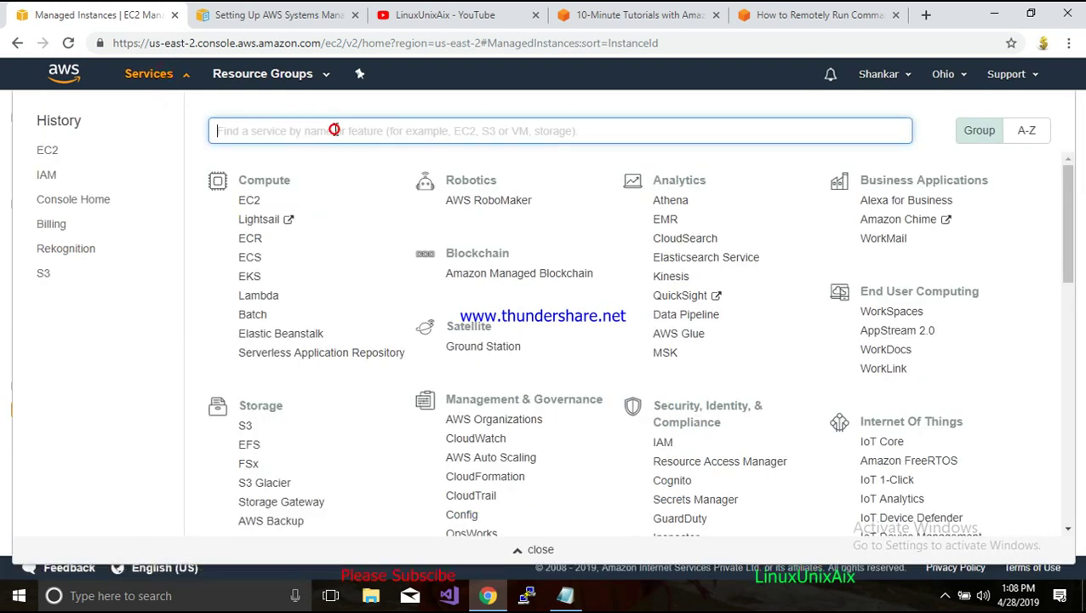
pyautogui.write('system mana')
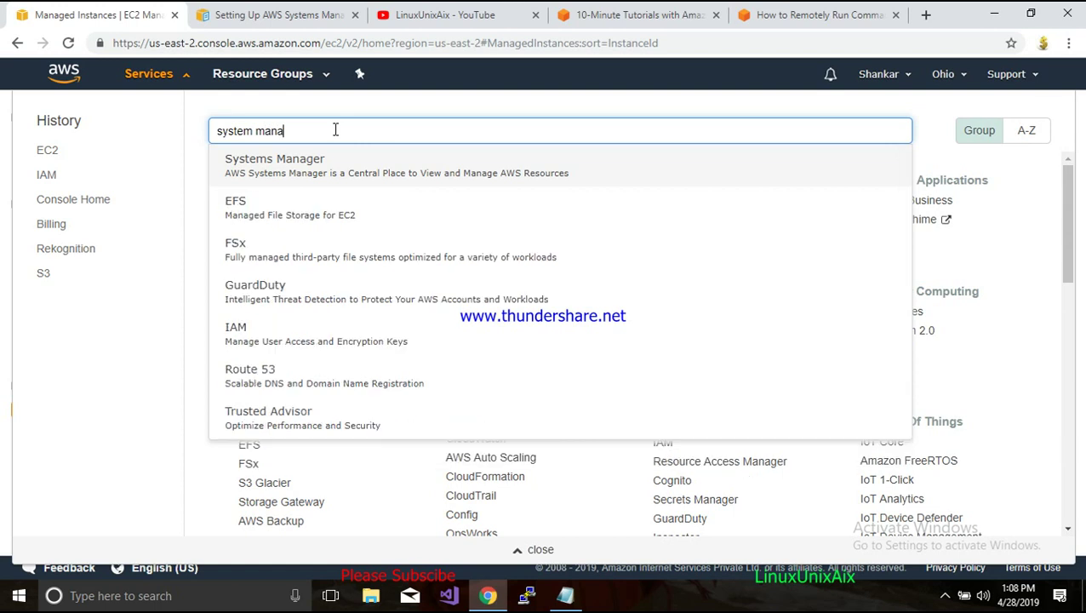
pyautogui.click(334, 182)
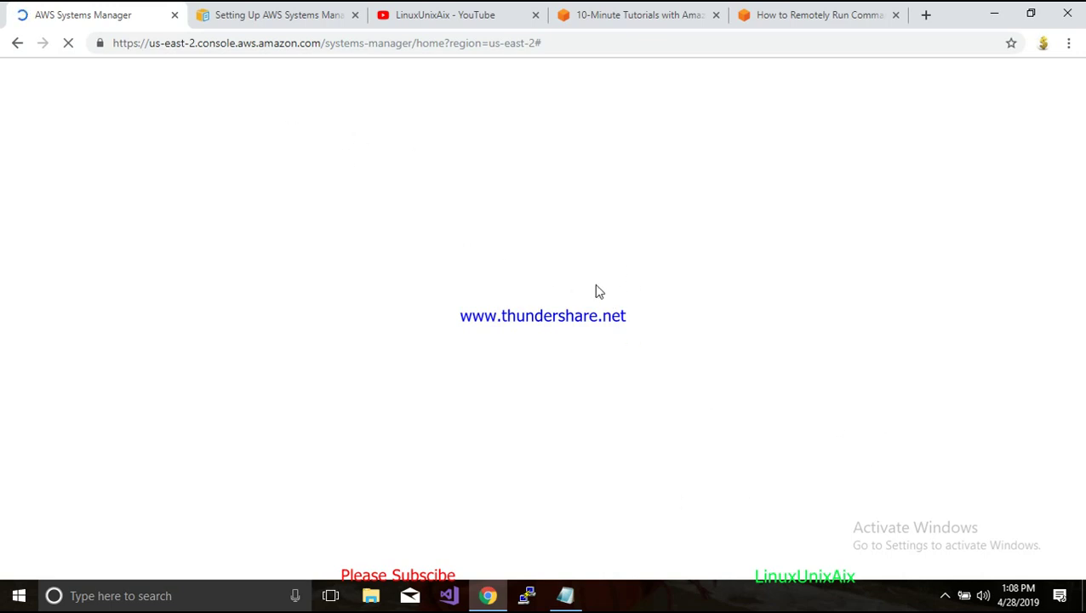
pyautogui.click(944, 596)
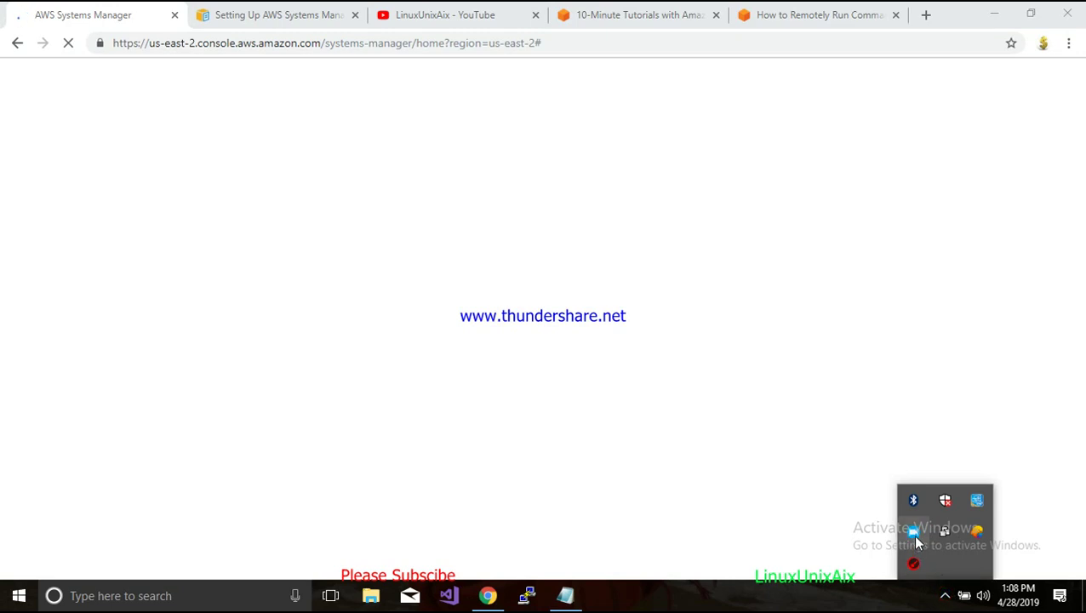
pyautogui.rightClick(913, 536)
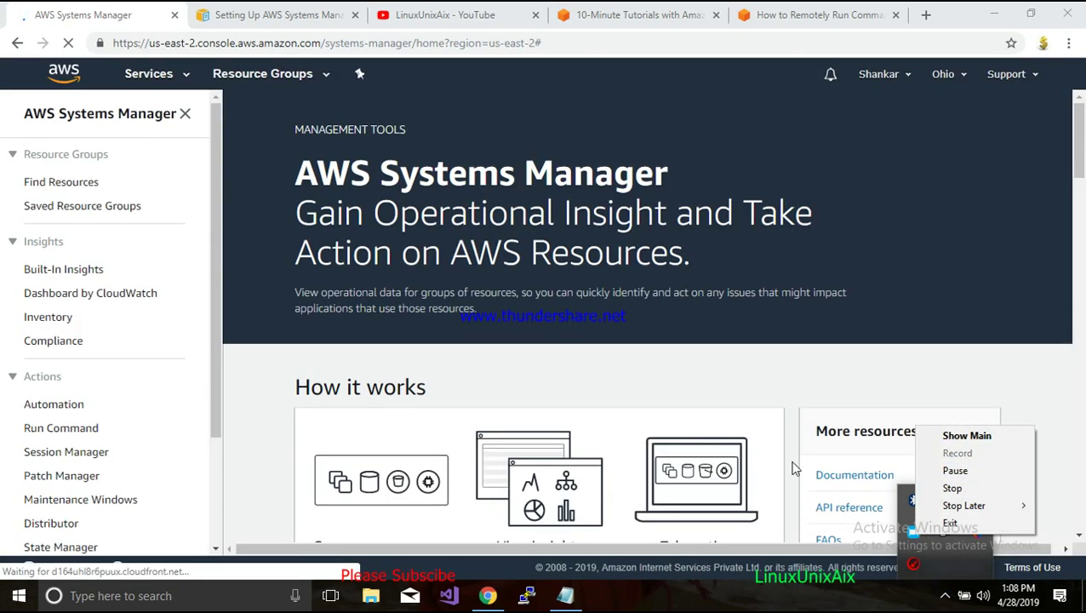
pyautogui.click(229, 367)
# Look through the Systems Manager features and open Run Command from the Remote execution feature
pyautogui.scroll(-6, 731, 347)
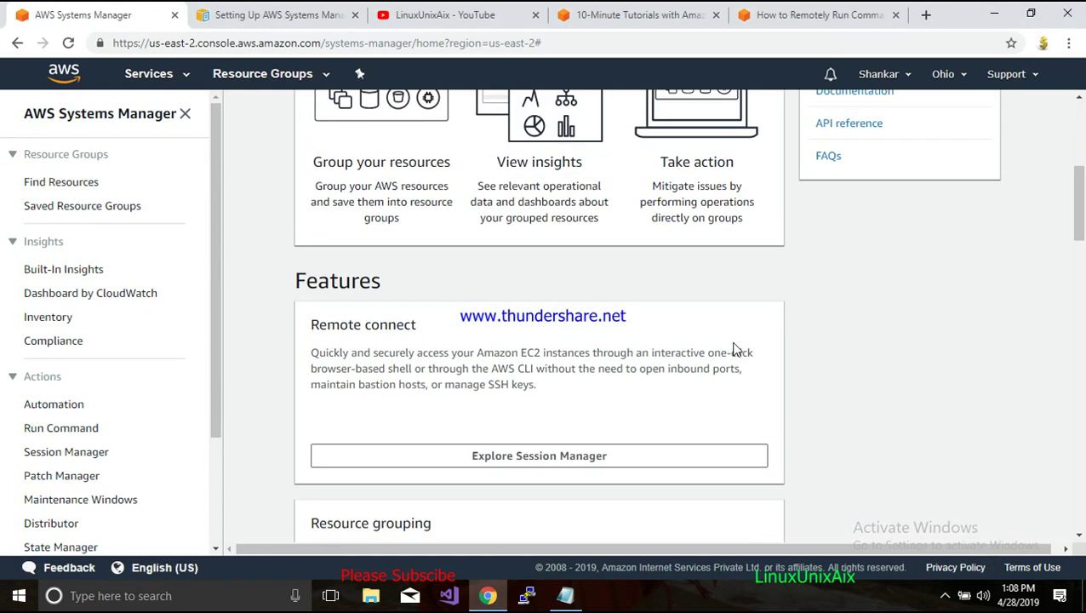
pyautogui.scroll(6, 733, 349)
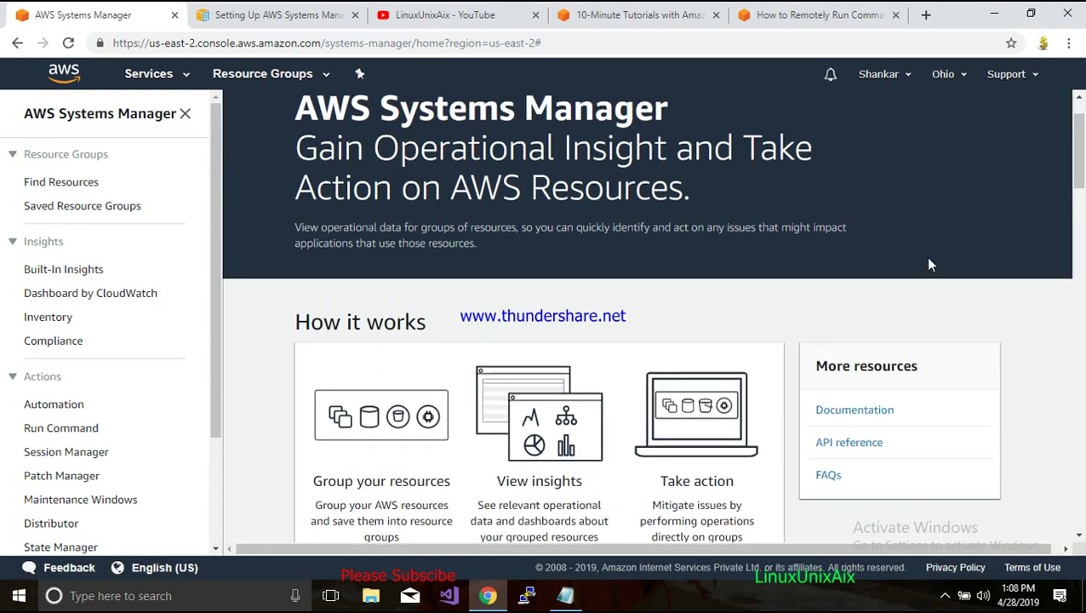
pyautogui.scroll(-8, 936, 323)
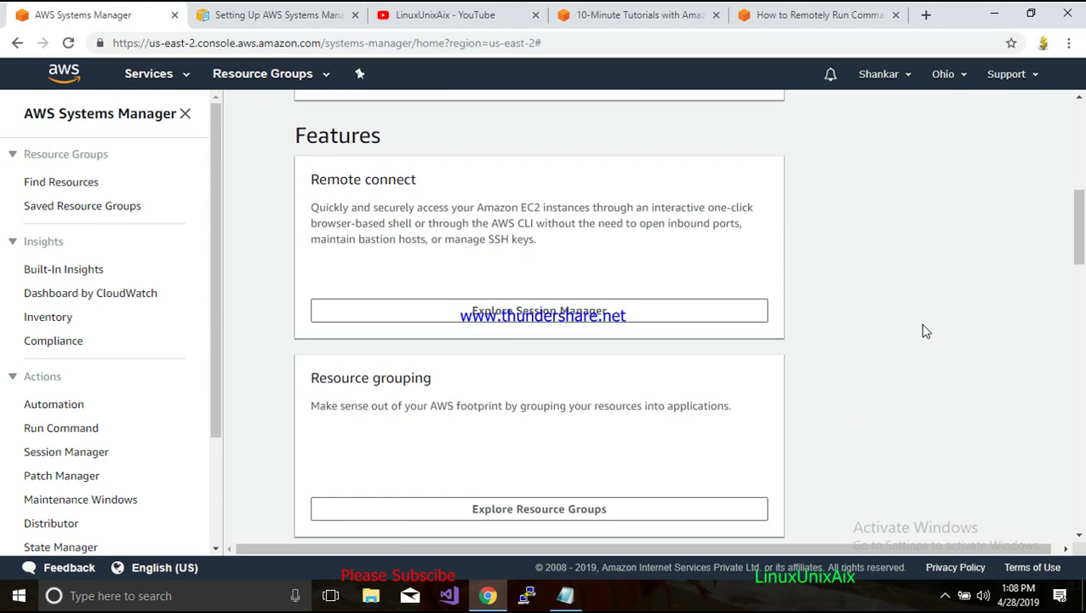
pyautogui.scroll(-5, 926, 331)
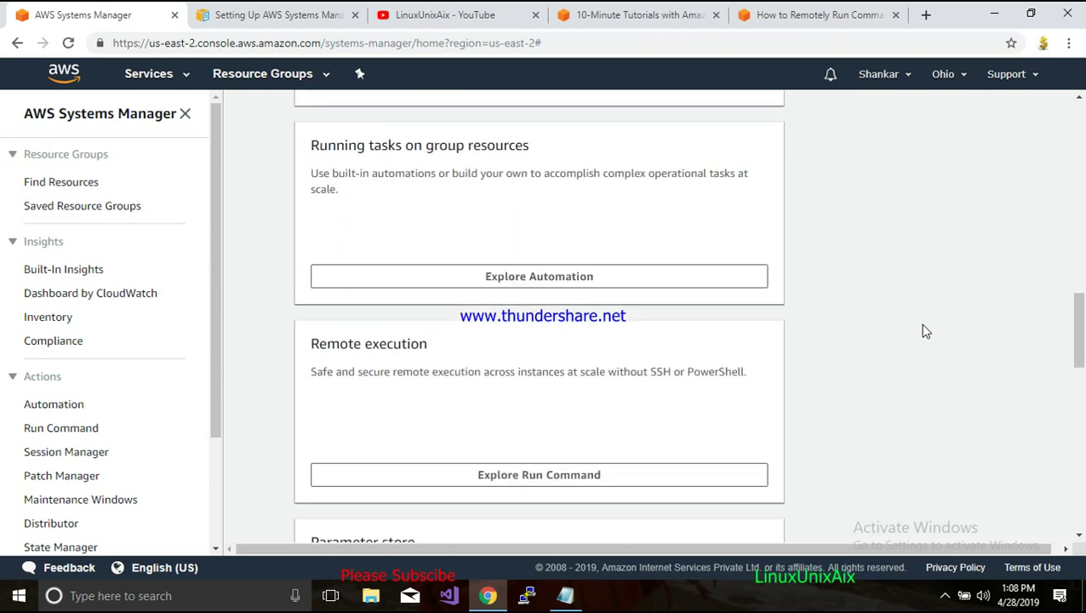
pyautogui.scroll(-5, 925, 331)
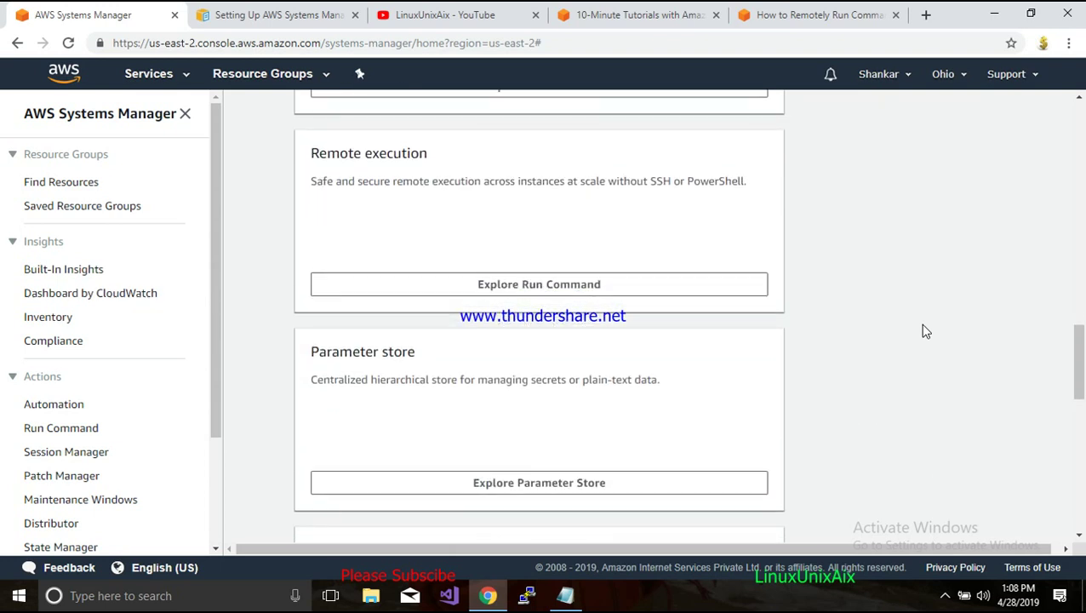
pyautogui.scroll(-2, 926, 331)
pyautogui.scroll(3, 926, 330)
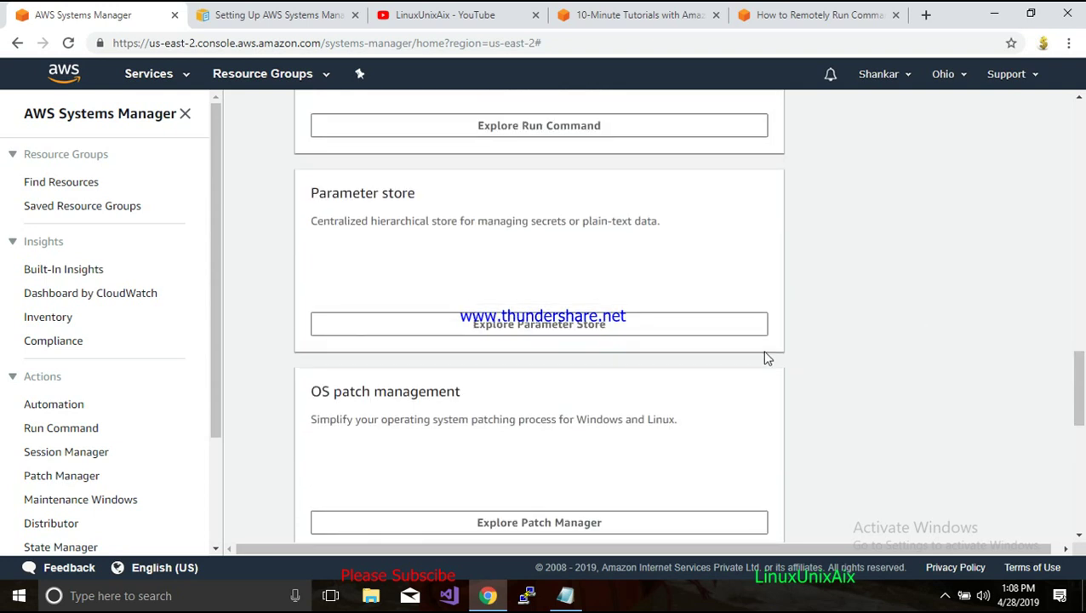
pyautogui.scroll(2, 527, 258)
pyautogui.click(521, 285)
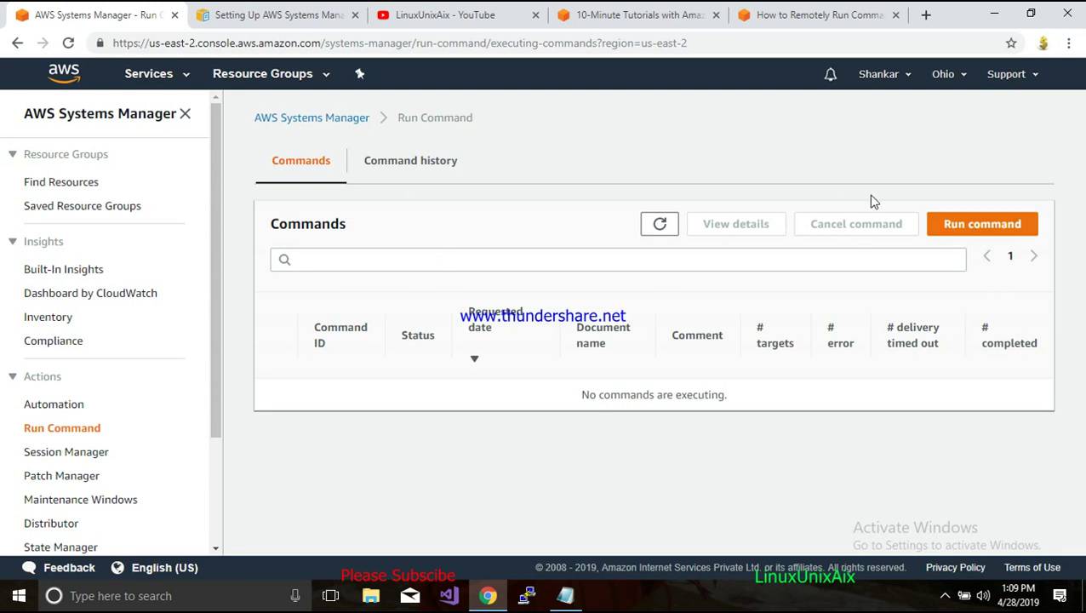
# Start a new command and look through the first page of available command documents
pyautogui.click(994, 229)
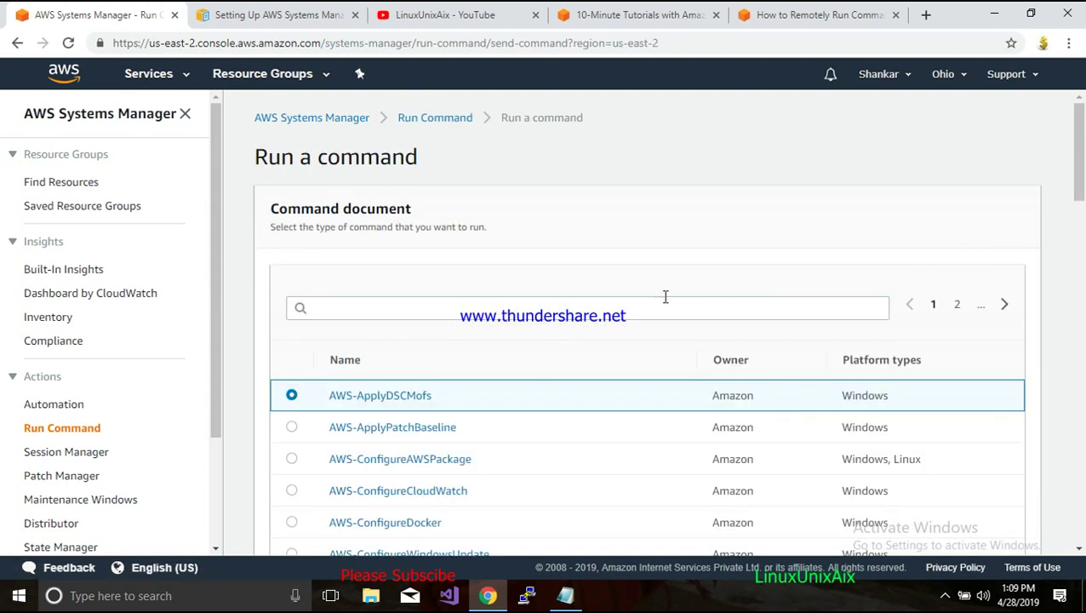
pyautogui.scroll(-2, 774, 239)
pyautogui.scroll(2, 681, 323)
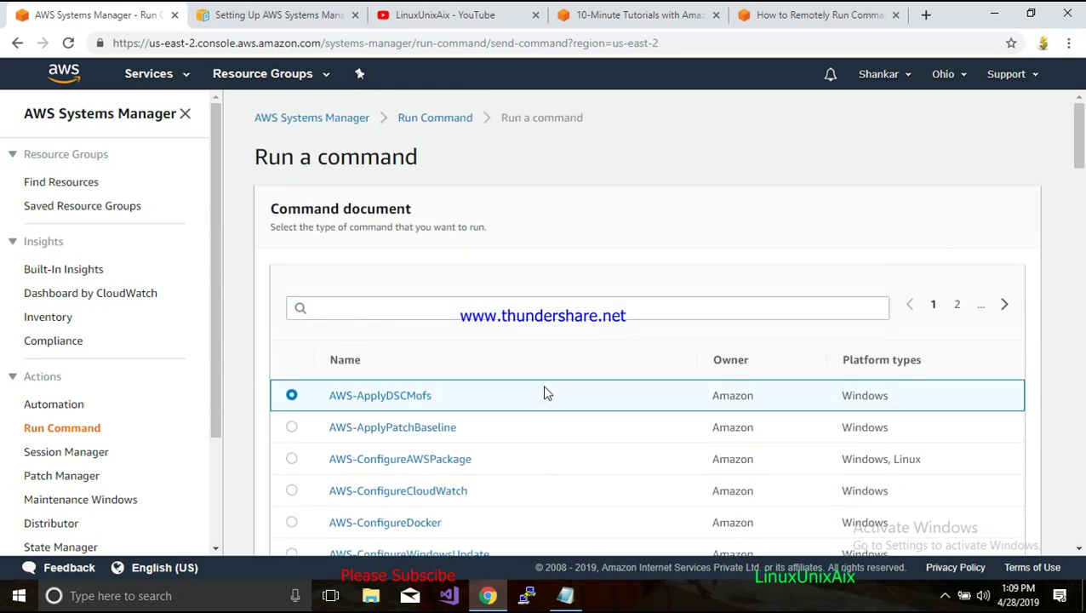
pyautogui.scroll(-1, 568, 329)
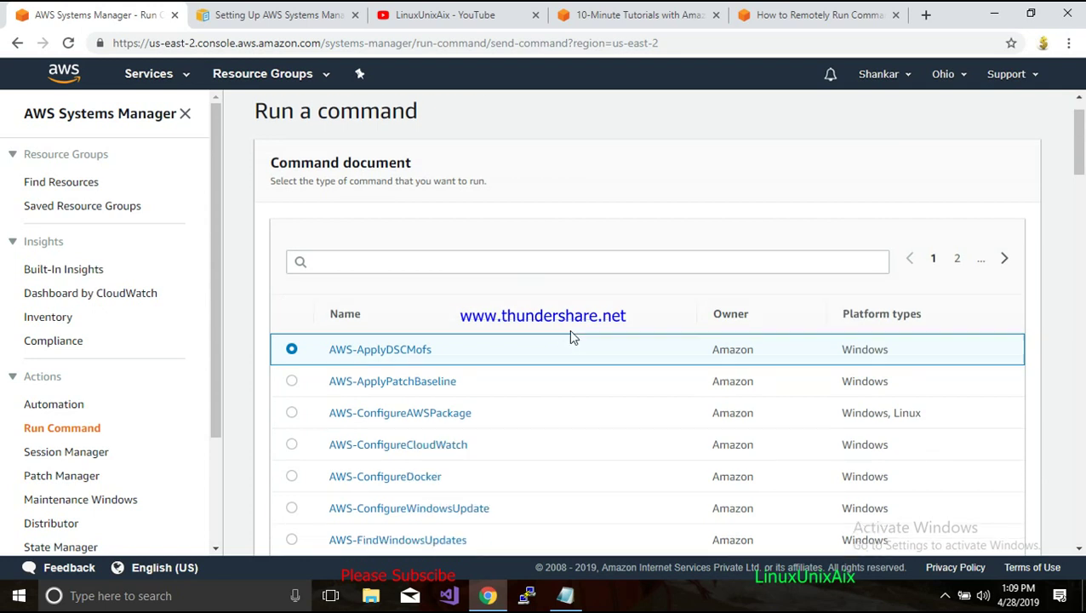
pyautogui.scroll(-1, 506, 297)
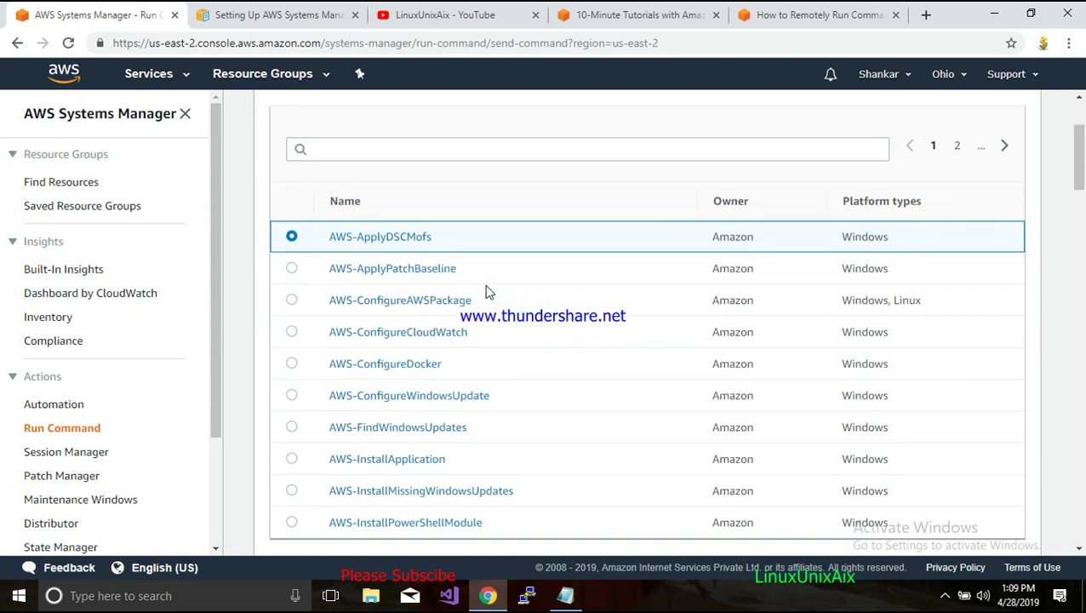
# Try filtering the command documents by the name prefix AWS-DeploySSMAgent, and remove the filter
pyautogui.scroll(2, 500, 363)
pyautogui.click(357, 300)
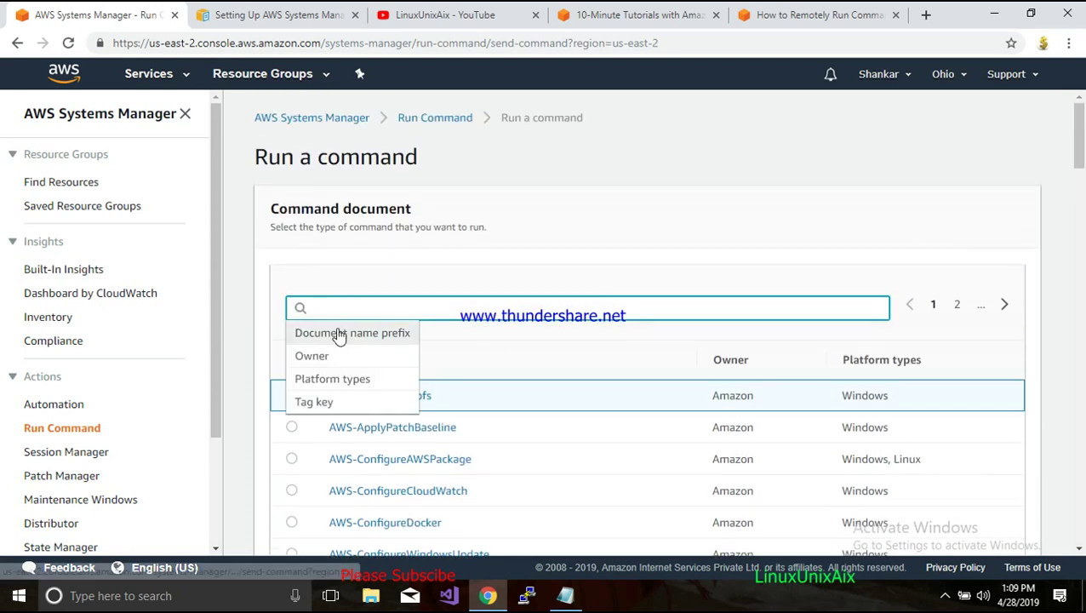
pyautogui.click(338, 333)
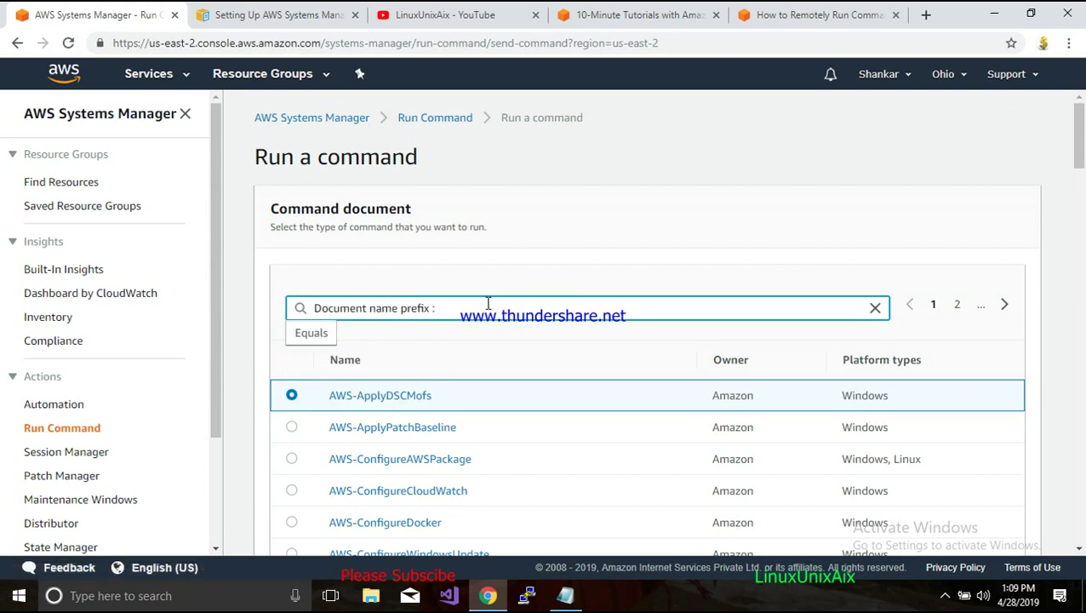
pyautogui.click(311, 333)
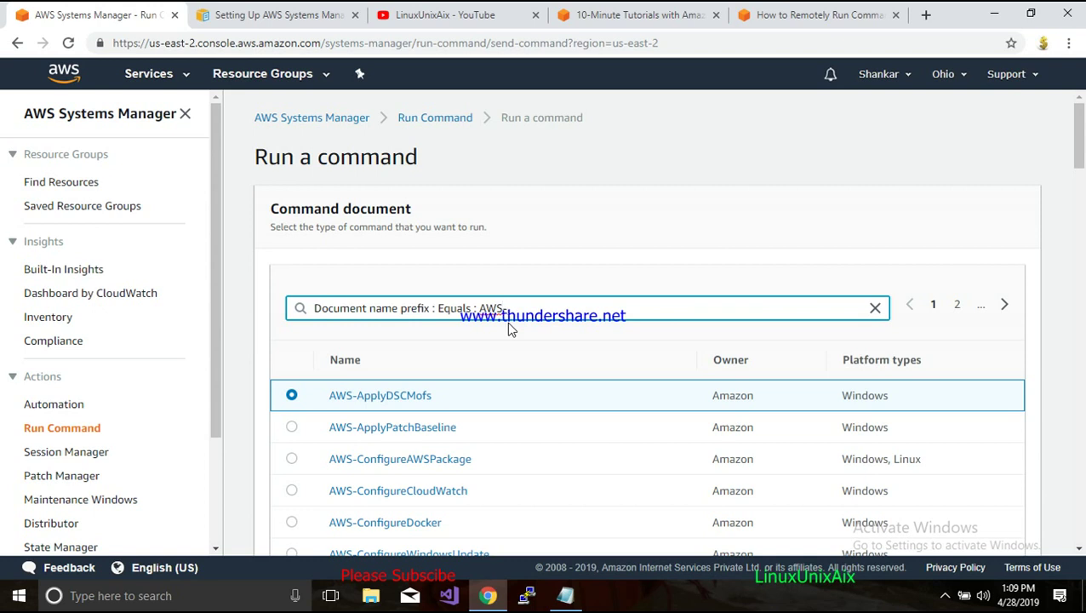
pyautogui.write('AWS-DeploySSMAgent')
pyautogui.press('Return')
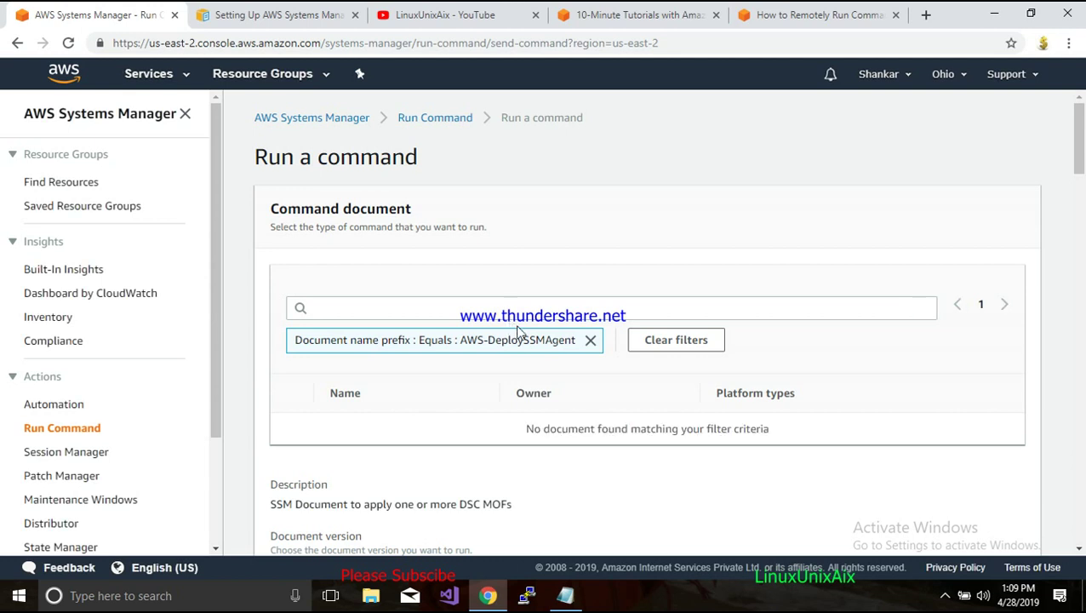
pyautogui.scroll(-3, 517, 330)
pyautogui.scroll(3, 519, 332)
pyautogui.click(588, 340)
# Select the AWS-UpdateSSMAgent command document on the third page of the document list
pyautogui.scroll(-1, 597, 366)
pyautogui.scroll(-3, 437, 443)
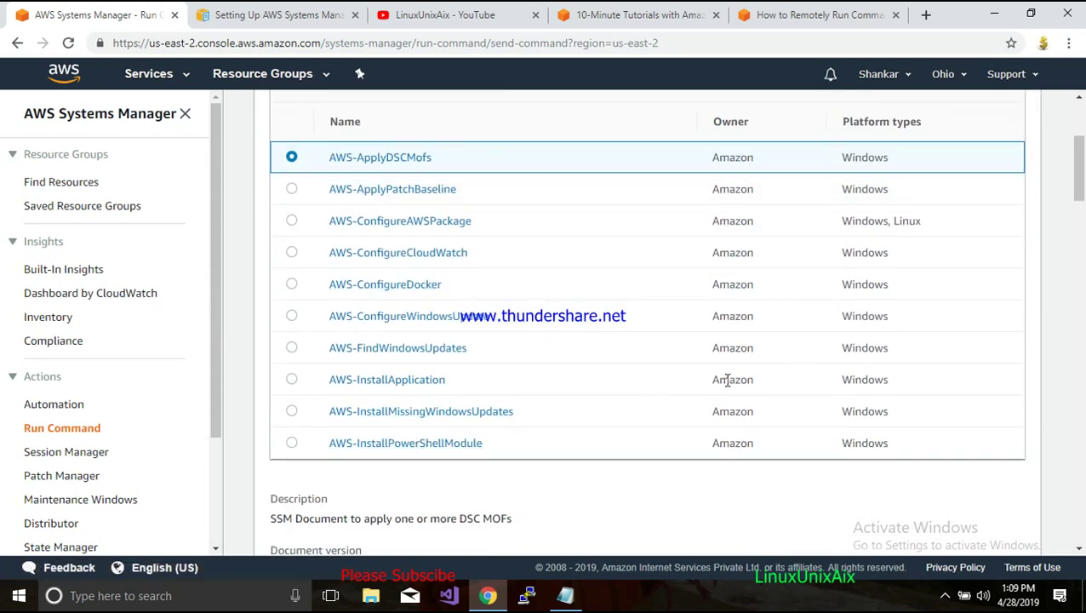
pyautogui.scroll(-1, 829, 467)
pyautogui.scroll(1, 829, 467)
pyautogui.scroll(1, 883, 225)
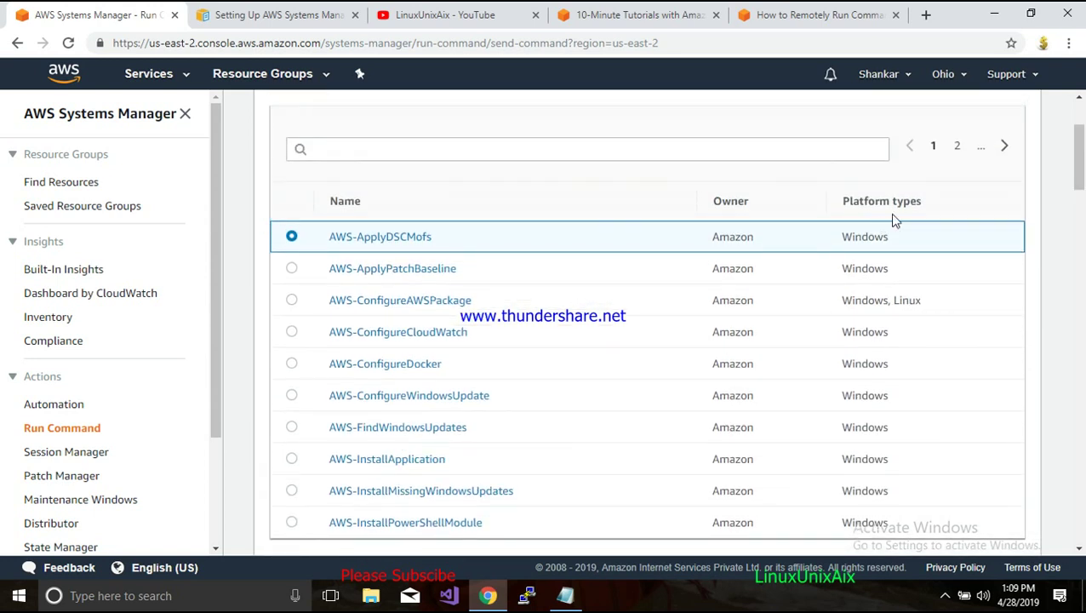
pyautogui.click(956, 145)
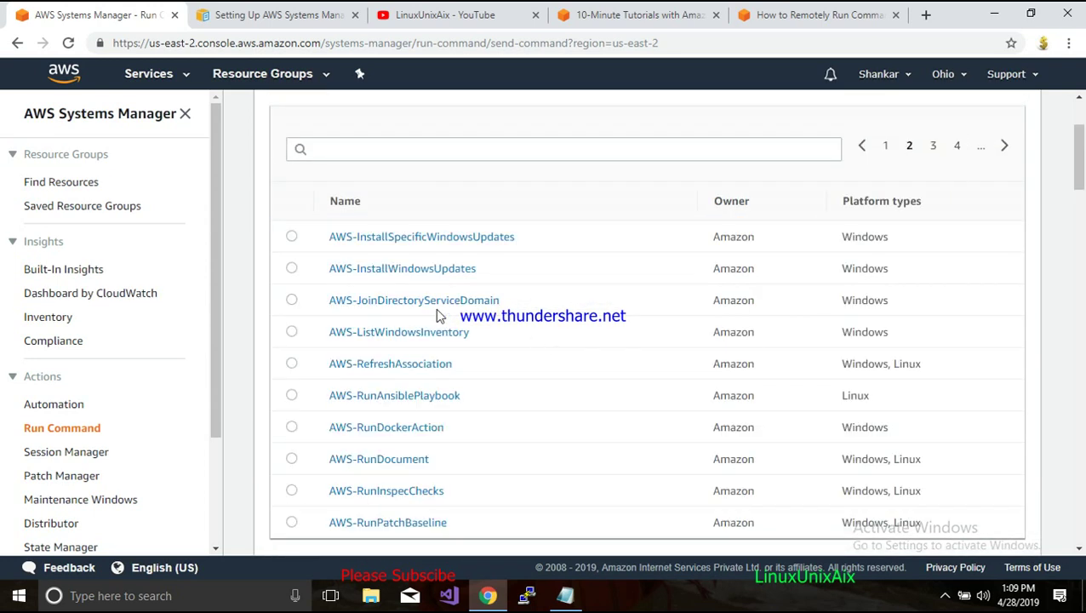
pyautogui.click(933, 146)
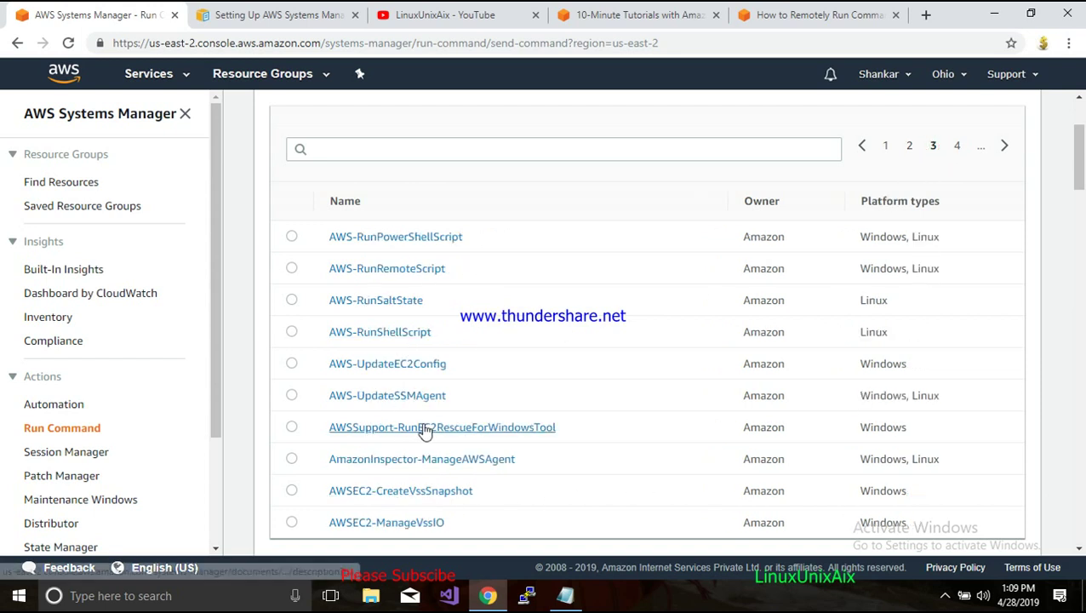
pyautogui.click(292, 396)
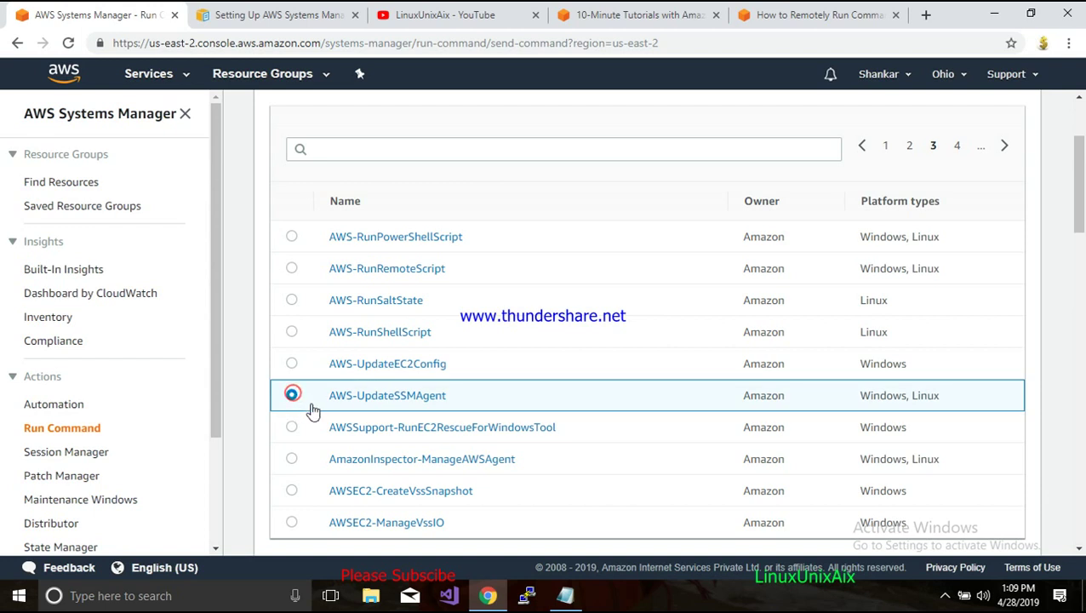
# Examine the AWS-UpdateSSMAgent document's description, document version and command parameters down to the Targets section
pyautogui.scroll(-2, 568, 380)
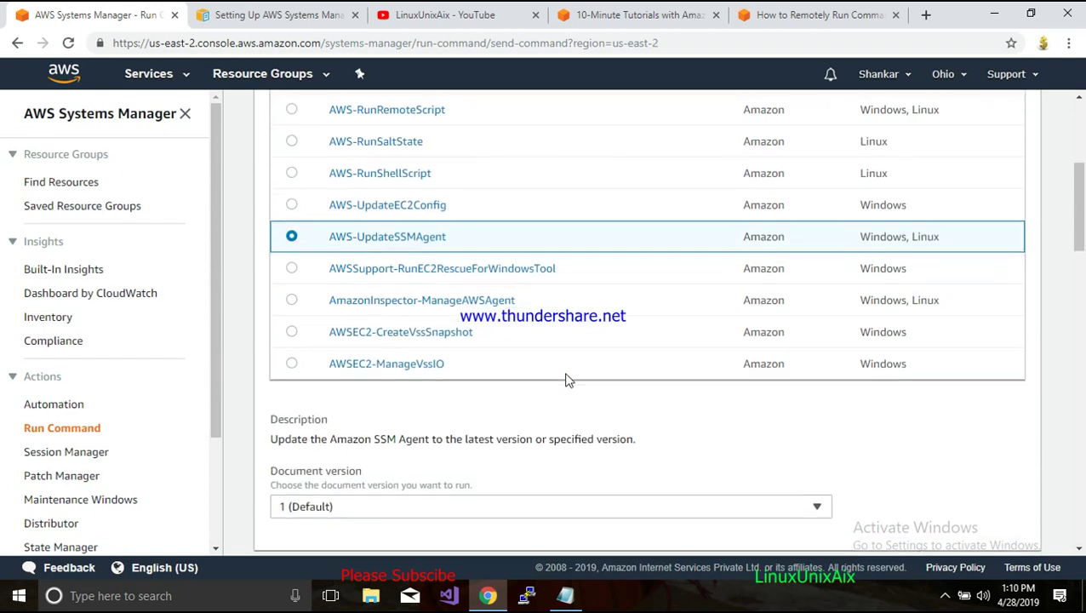
pyautogui.scroll(4, 568, 380)
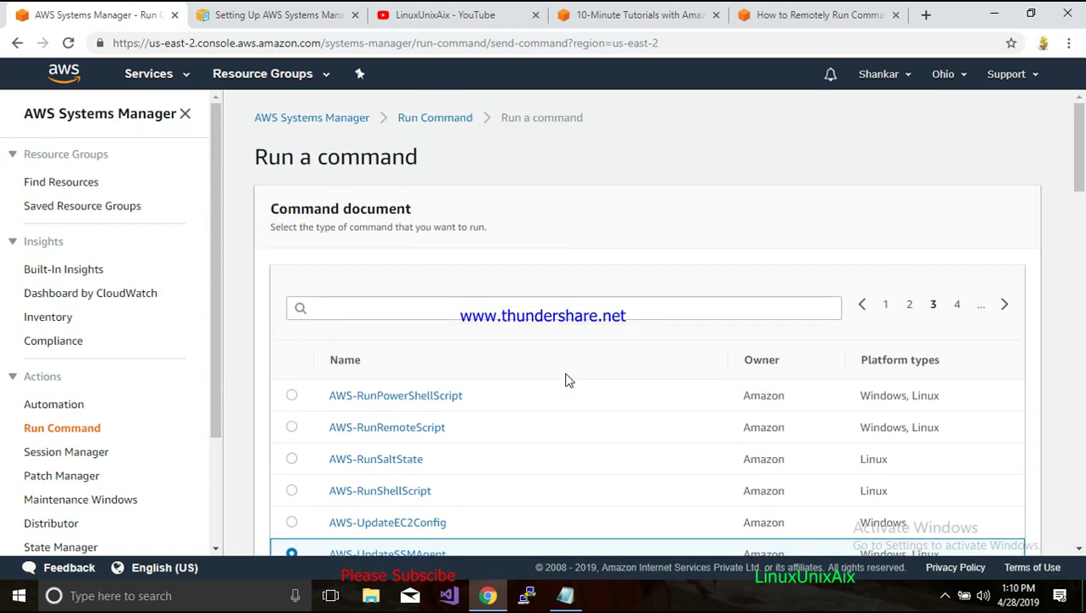
pyautogui.scroll(-4, 568, 380)
pyautogui.scroll(-2, 511, 435)
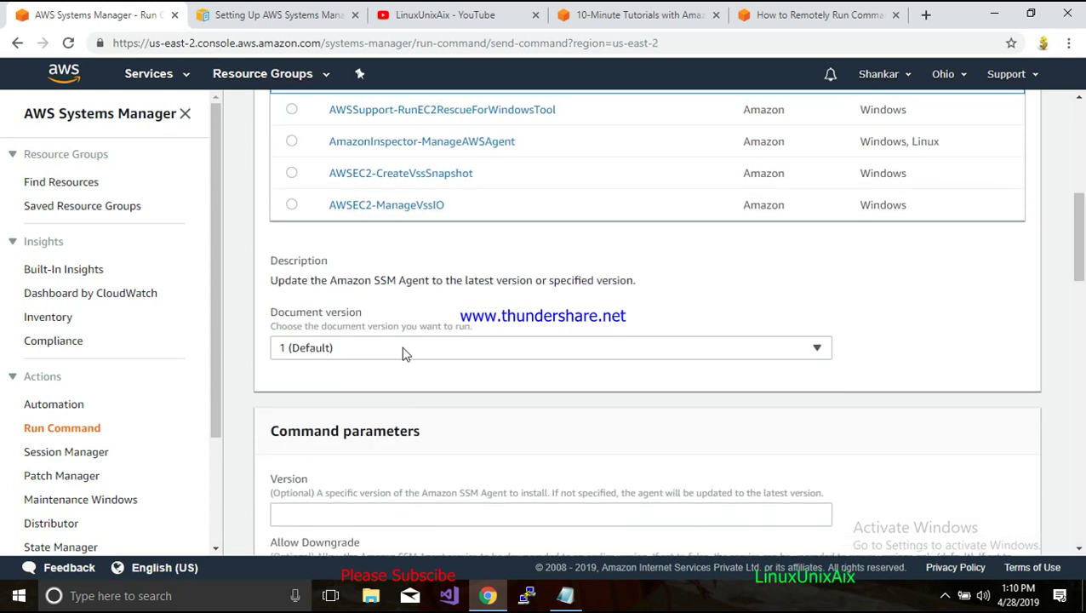
pyautogui.scroll(-2, 436, 371)
pyautogui.click(337, 362)
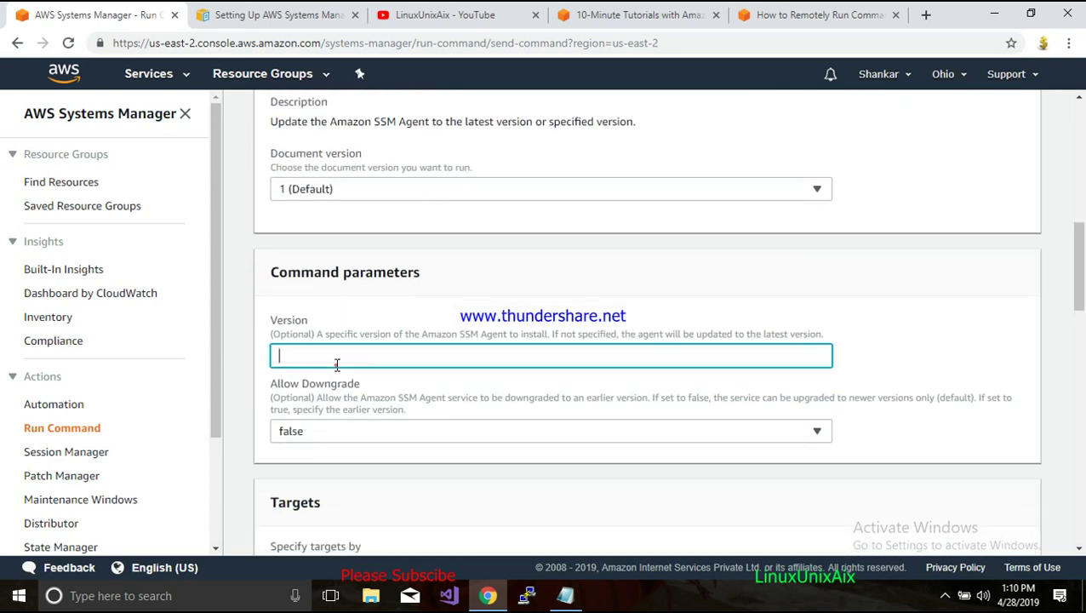
pyautogui.scroll(-1, 607, 347)
pyautogui.scroll(-3, 380, 400)
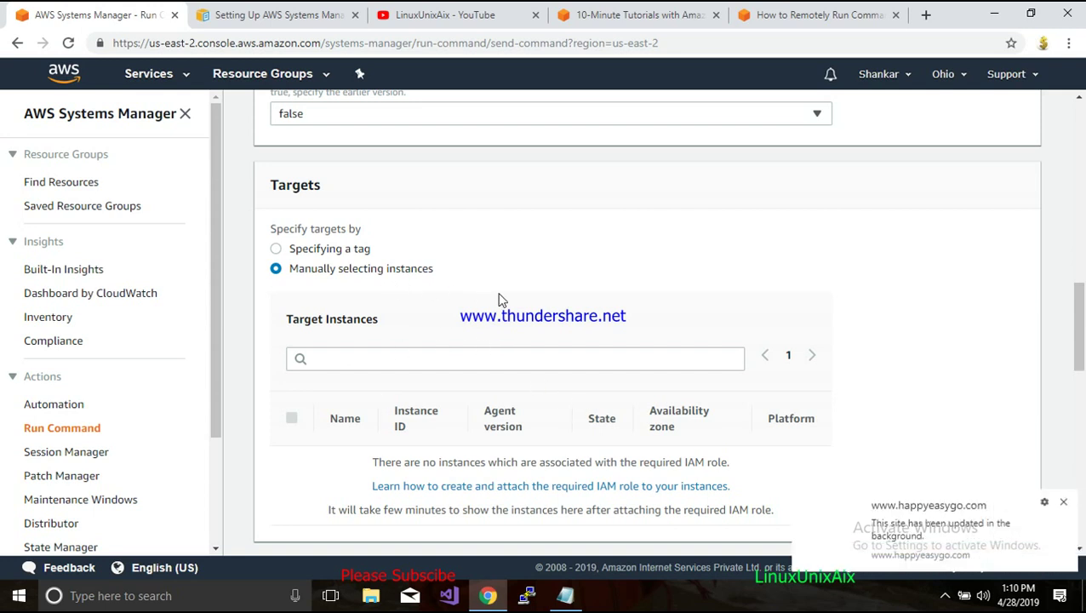
# Check both ways of specifying targets, return to manually selecting instances, and review the remaining command parameters
pyautogui.click(277, 250)
pyautogui.click(275, 268)
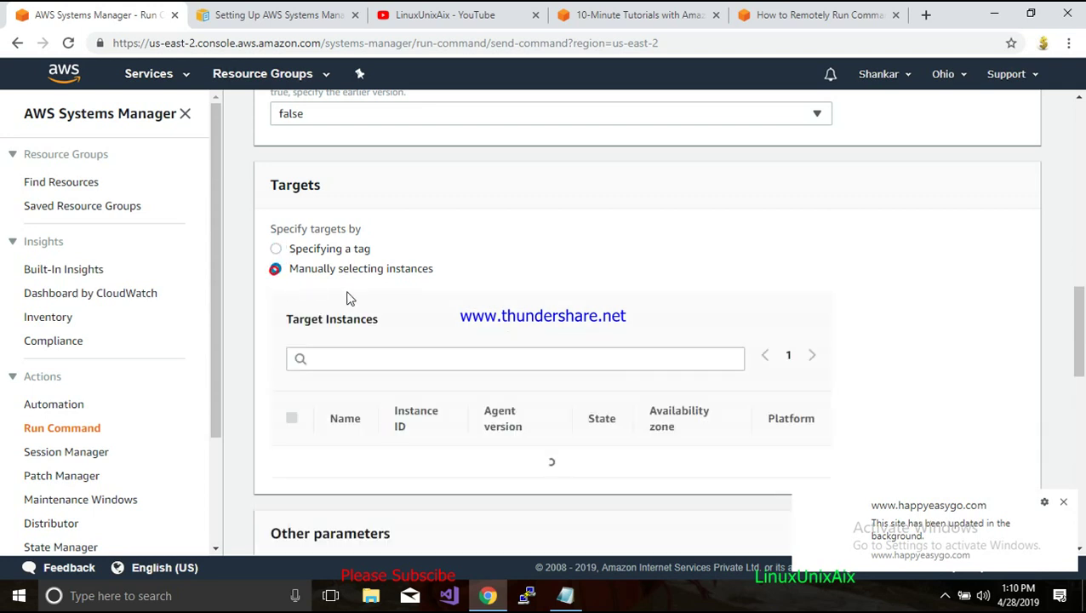
pyautogui.scroll(-1, 427, 326)
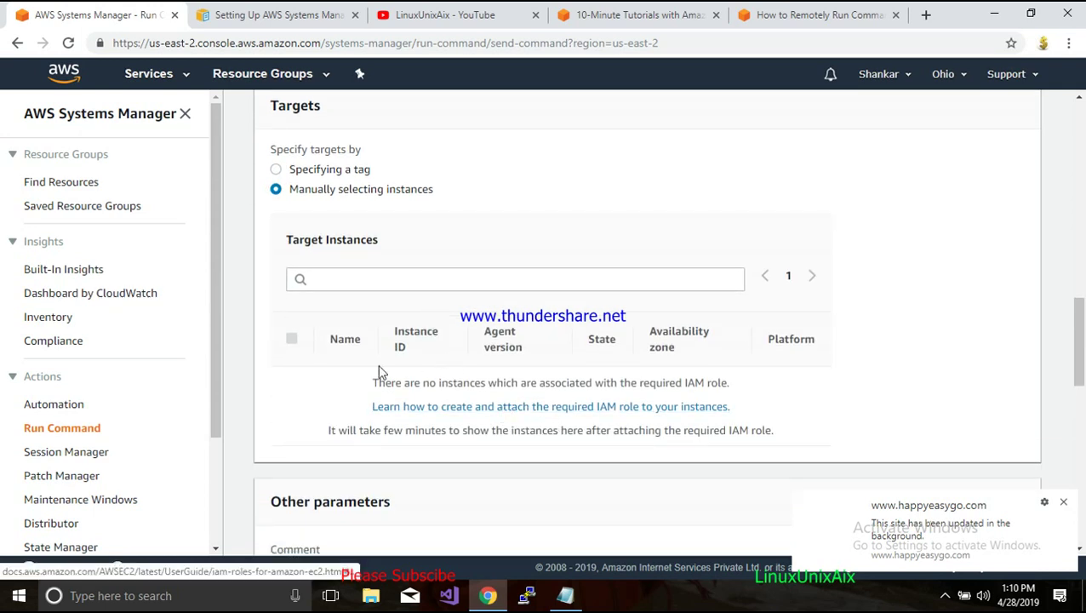
pyautogui.scroll(-6, 790, 413)
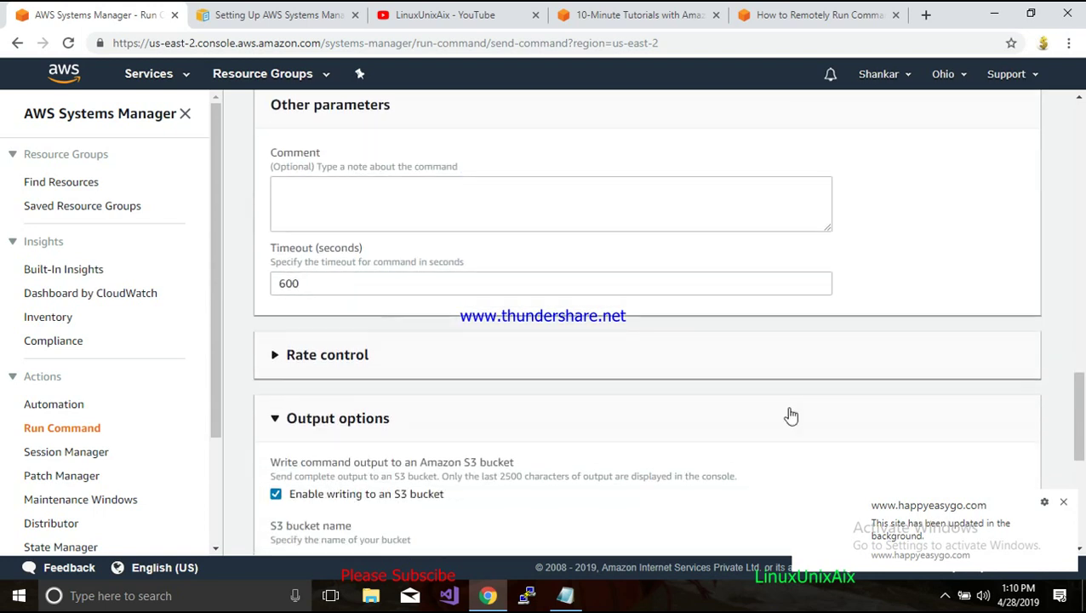
pyautogui.scroll(-4, 789, 414)
pyautogui.scroll(10, 790, 414)
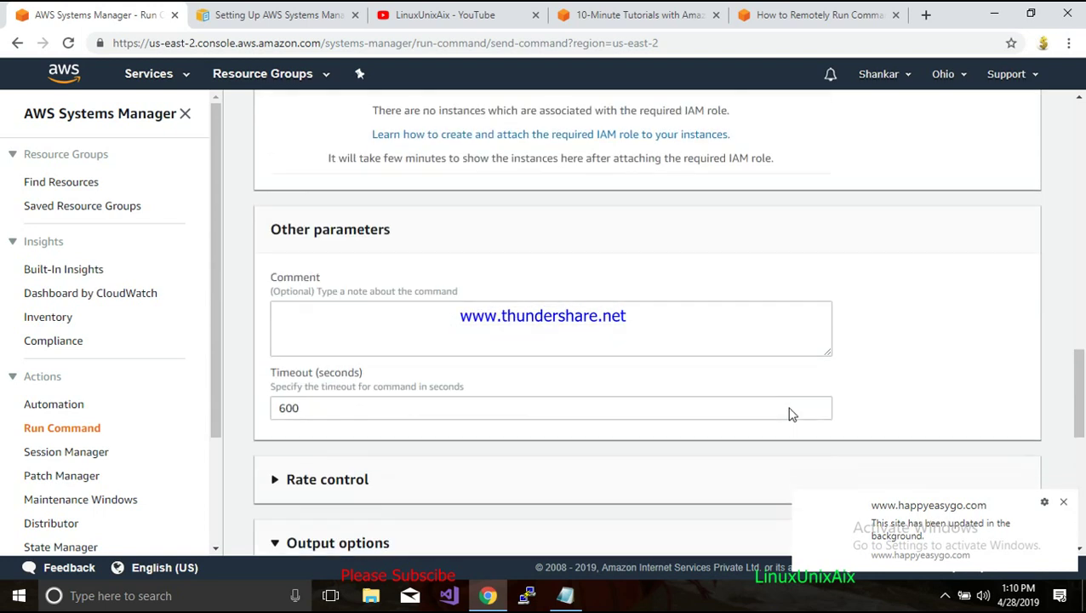
pyautogui.scroll(10, 789, 414)
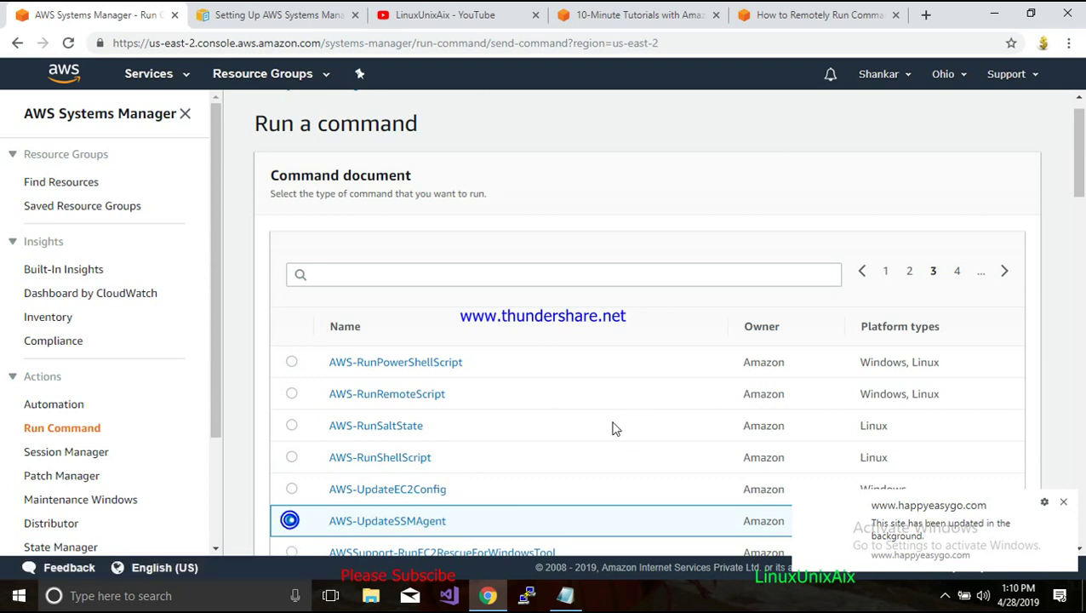
pyautogui.scroll(-3, 611, 429)
pyautogui.click(1065, 503)
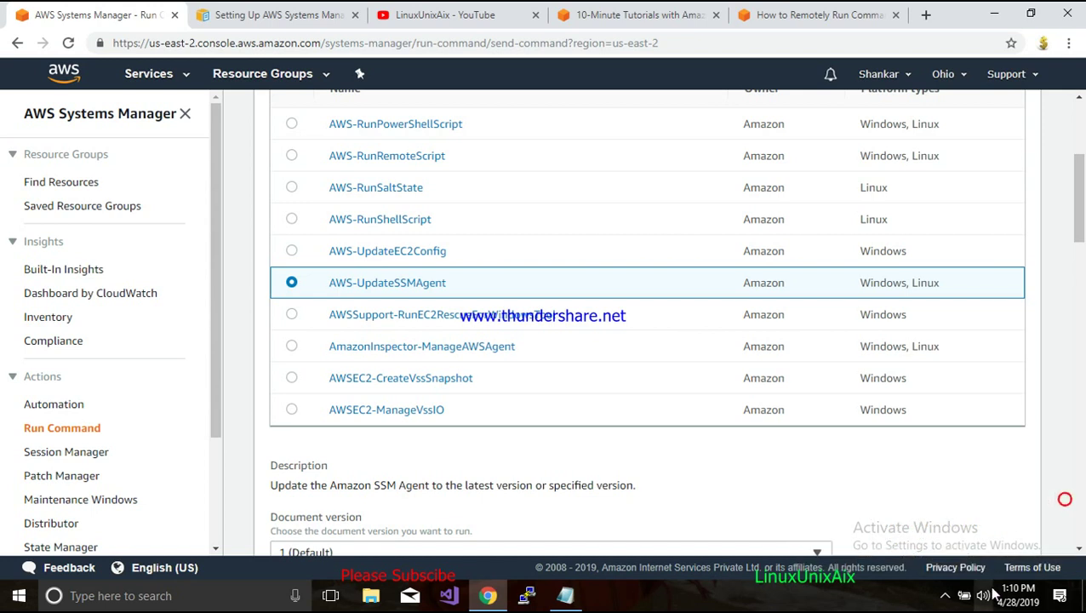
pyautogui.click(944, 595)
pyautogui.rightClick(912, 533)
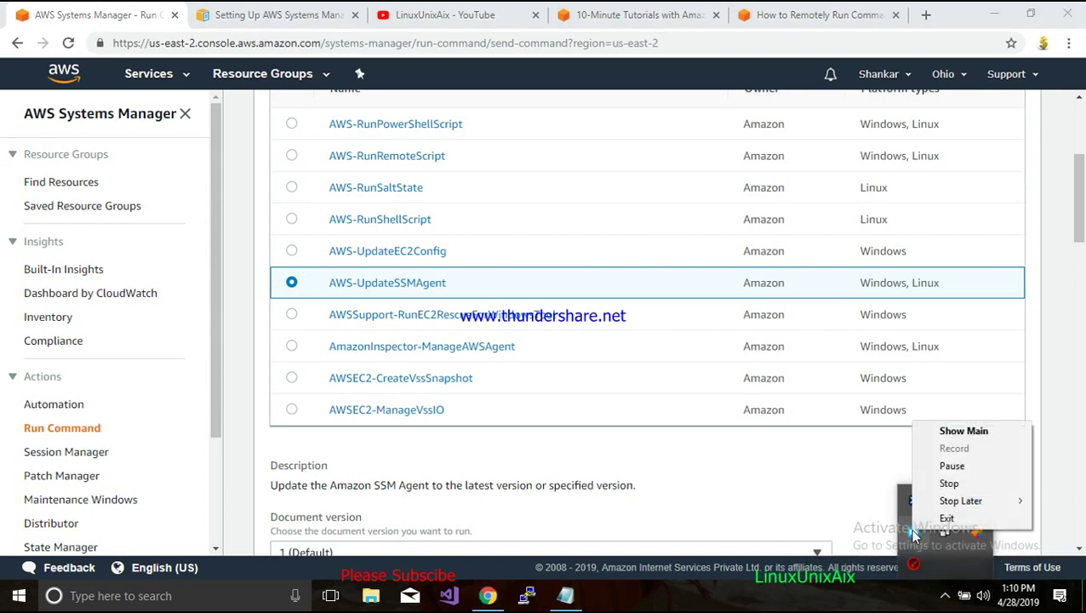
pyautogui.click(918, 465)
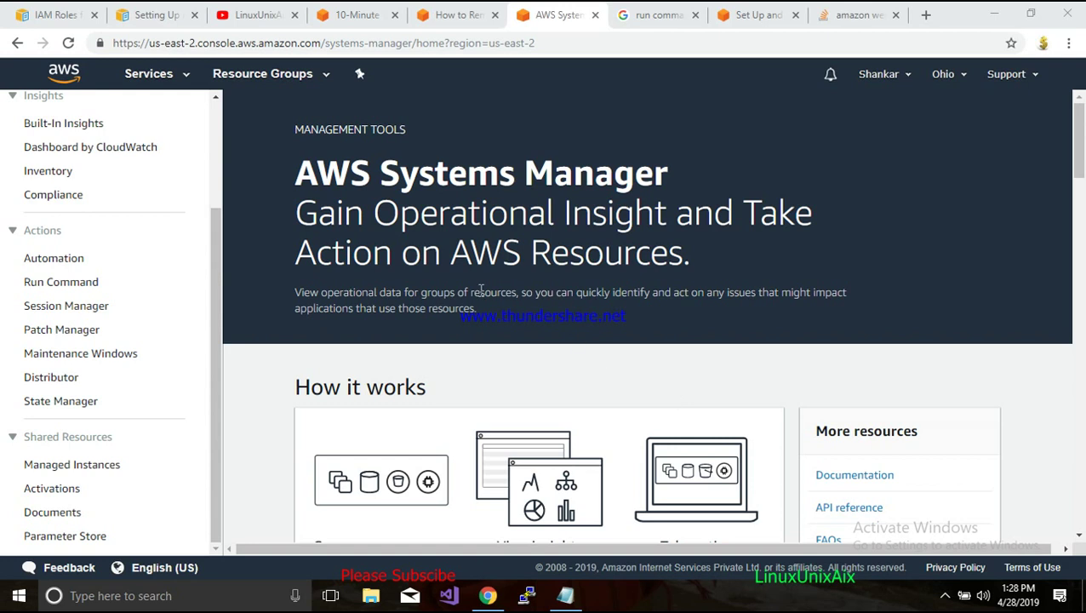
# Open Managed Instances in Systems Manager and read its overview of how it works
pyautogui.scroll(-1, 895, 397)
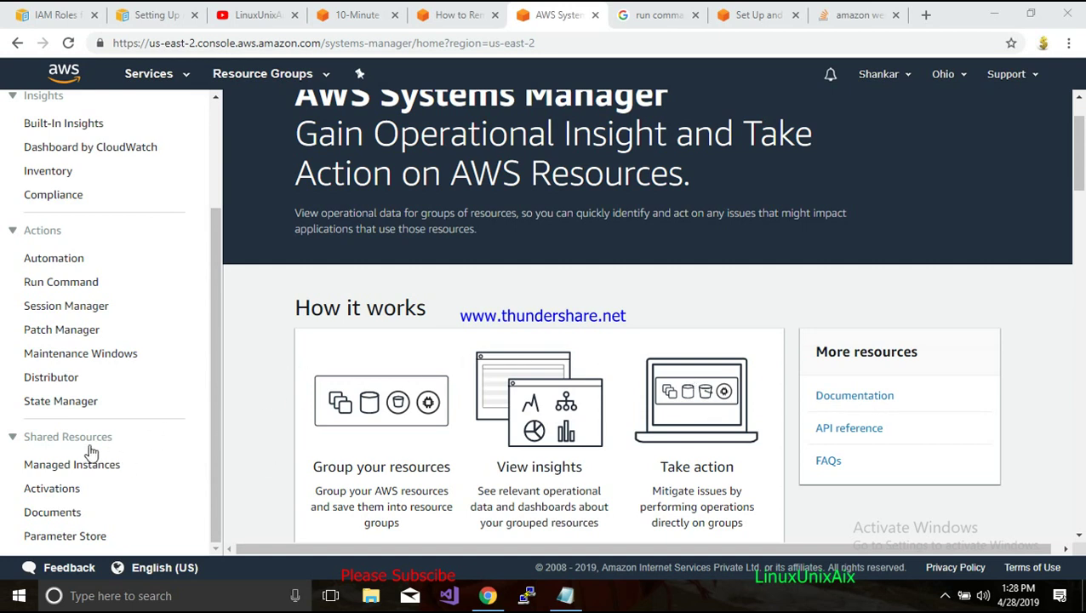
pyautogui.click(68, 466)
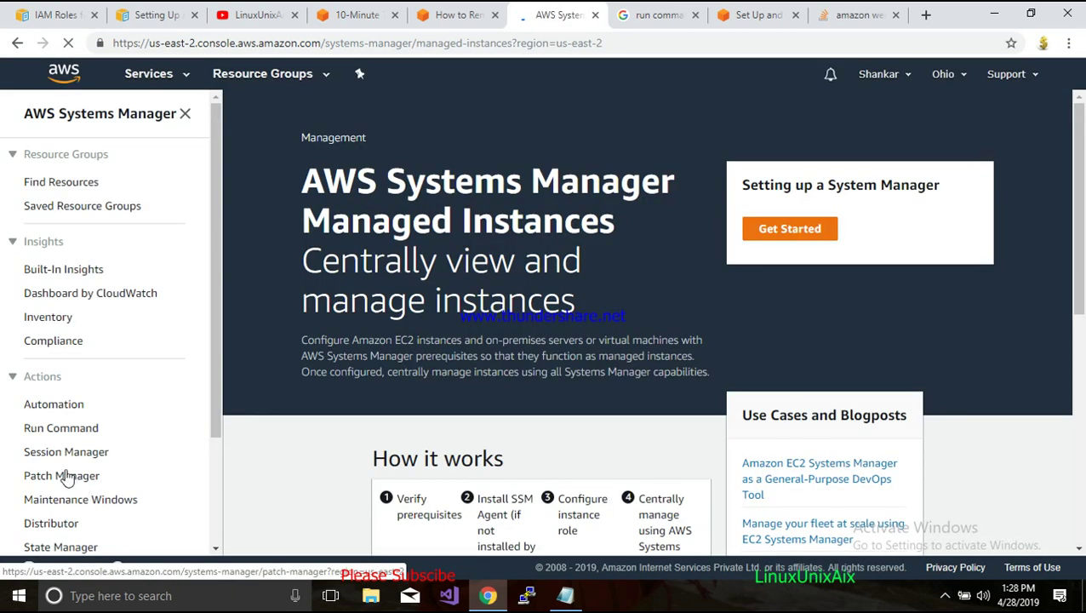
pyautogui.scroll(-3, 262, 391)
pyautogui.scroll(-2, 138, 453)
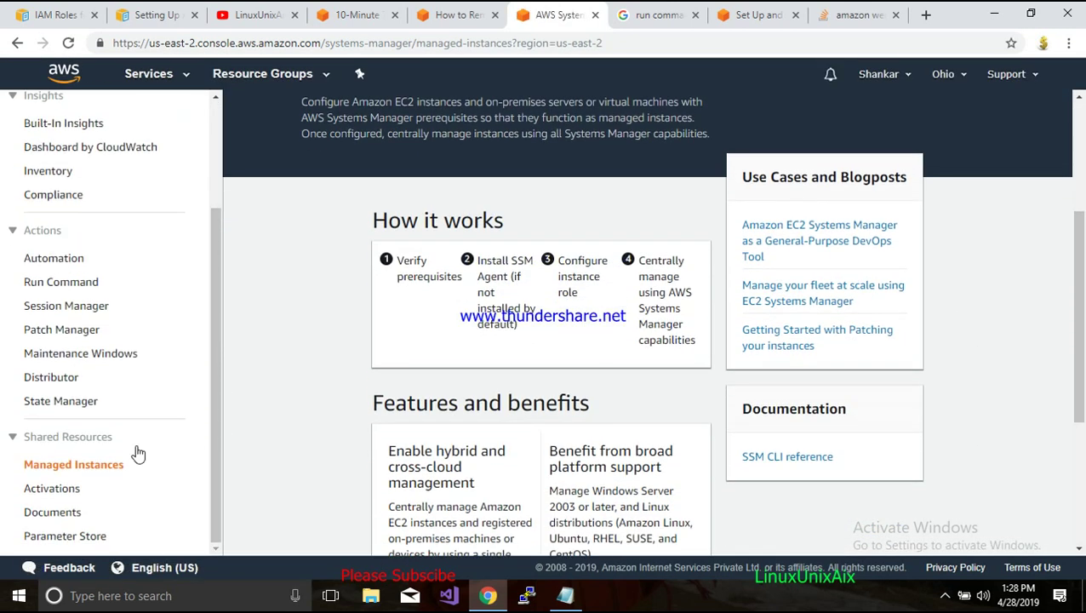
pyautogui.scroll(3, 513, 356)
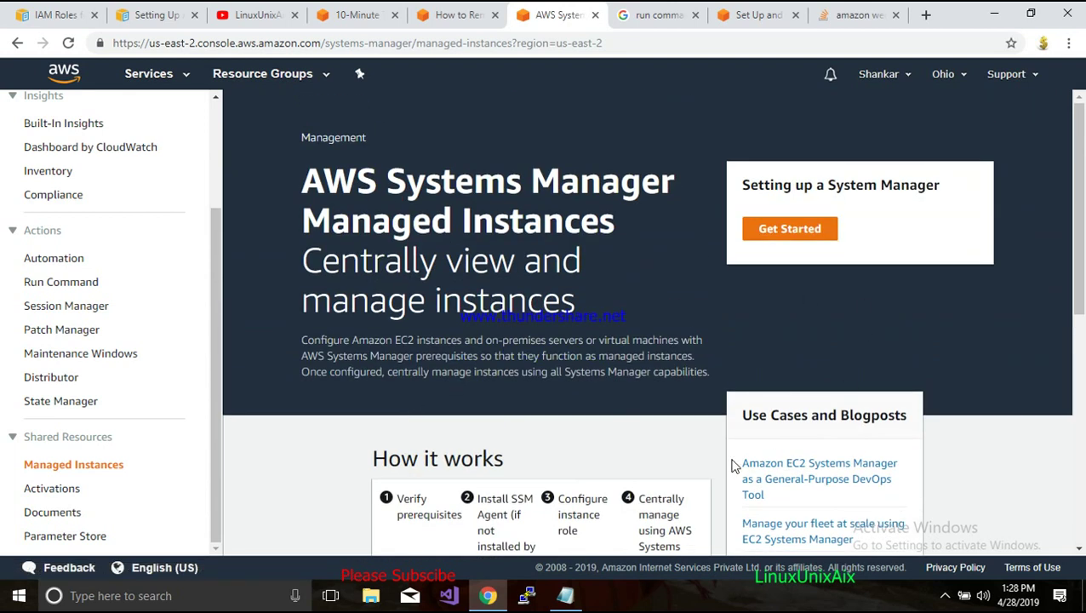
pyautogui.scroll(-2, 732, 464)
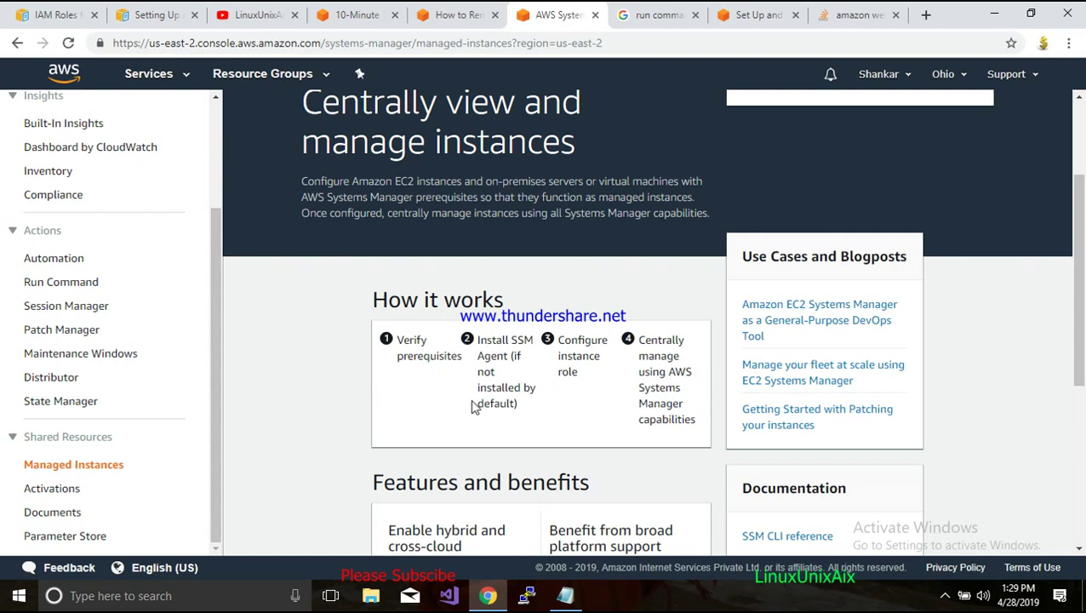
pyautogui.scroll(2, 474, 407)
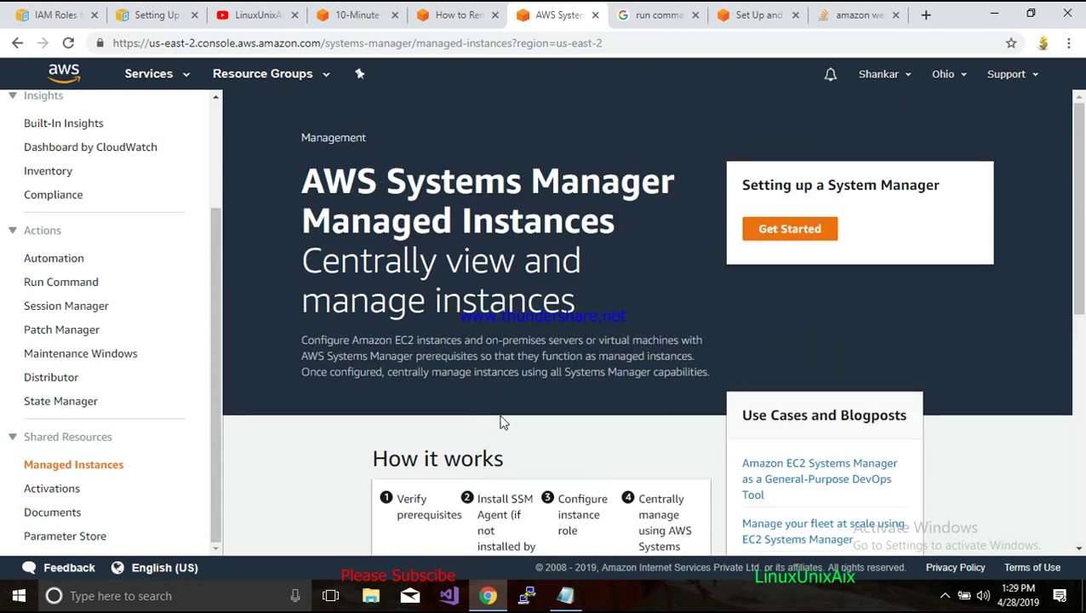
pyautogui.scroll(-3, 505, 414)
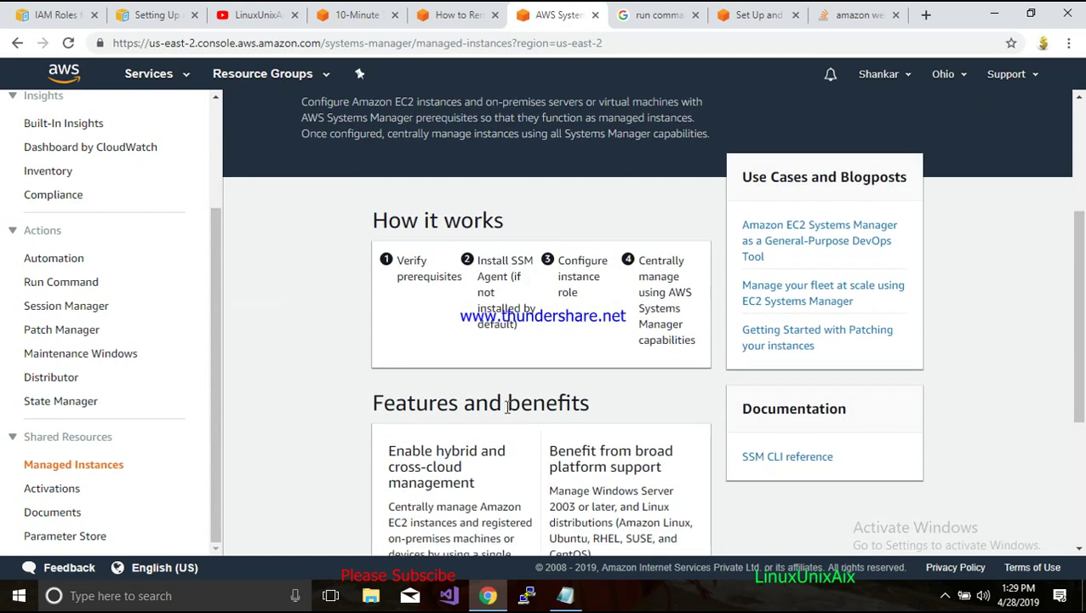
pyautogui.scroll(3, 505, 414)
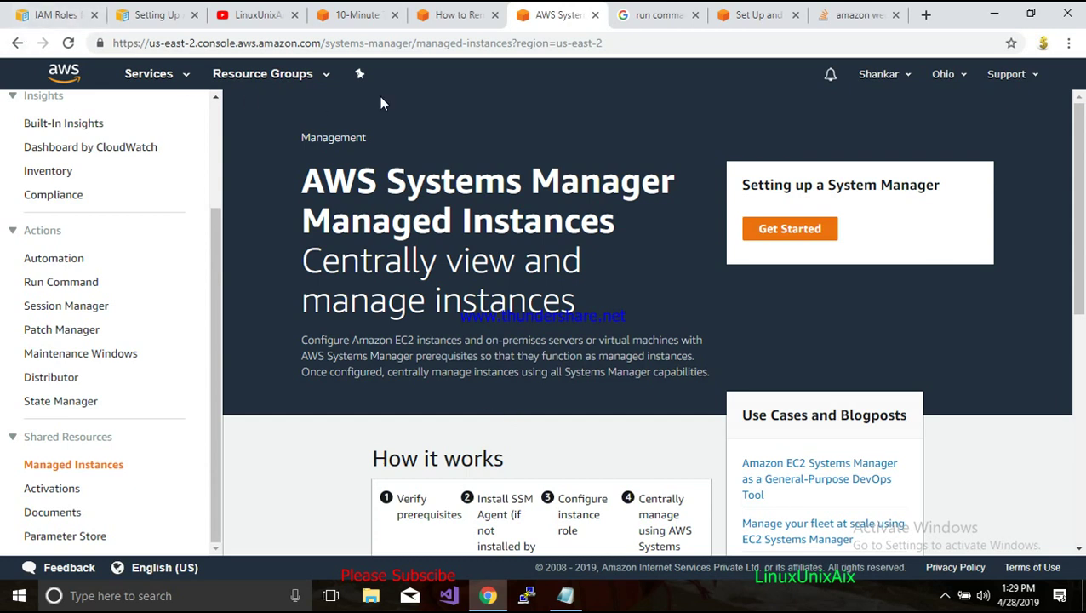
# Switch to the EC2 service and open its list of instances
pyautogui.click(182, 75)
pyautogui.click(248, 203)
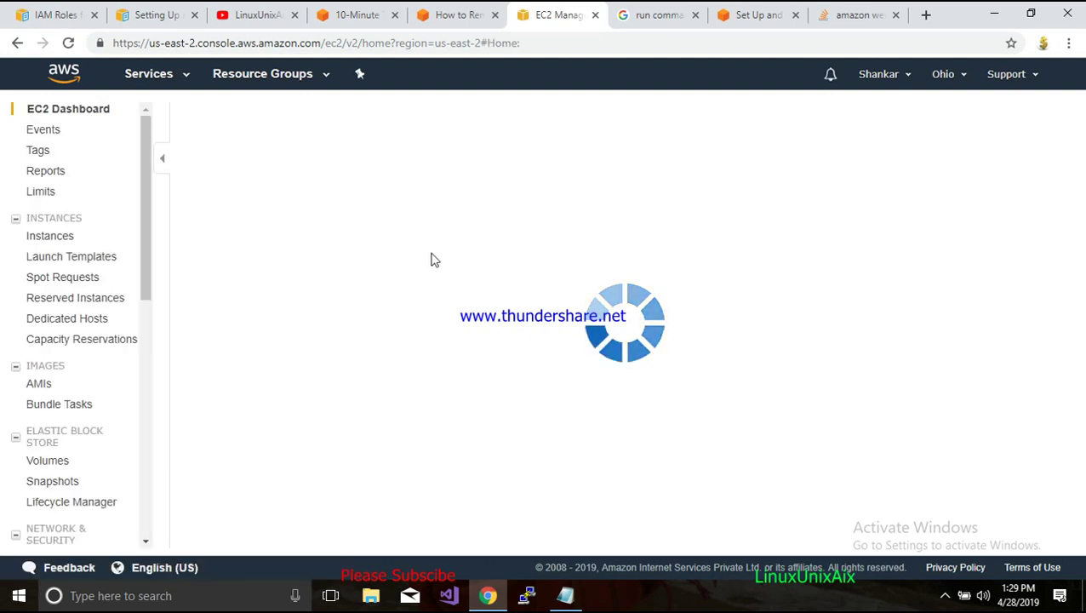
pyautogui.click(283, 164)
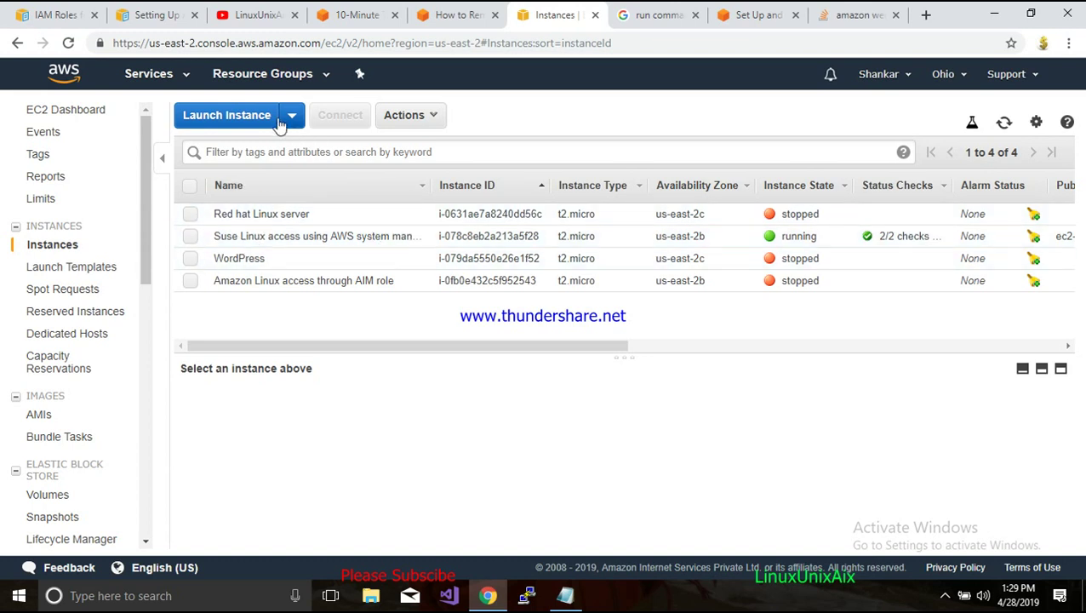
# Start launching an instance from Amazon Linux 2 AMI (HVM), SSD Volume Type, keeping the t2.micro type, and continue to the instance details
pyautogui.click(228, 117)
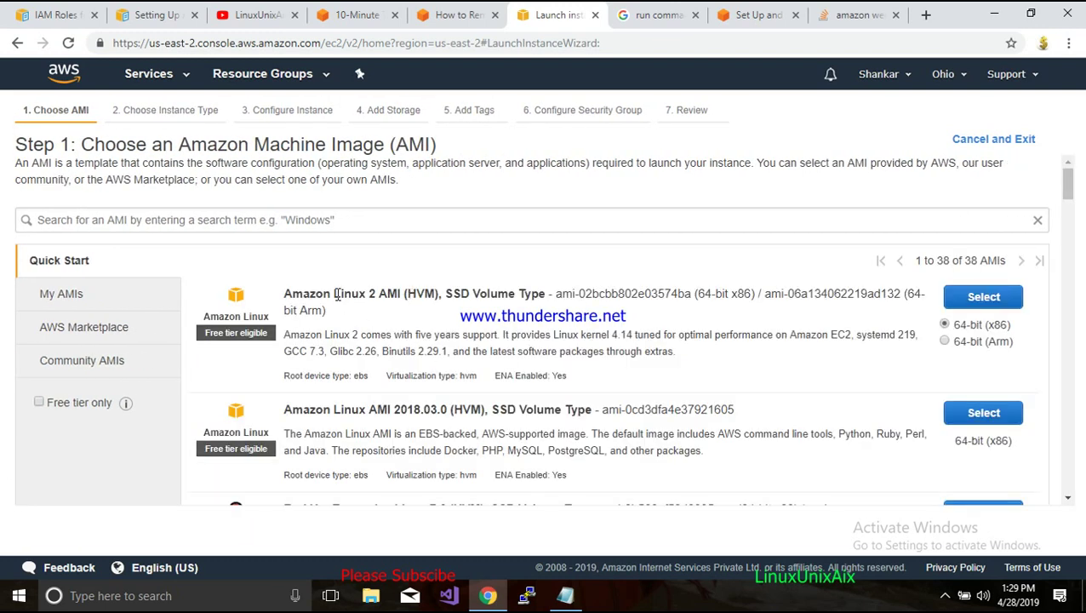
pyautogui.click(982, 297)
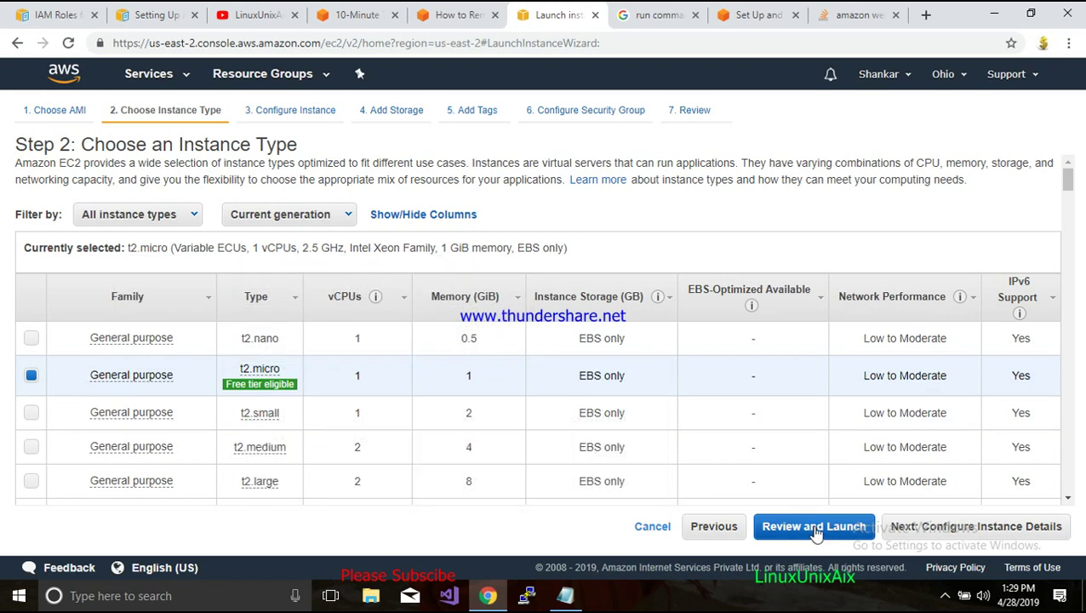
pyautogui.click(906, 527)
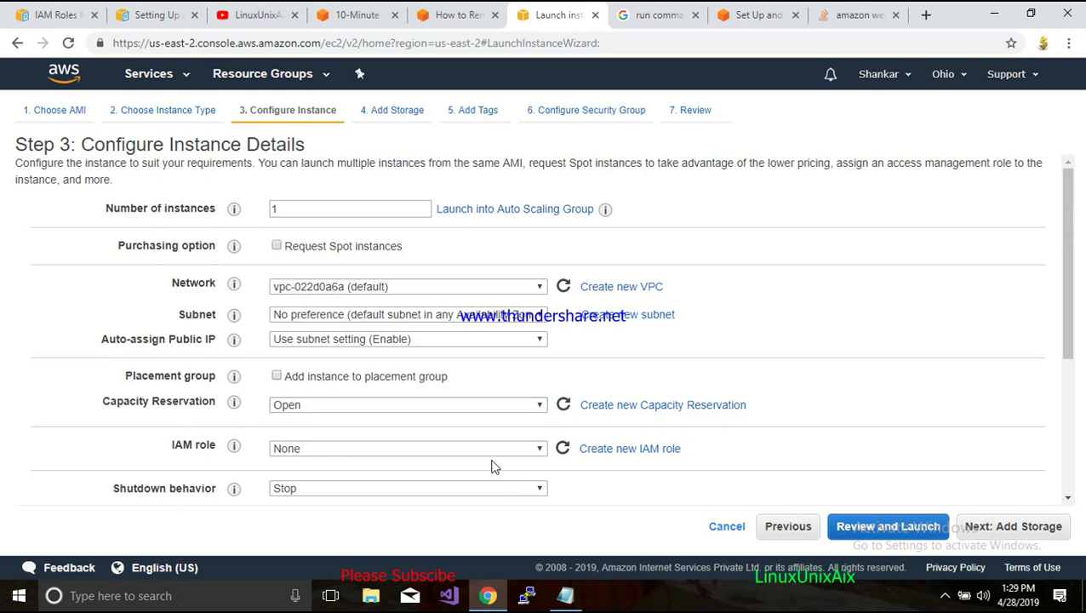
# Assign the RoleTOaccessEC2 IAM role to the instance and continue to the launch review
pyautogui.click(472, 448)
pyautogui.click(400, 521)
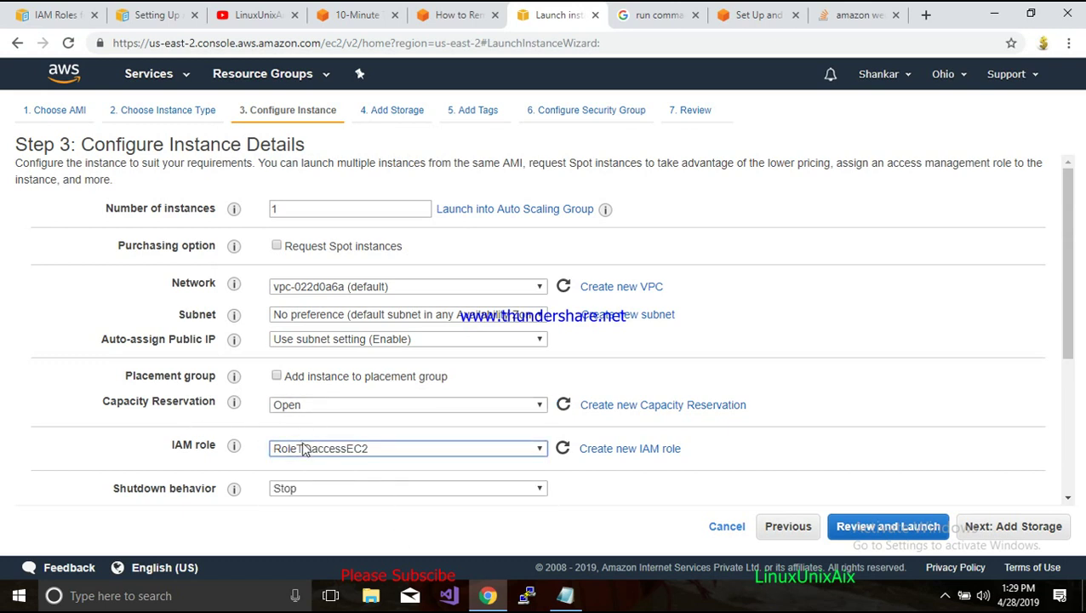
pyautogui.click(908, 525)
# Review the launch settings and launch the instance without a key pair, acknowledging the connection limitation
pyautogui.moveTo(119, 223); pyautogui.dragTo(507, 223)
pyautogui.scroll(-2, 1053, 503)
pyautogui.click(1041, 526)
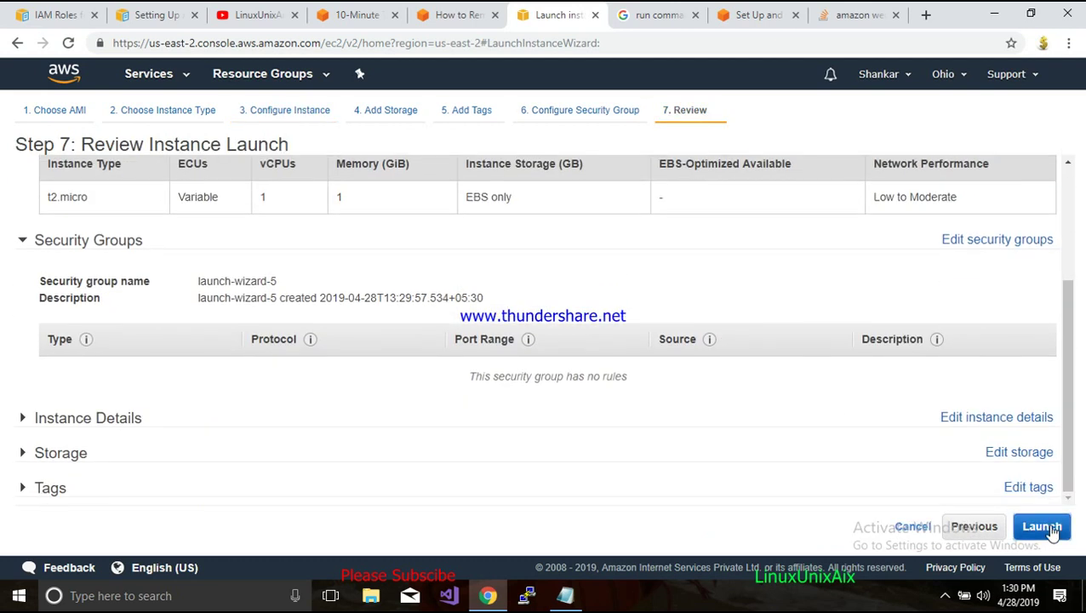
pyautogui.click(416, 340)
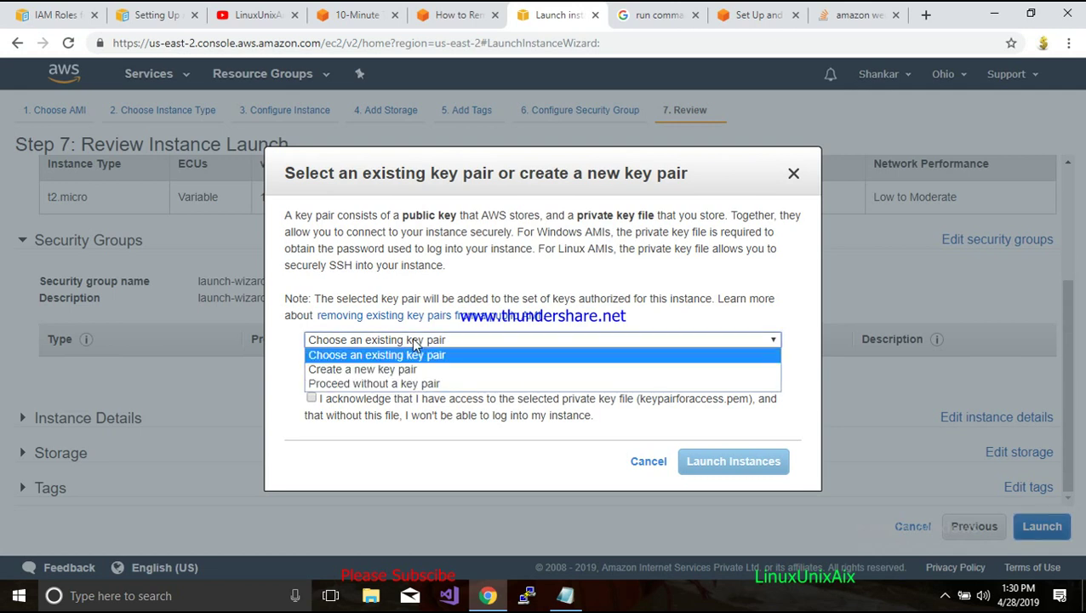
pyautogui.click(396, 385)
pyautogui.click(312, 357)
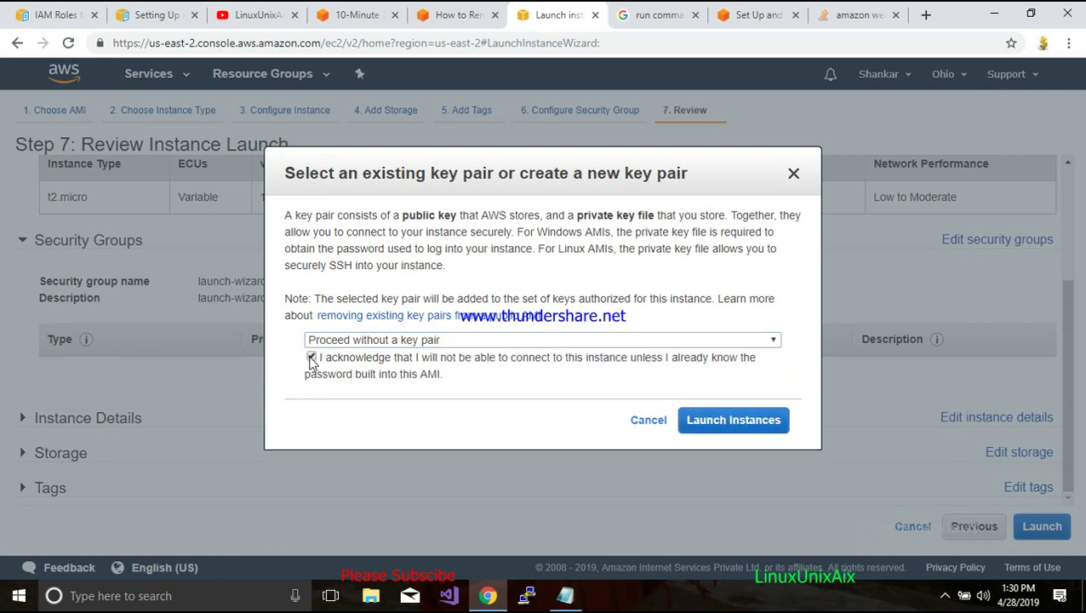
pyautogui.click(697, 421)
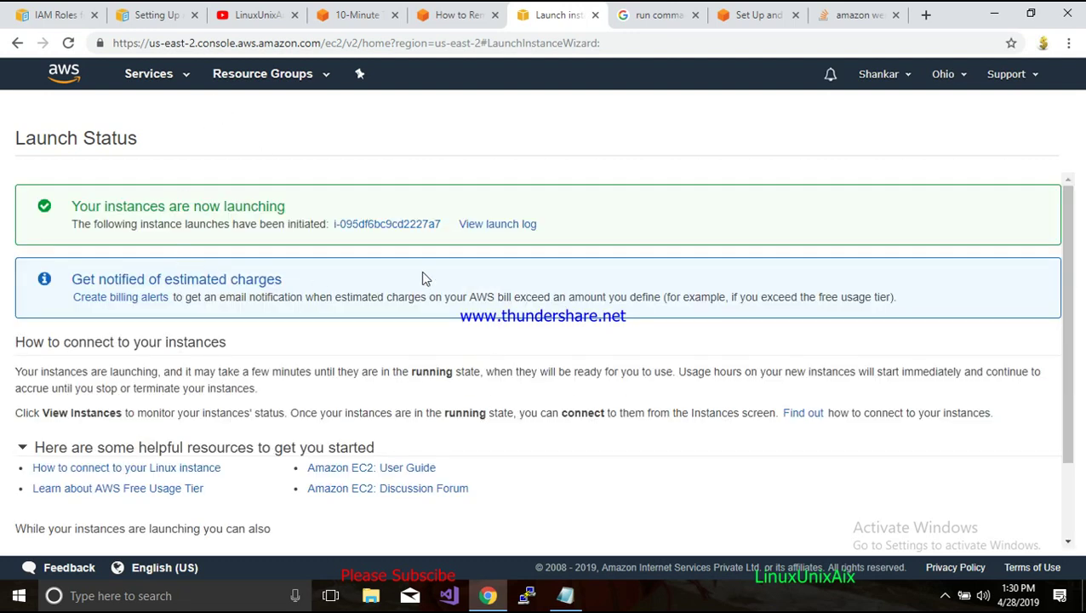
# View the instances and name the newly launched one "Amazon instance using AMI role"
pyautogui.scroll(-3, 826, 454)
pyautogui.click(1003, 533)
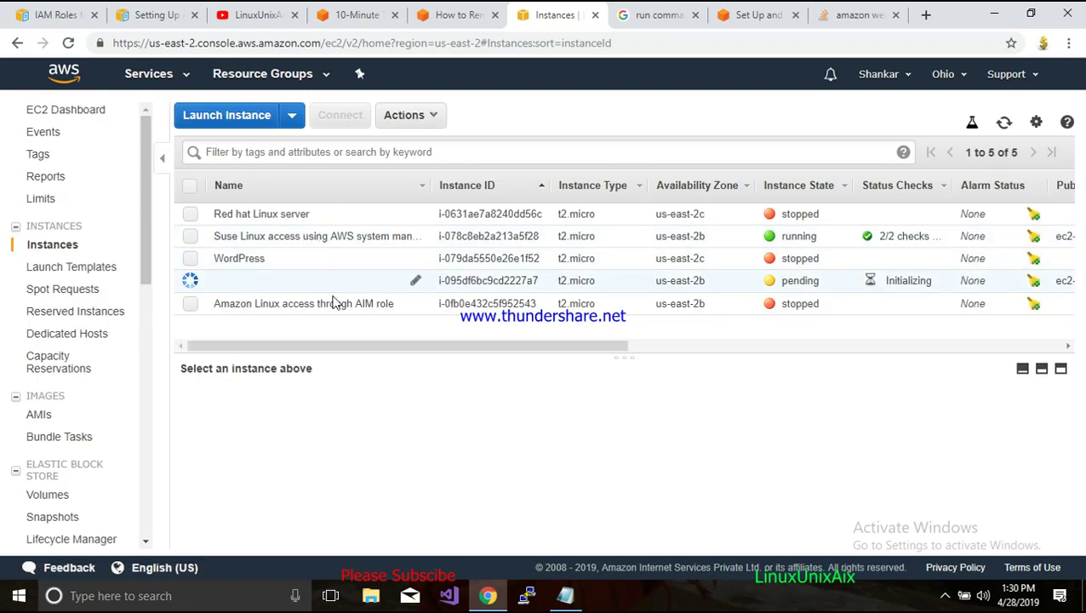
pyautogui.click(416, 283)
pyautogui.write('A')
pyautogui.press('BackSpace')
pyautogui.write('A')
pyautogui.press('BackSpace')
pyautogui.write('Ama')
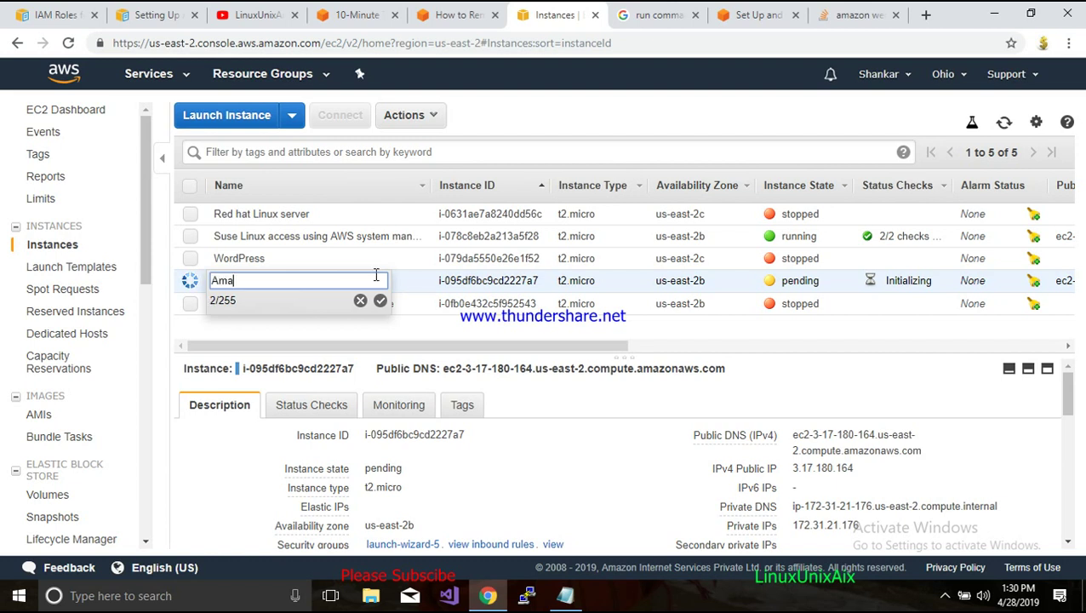
pyautogui.write('zo')
pyautogui.write('instance using AMI role')
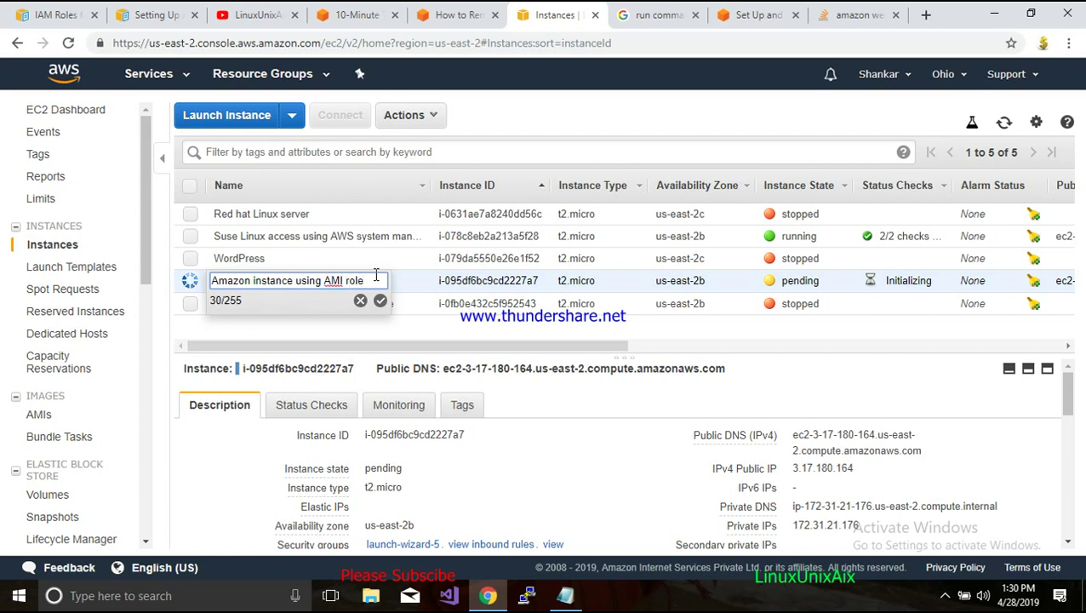
pyautogui.press('Return')
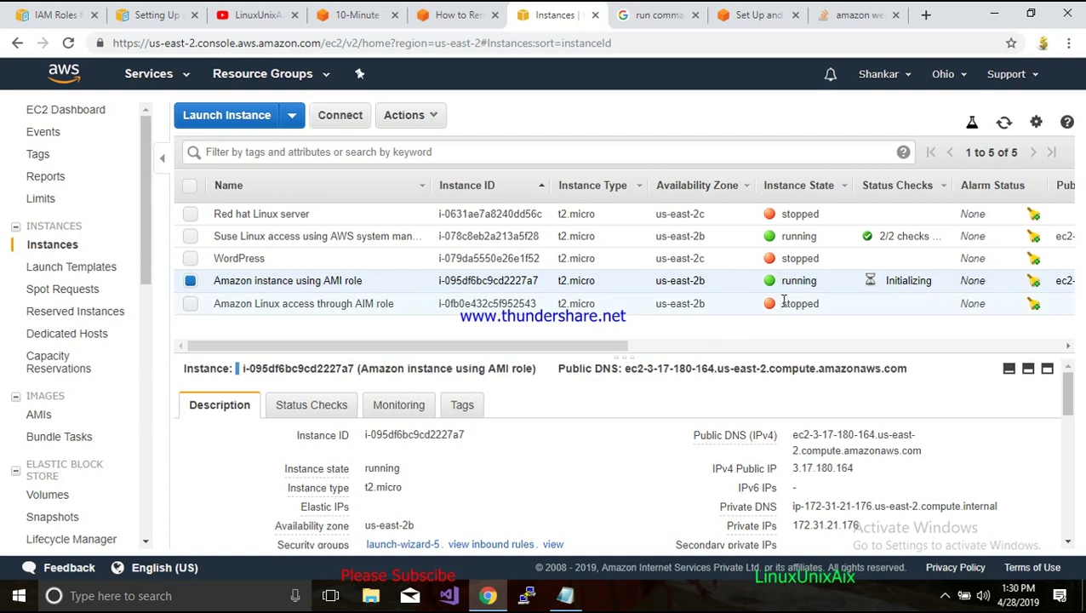
# Check the IAM role attached to the "Amazon instance using AMI role" instance and leave the role settings without applying changes
pyautogui.click(177, 78)
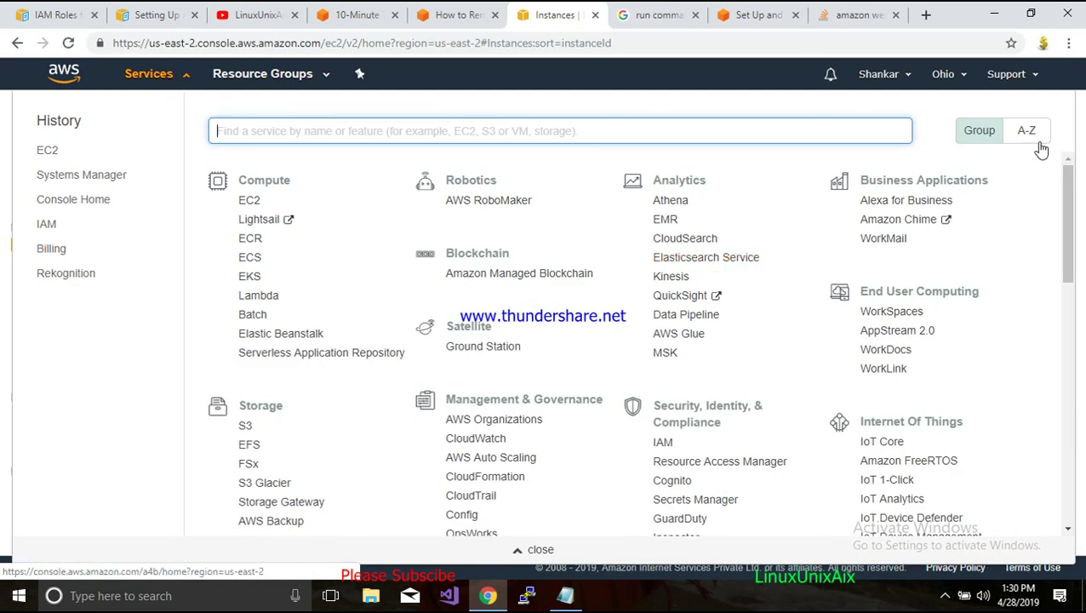
pyautogui.click(1078, 133)
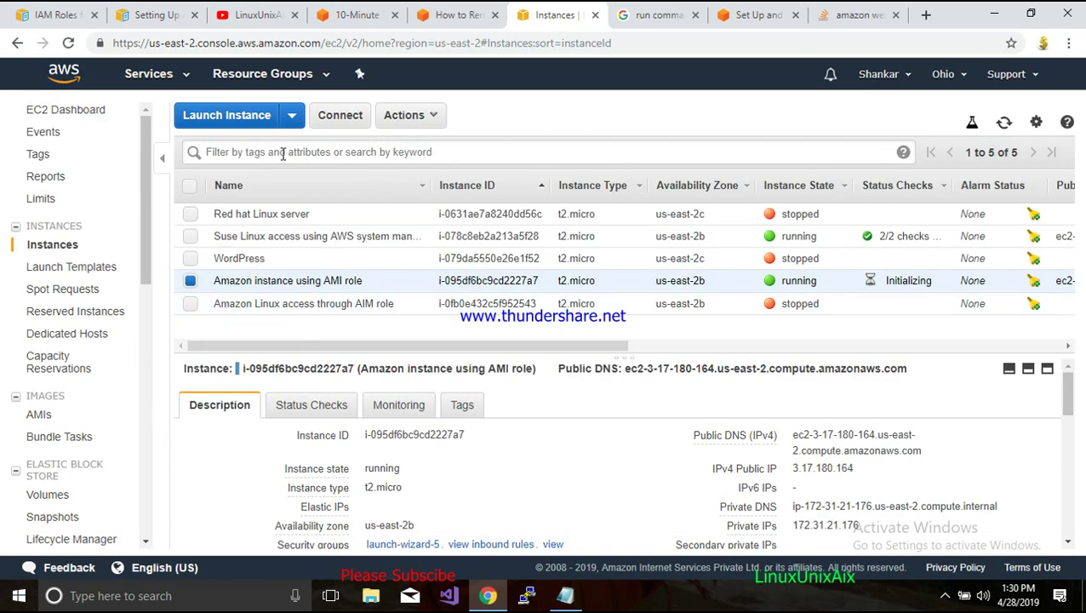
pyautogui.click(192, 280)
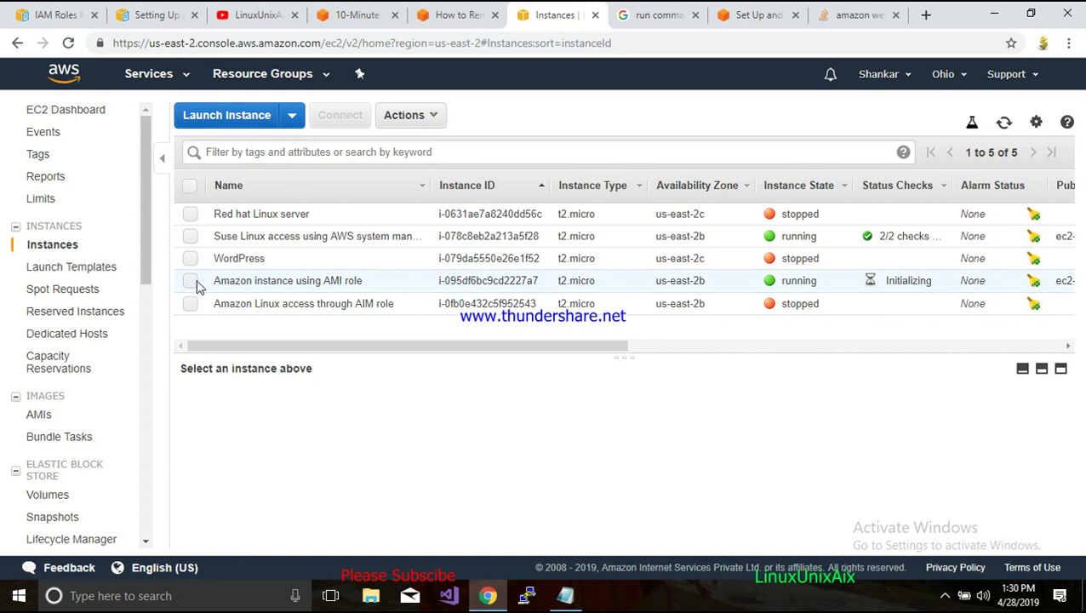
pyautogui.click(191, 281)
pyautogui.click(407, 119)
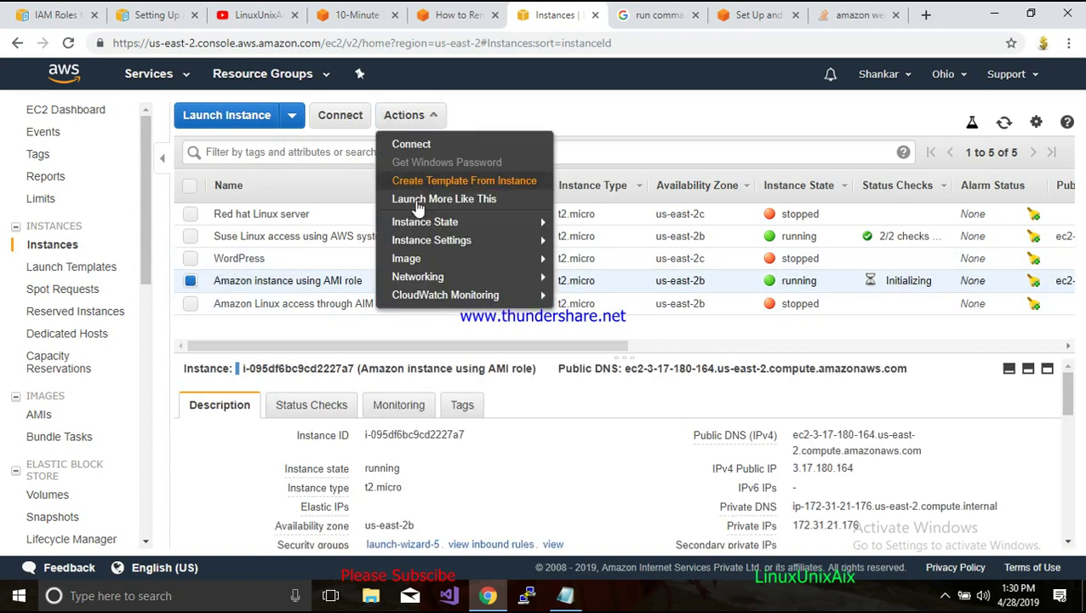
pyautogui.moveTo(434, 240)
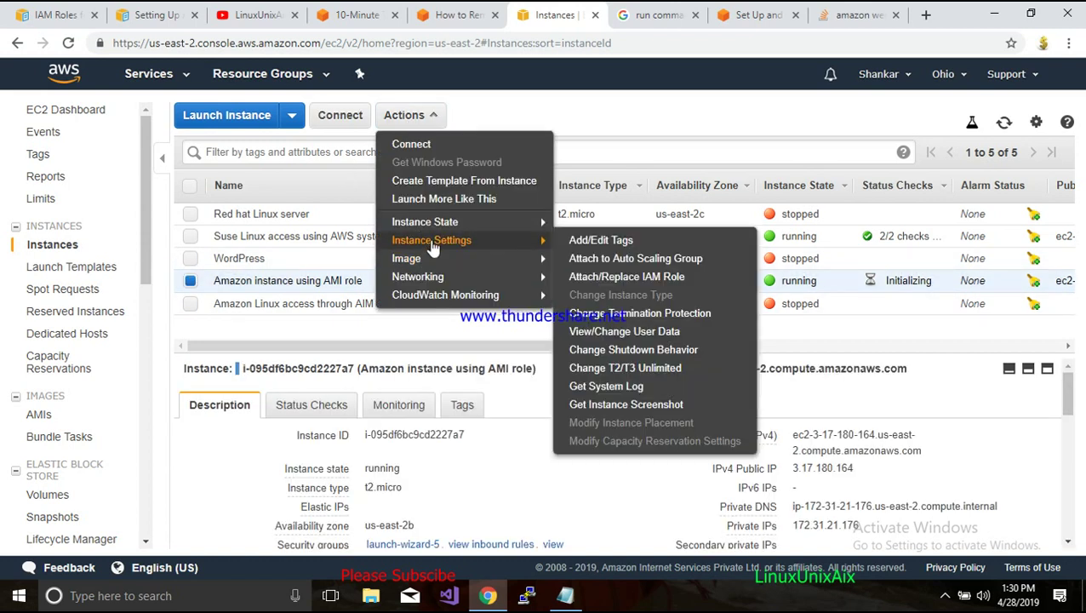
pyautogui.click(611, 279)
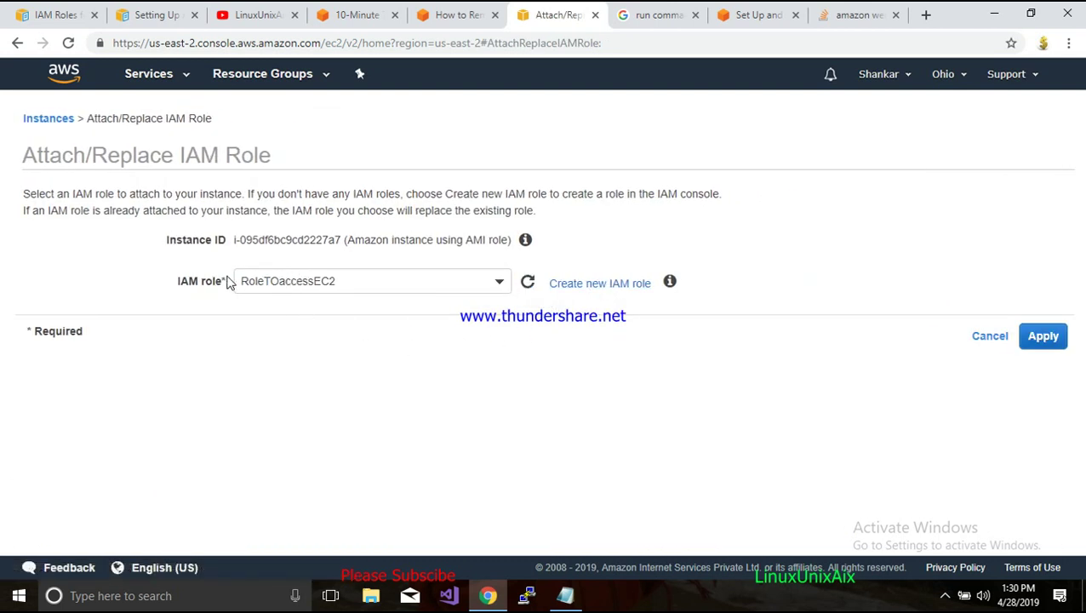
pyautogui.click(990, 336)
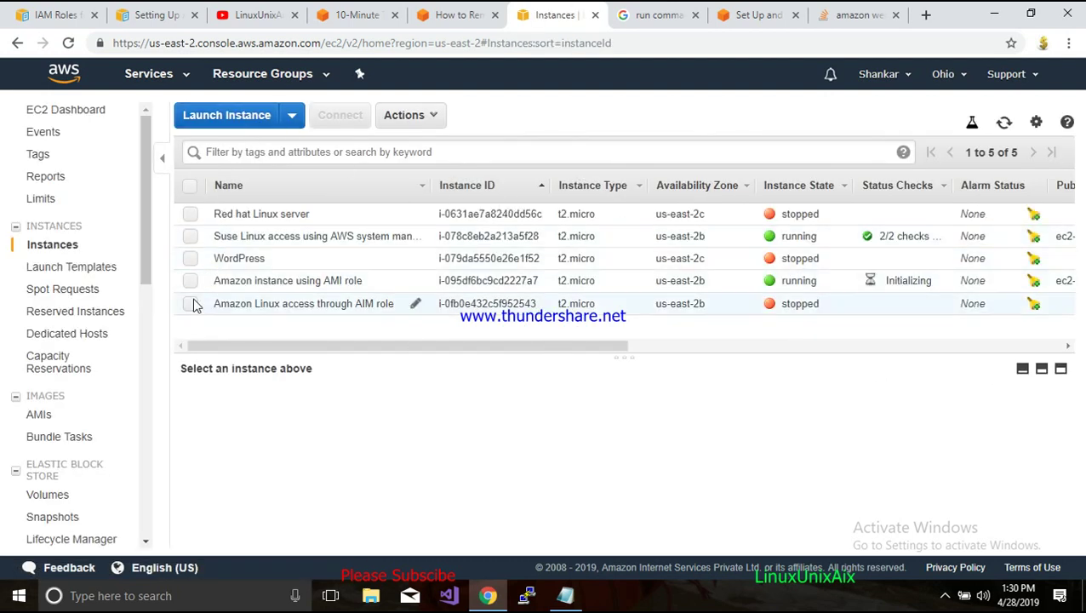
# Open Systems Manager, view its managed instances, and close the help information
pyautogui.click(158, 81)
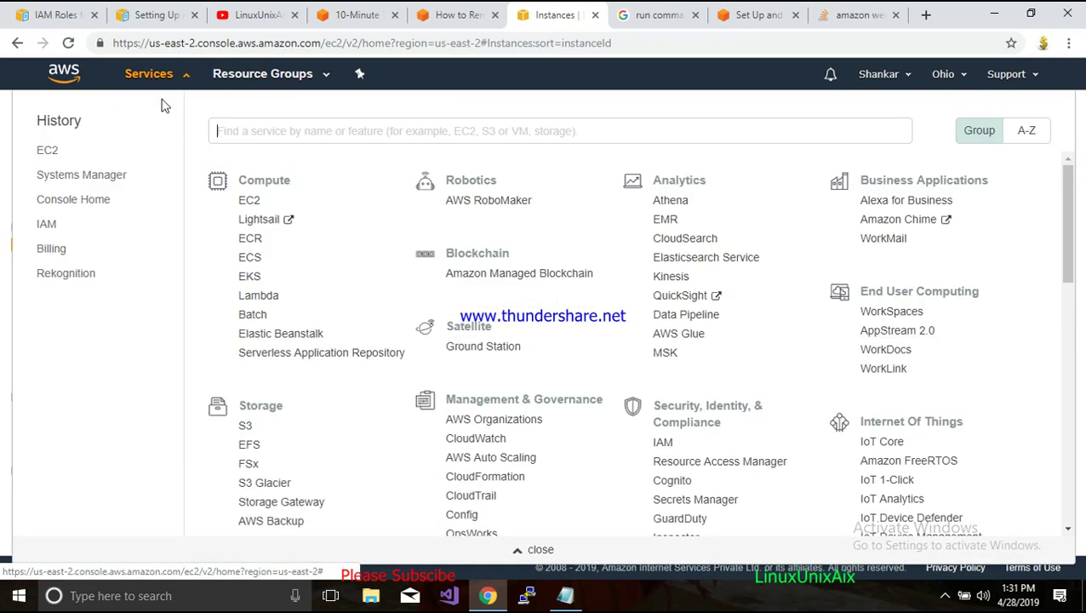
pyautogui.write('syst')
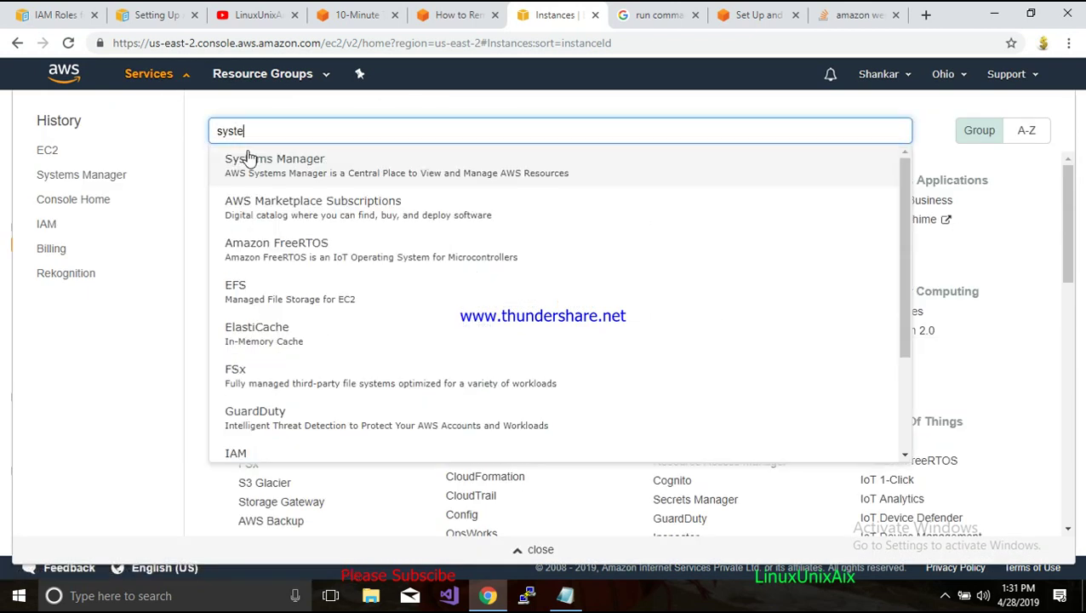
pyautogui.write('e')
pyautogui.click(246, 157)
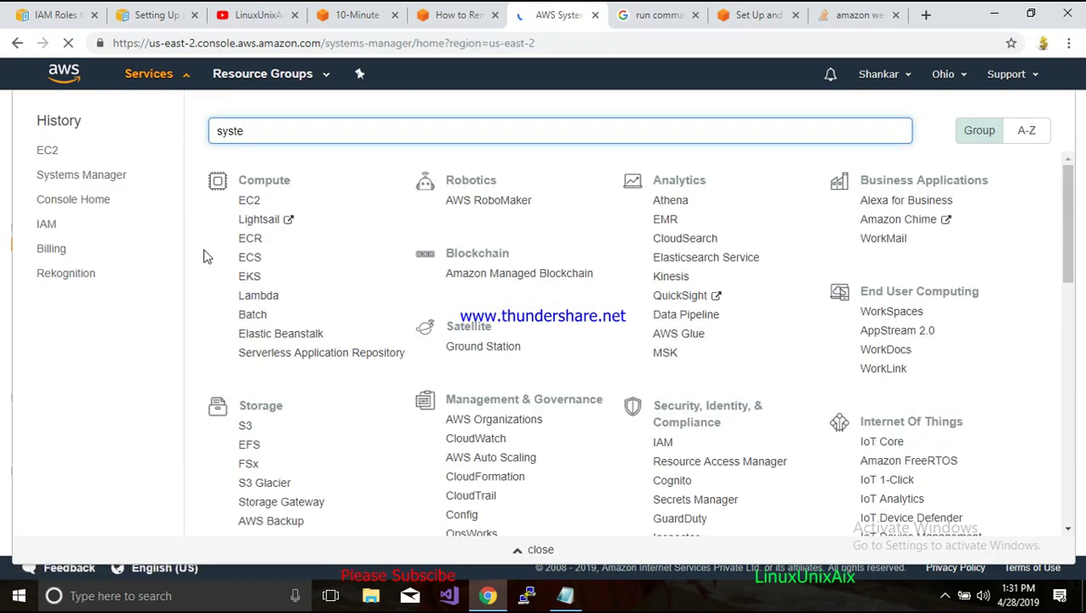
pyautogui.scroll(-2, 76, 446)
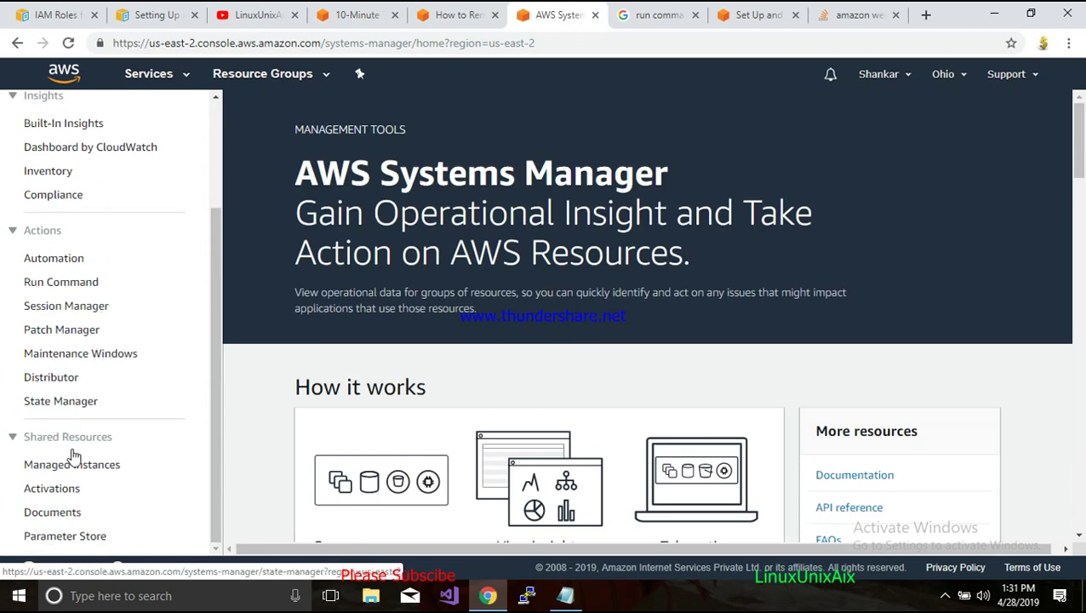
pyautogui.click(68, 465)
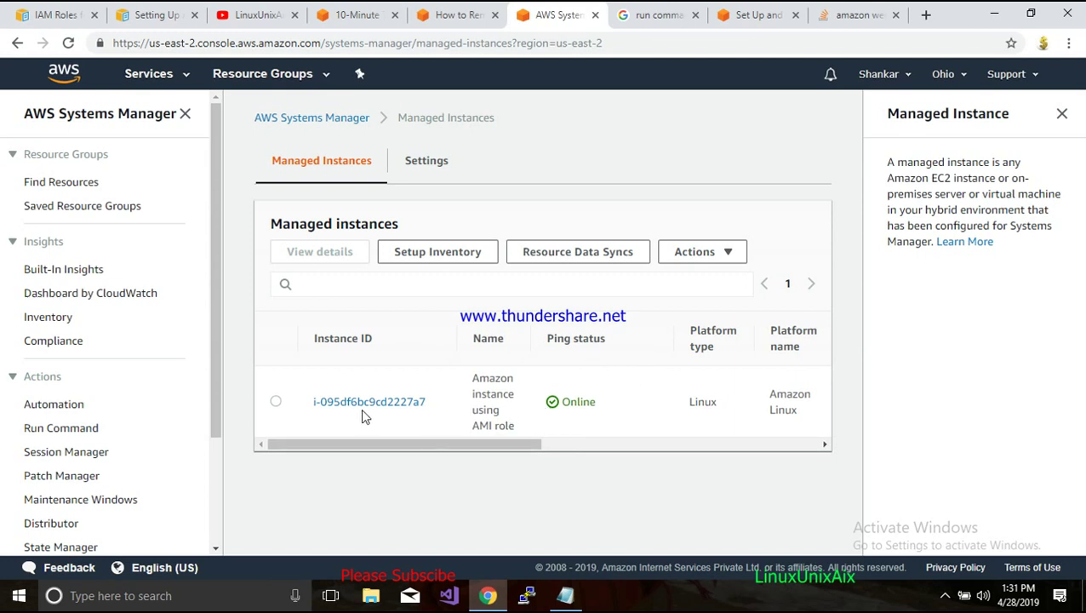
pyautogui.click(1060, 113)
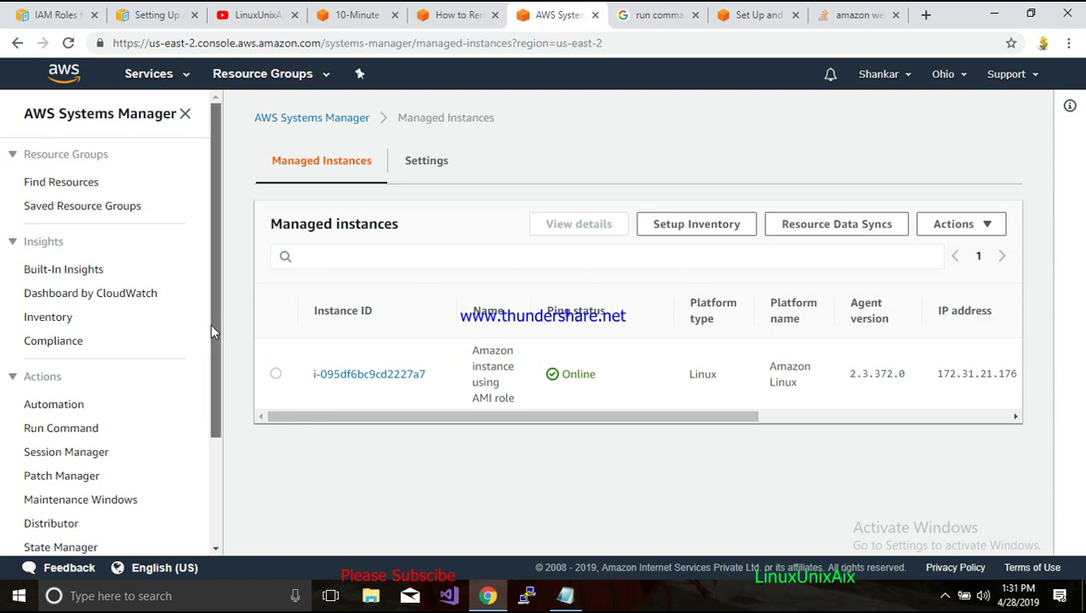
# Select the "Amazon instance using AMI role" managed instance and start Run Command from its actions
pyautogui.moveTo(213, 331); pyautogui.dragTo(198, 463)
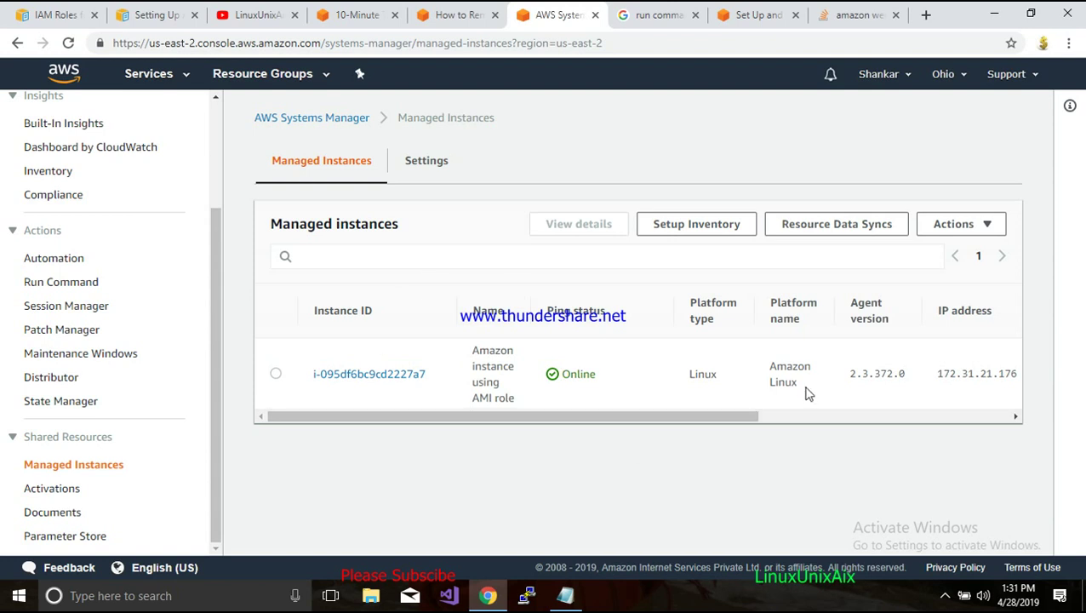
pyautogui.click(276, 374)
pyautogui.click(973, 223)
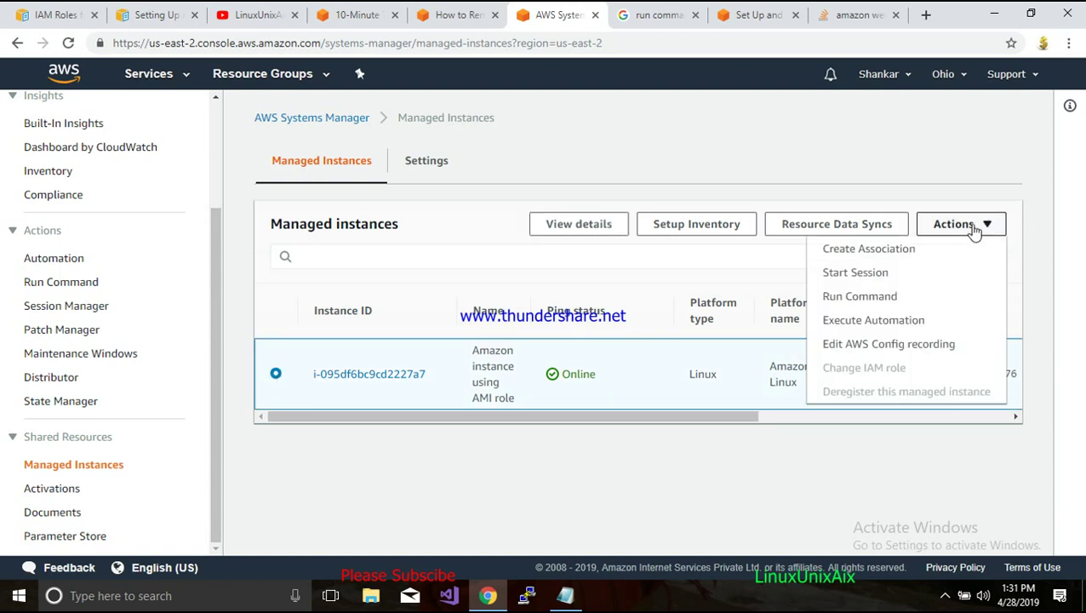
pyautogui.click(874, 295)
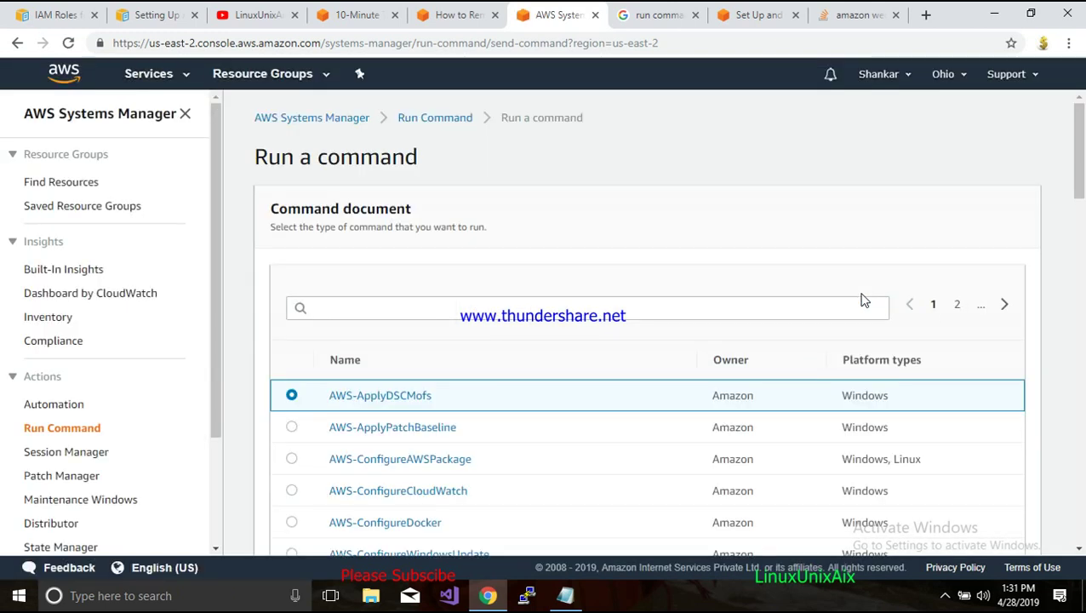
# Filter the command documents by the name prefix AWS-UpdateSSMAgent and select the AWS-UpdateSSMAgent document
pyautogui.scroll(-1, 859, 297)
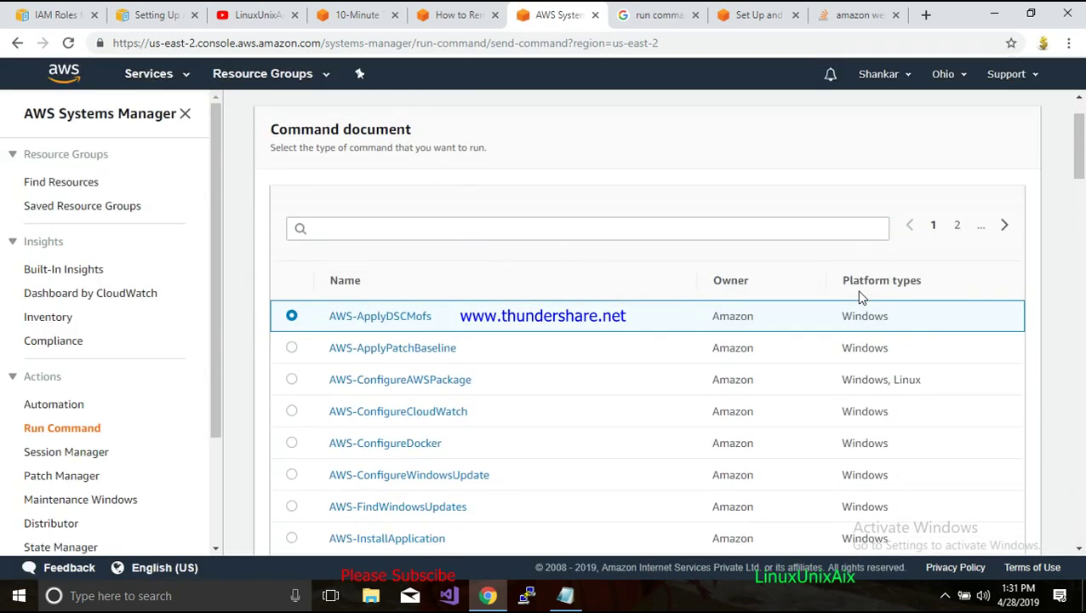
pyautogui.click(356, 233)
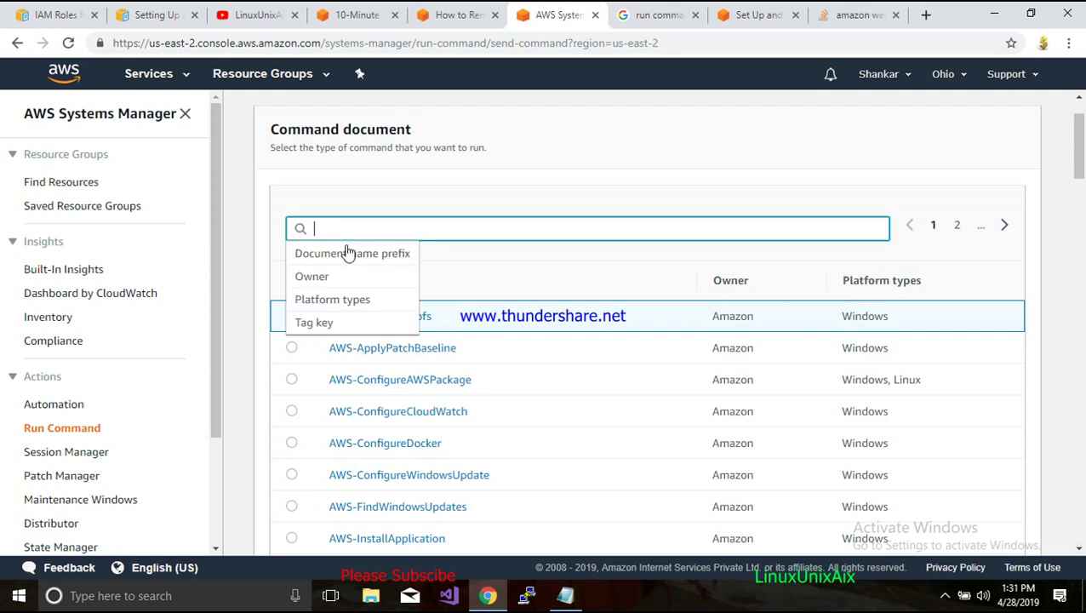
pyautogui.click(346, 252)
pyautogui.click(323, 255)
pyautogui.write('W')
pyautogui.press('Home')
pyautogui.write('AW')
pyautogui.press('Delete')
pyautogui.press('Delete')
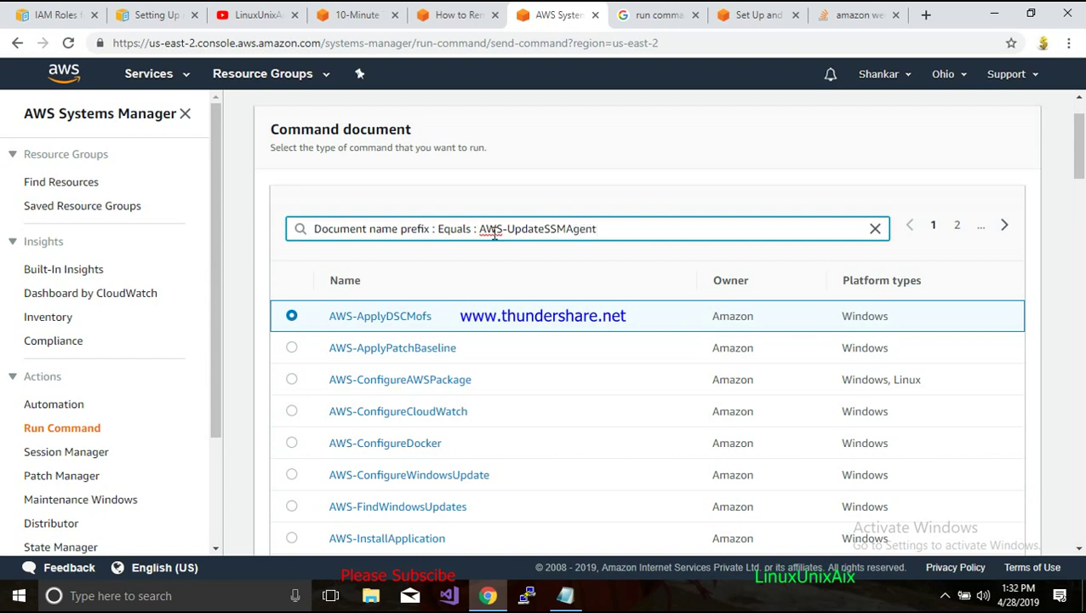
pyautogui.press('Return')
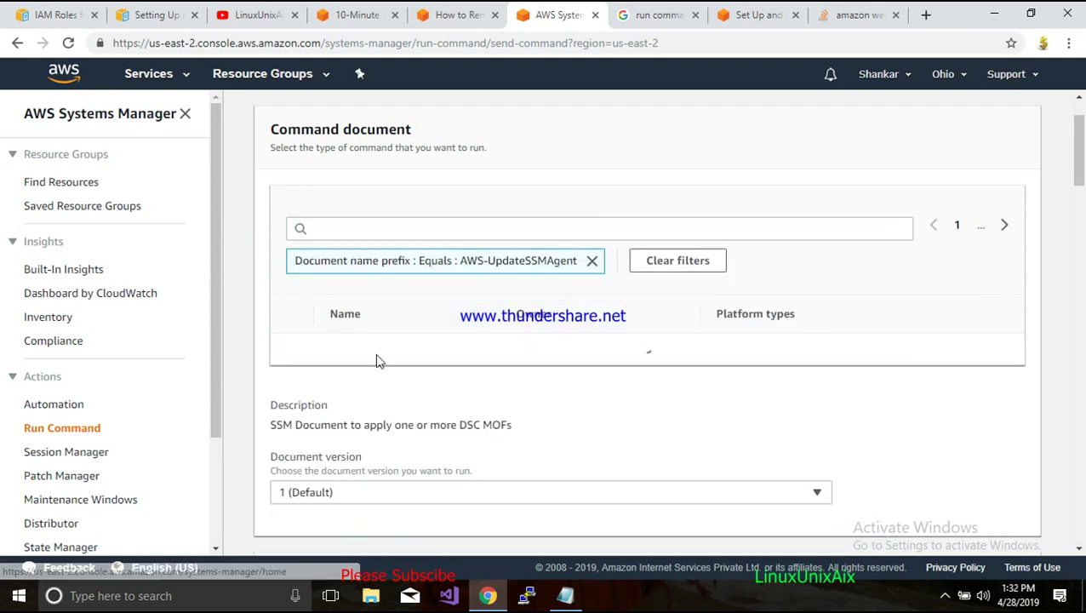
pyautogui.click(291, 349)
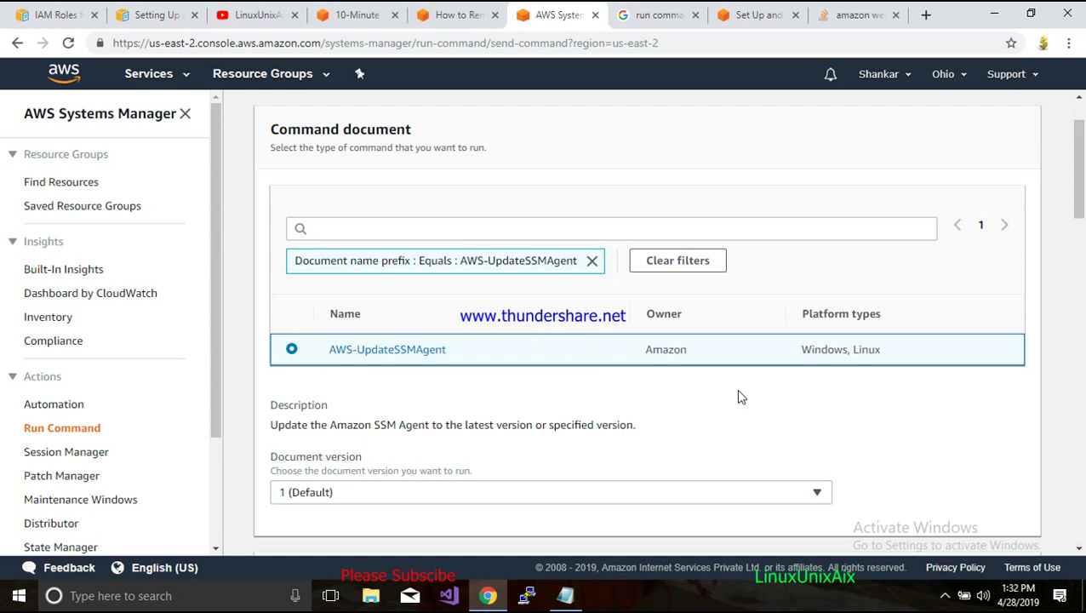
# Keep the default document version and parameters, and manually select the "Amazon instance using AMI role" instance as the target
pyautogui.scroll(-1, 739, 396)
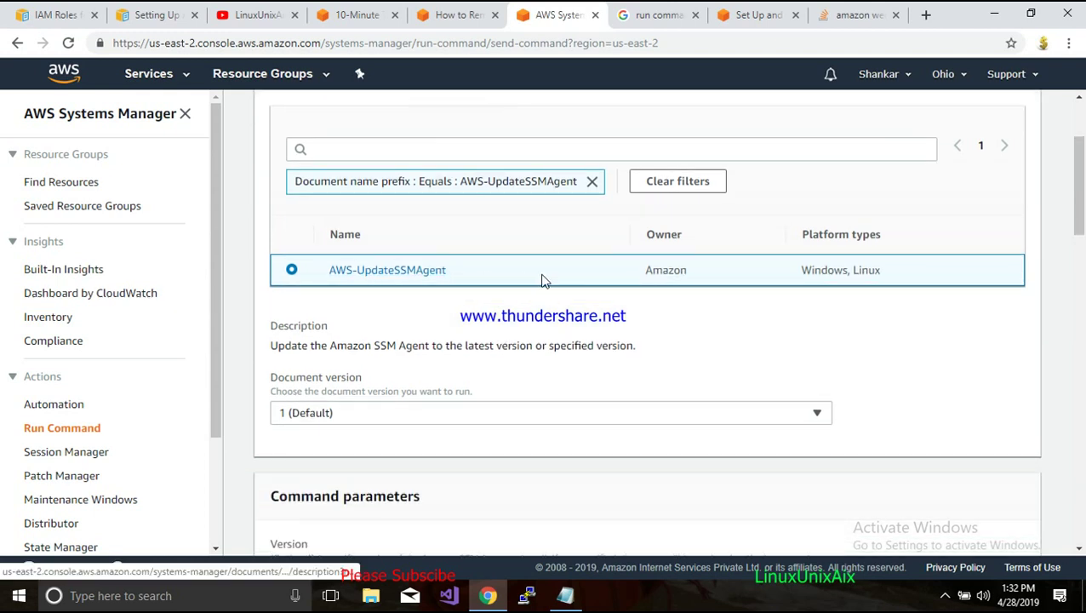
pyautogui.scroll(-2, 437, 373)
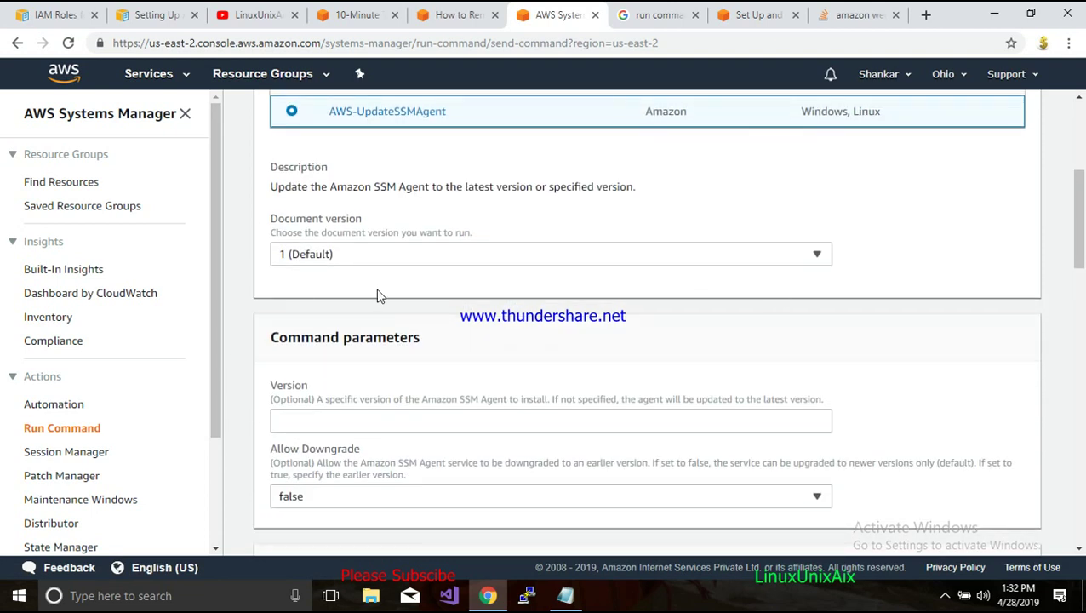
pyautogui.click(360, 261)
pyautogui.click(358, 259)
pyautogui.scroll(-3, 642, 363)
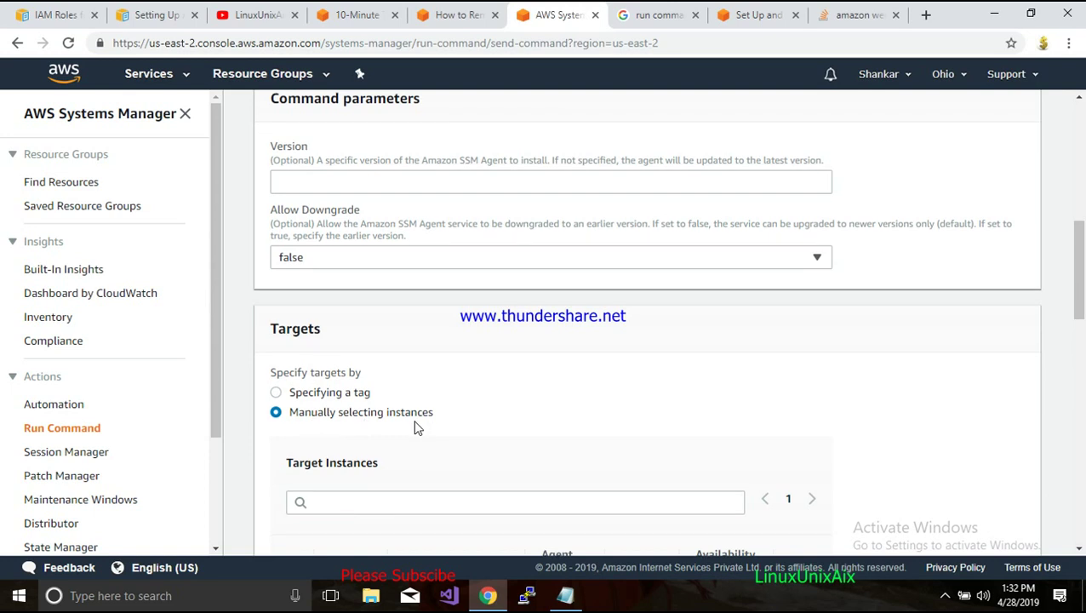
pyautogui.scroll(-3, 416, 428)
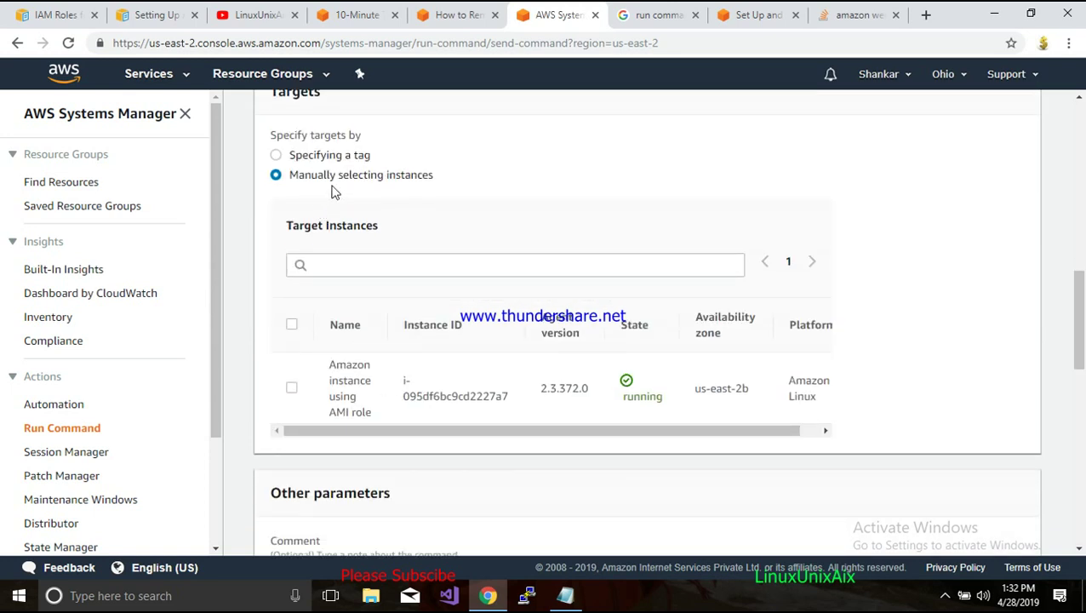
pyautogui.click(291, 387)
pyautogui.moveTo(293, 460); pyautogui.dragTo(563, 473)
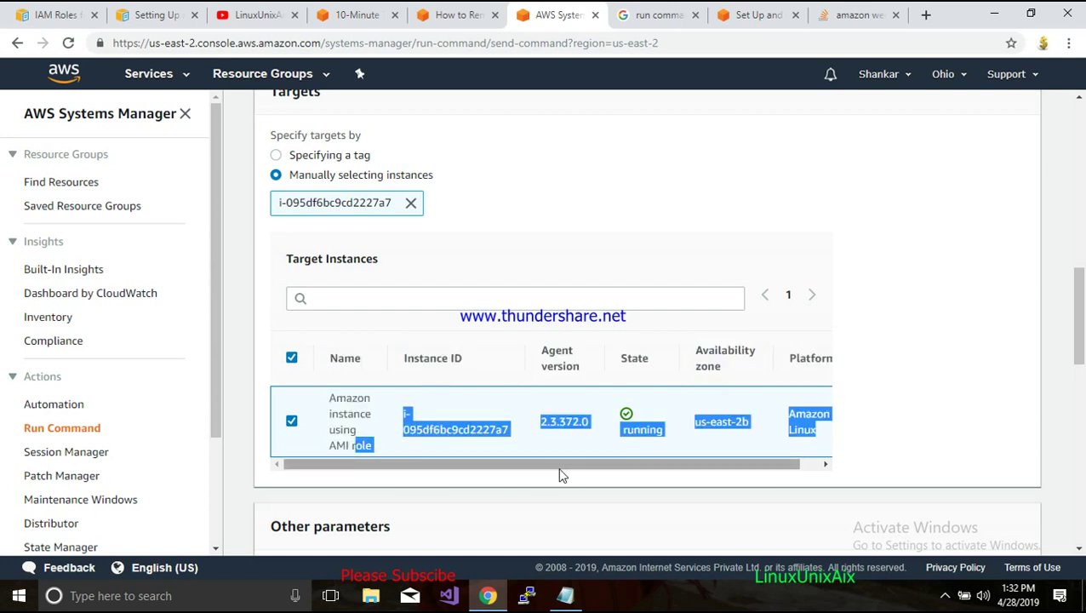
pyautogui.click(1032, 301)
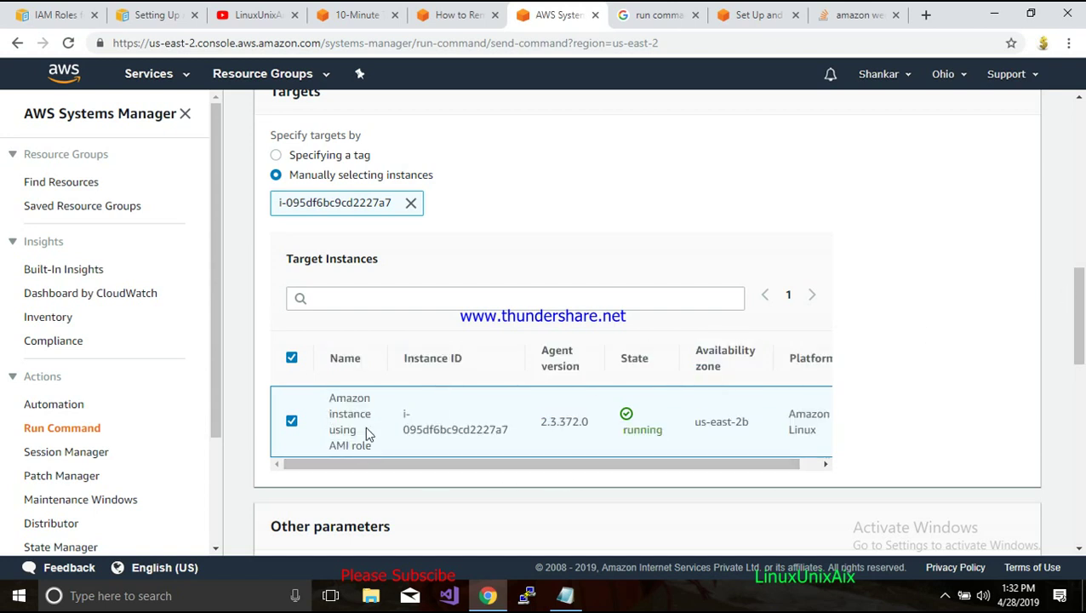
# Review the timeout, output options and generated AWS CLI command for Linux/Unix/OS X, and run the SSM Agent update
pyautogui.scroll(-3, 361, 425)
pyautogui.scroll(-2, 518, 387)
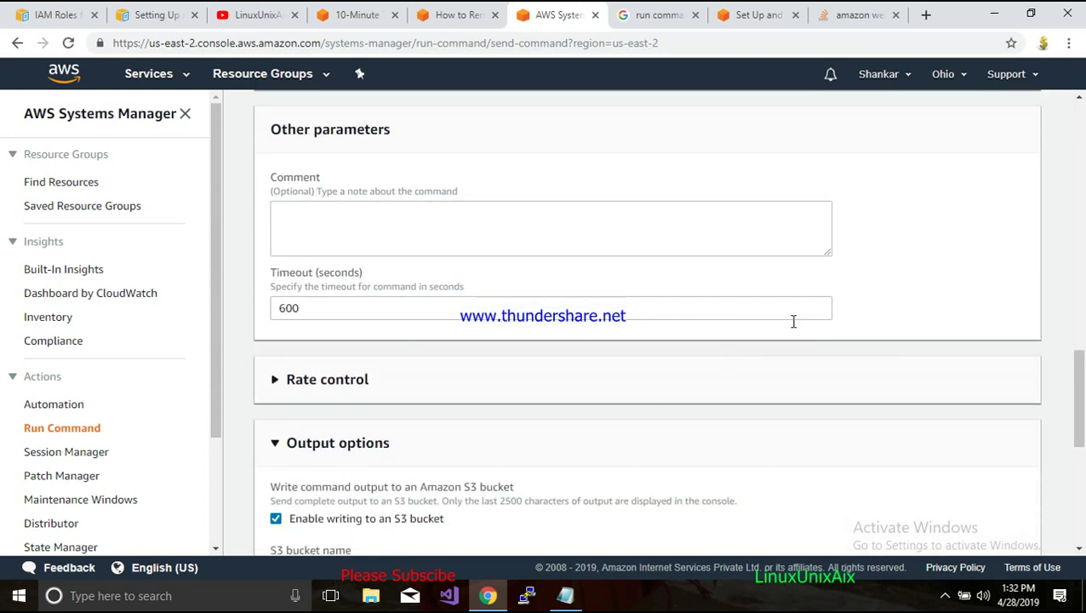
pyautogui.scroll(-3, 654, 346)
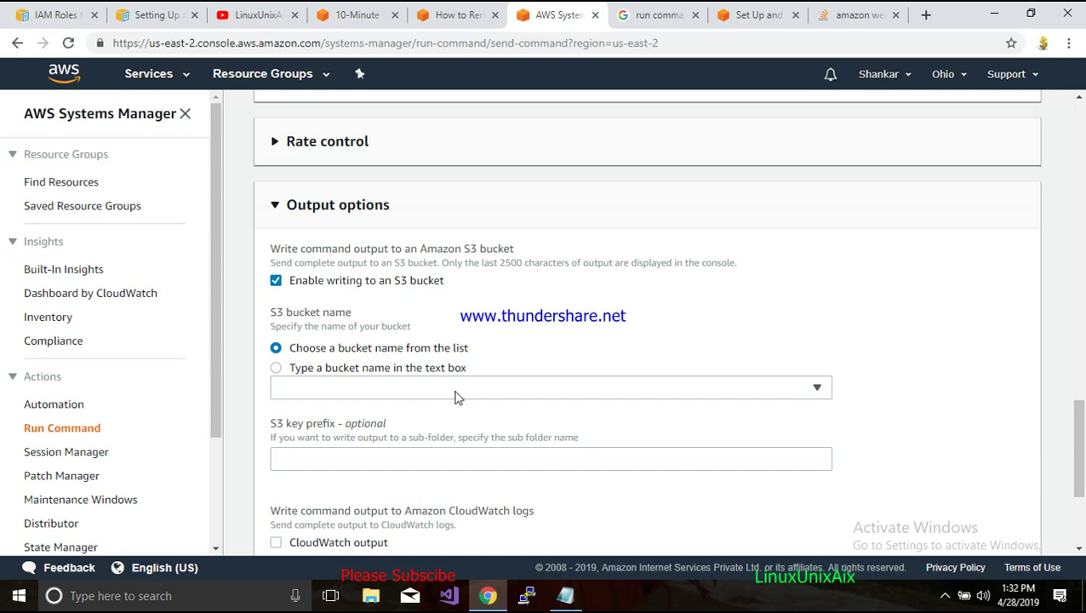
pyautogui.scroll(-1, 468, 388)
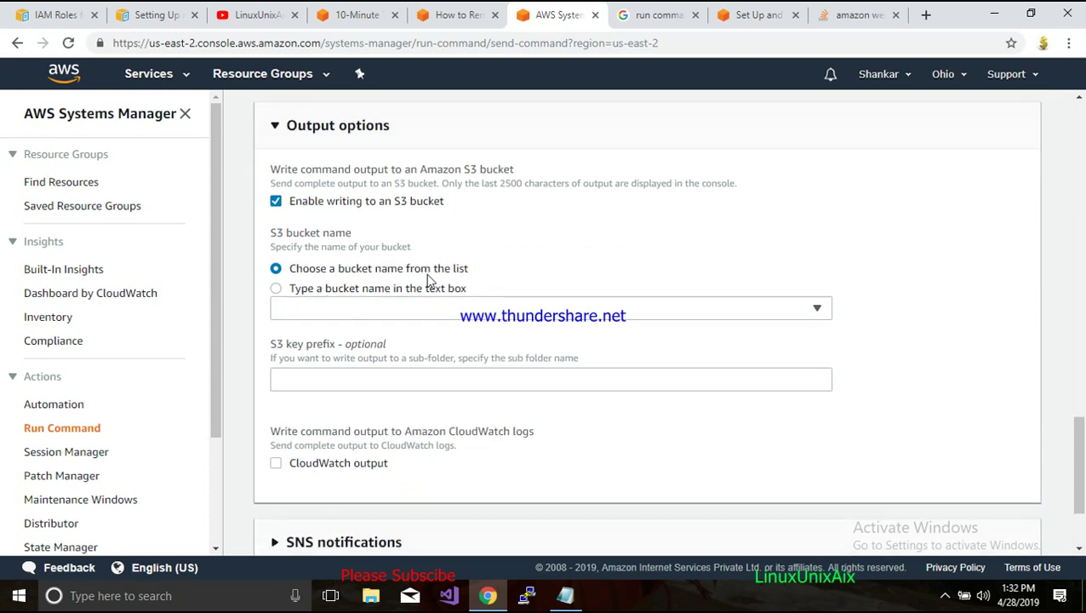
pyautogui.scroll(-2, 363, 316)
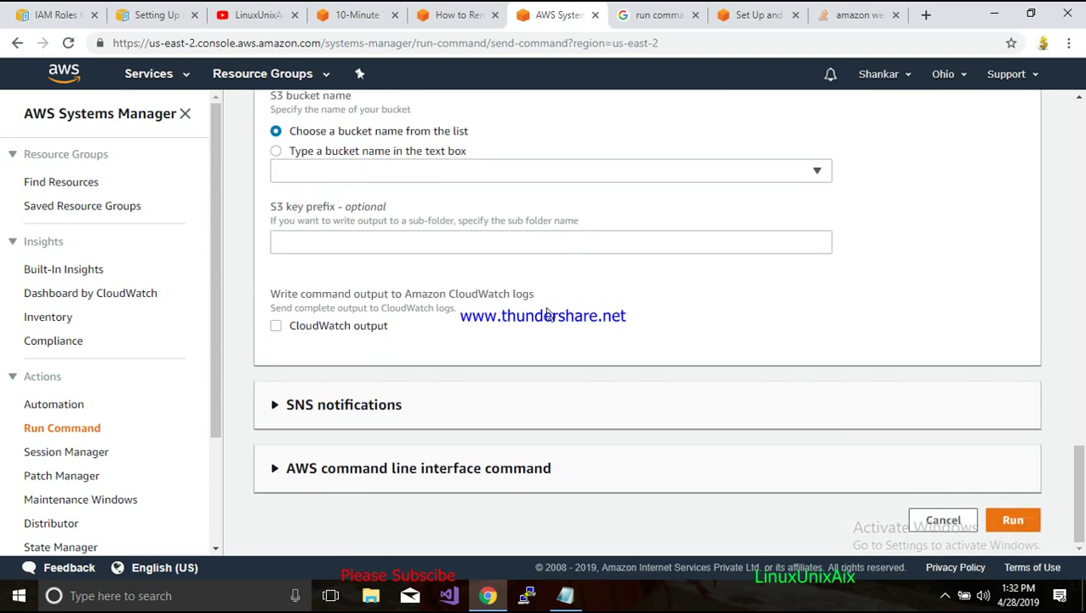
pyautogui.click(325, 473)
pyautogui.scroll(-2, 508, 383)
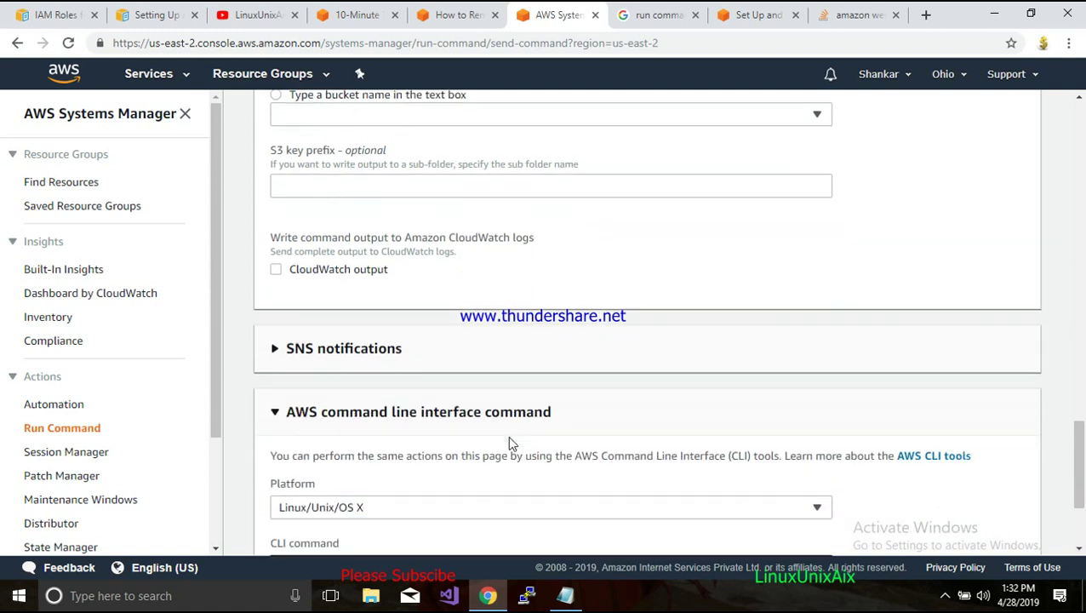
pyautogui.scroll(-1, 477, 396)
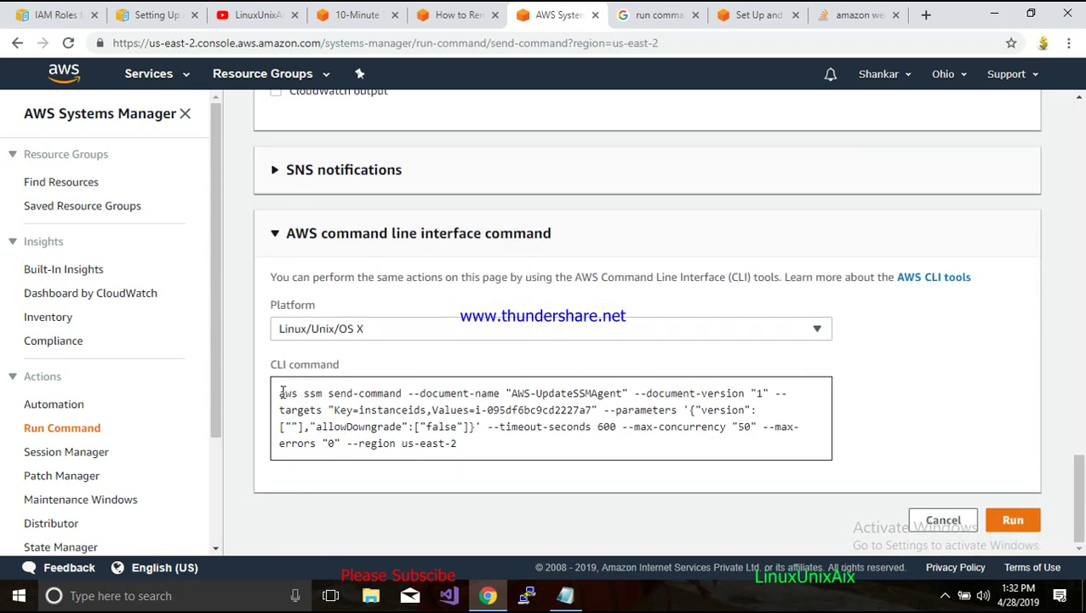
pyautogui.moveTo(280, 393); pyautogui.dragTo(495, 457)
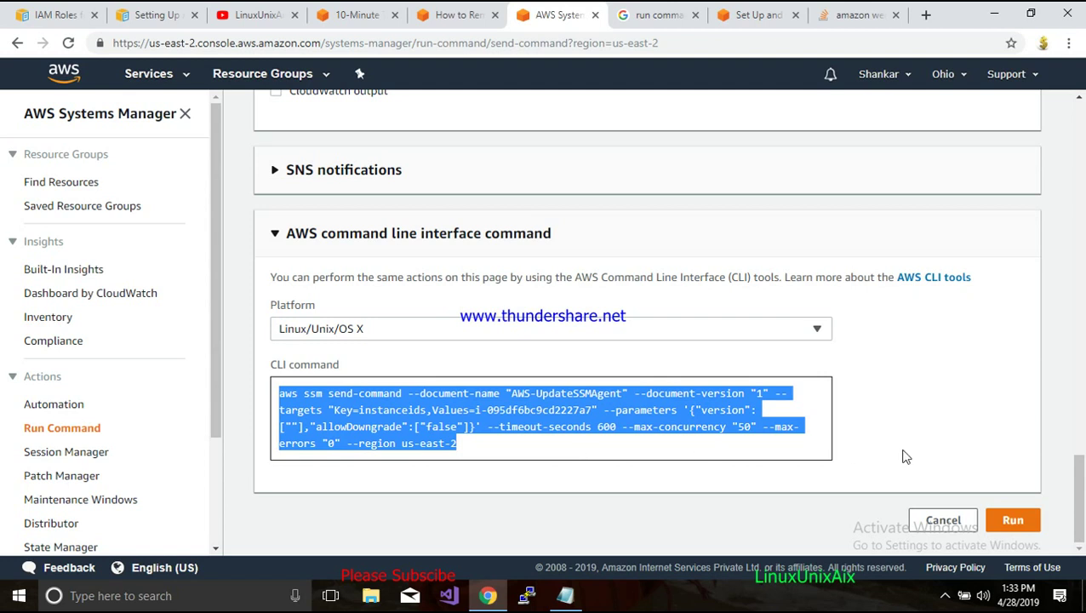
pyautogui.click(1010, 520)
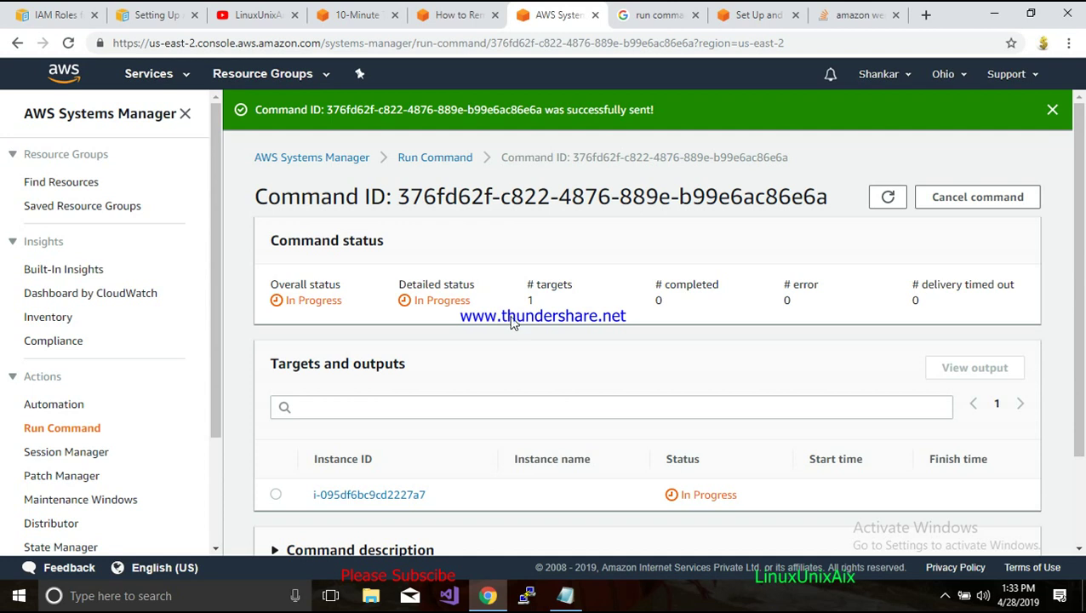
# Refresh the sent SSM Agent update command and check the progress of its target instance
pyautogui.scroll(-2, 535, 359)
pyautogui.scroll(2, 626, 327)
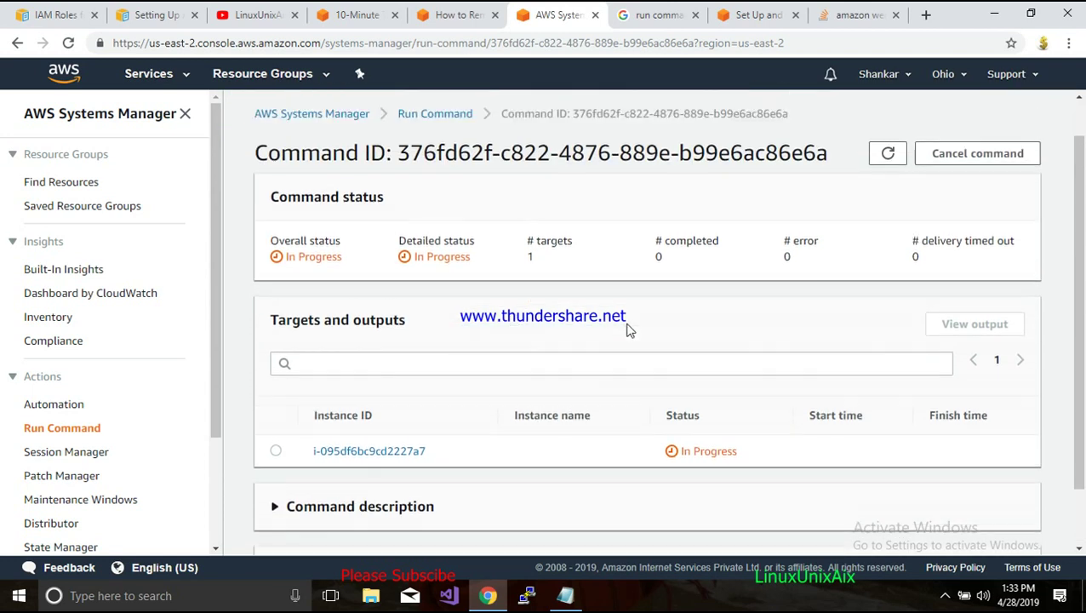
pyautogui.click(888, 200)
pyautogui.scroll(-1, 851, 392)
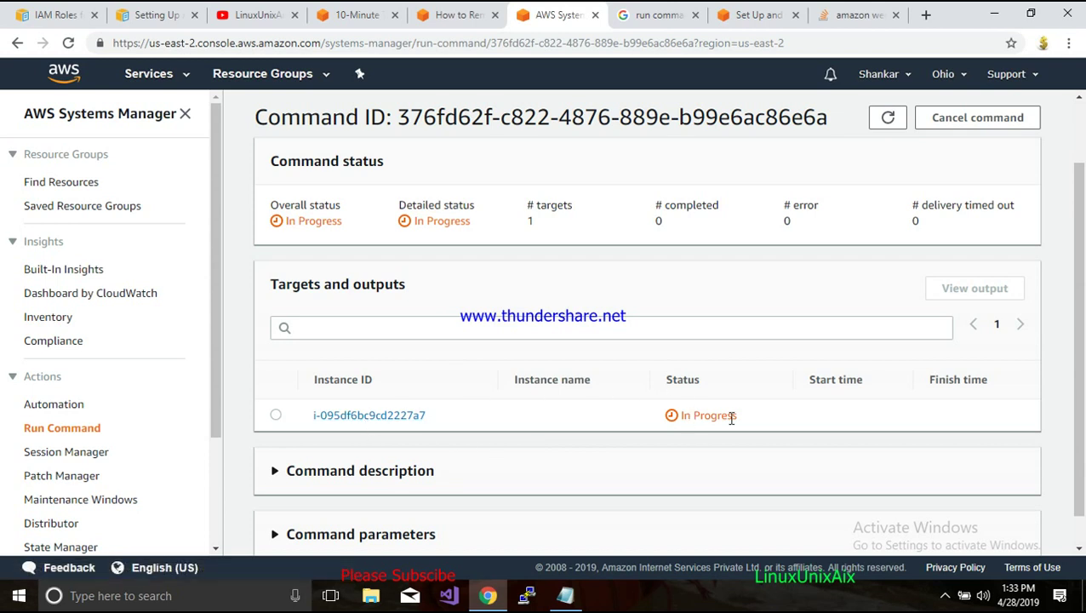
pyautogui.scroll(-1, 774, 427)
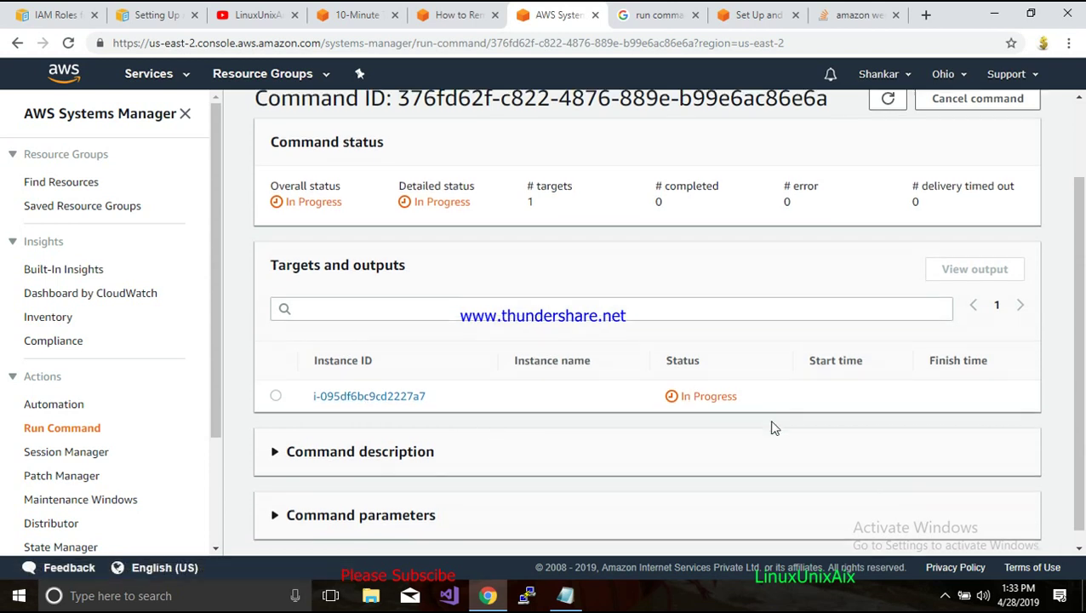
# Expand the command description to check its command document, and refresh the command status again
pyautogui.click(377, 436)
pyautogui.scroll(-2, 345, 482)
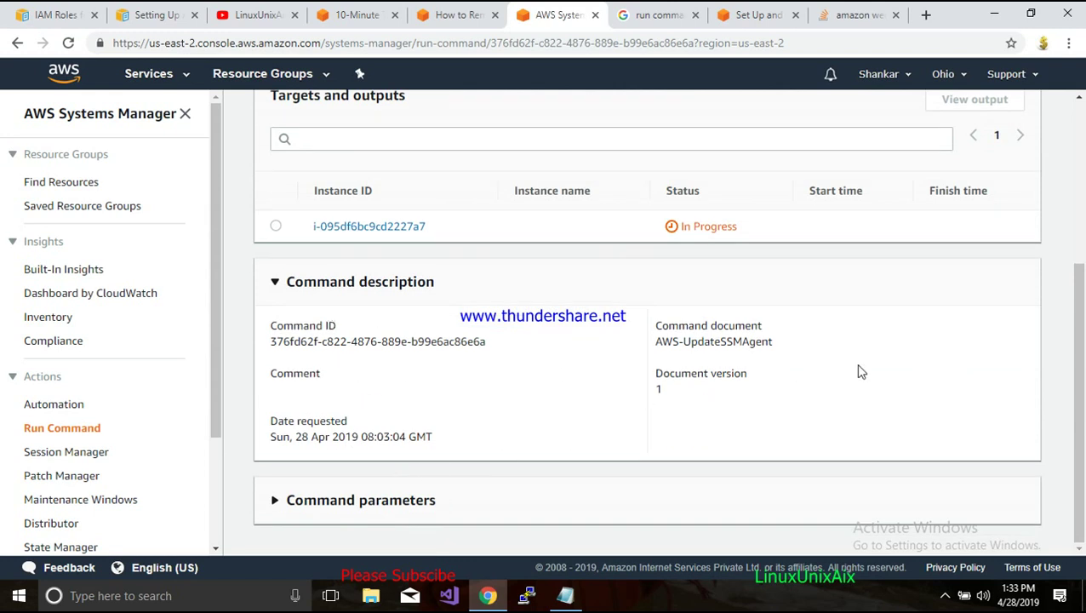
pyautogui.moveTo(656, 343); pyautogui.dragTo(800, 347)
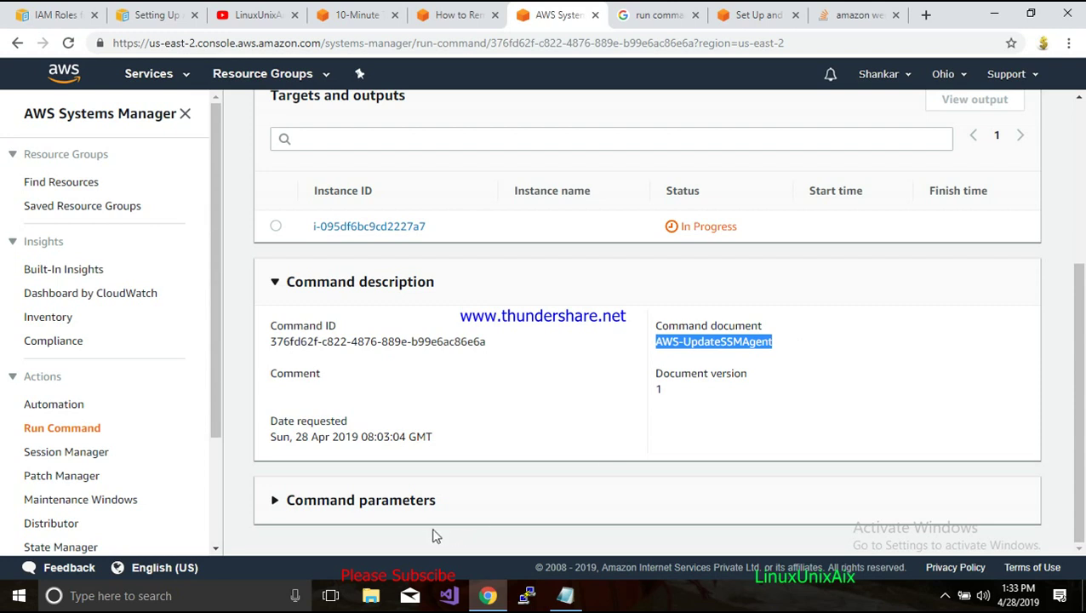
pyautogui.scroll(5, 557, 449)
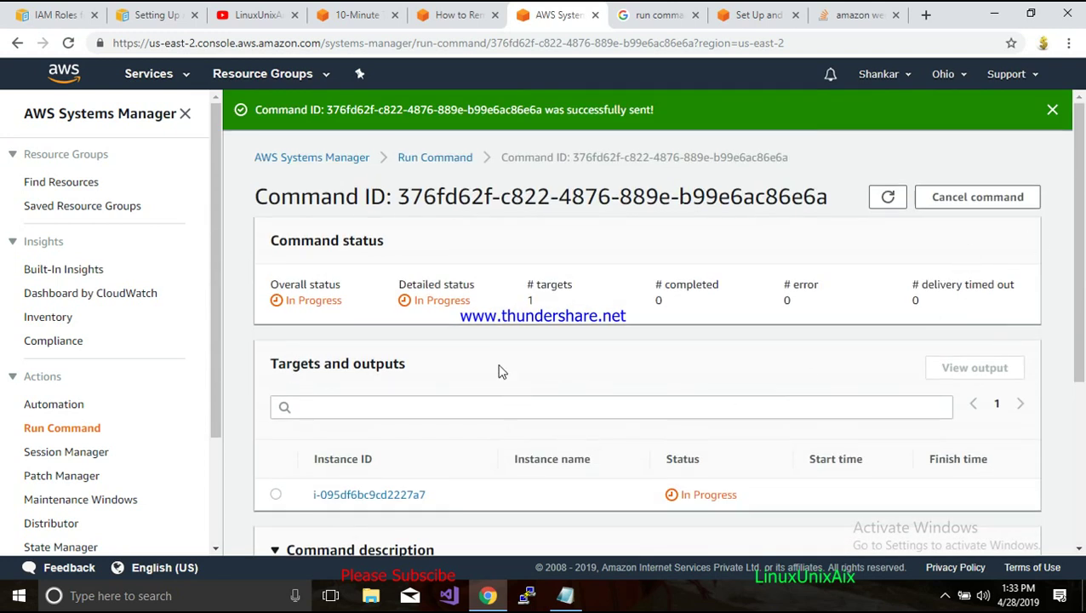
pyautogui.click(888, 197)
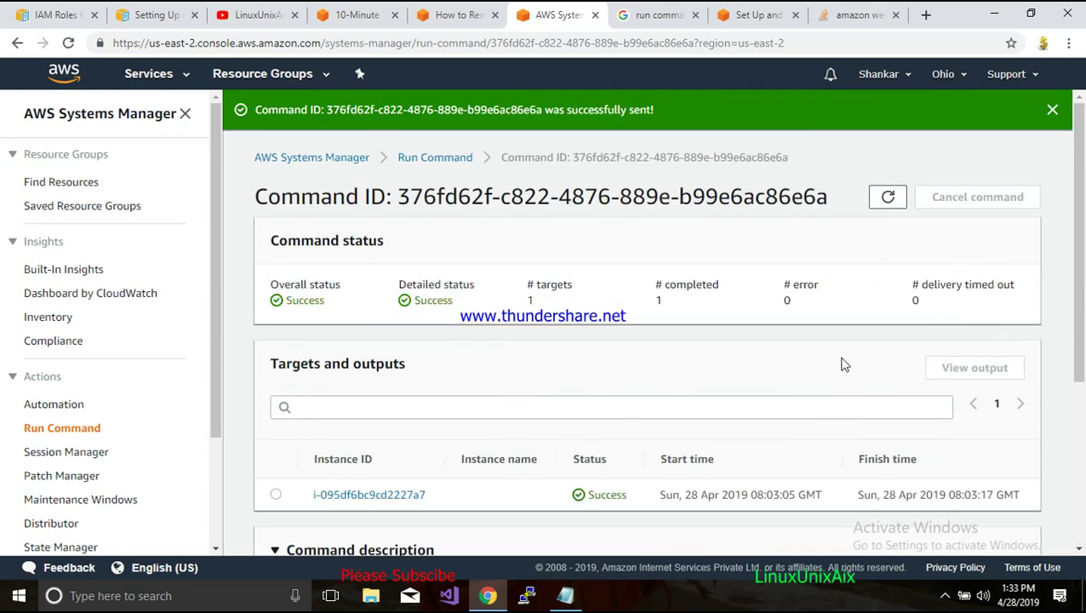
# Select the target instance, view its command output and expand the Step 1 output
pyautogui.scroll(-1, 841, 364)
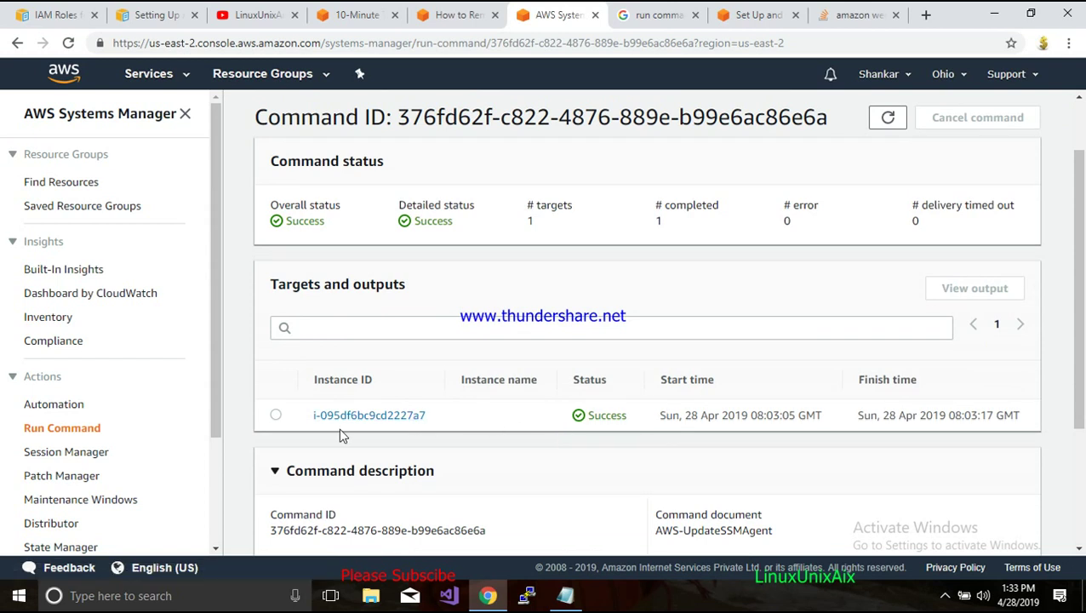
pyautogui.click(275, 415)
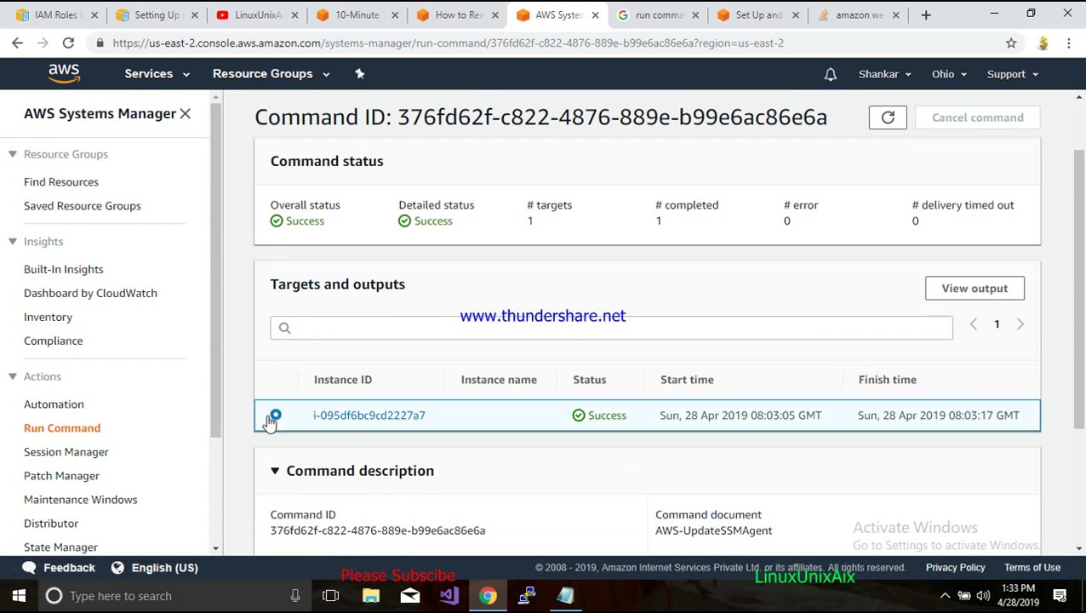
pyautogui.click(972, 290)
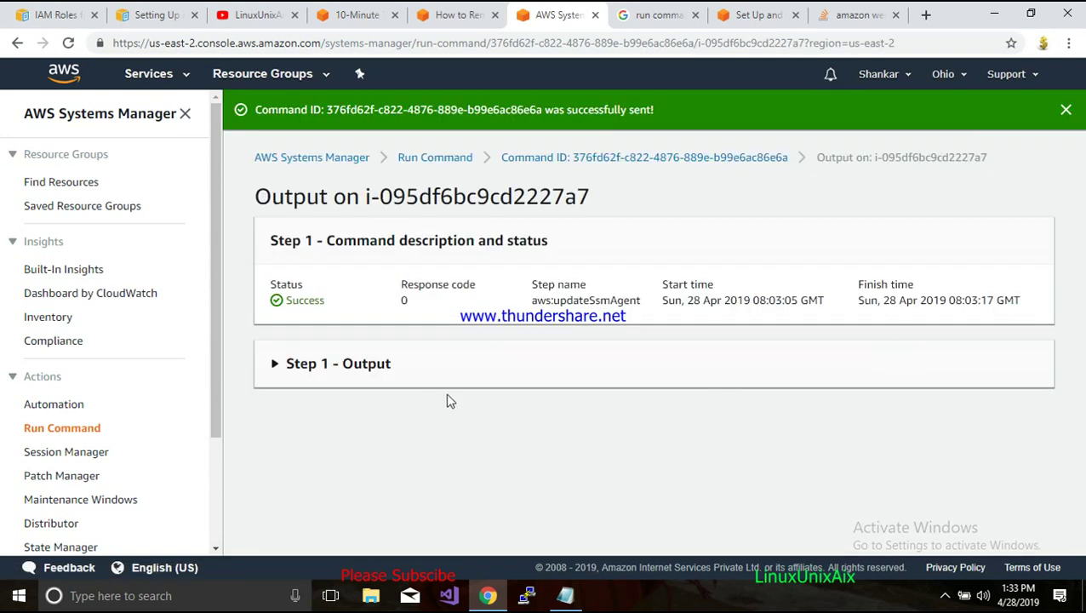
pyautogui.click(280, 364)
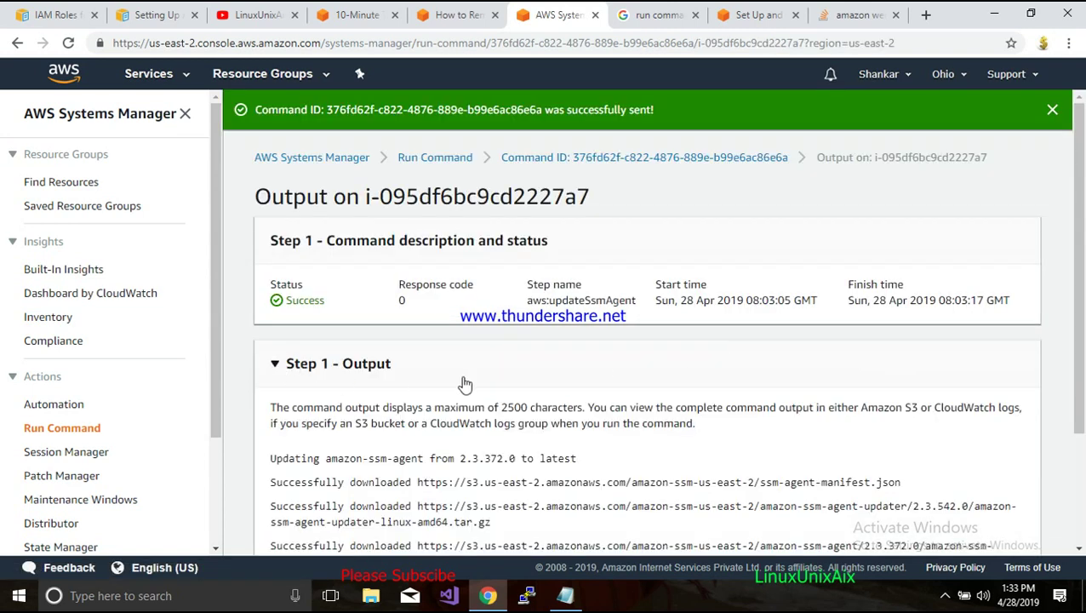
pyautogui.scroll(-2, 465, 384)
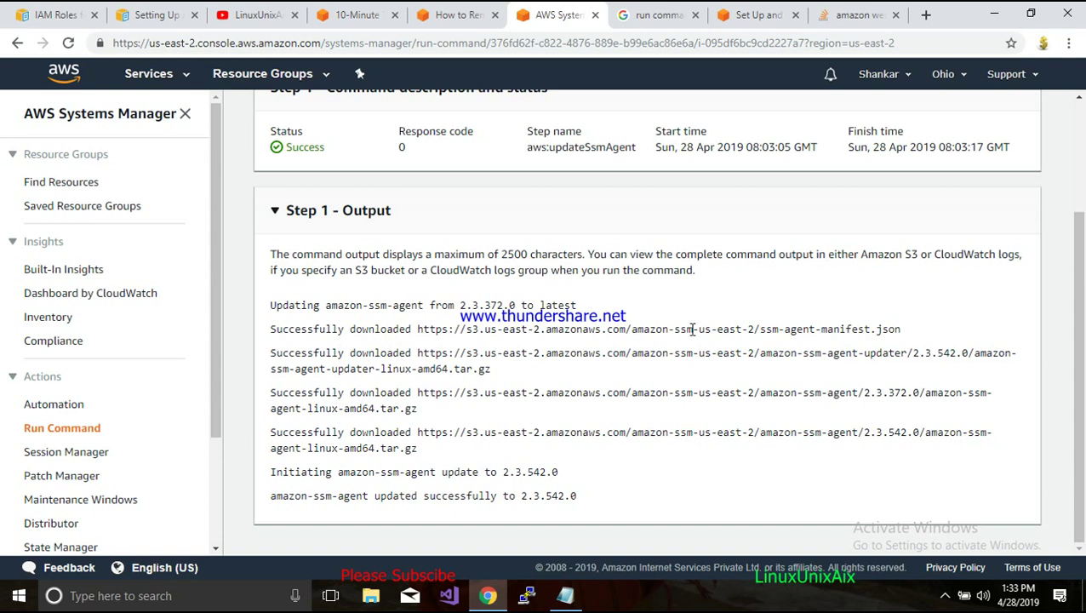
# Read through the Step 1 output line by line, covering the downloaded packages and the amazon-ssm-agent update
pyautogui.moveTo(274, 305); pyautogui.dragTo(601, 325)
pyautogui.click(310, 328)
pyautogui.moveTo(276, 329); pyautogui.dragTo(453, 449)
pyautogui.click(357, 385)
pyautogui.moveTo(301, 434); pyautogui.dragTo(417, 453)
pyautogui.moveTo(313, 473); pyautogui.dragTo(515, 477)
pyautogui.moveTo(273, 495); pyautogui.dragTo(549, 497)
pyautogui.click(668, 491)
pyautogui.scroll(3, 668, 491)
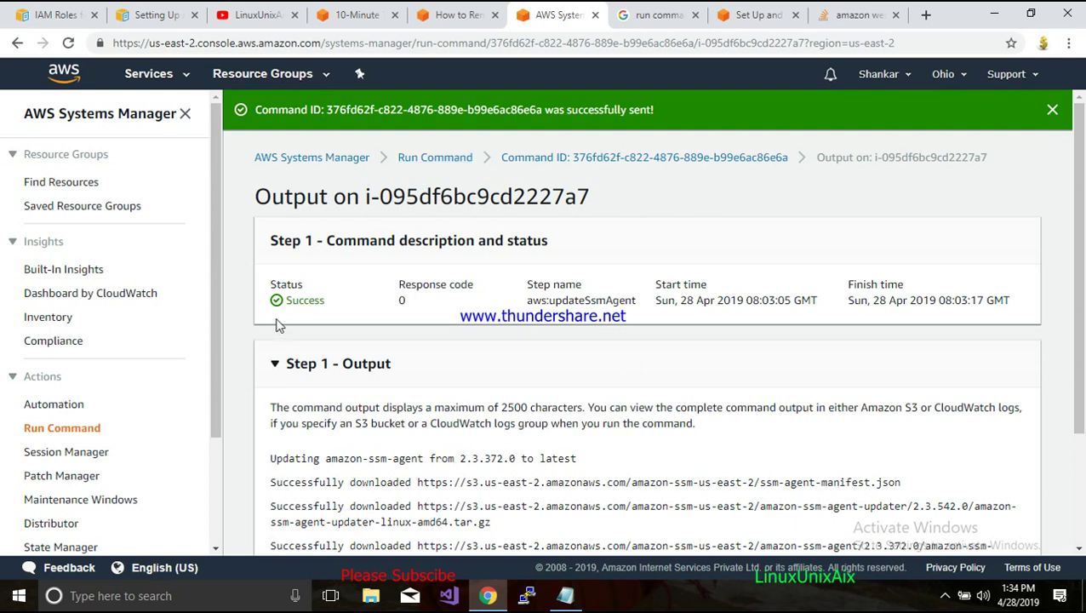
# Return to the Run Command overview, start a new command and look over the available command documents
pyautogui.scroll(-3, 177, 395)
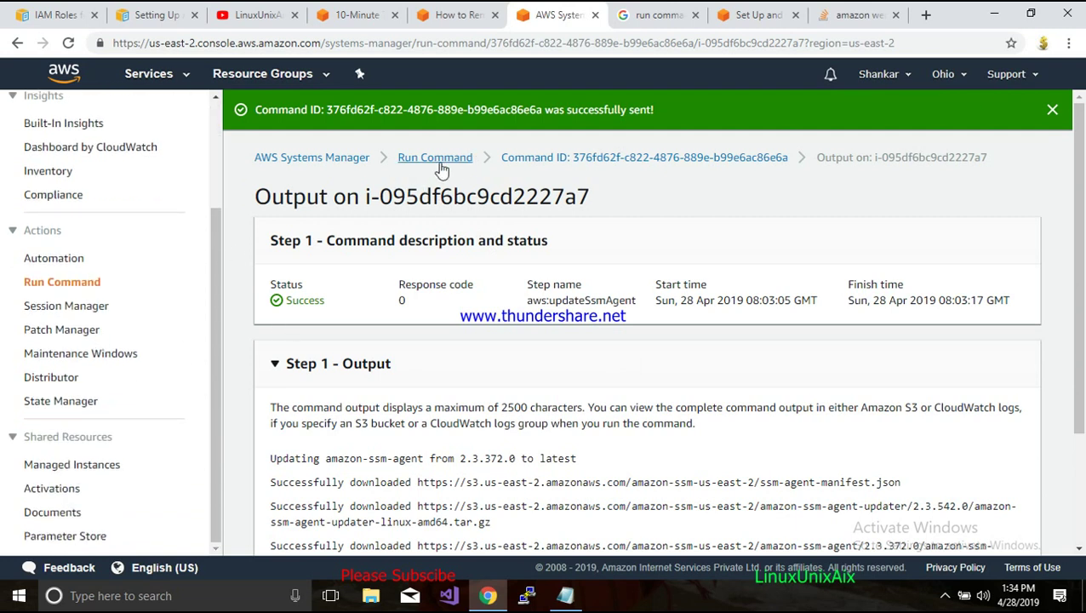
pyautogui.click(435, 158)
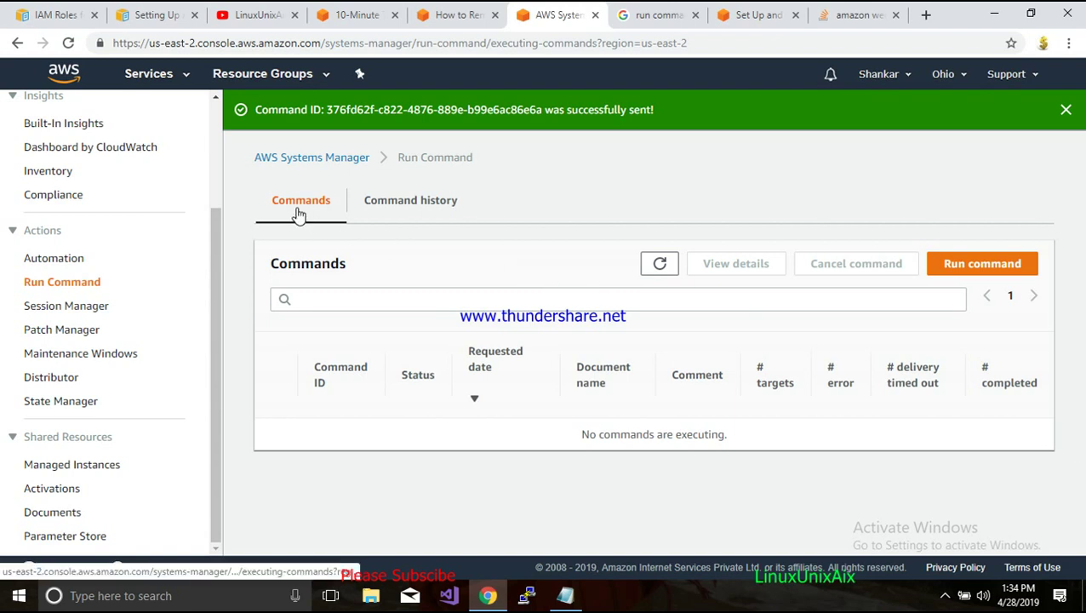
pyautogui.click(981, 269)
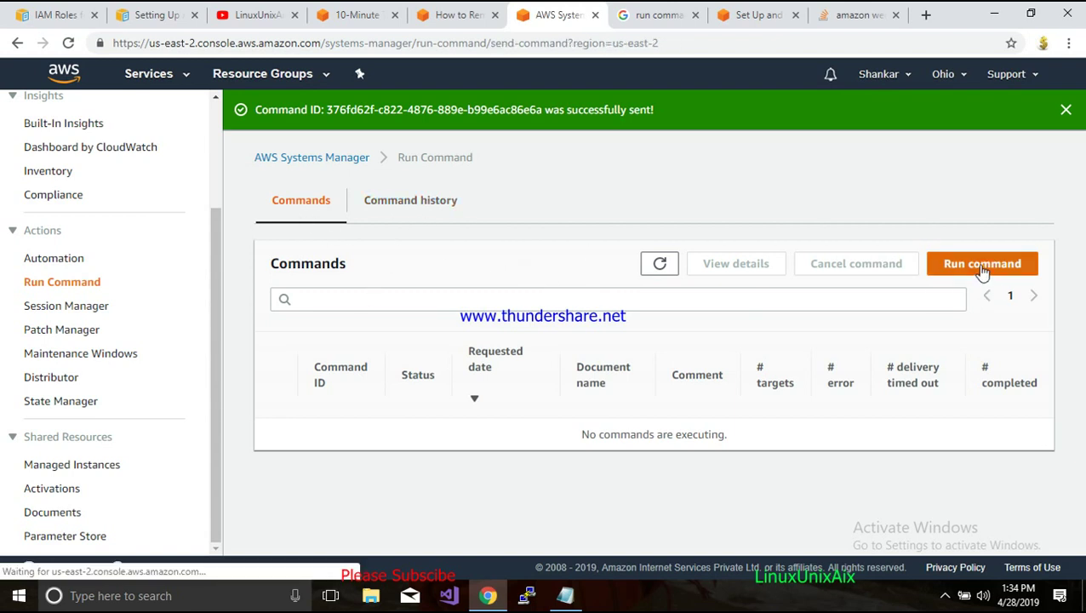
pyautogui.scroll(-2, 943, 320)
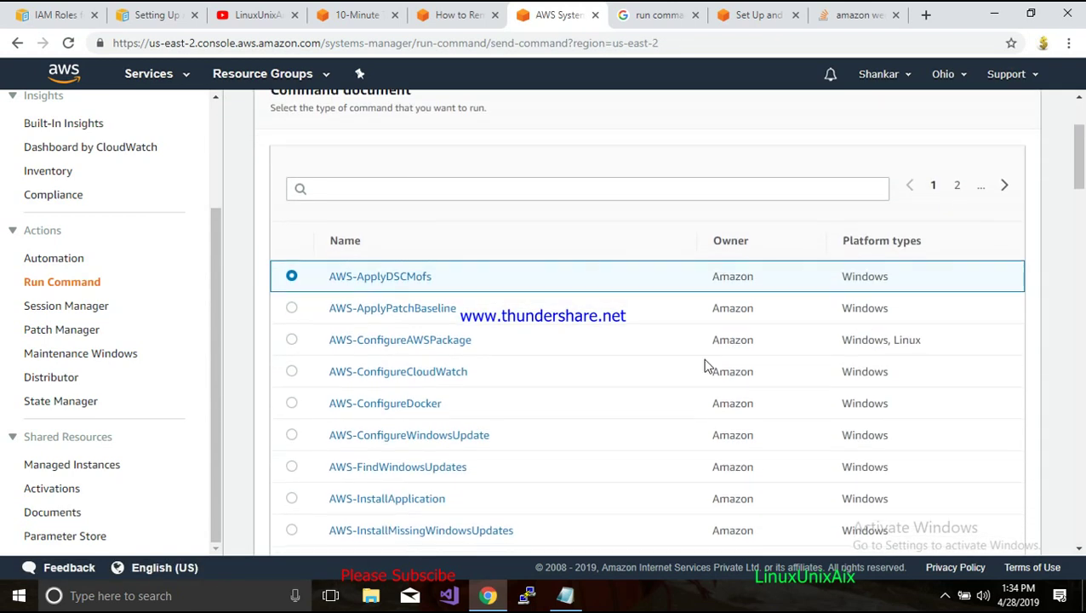
pyautogui.scroll(-4, 702, 366)
pyautogui.scroll(-2, 703, 366)
pyautogui.scroll(5, 704, 366)
pyautogui.scroll(1, 416, 221)
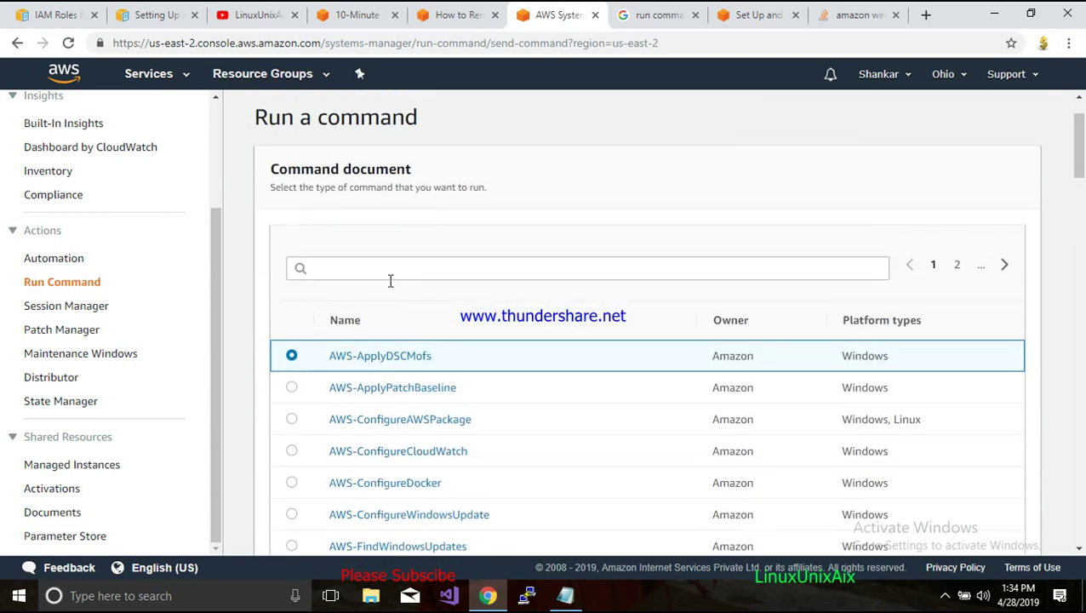
# Filter the command documents by document name prefix equal to AW
pyautogui.click(414, 265)
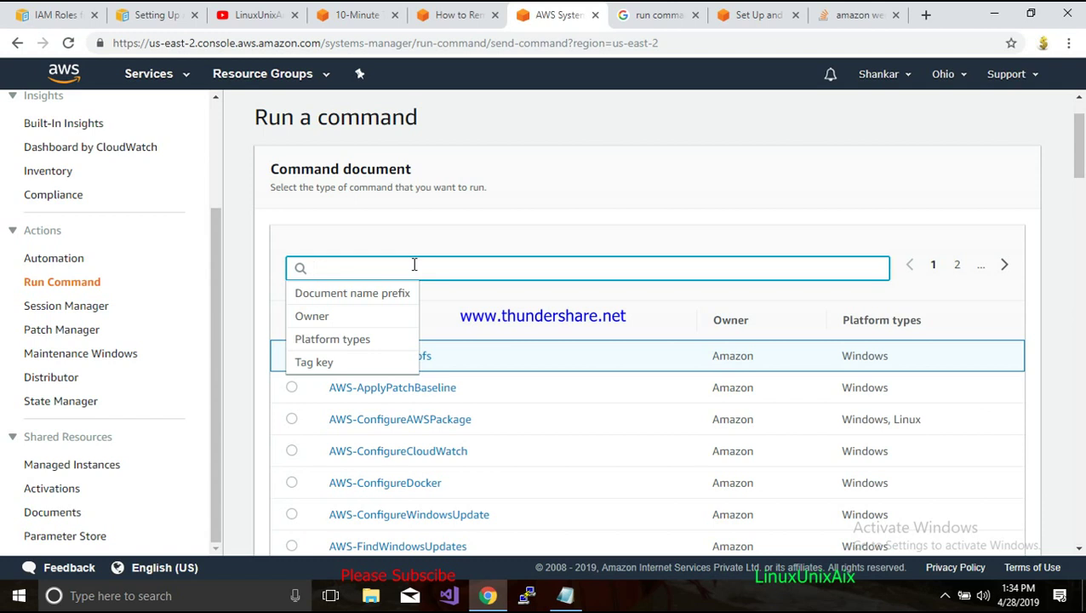
pyautogui.write('aw')
pyautogui.press('BackSpace')
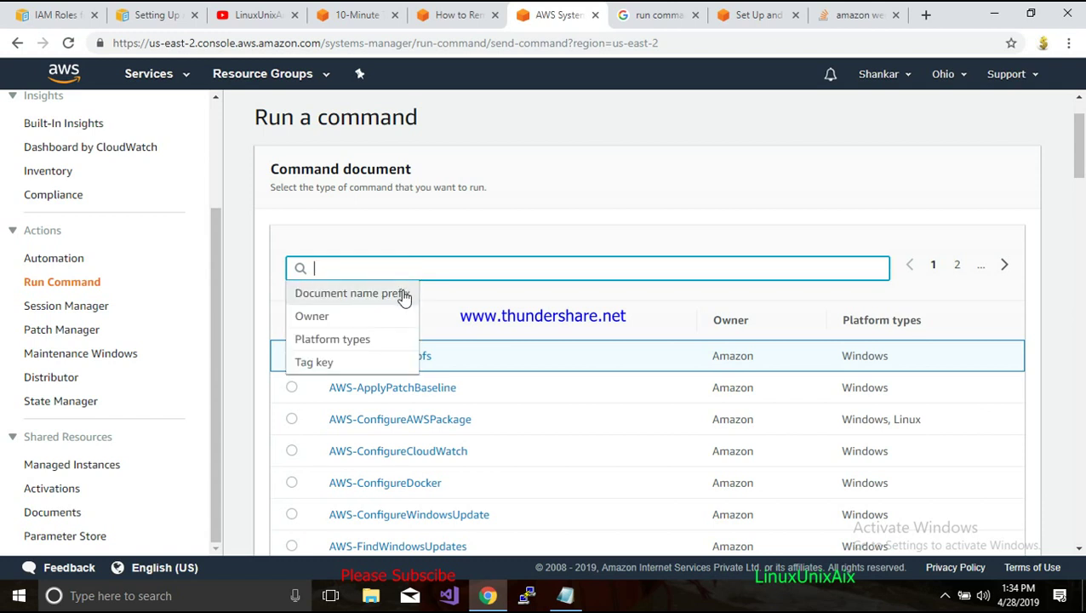
pyautogui.click(400, 292)
pyautogui.click(300, 296)
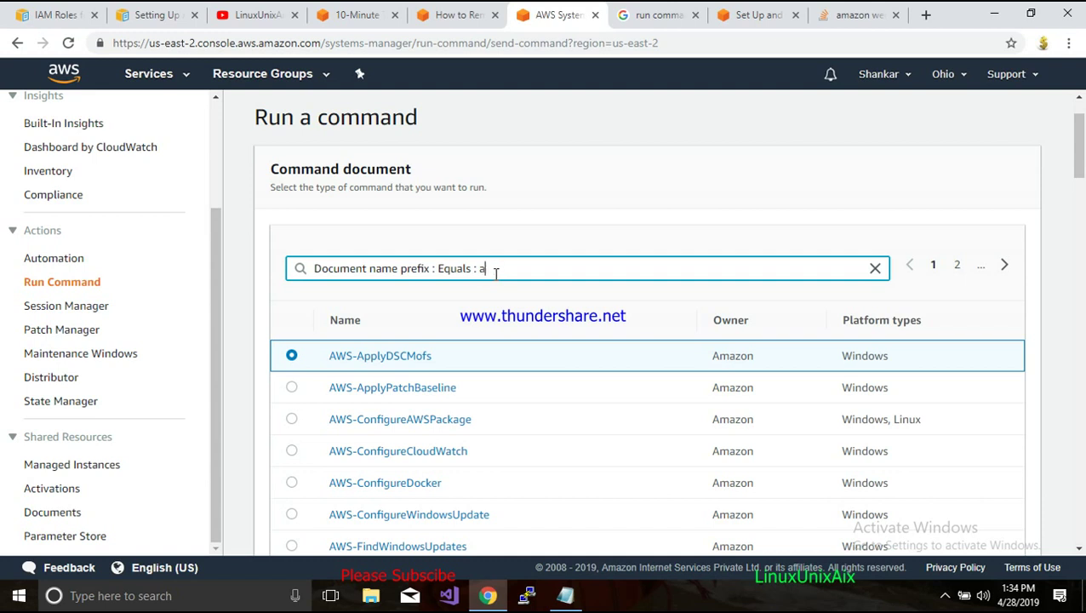
pyautogui.scroll(-2, 476, 391)
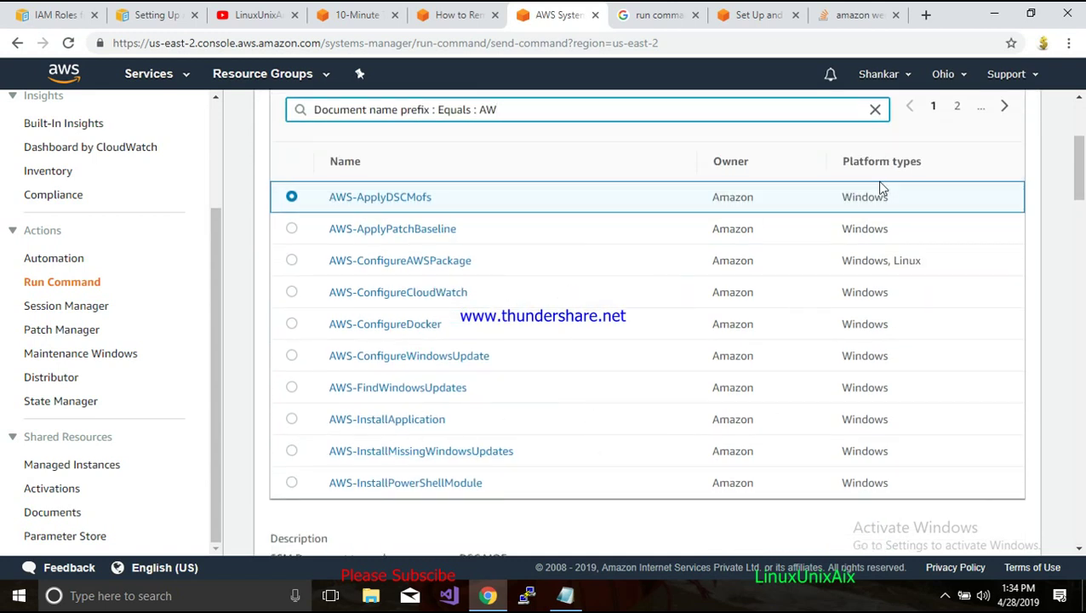
# Select the AWS-RunShellScript document on the third page of results, keeping the default document version
pyautogui.click(956, 109)
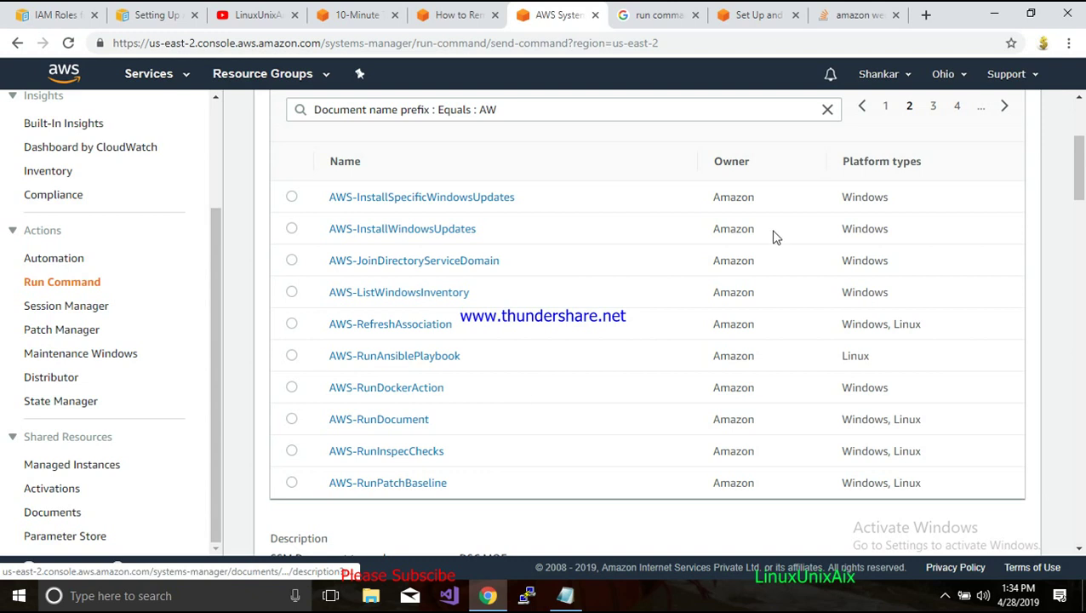
pyautogui.click(933, 109)
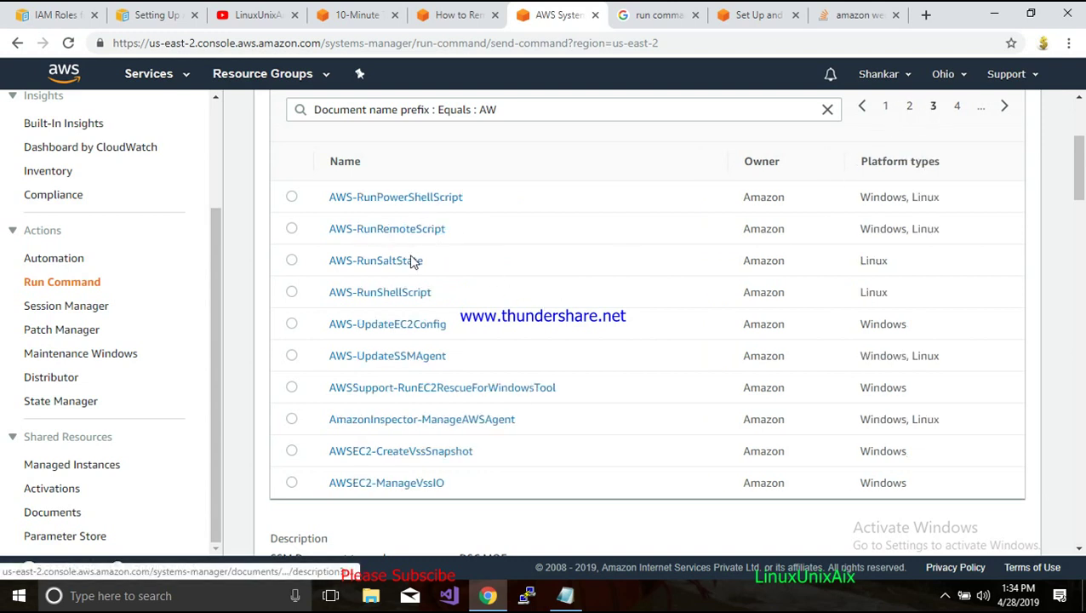
pyautogui.click(291, 294)
pyautogui.scroll(-4, 371, 400)
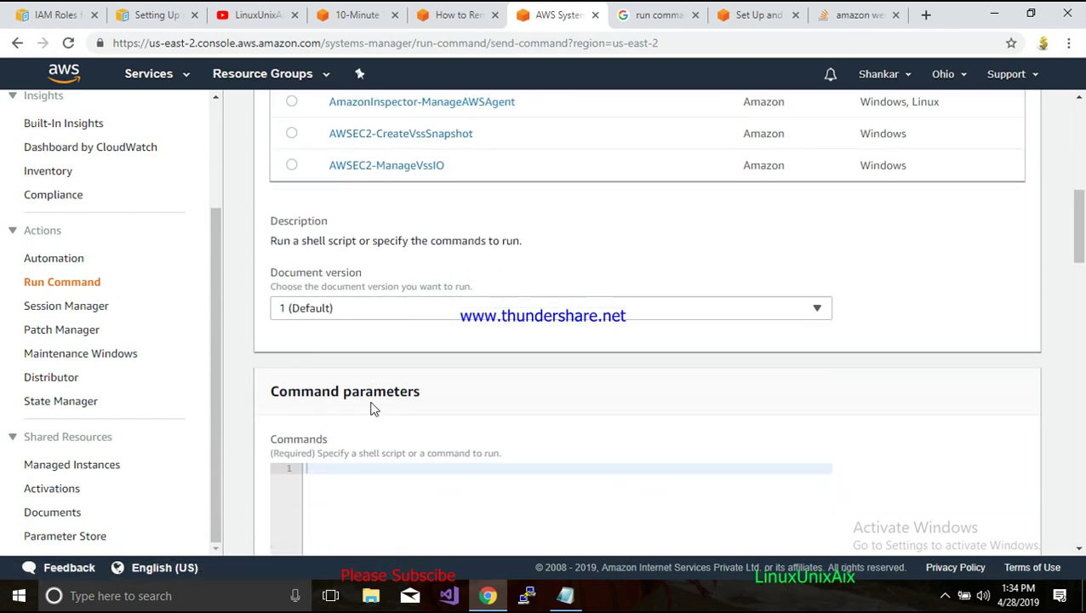
pyautogui.scroll(-1, 409, 358)
pyautogui.scroll(4, 455, 315)
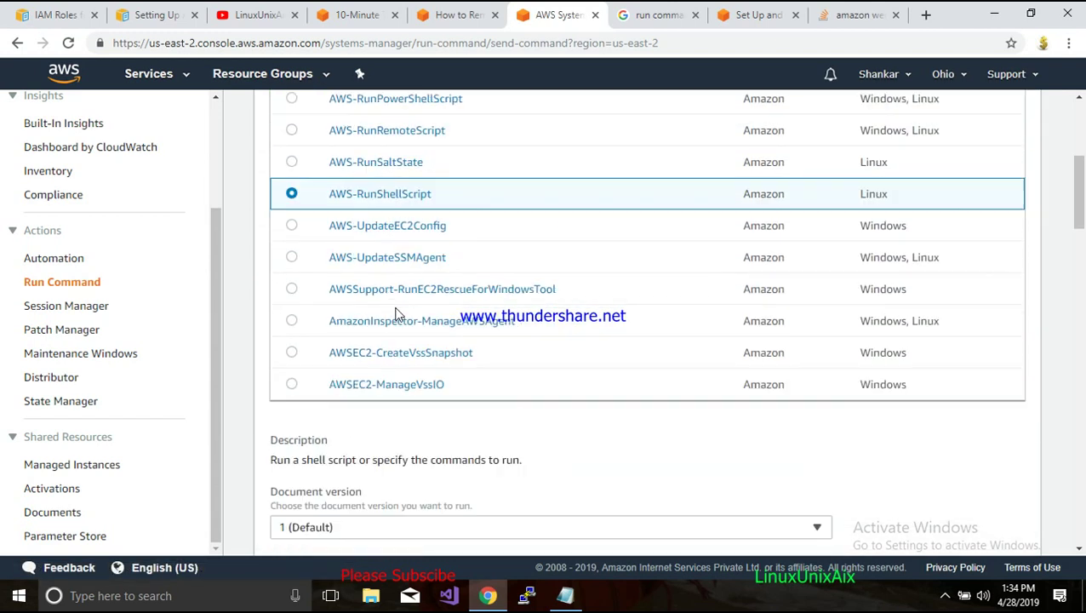
pyautogui.scroll(2, 383, 357)
pyautogui.scroll(-4, 412, 388)
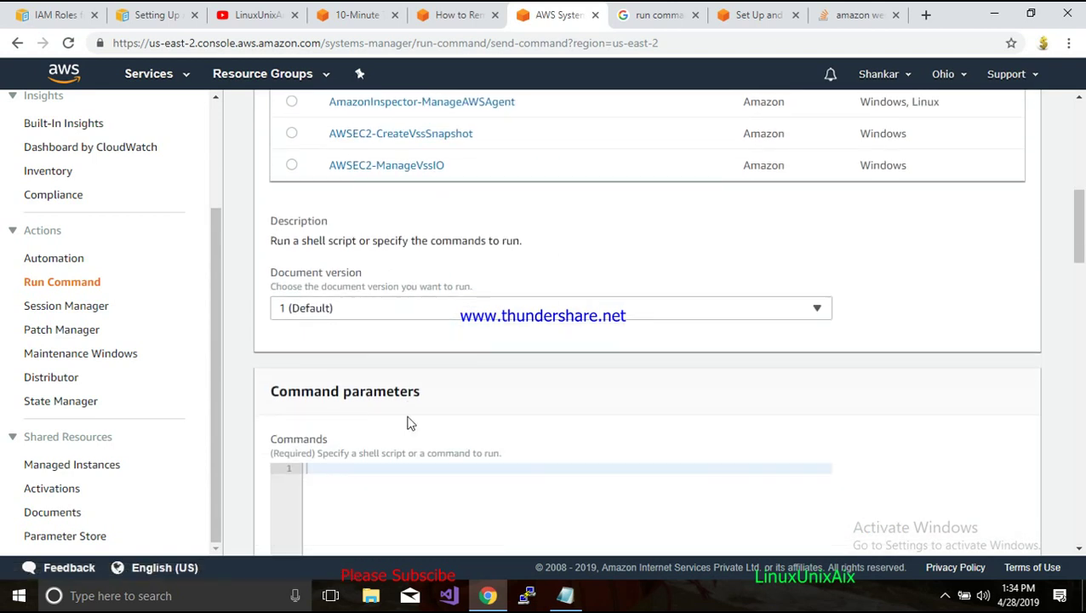
# Enter the shell commands hostname, whoami, uptime, date and ls -ltr, separated by blank lines, as the command parameters
pyautogui.scroll(-2, 408, 425)
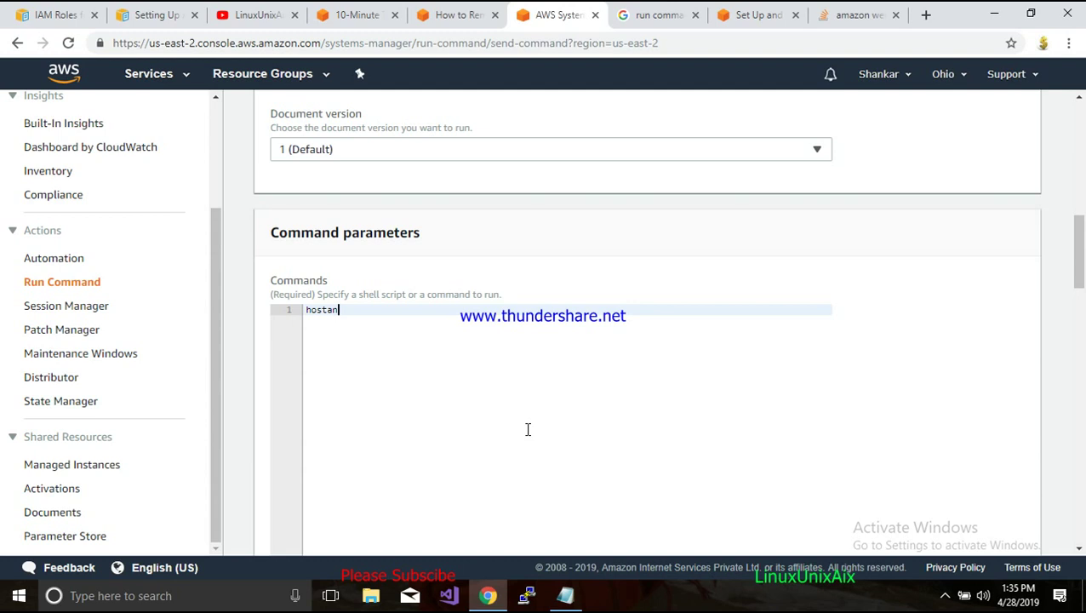
pyautogui.write('e')
pyautogui.press('Return')
pyautogui.press('Return')
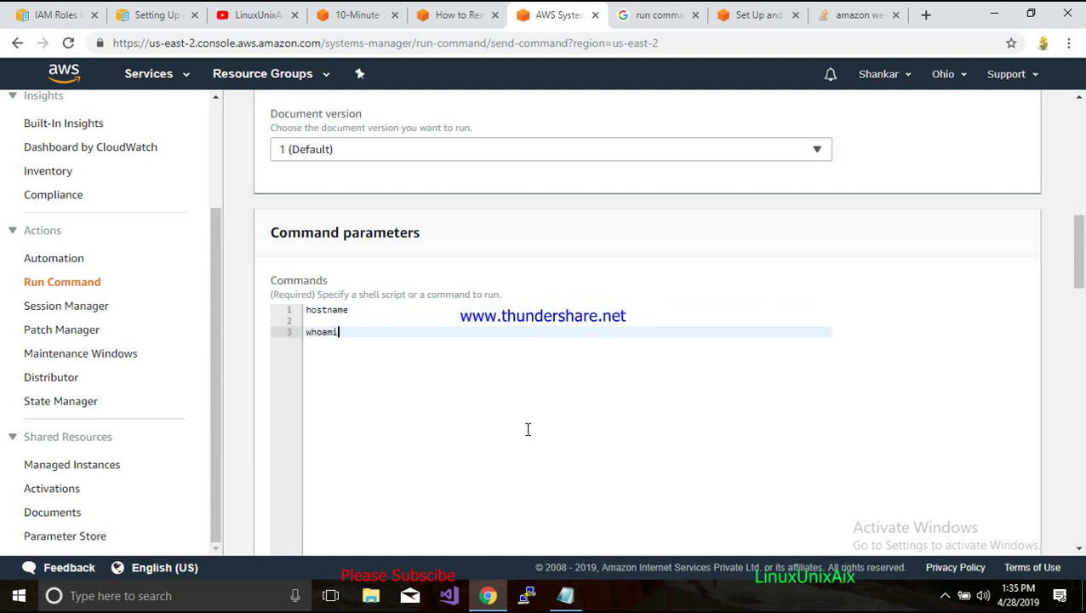
pyautogui.write('whoami')
pyautogui.press('Return')
pyautogui.press('Return')
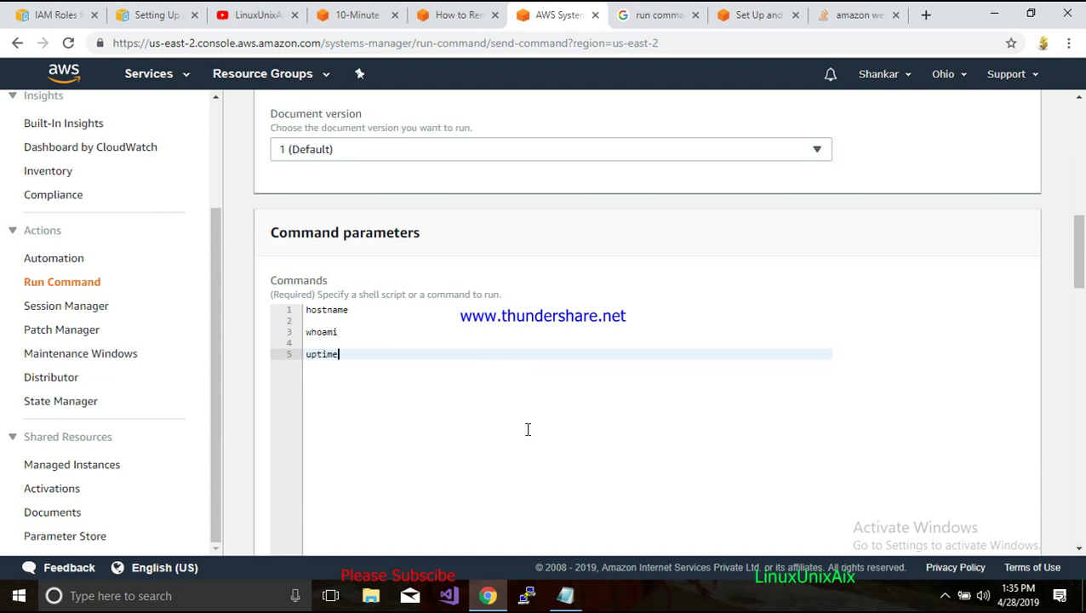
pyautogui.write('uptime')
pyautogui.press('Return')
pyautogui.press('Return')
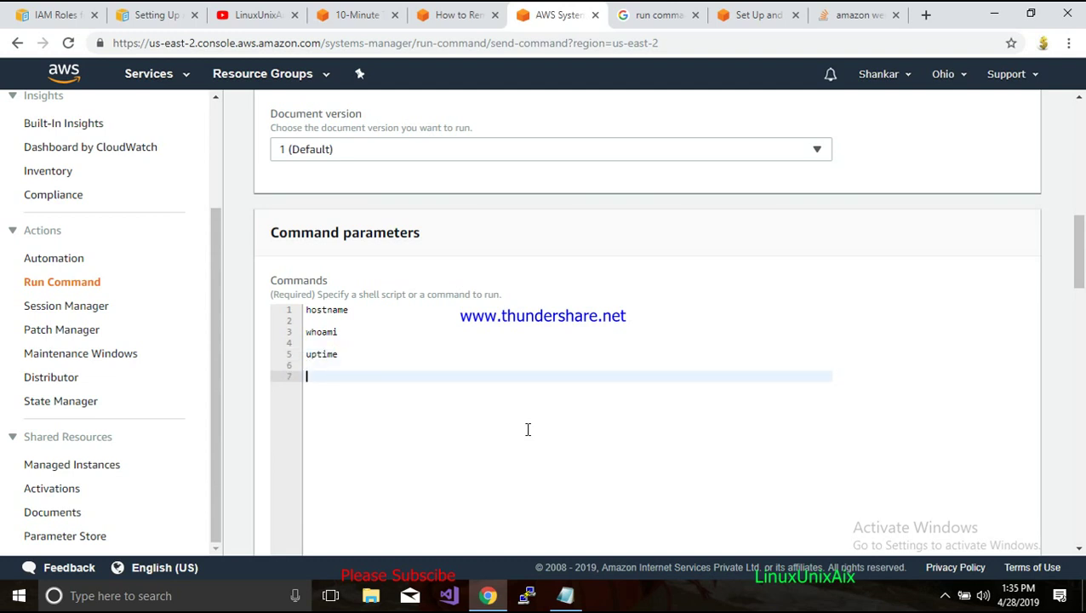
pyautogui.write('date')
pyautogui.press('Return')
pyautogui.press('Return')
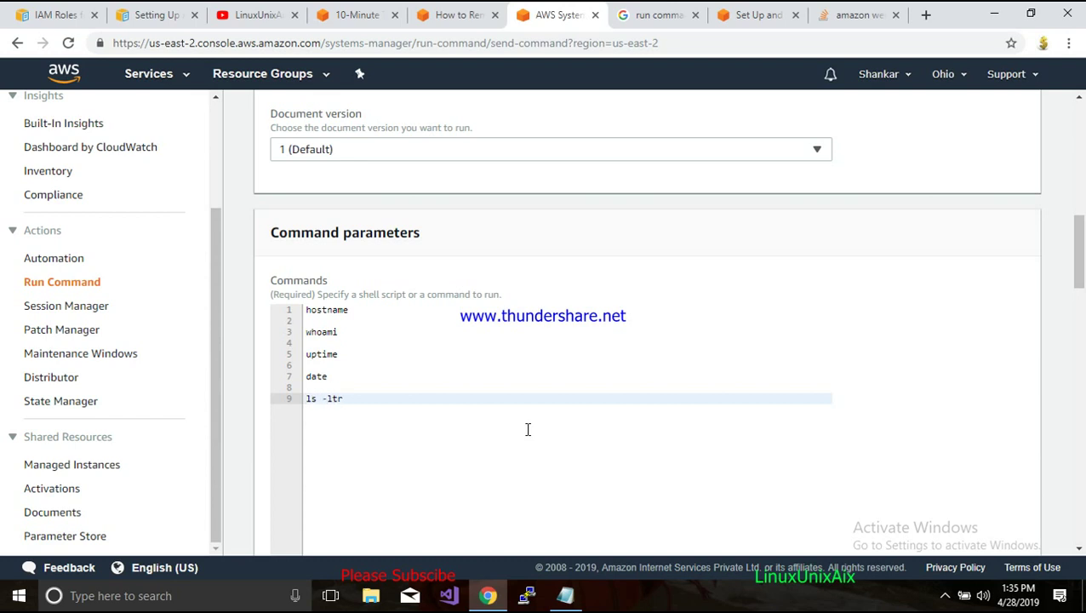
pyautogui.write('ls -ltr')
# Review the entered commands, the optional working directory and the execution timeout, leaving the directory empty
pyautogui.scroll(-2, 493, 444)
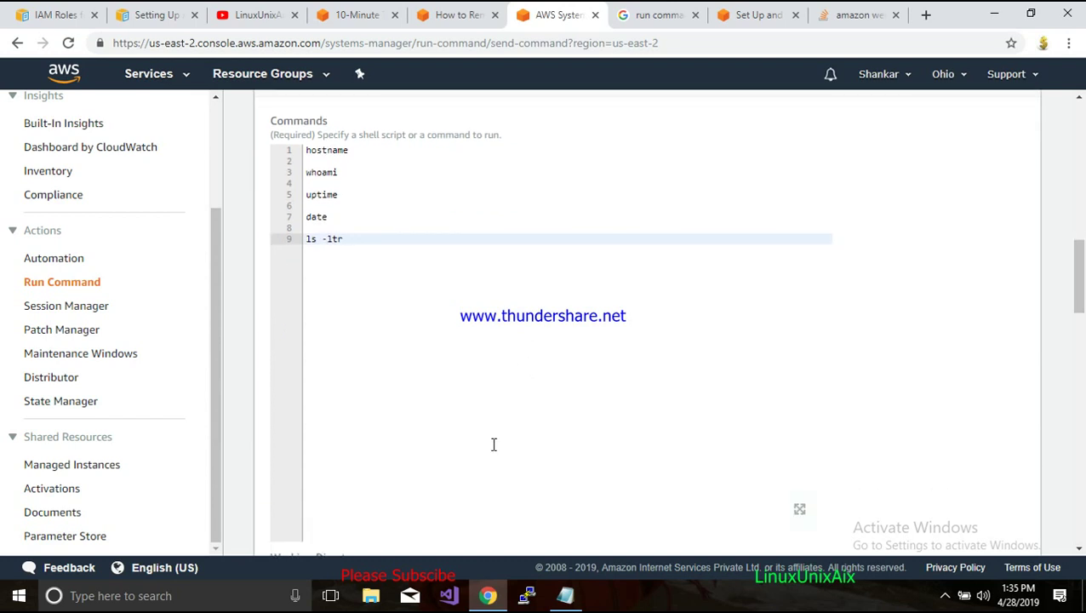
pyautogui.scroll(2, 493, 445)
pyautogui.scroll(-5, 493, 444)
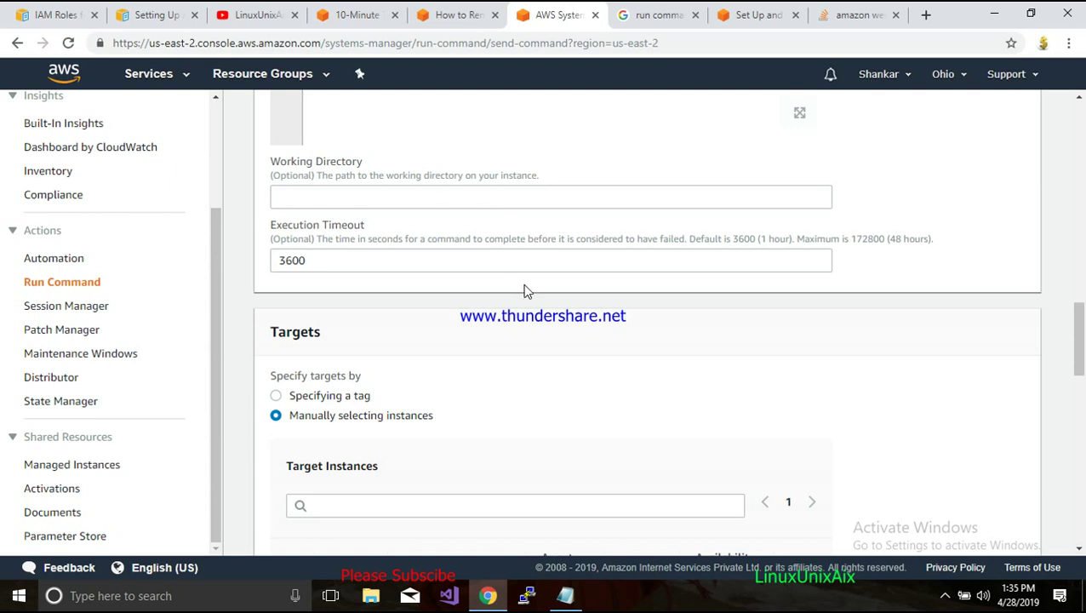
pyautogui.scroll(3, 414, 408)
pyautogui.scroll(-2, 412, 430)
pyautogui.click(294, 273)
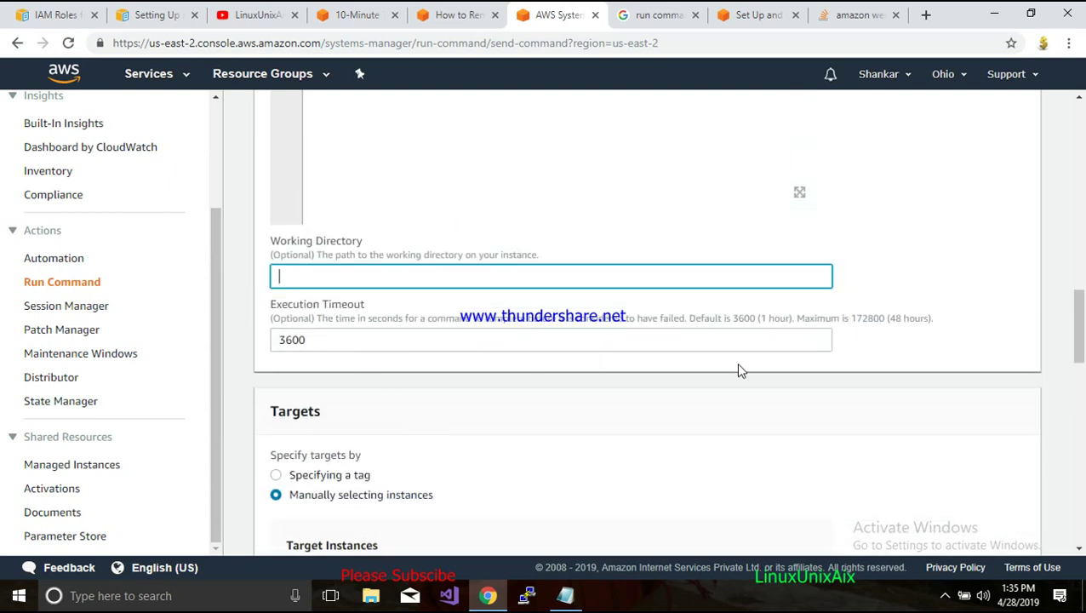
# Target the running instance named "Amazon instance using AMI role" by manual selection
pyautogui.scroll(-2, 738, 370)
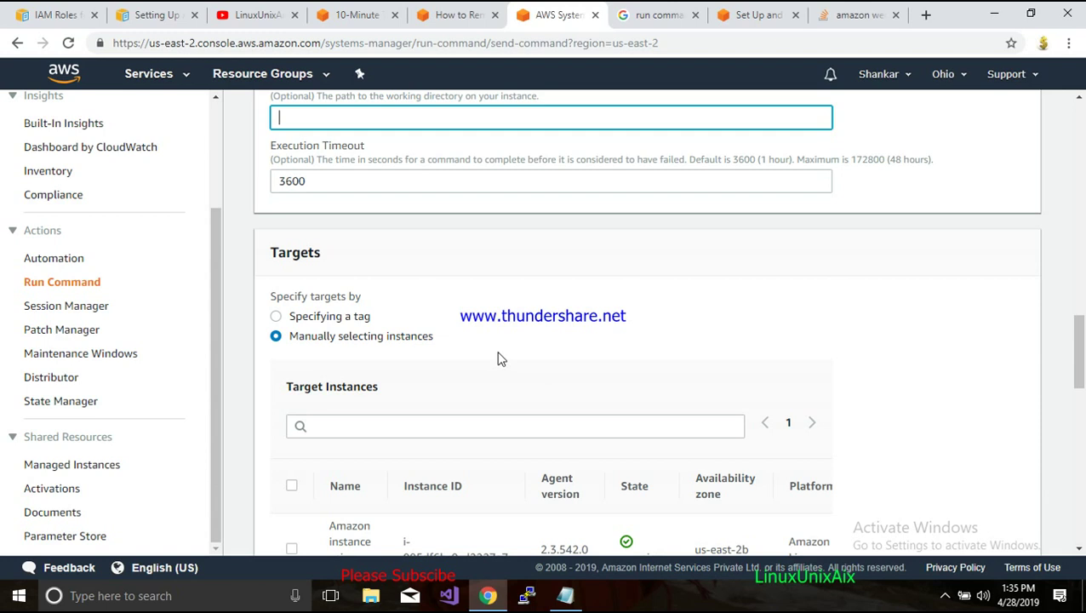
pyautogui.scroll(-2, 502, 358)
pyautogui.click(291, 388)
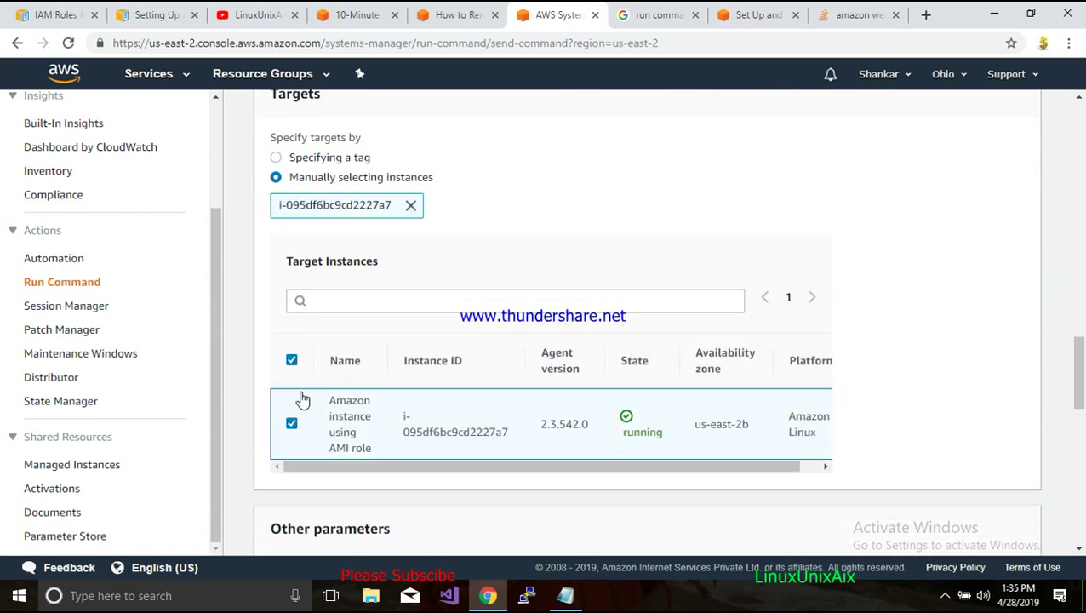
# Leave the comment empty and write the command output to S3 bucket shankar361 with key prefix outputDirectory
pyautogui.scroll(-2, 649, 454)
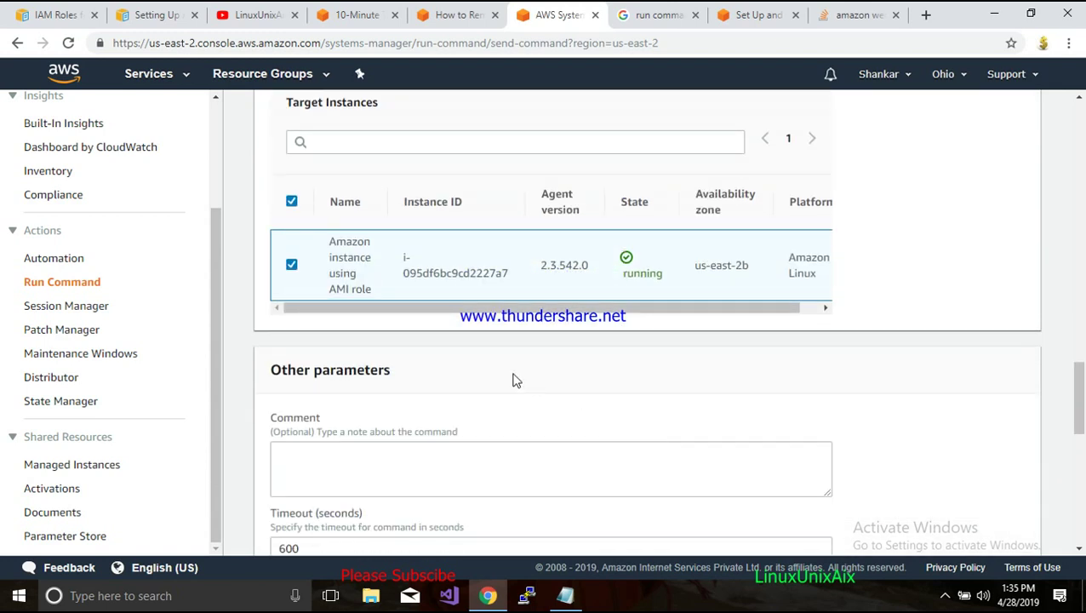
pyautogui.scroll(-2, 502, 374)
pyautogui.click(611, 333)
pyautogui.scroll(-2, 740, 336)
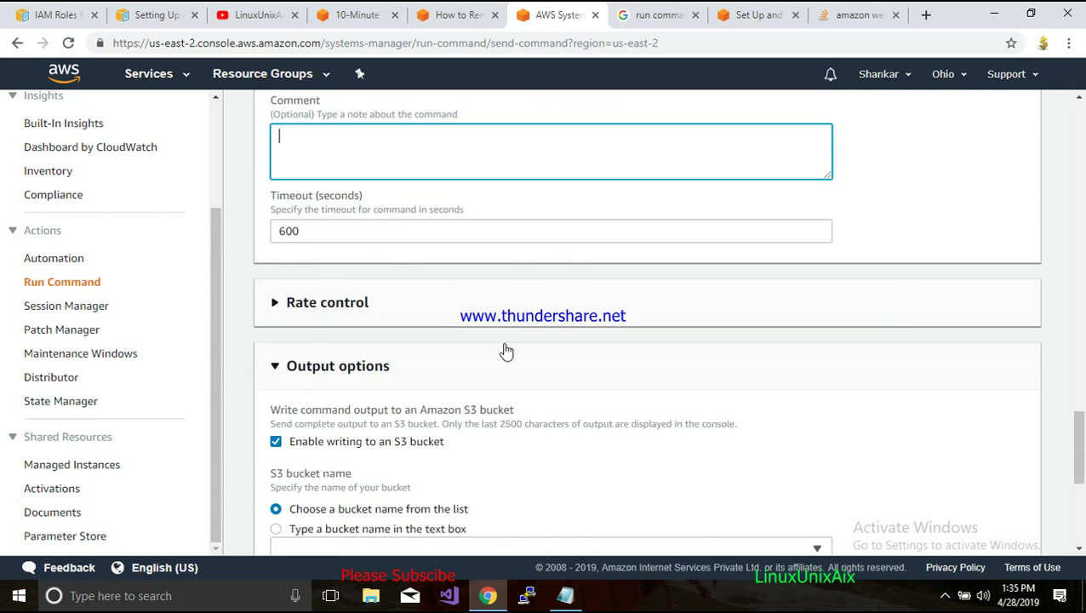
pyautogui.scroll(-2, 504, 354)
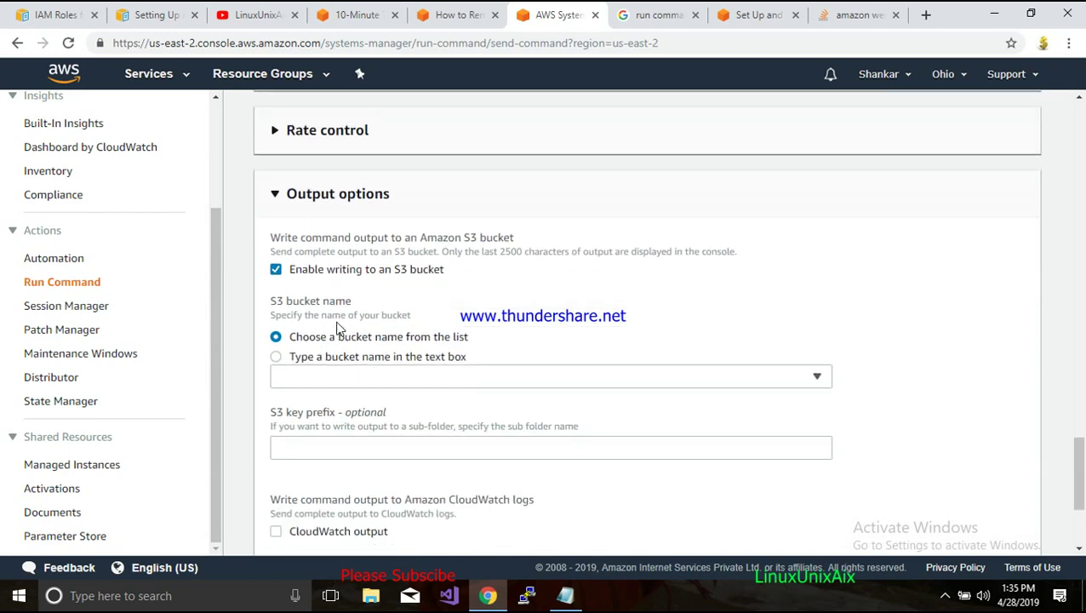
pyautogui.scroll(-1, 339, 331)
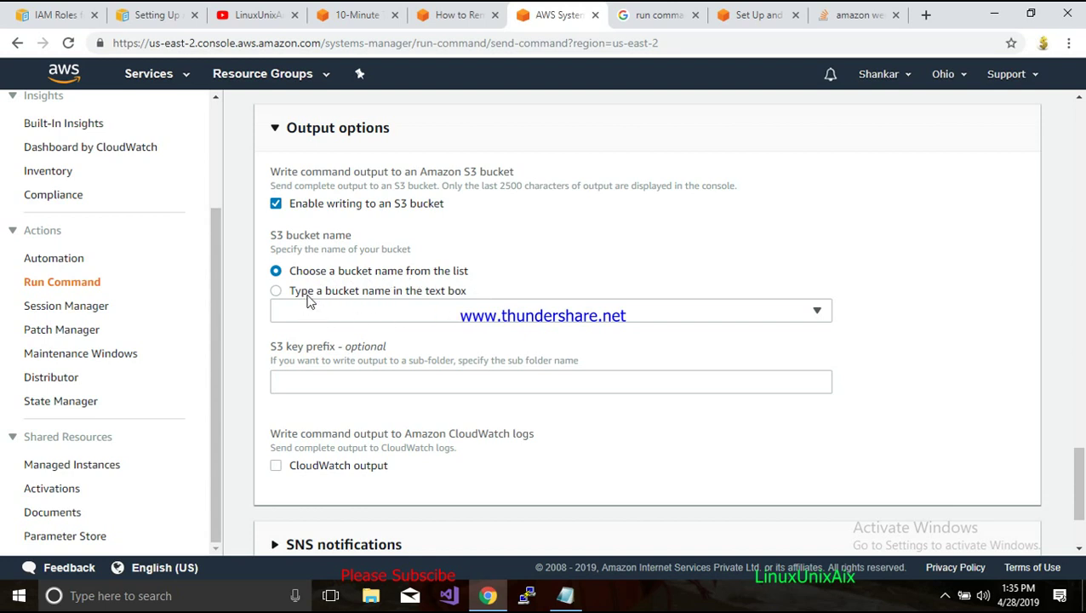
pyautogui.click(421, 318)
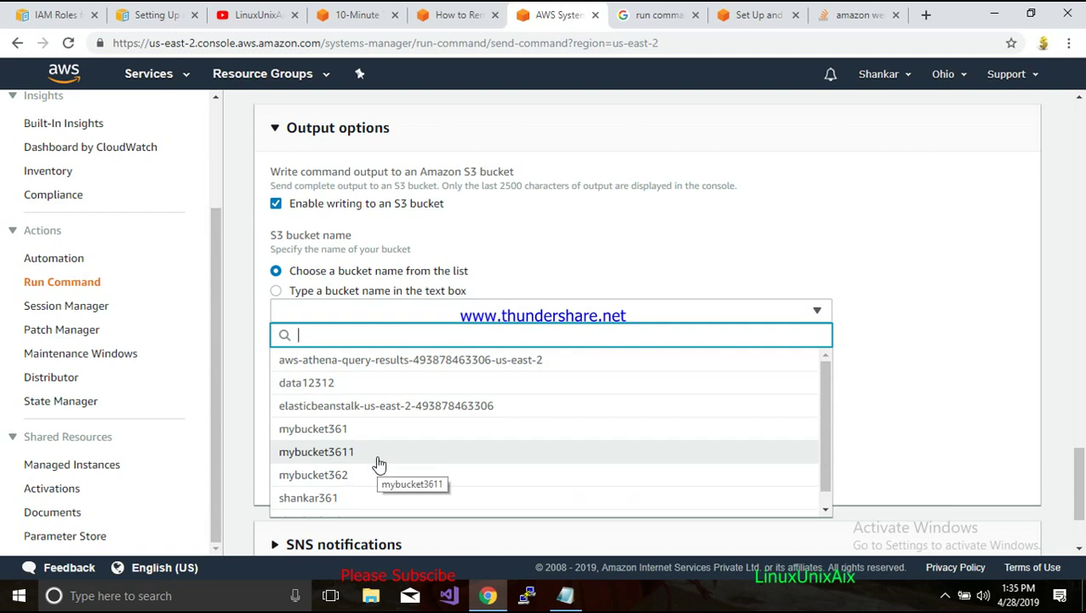
pyautogui.click(320, 498)
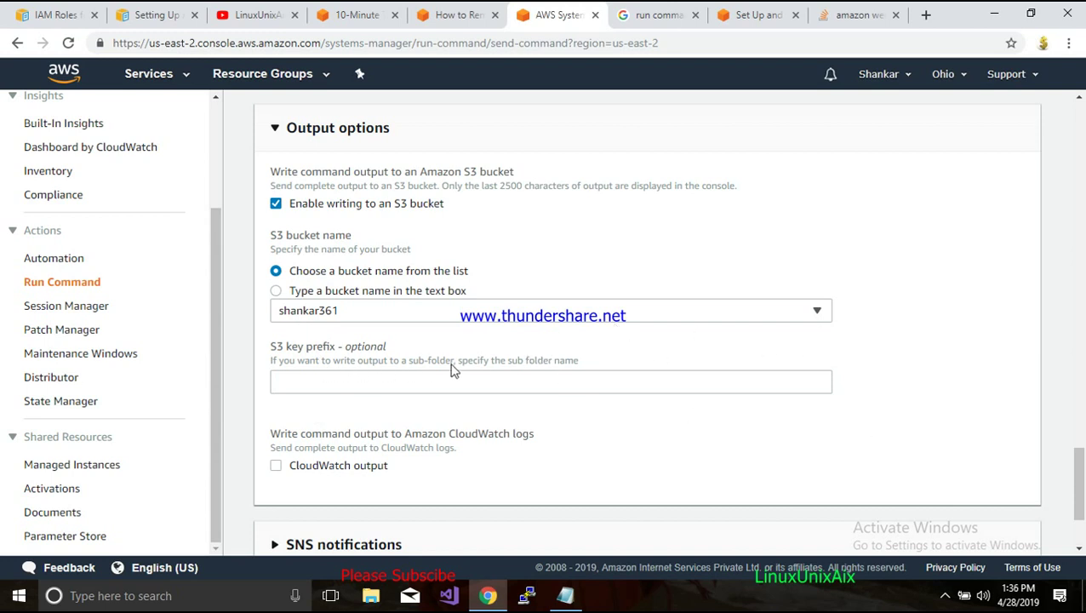
pyautogui.click(465, 377)
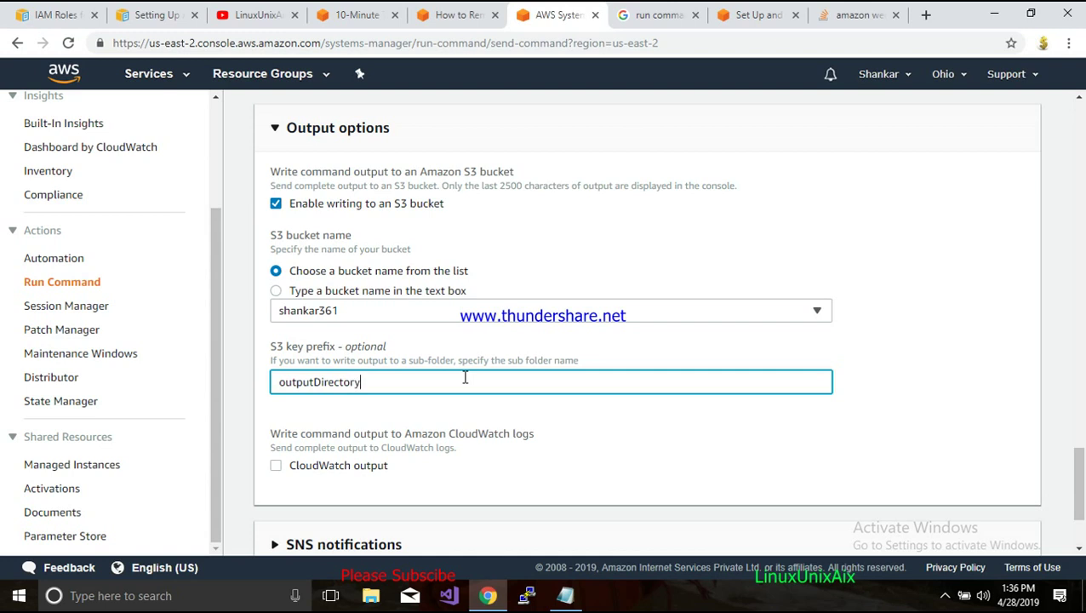
pyautogui.click(439, 421)
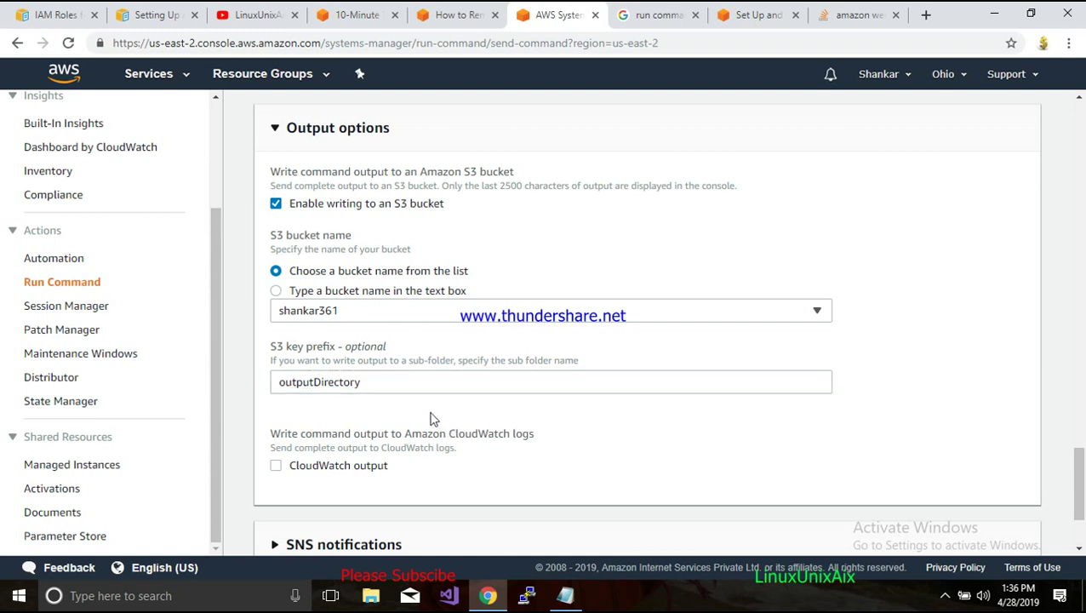
# Expand the AWS command line interface section and examine the equivalent Linux CLI command, including its list of shell commands
pyautogui.scroll(-2, 429, 417)
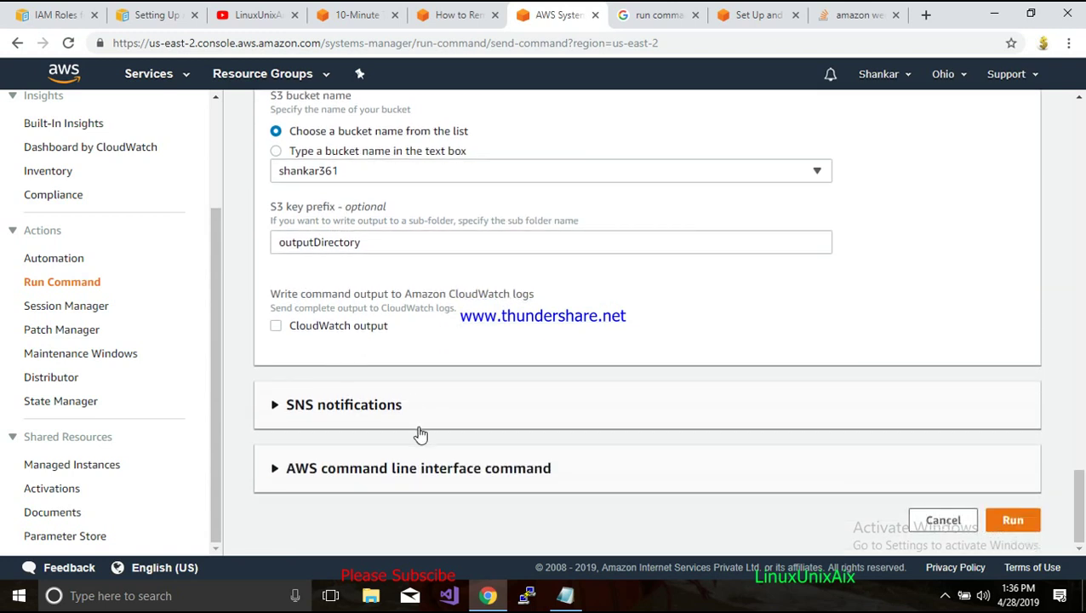
pyautogui.click(375, 468)
pyautogui.scroll(-3, 570, 460)
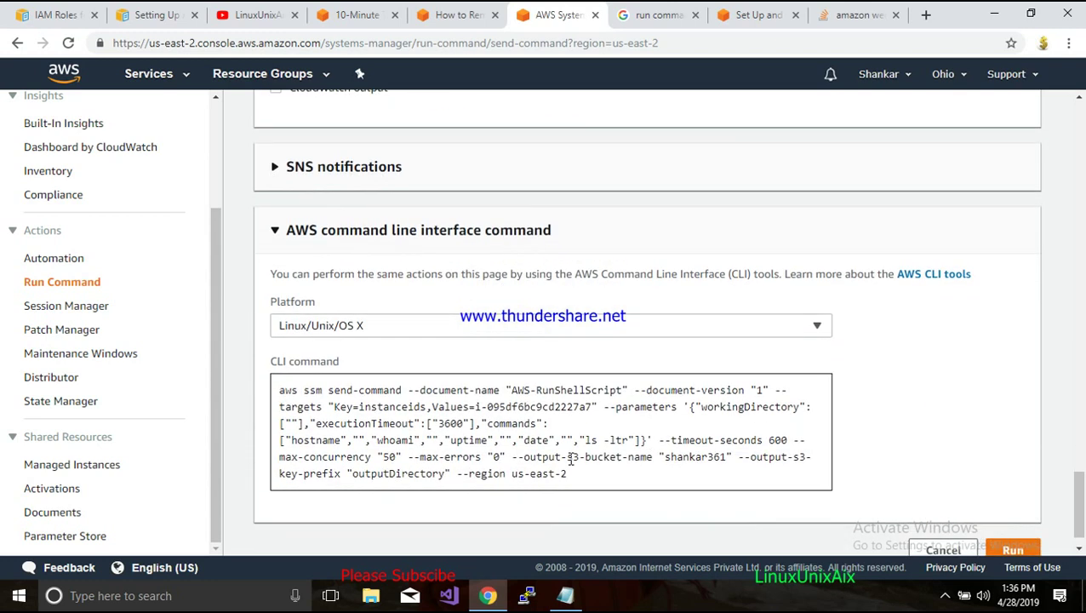
pyautogui.moveTo(283, 391); pyautogui.dragTo(626, 489)
pyautogui.click(343, 429)
pyautogui.moveTo(282, 391); pyautogui.dragTo(606, 496)
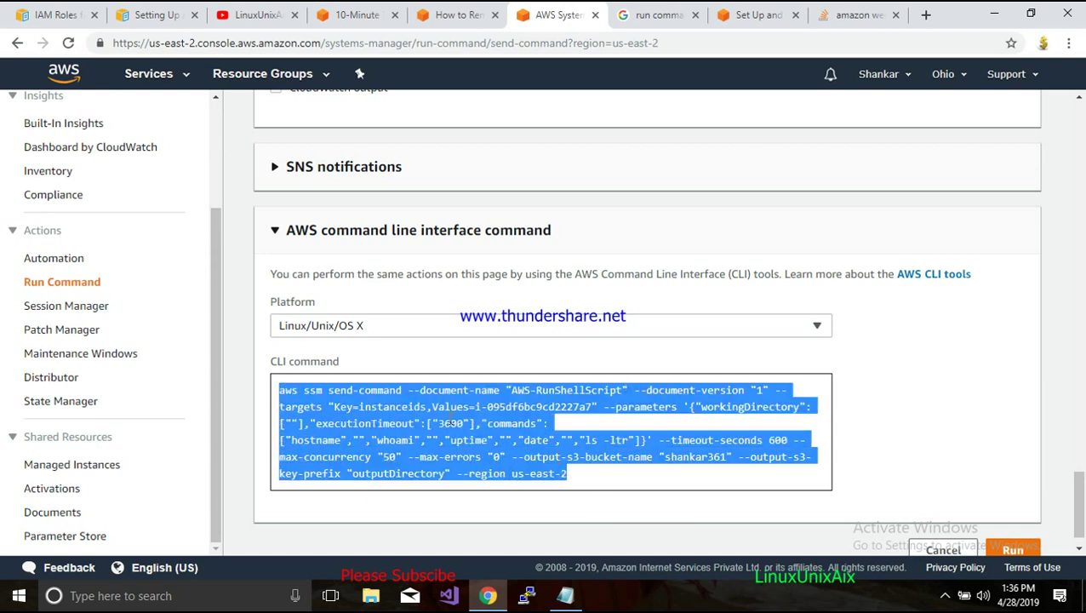
pyautogui.scroll(-1, 681, 438)
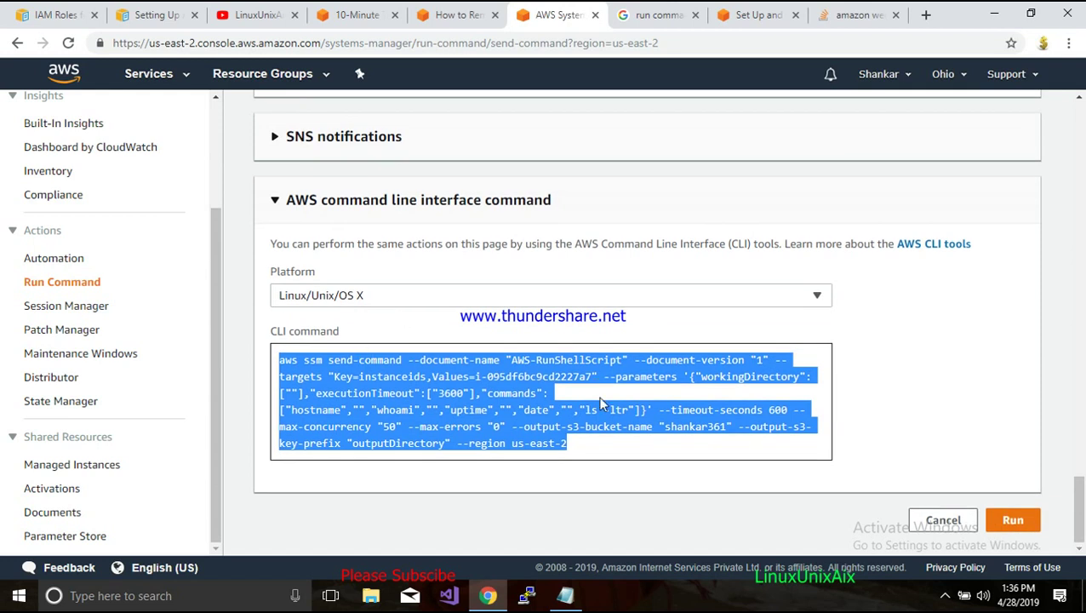
pyautogui.click(356, 387)
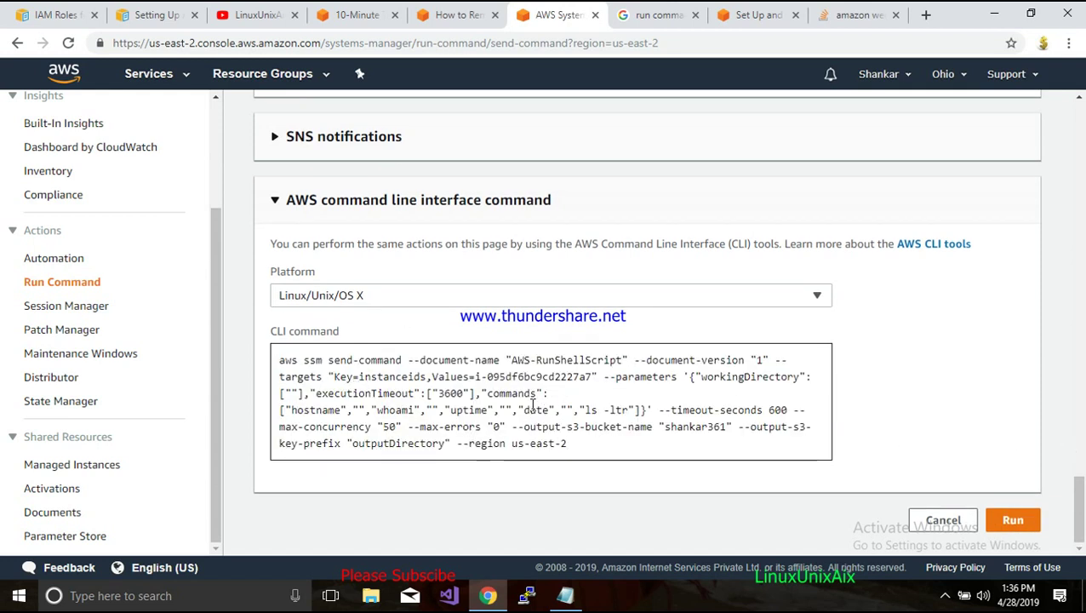
pyautogui.moveTo(283, 411); pyautogui.dragTo(643, 414)
pyautogui.click(551, 377)
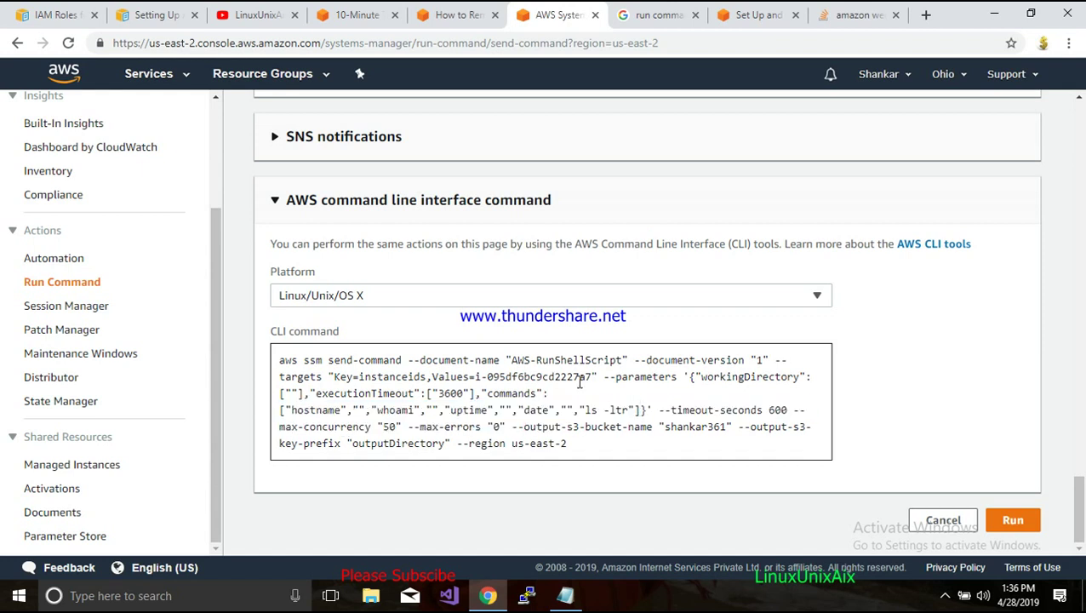
# Run the shell script command on the selected instance and refresh its command status
pyautogui.click(1012, 520)
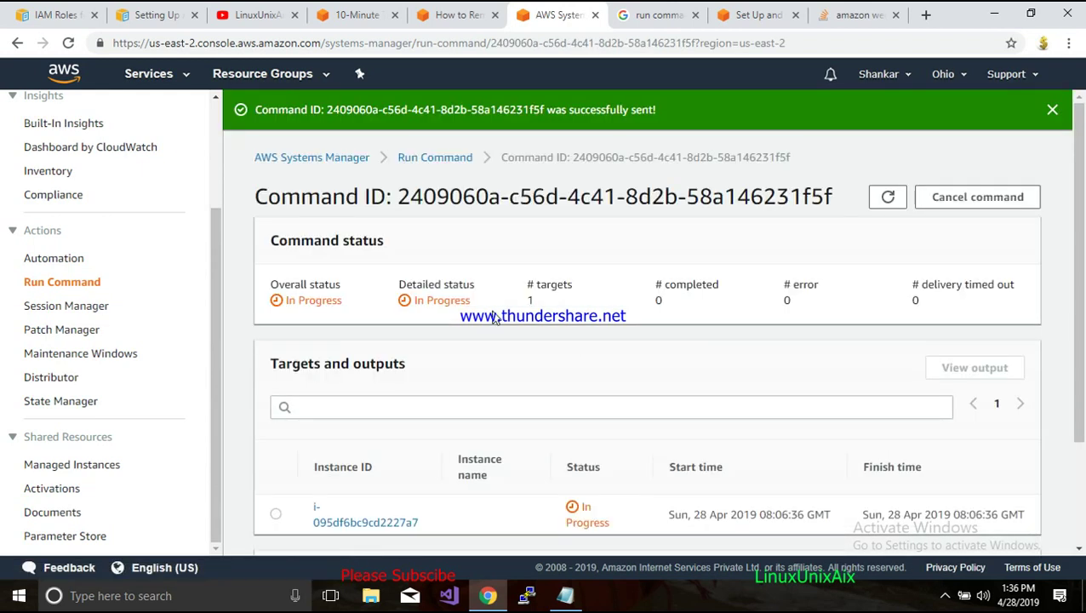
pyautogui.scroll(-1, 630, 383)
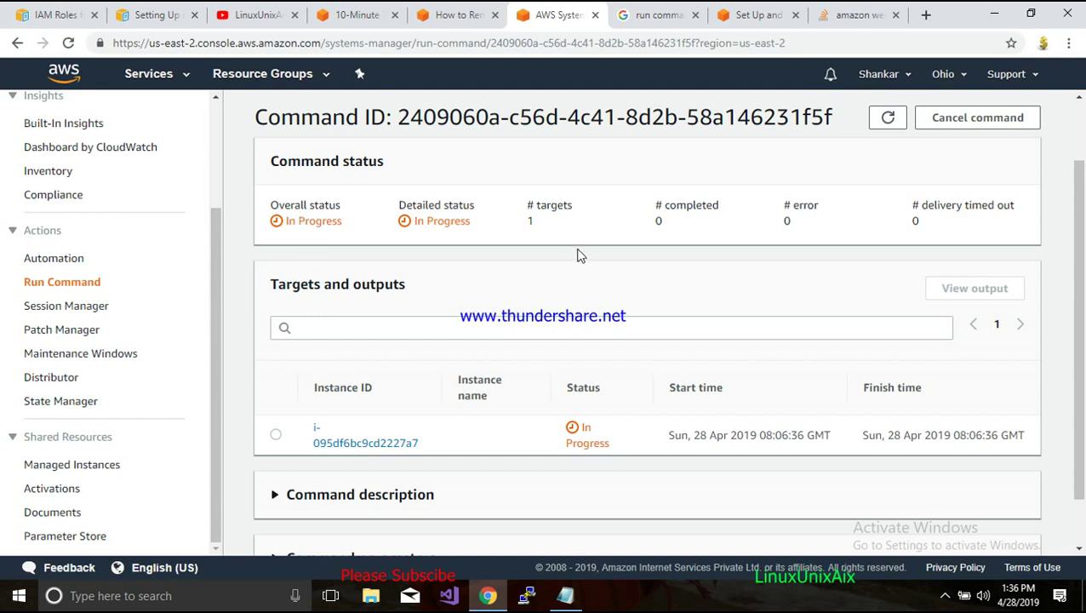
pyautogui.scroll(-1, 574, 276)
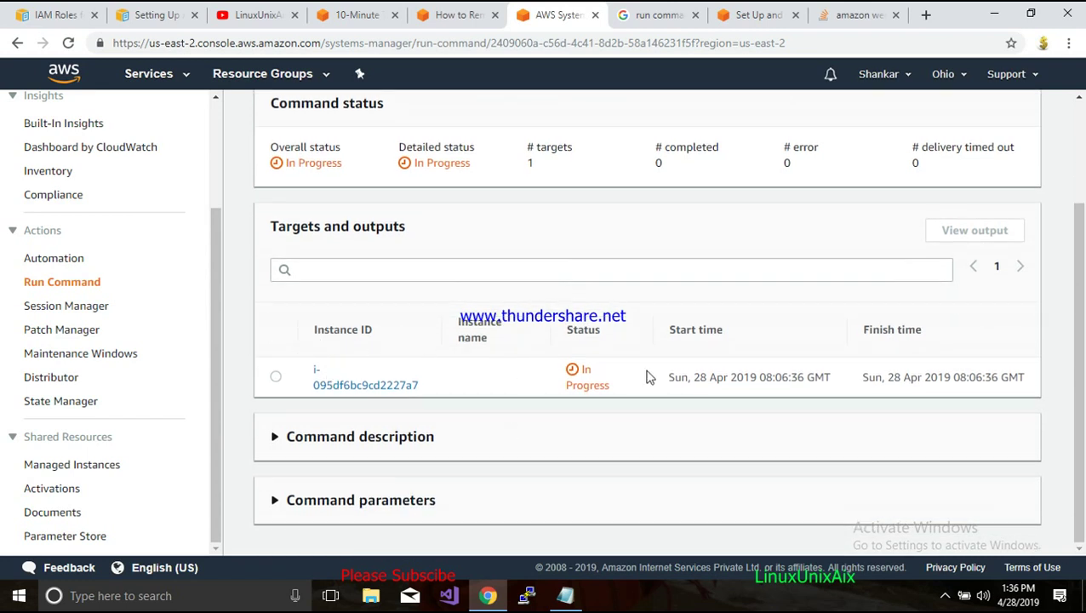
pyautogui.scroll(3, 904, 212)
pyautogui.click(890, 197)
pyautogui.scroll(-2, 872, 289)
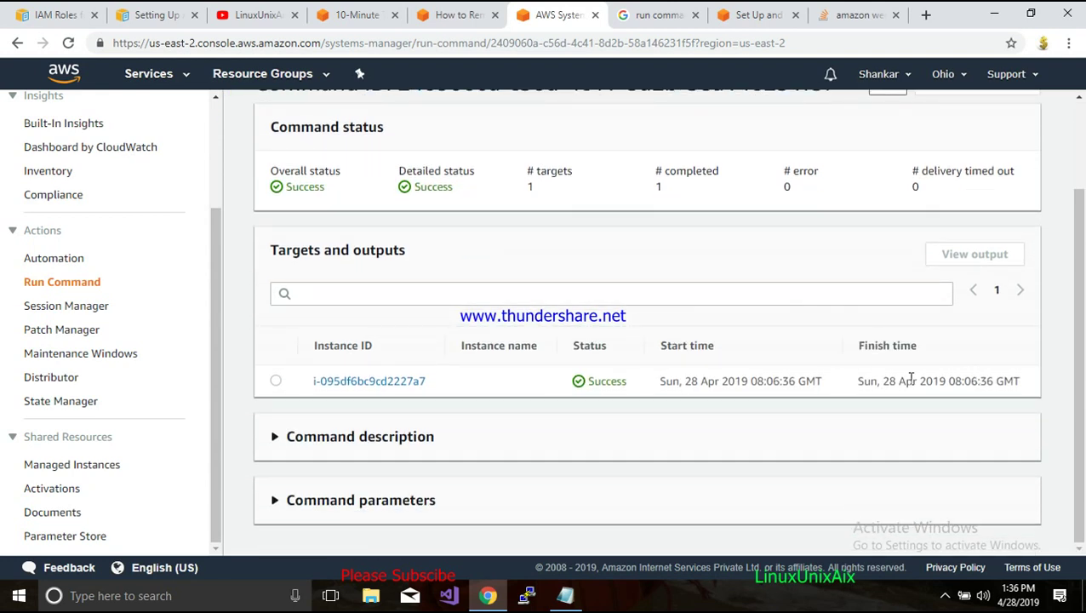
# Open the command output for the target instance and expand the Step 1 output
pyautogui.click(275, 380)
pyautogui.click(971, 254)
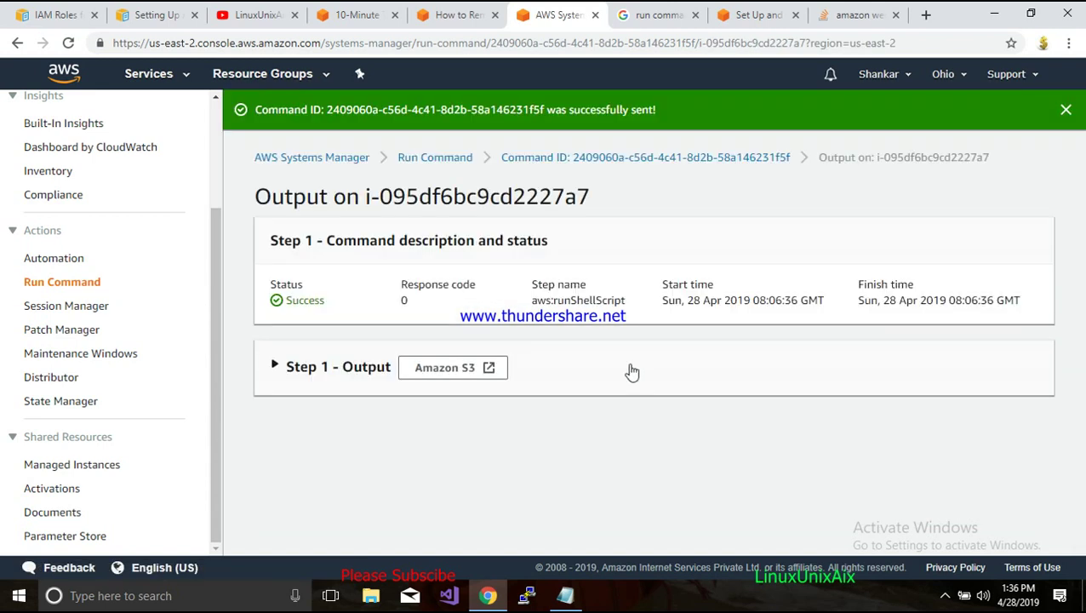
pyautogui.click(277, 367)
pyautogui.scroll(-5, 619, 419)
pyautogui.scroll(5, 618, 417)
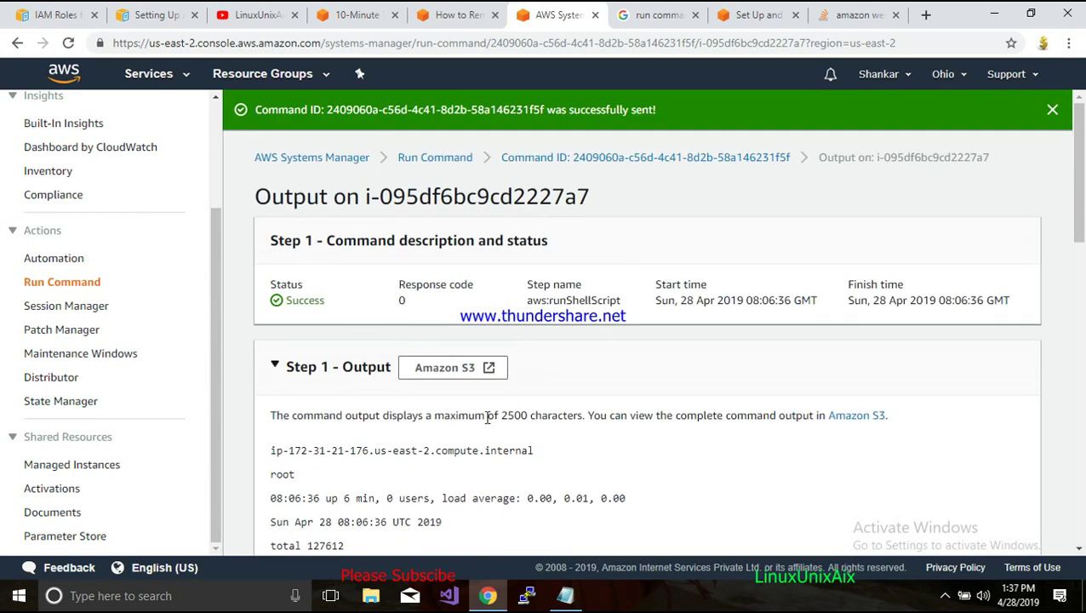
# Read the note on the output's character limit and check how the listing ends
pyautogui.scroll(-3, 723, 414)
pyautogui.moveTo(383, 181); pyautogui.dragTo(590, 181)
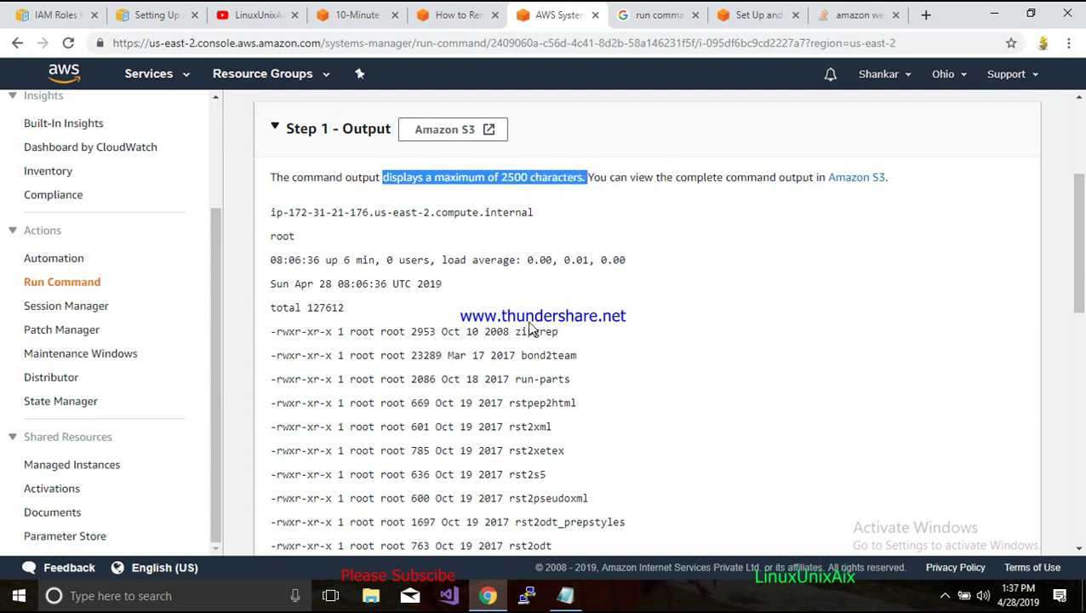
pyautogui.scroll(-15, 529, 327)
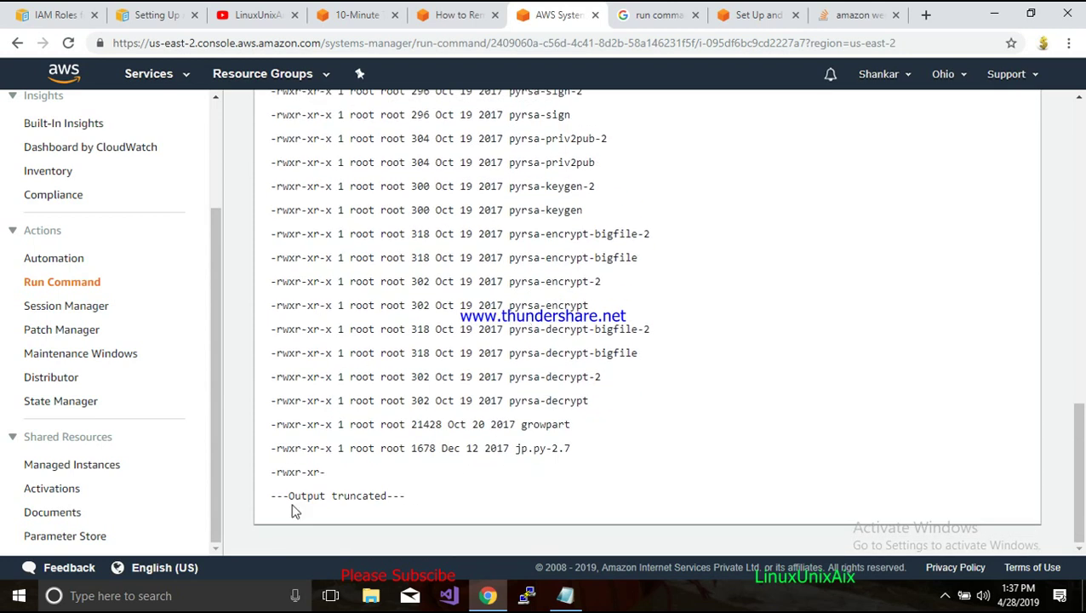
pyautogui.scroll(17, 318, 495)
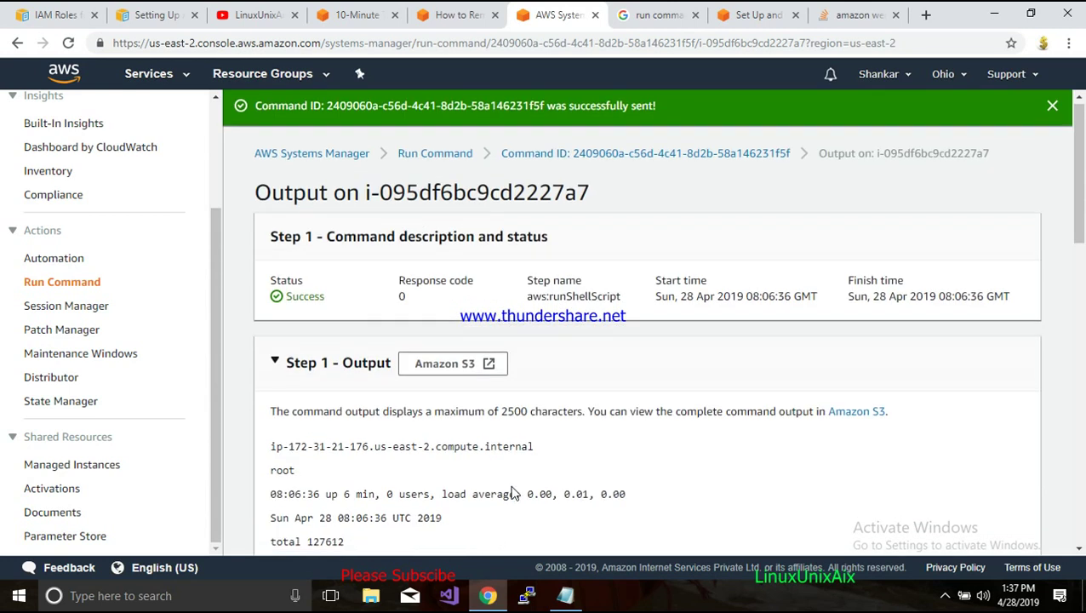
# Examine the output lines for hostname, whoami, uptime, date and ls -ltr down to the end of the listing
pyautogui.scroll(-2, 338, 314)
pyautogui.moveTo(274, 291); pyautogui.dragTo(549, 291)
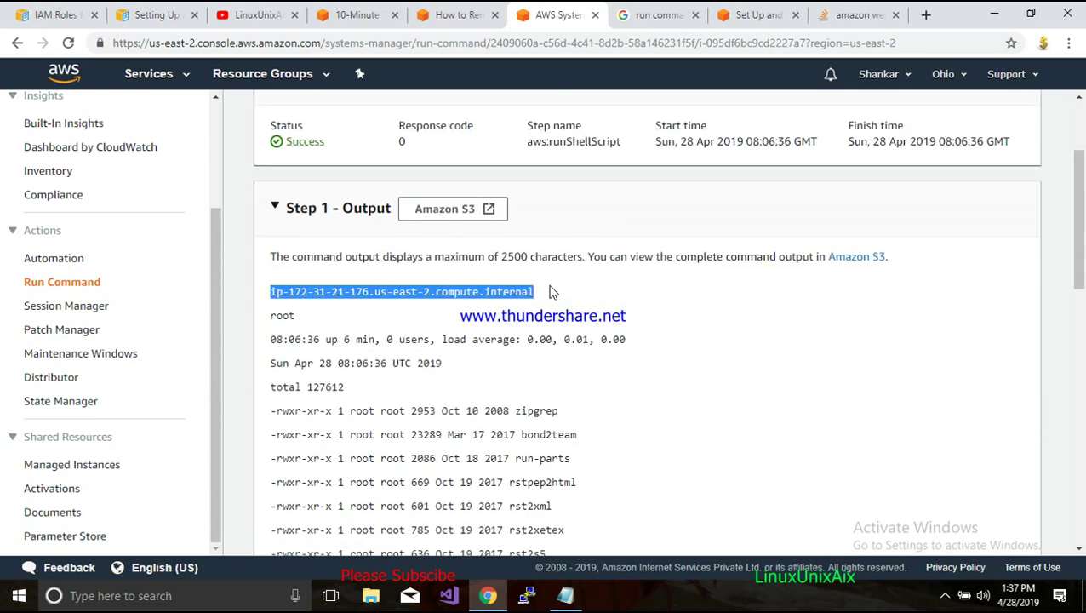
pyautogui.moveTo(269, 316); pyautogui.dragTo(303, 317)
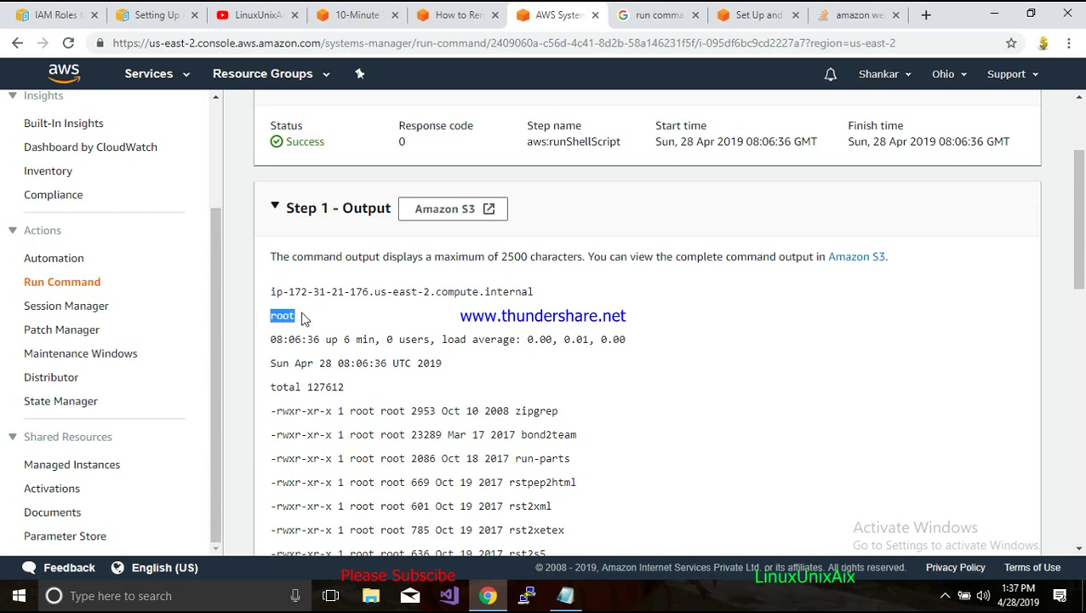
pyautogui.click(293, 324)
pyautogui.moveTo(273, 339); pyautogui.dragTo(627, 339)
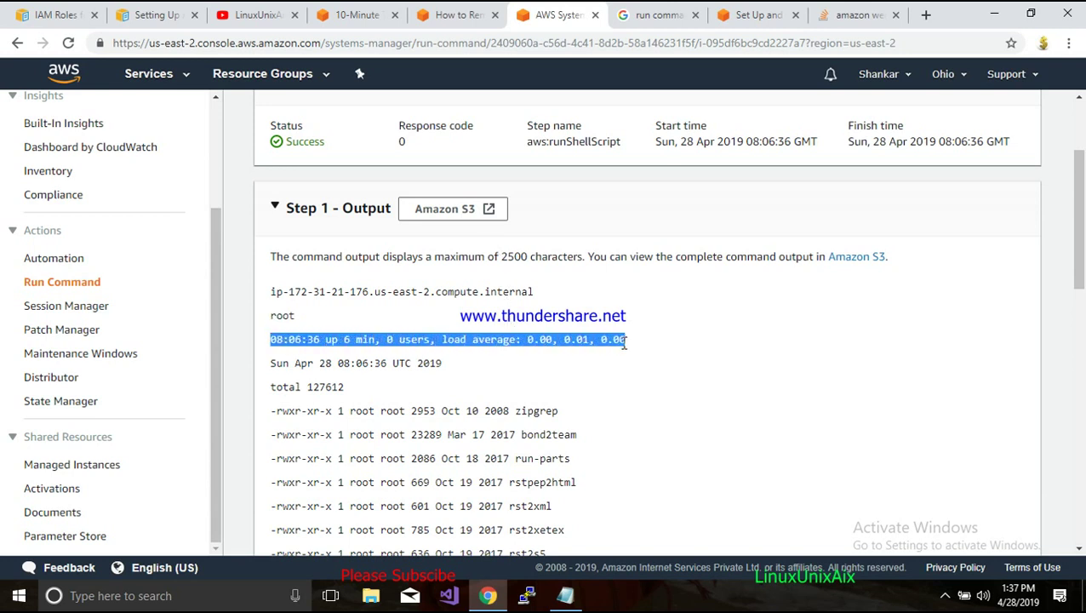
pyautogui.click(417, 355)
pyautogui.moveTo(287, 342); pyautogui.dragTo(370, 342)
pyautogui.click(396, 347)
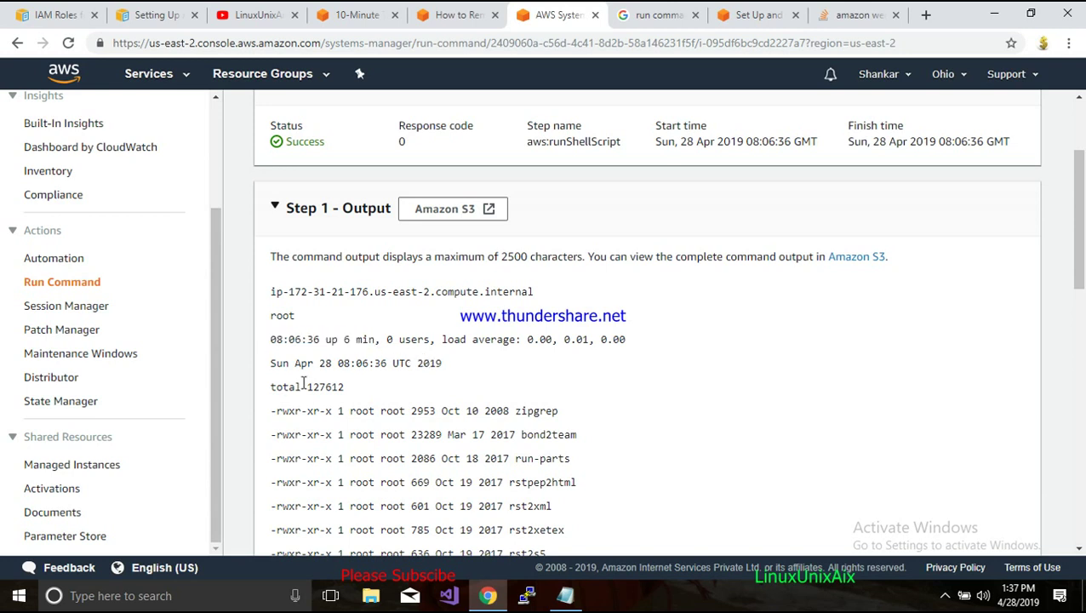
pyautogui.moveTo(285, 364); pyautogui.dragTo(527, 366)
pyautogui.moveTo(300, 388); pyautogui.dragTo(570, 510)
pyautogui.click(570, 502)
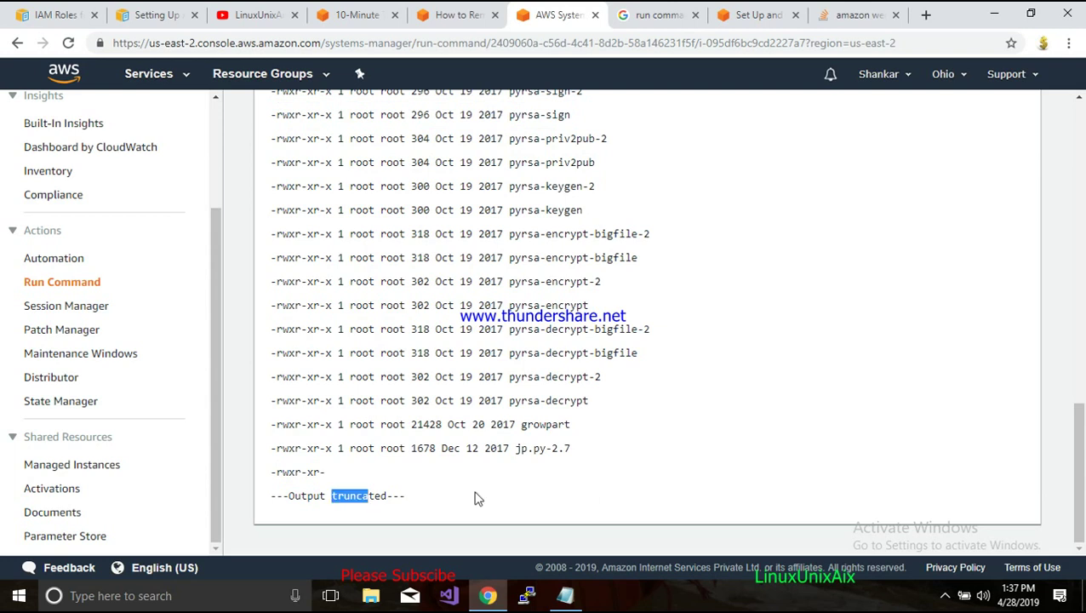
# Open the complete command output in Amazon S3 and check the bucket and outputDirectory path to the 0.awsrunShellScript folder
pyautogui.scroll(15, 685, 487)
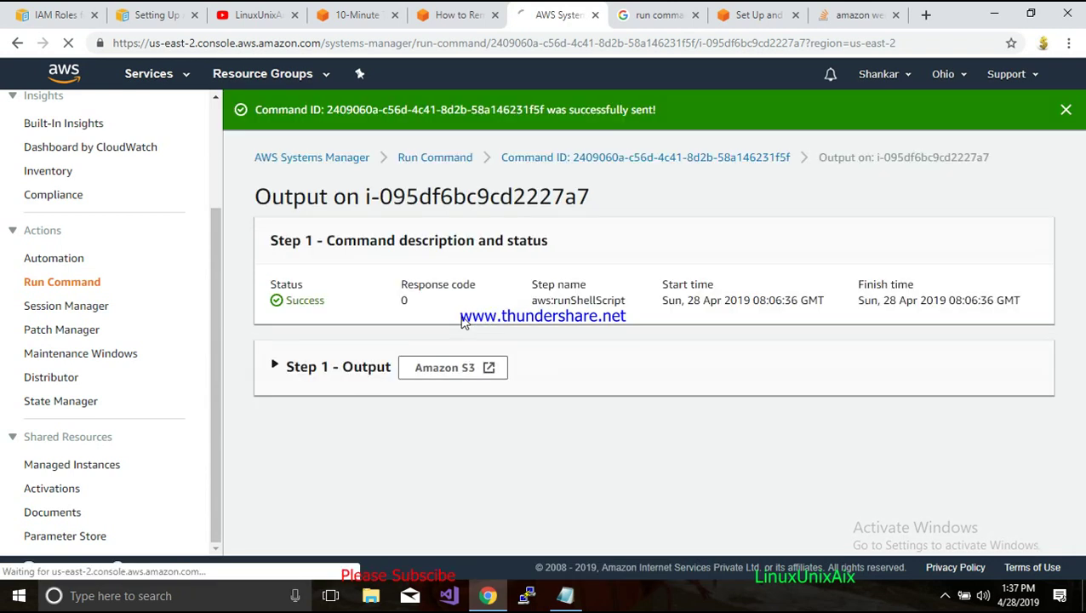
pyautogui.click(456, 316)
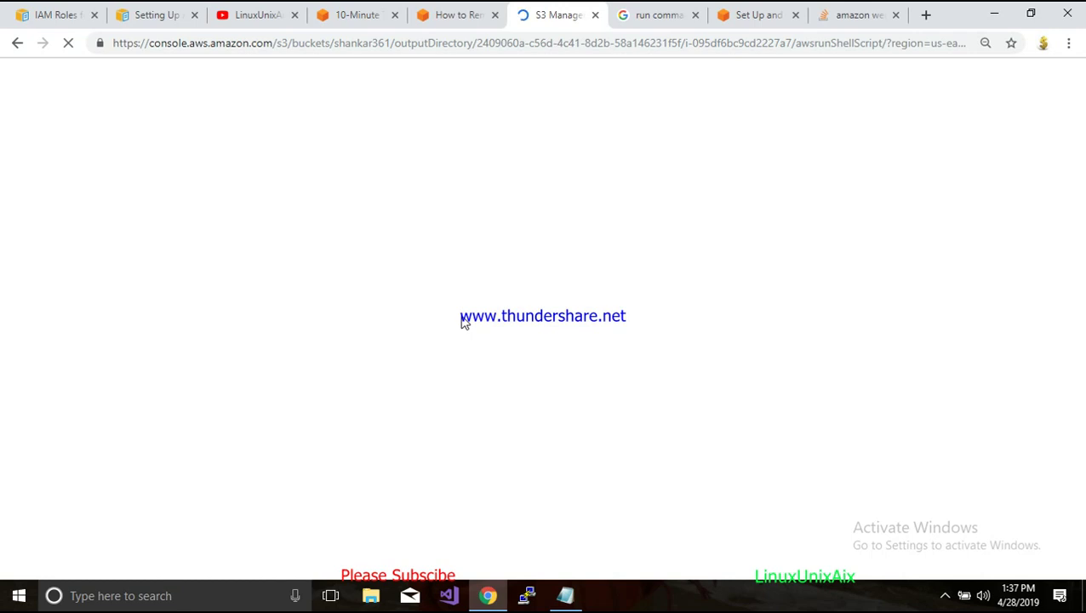
pyautogui.moveTo(394, 45); pyautogui.dragTo(475, 42)
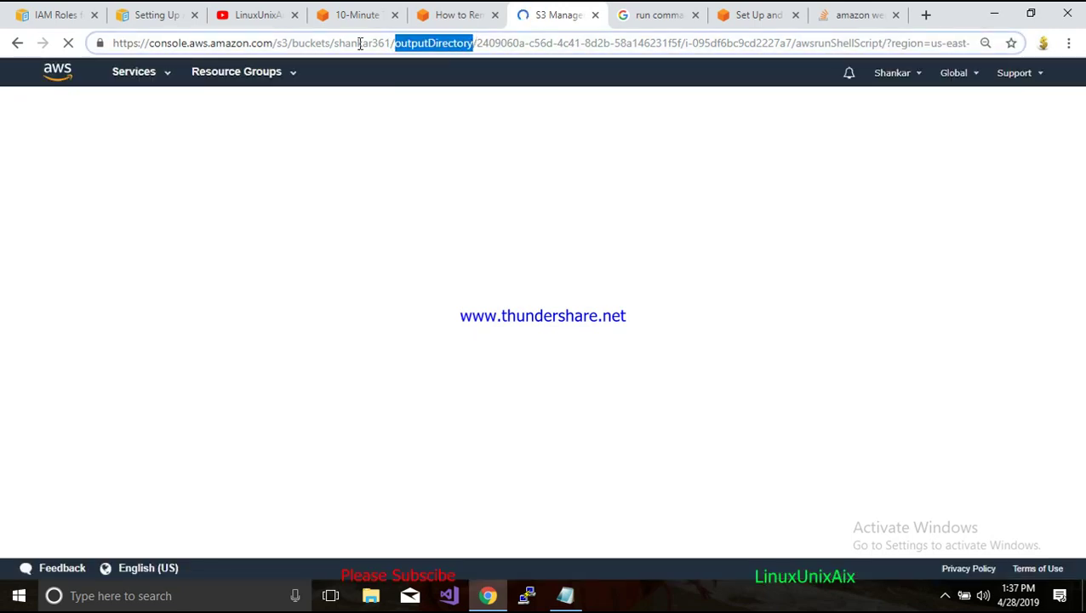
pyautogui.moveTo(336, 43); pyautogui.dragTo(477, 42)
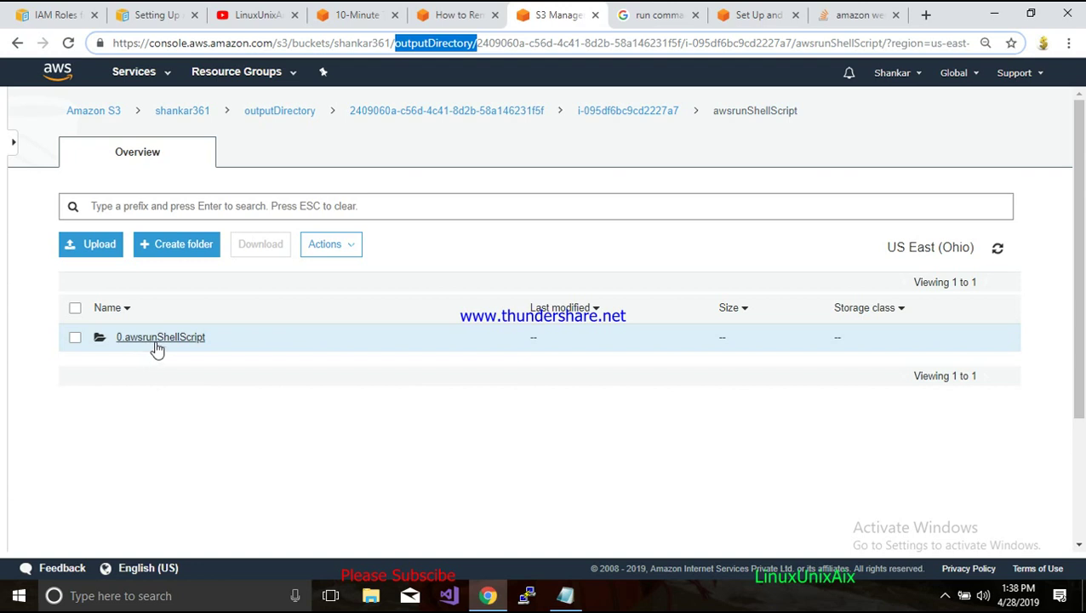
pyautogui.click(76, 339)
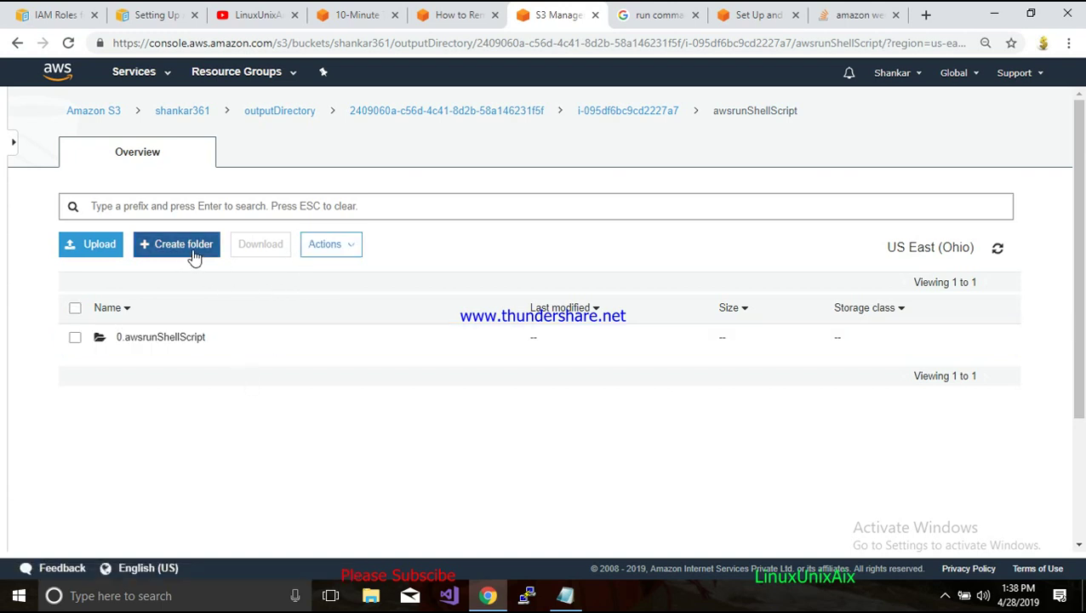
# Check the actions available for the 0.awsrunShellScript folder and refresh the folder listing
pyautogui.click(632, 111)
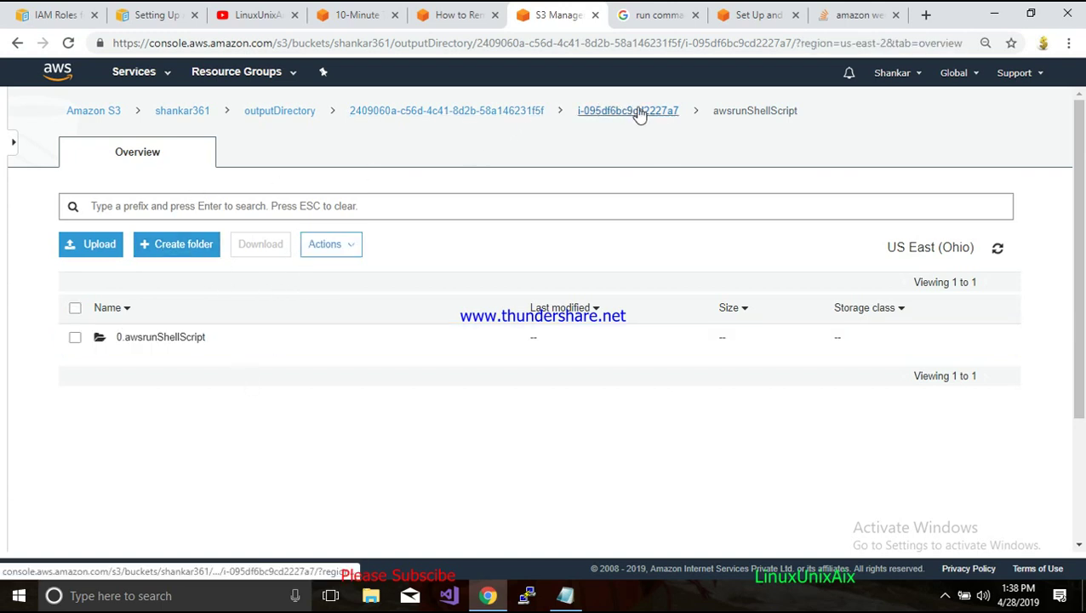
pyautogui.click(146, 343)
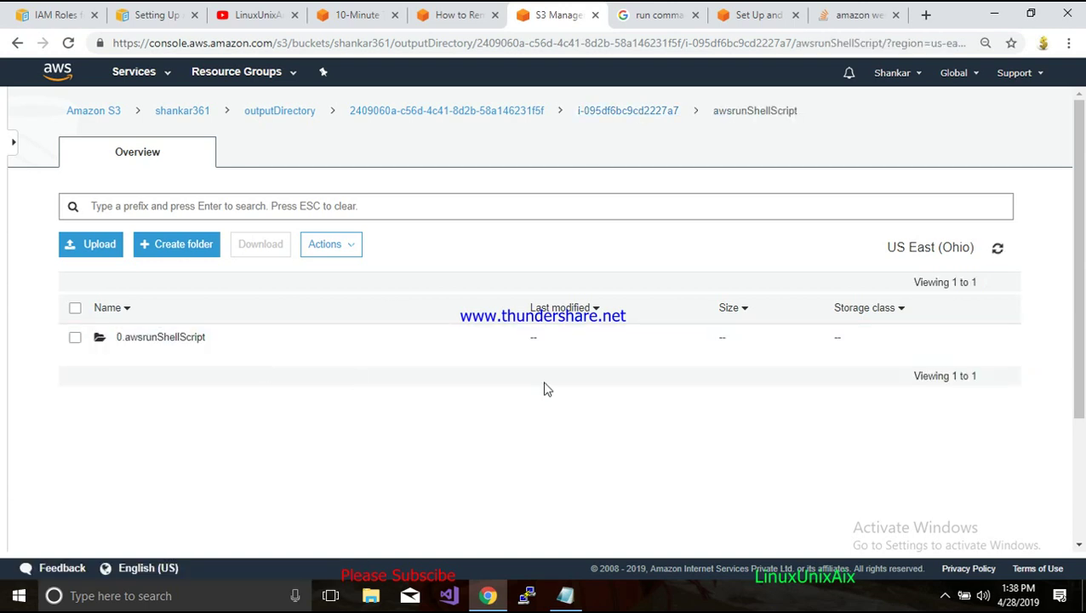
pyautogui.click(75, 337)
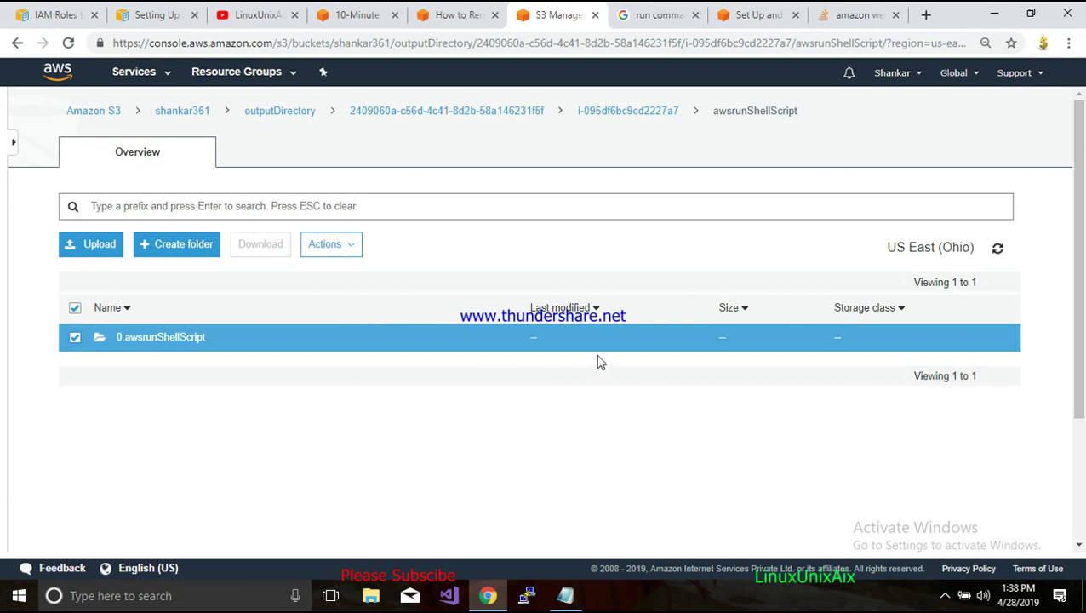
pyautogui.click(339, 245)
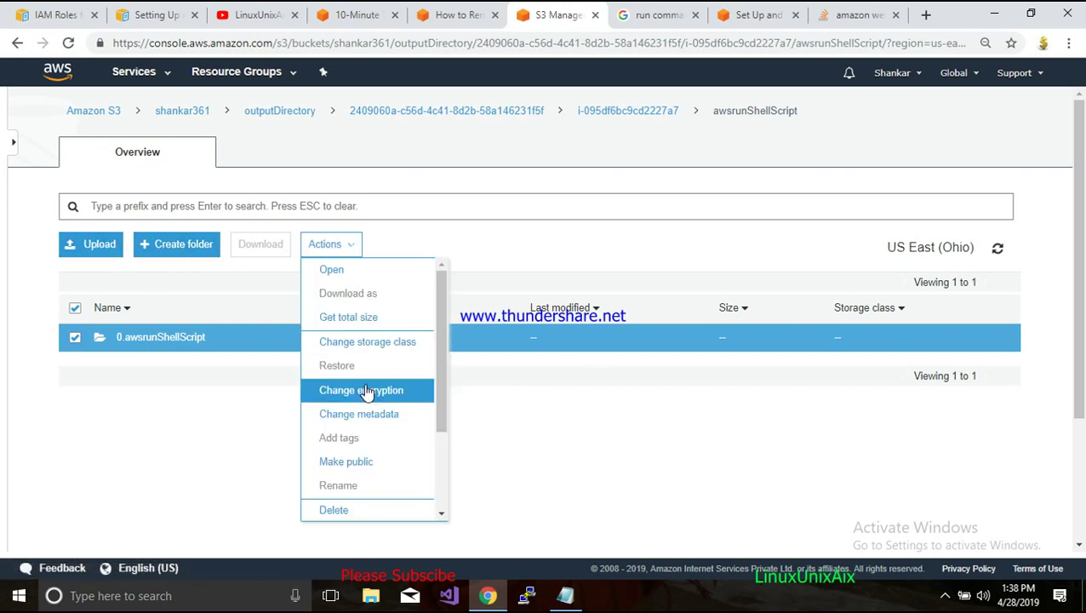
pyautogui.click(531, 474)
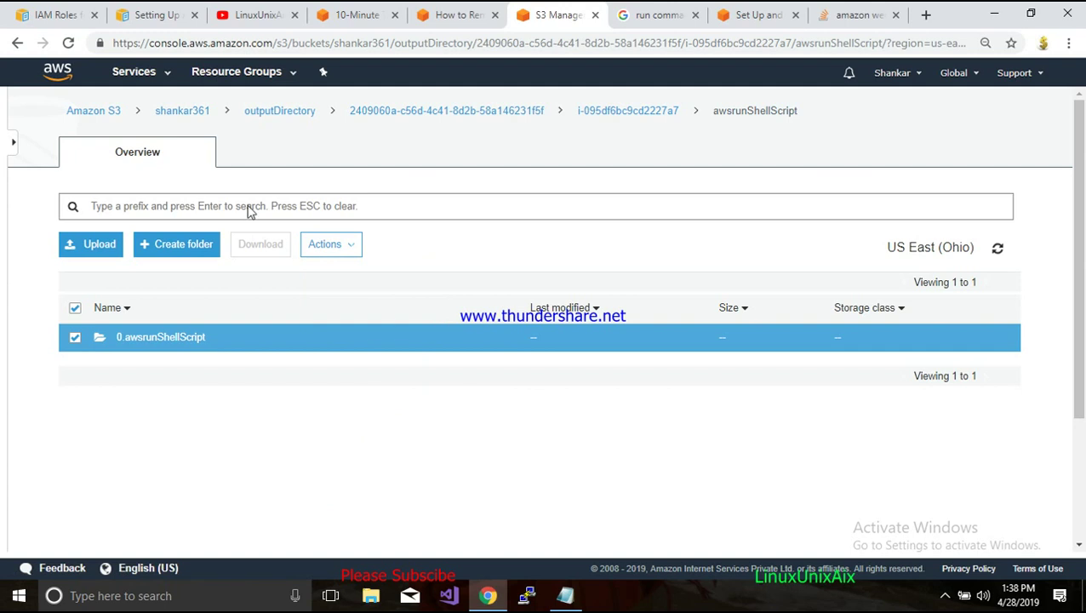
pyautogui.click(998, 251)
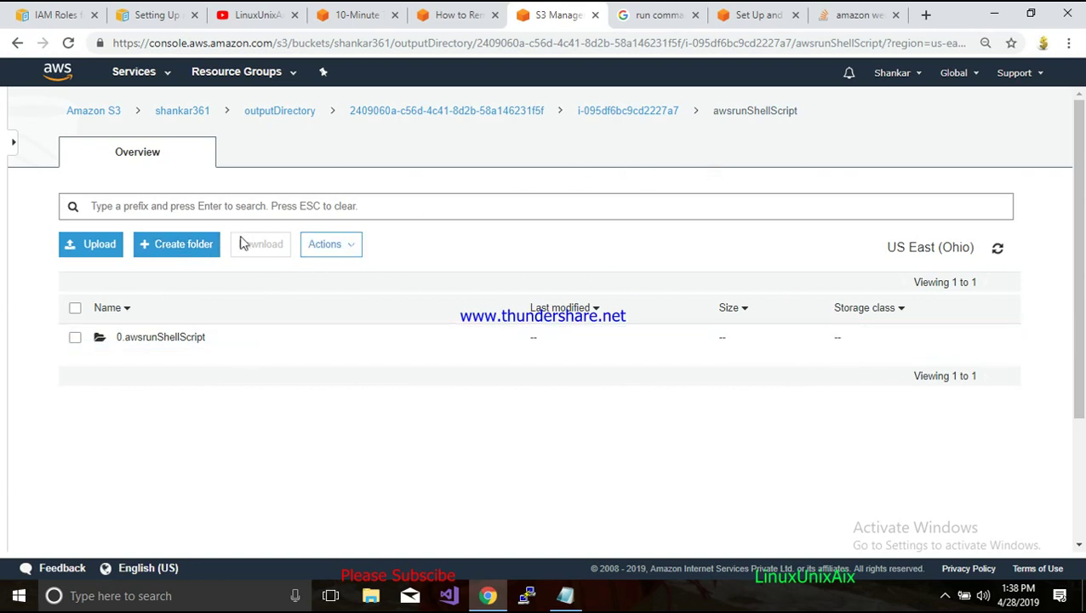
# Browse from outputDirectory through the command and instance folders down to 0.awsrunShellScript and open the stdout object
pyautogui.click(431, 112)
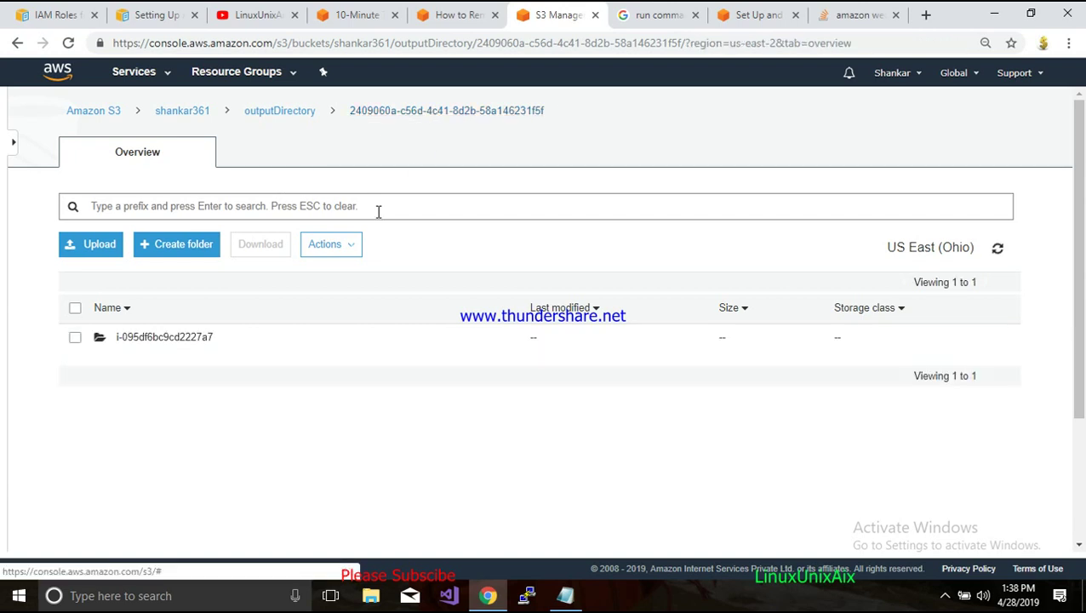
pyautogui.click(285, 114)
pyautogui.click(208, 339)
pyautogui.click(194, 341)
pyautogui.click(148, 341)
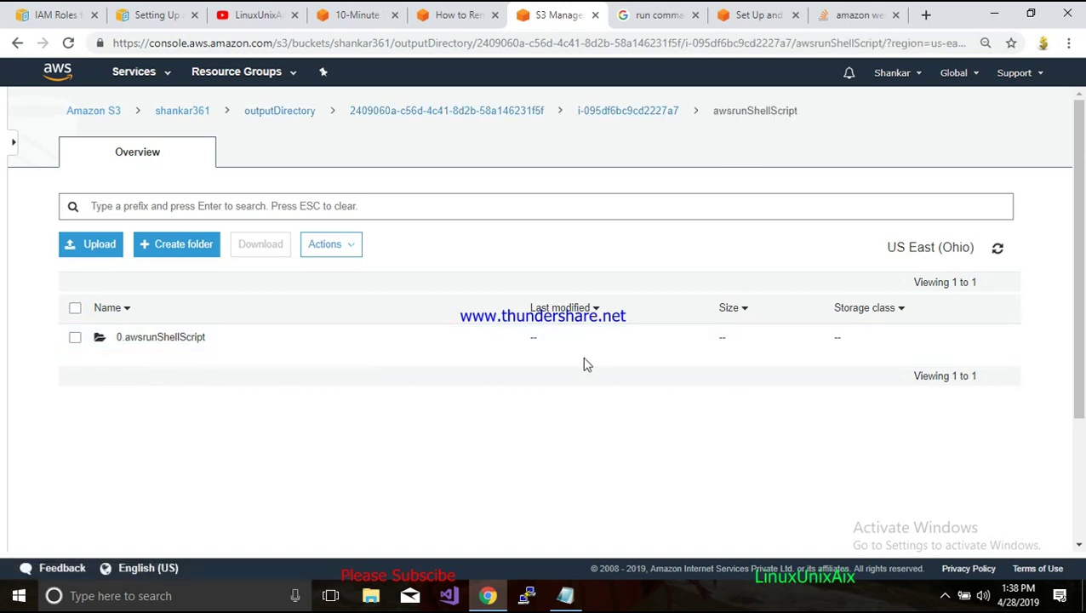
pyautogui.click(74, 339)
pyautogui.click(183, 341)
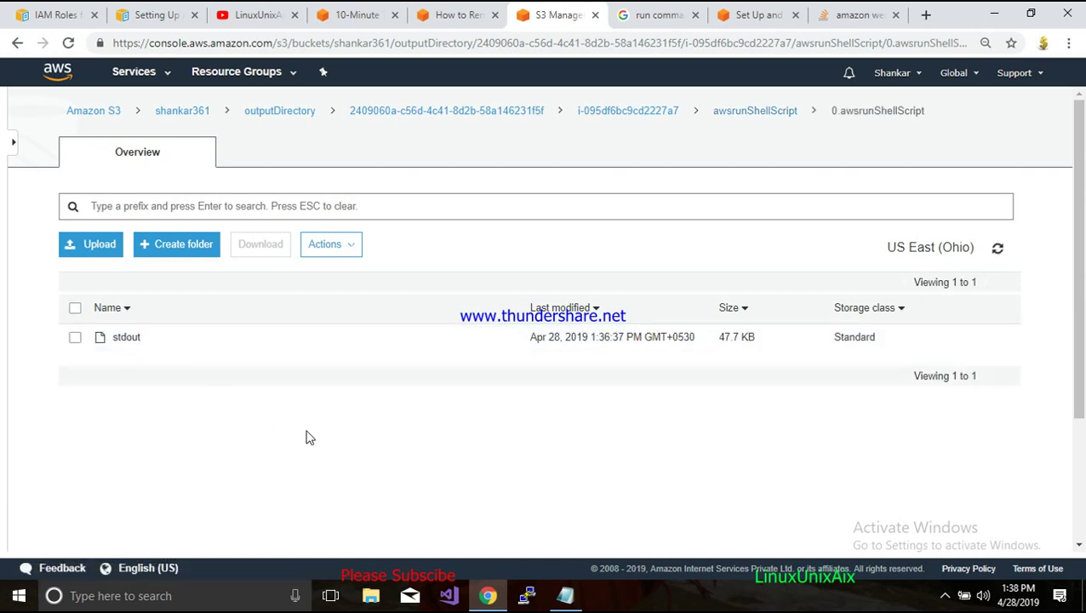
pyautogui.click(126, 338)
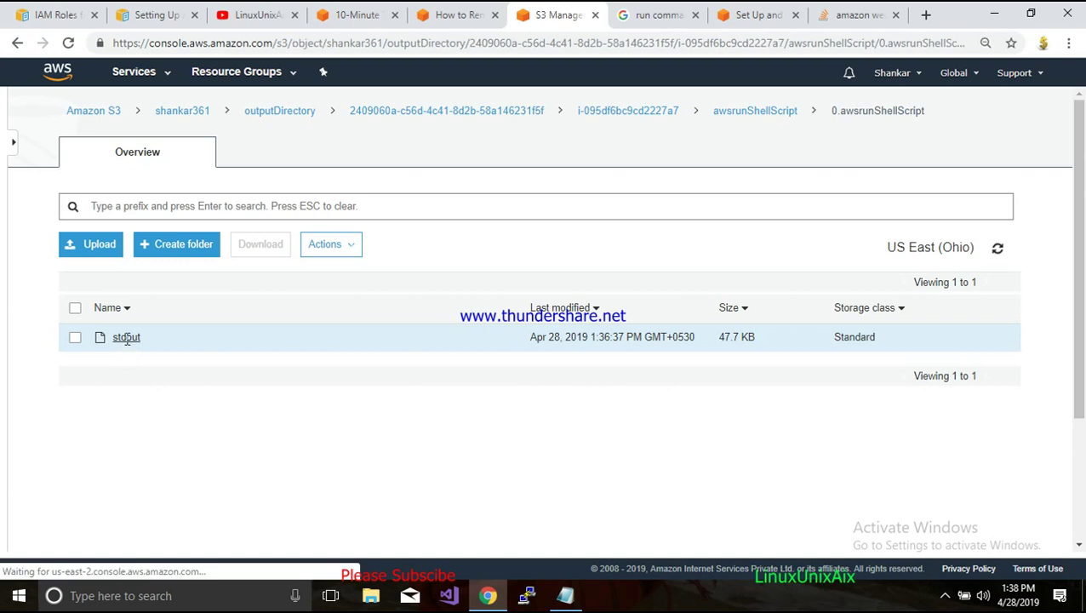
# Download the stdout object and view the downloaded stdout.txt in Notepad, closing it when finished
pyautogui.scroll(-3, 343, 378)
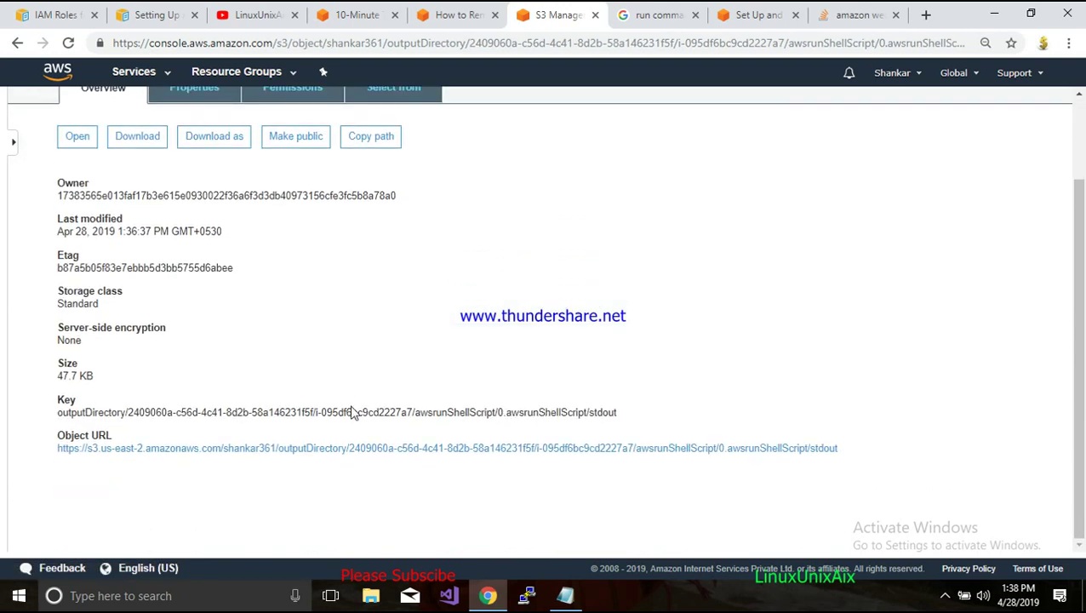
pyautogui.scroll(3, 345, 409)
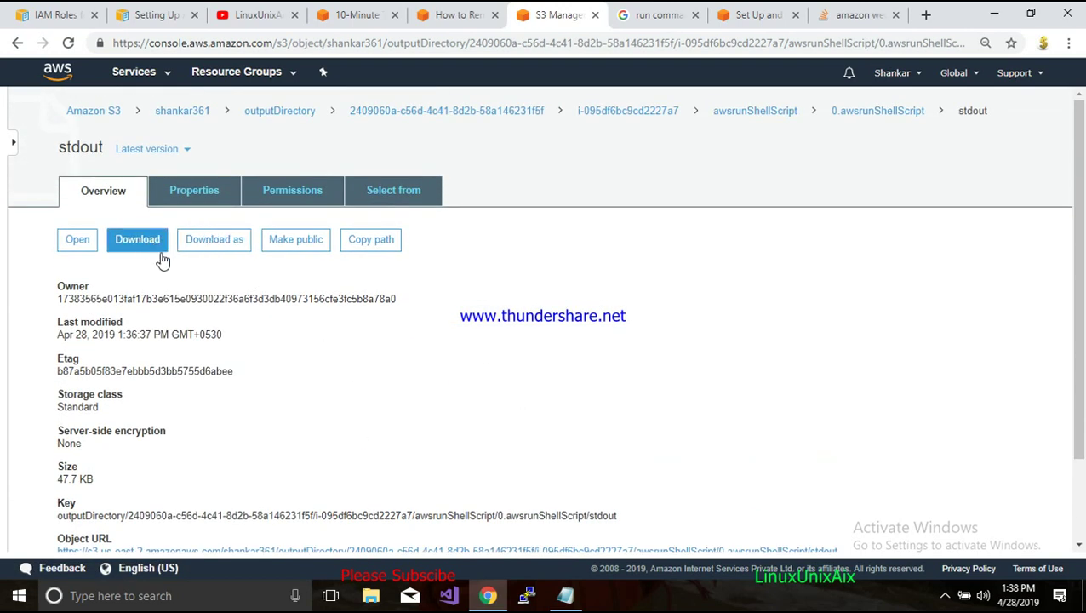
pyautogui.click(155, 246)
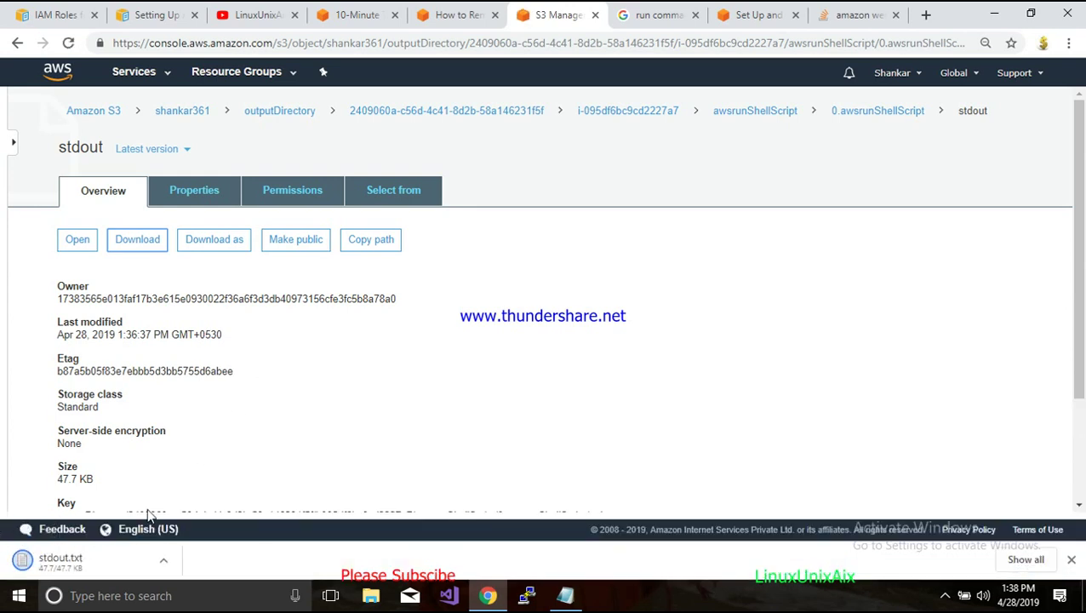
pyautogui.click(66, 564)
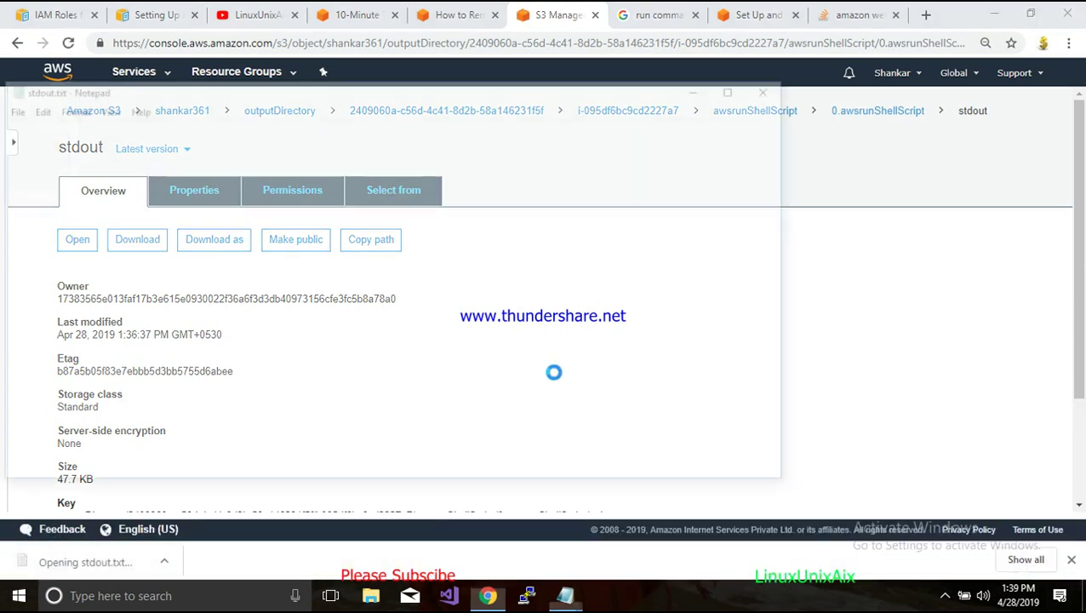
pyautogui.click(739, 86)
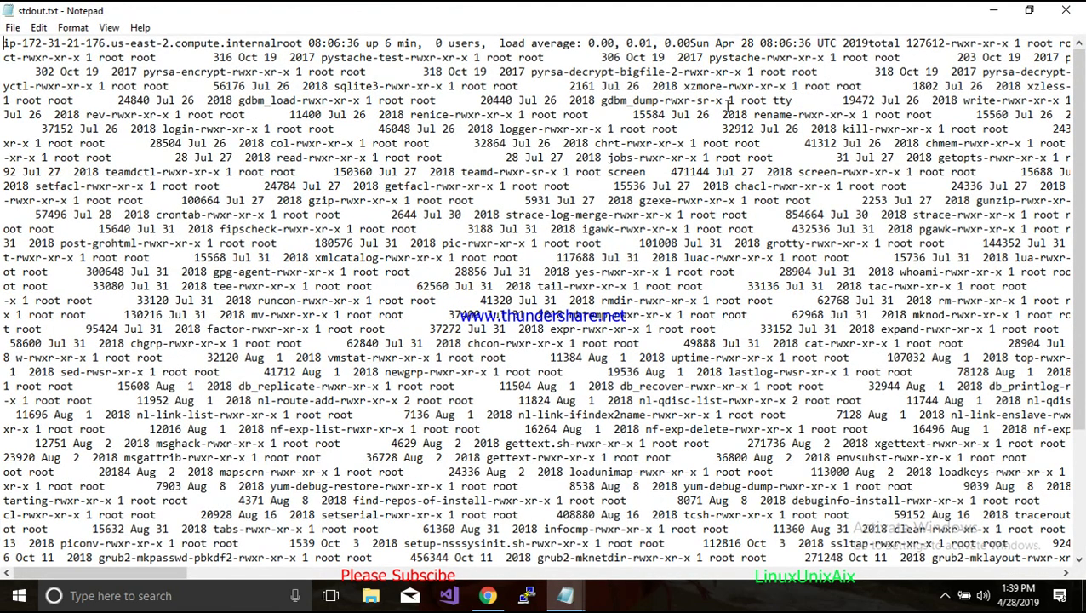
pyautogui.click(1066, 10)
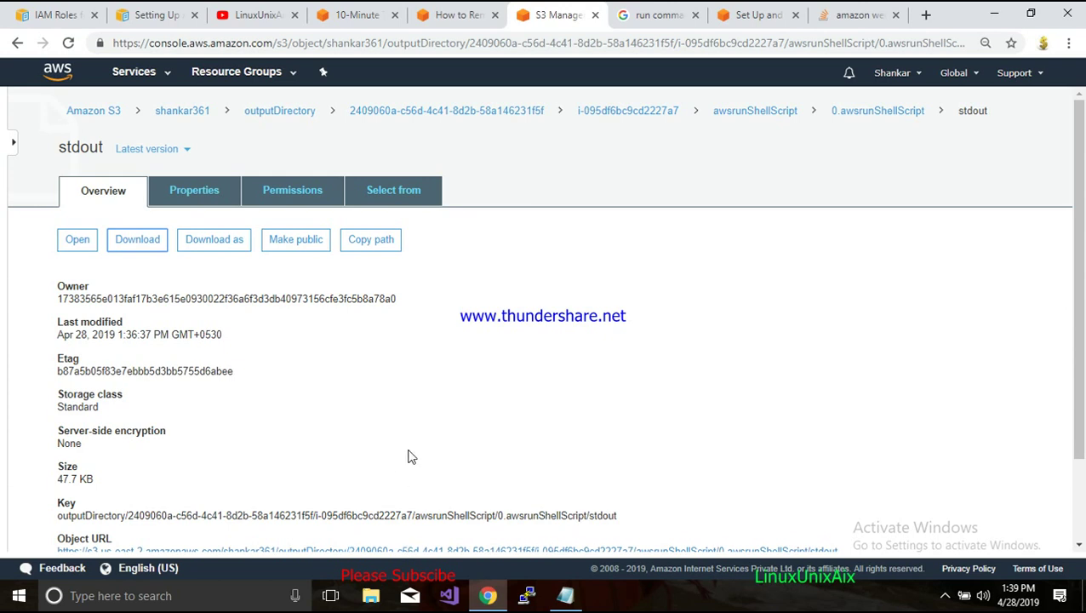
# Download the stdout object again and open stdout (1).txt from the Downloads folder in WordPad
pyautogui.scroll(-2, 408, 457)
pyautogui.scroll(2, 438, 417)
pyautogui.scroll(-2, 387, 279)
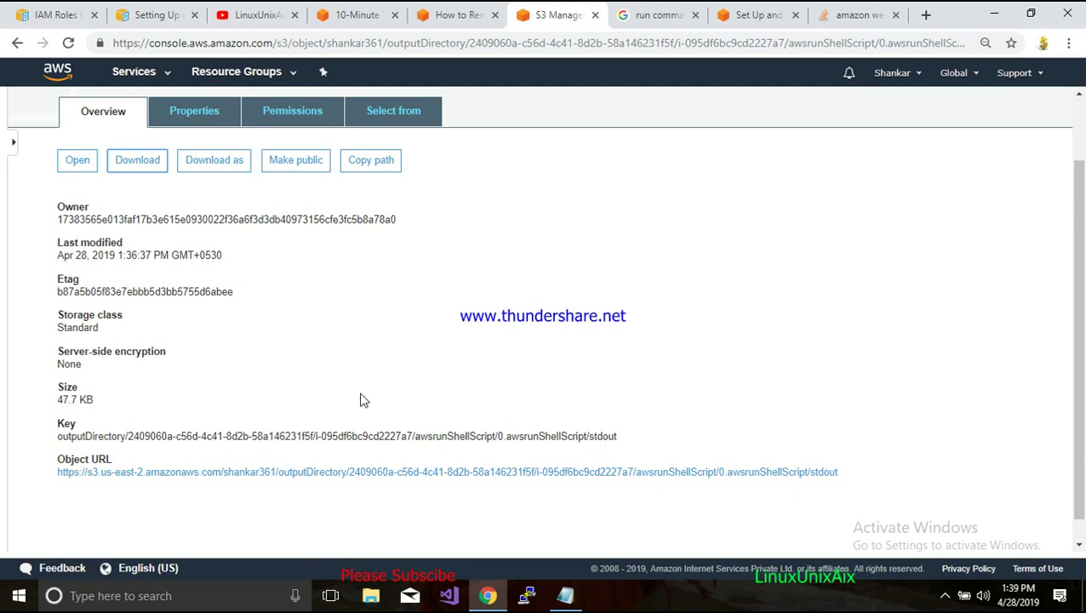
pyautogui.click(151, 170)
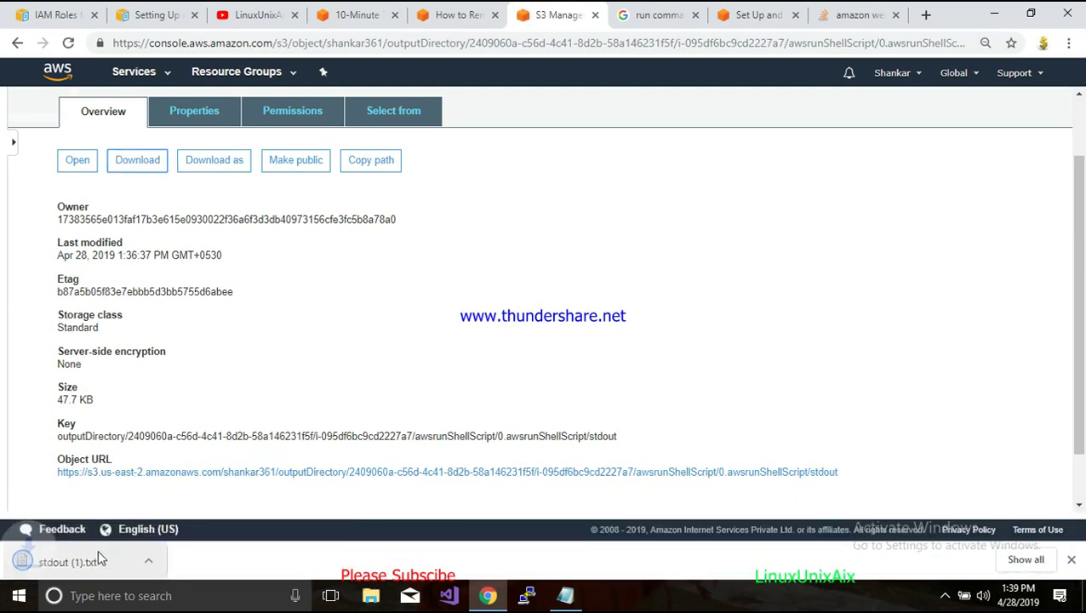
pyautogui.click(162, 563)
pyautogui.click(201, 508)
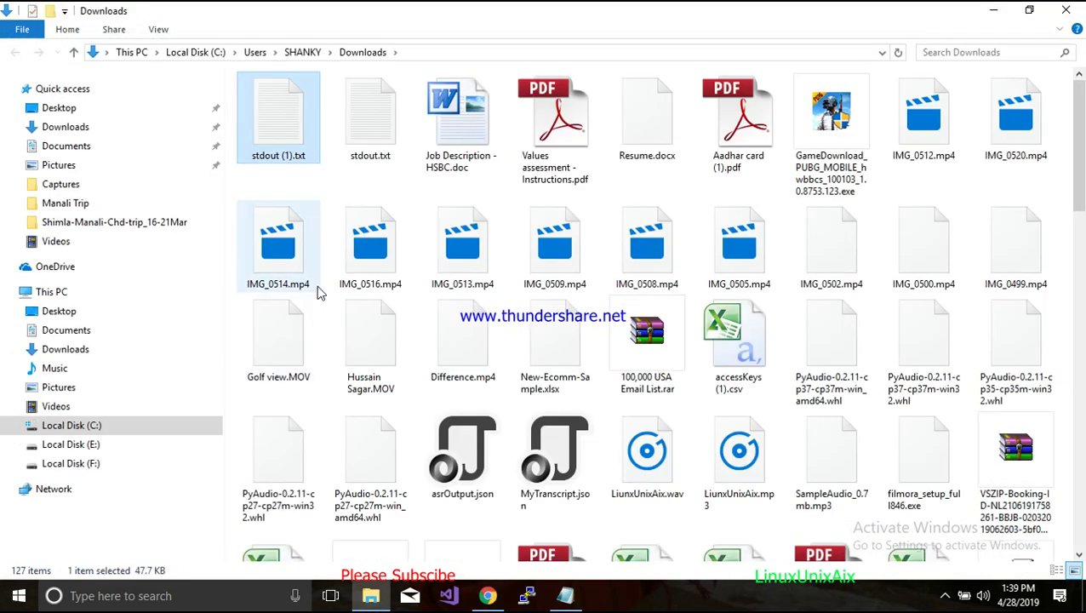
pyautogui.rightClick(282, 137)
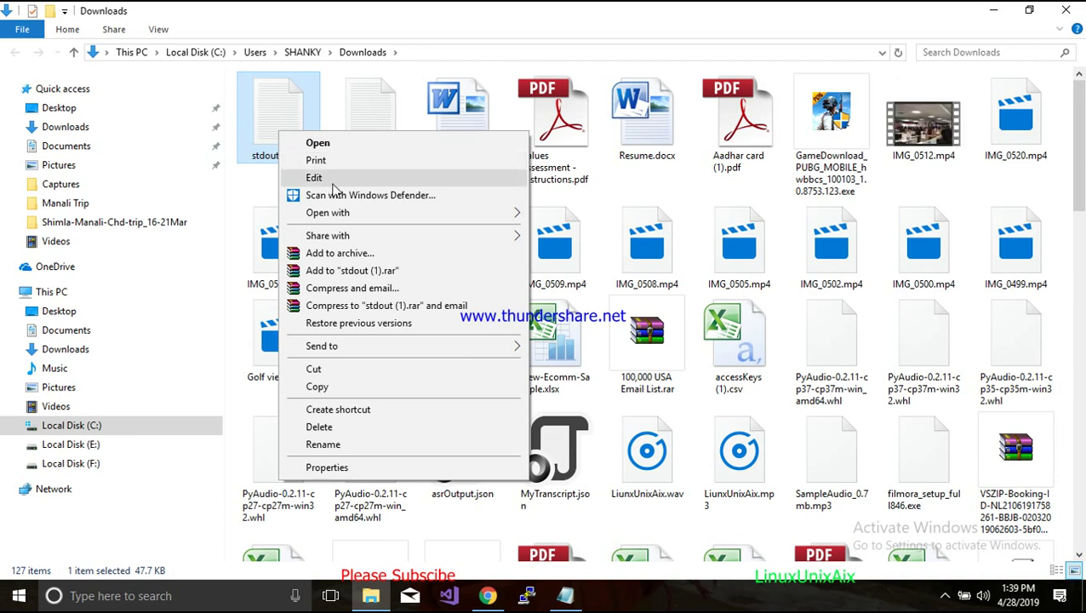
pyautogui.moveTo(370, 214)
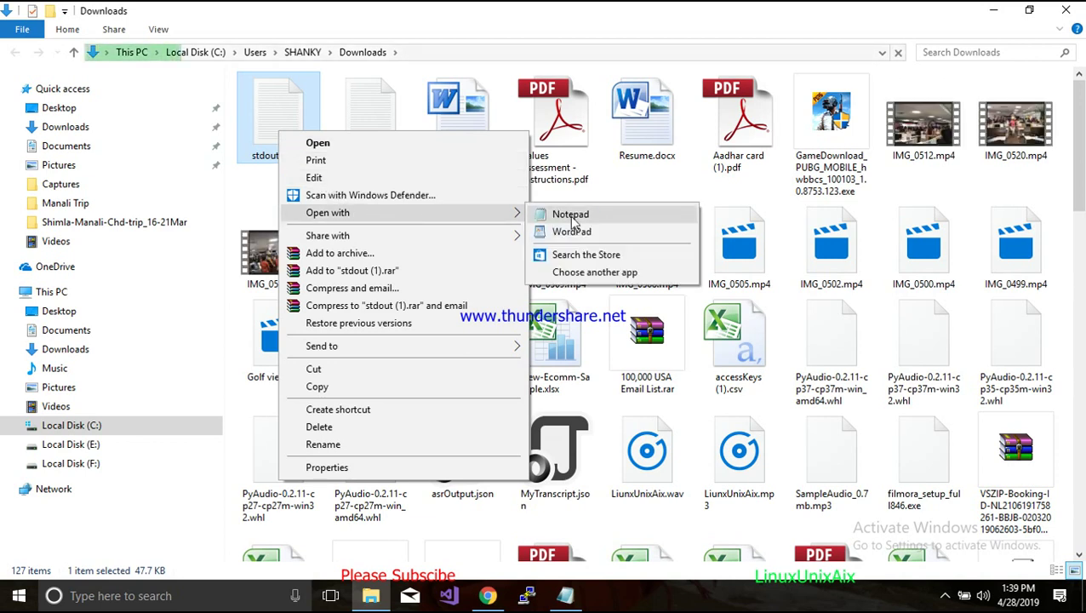
pyautogui.click(558, 216)
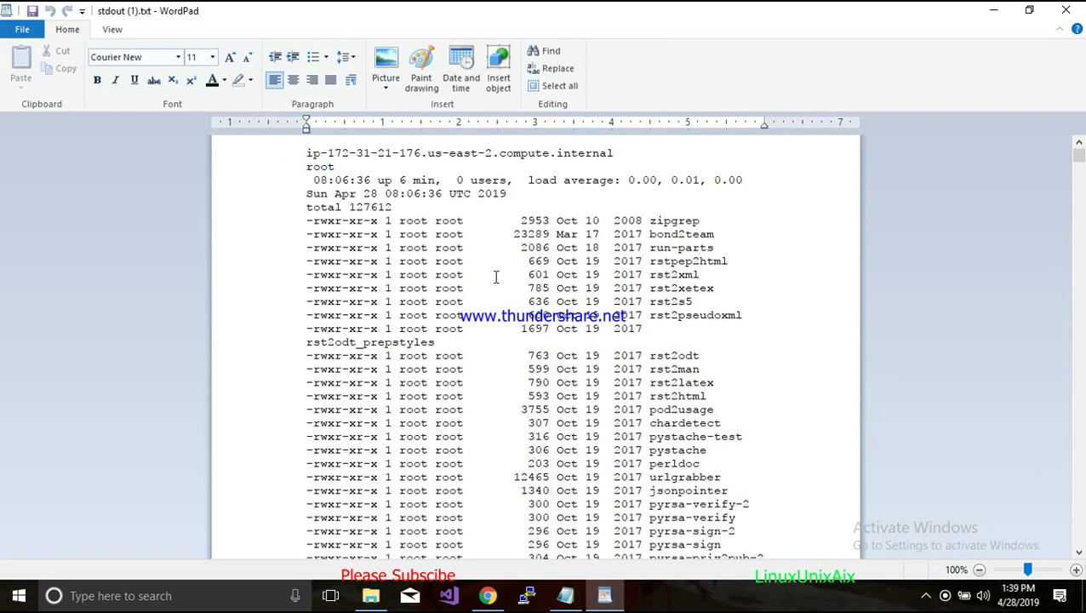
# Read the complete command output in WordPad from the hostname line through the file listing, and close the document
pyautogui.moveTo(321, 170); pyautogui.dragTo(592, 437)
pyautogui.click(594, 438)
pyautogui.scroll(-15, 596, 425)
pyautogui.scroll(-20, 601, 419)
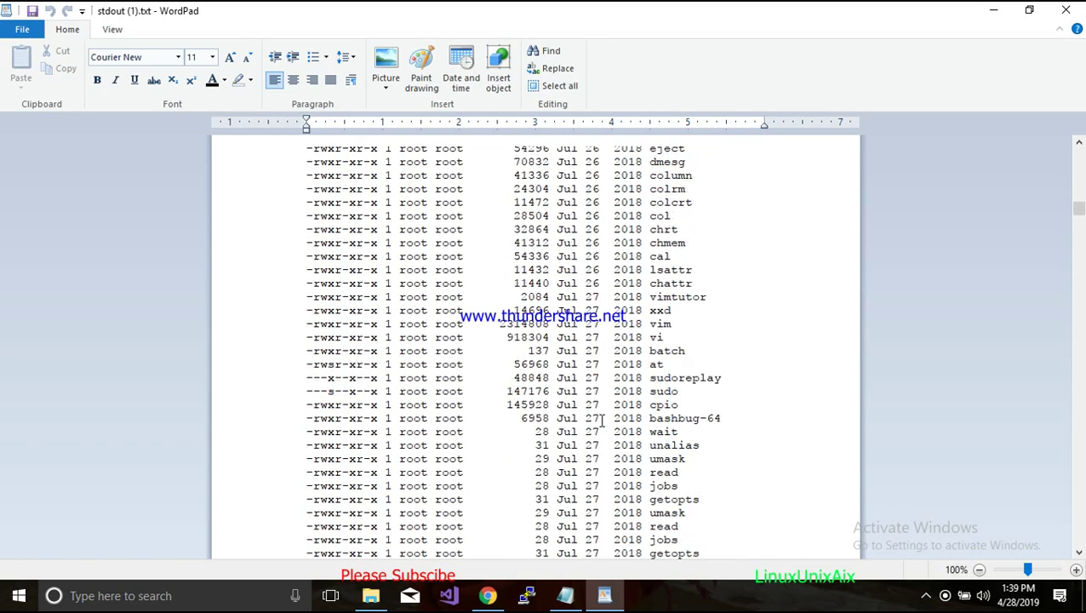
pyautogui.scroll(-10, 602, 419)
pyautogui.scroll(-10, 601, 419)
pyautogui.scroll(-20, 602, 420)
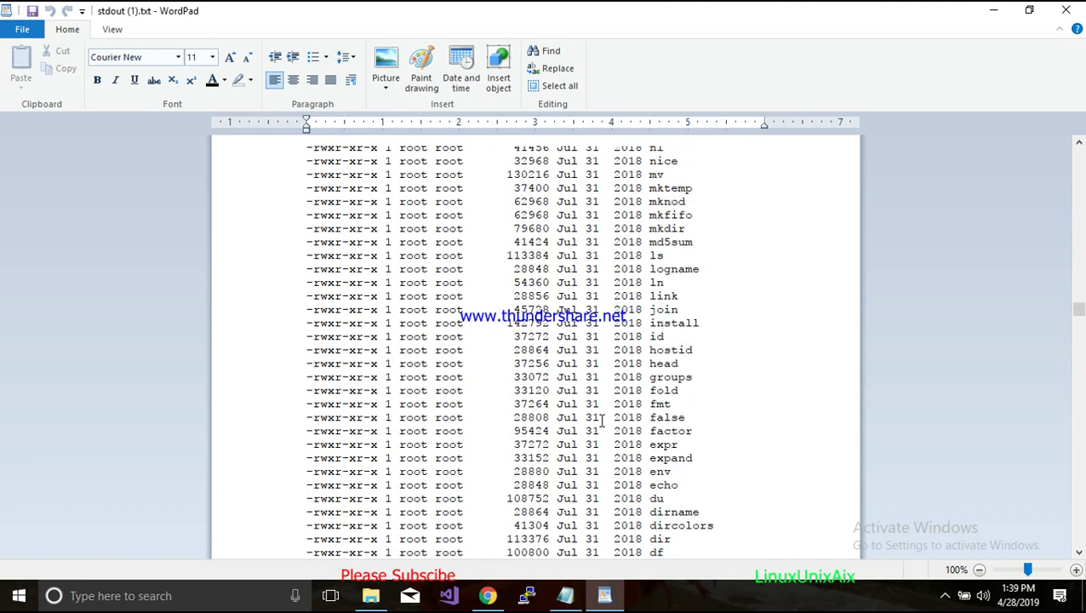
pyautogui.scroll(-15, 601, 420)
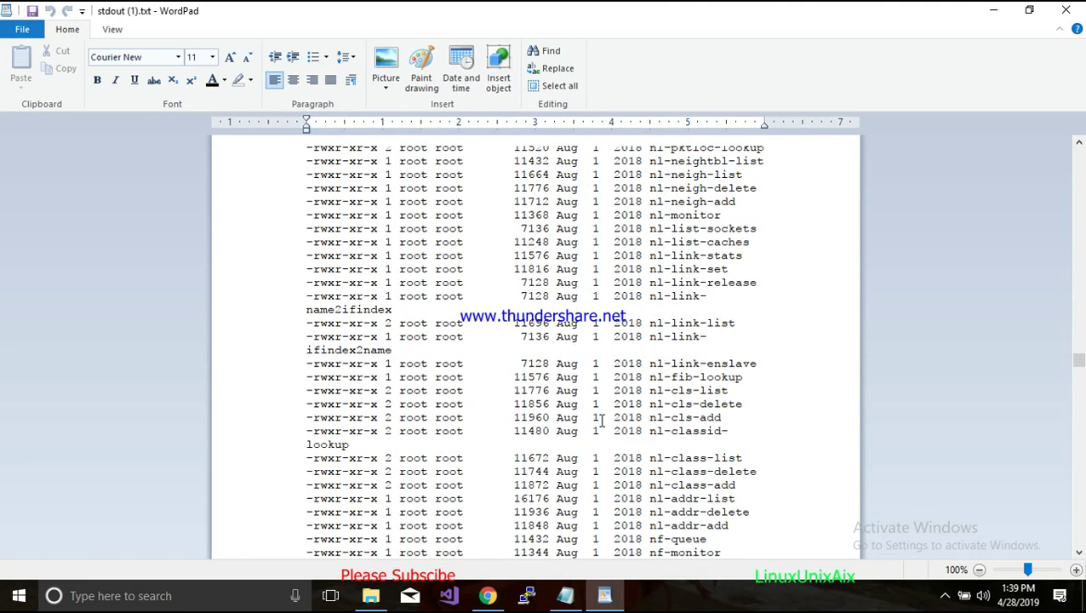
pyautogui.scroll(-20, 602, 419)
pyautogui.scroll(-20, 598, 423)
pyautogui.scroll(-15, 598, 423)
pyautogui.click(1065, 11)
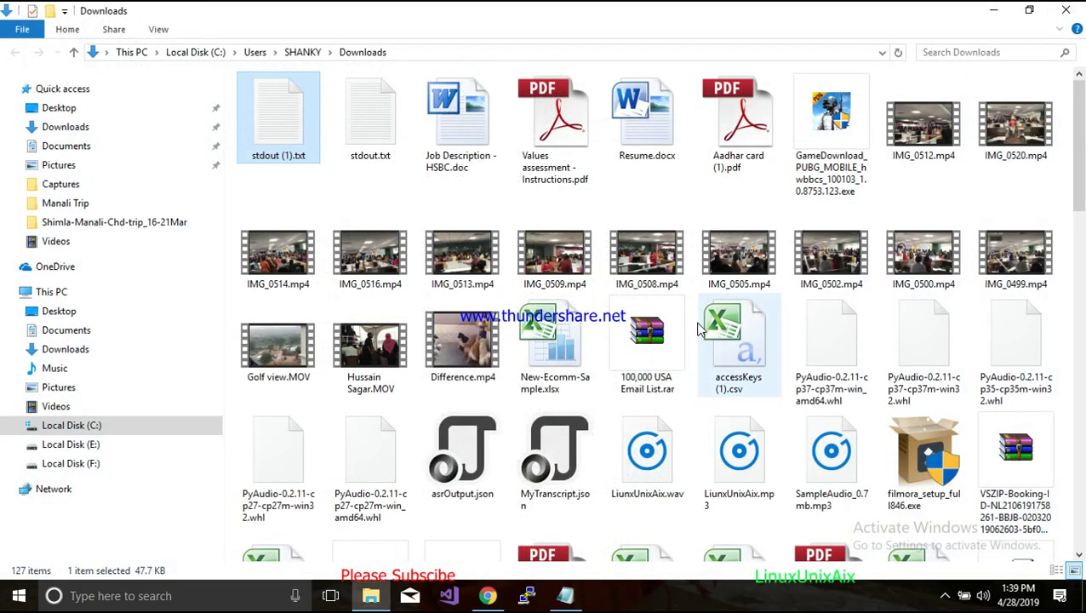
# Switch back to Chrome and return to the stdout object's overview in S3
pyautogui.click(487, 595)
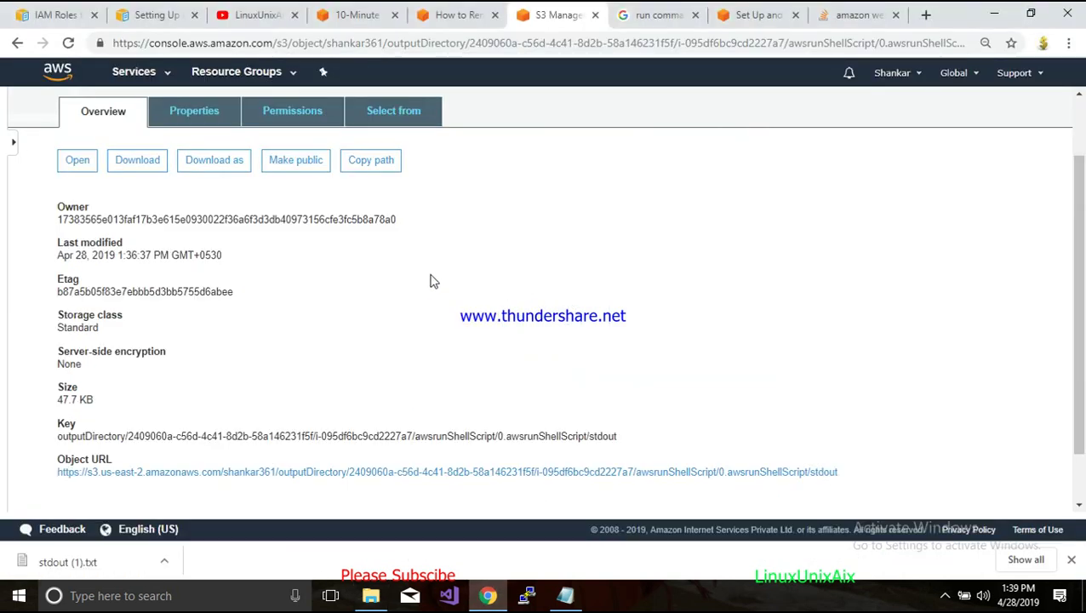
pyautogui.scroll(2, 430, 281)
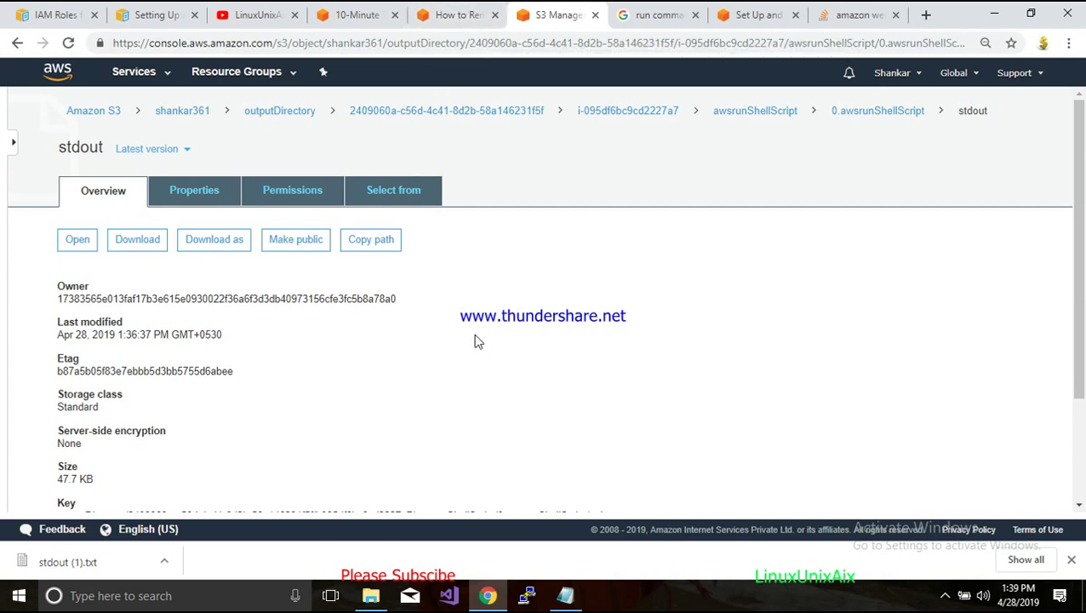
pyautogui.click(473, 15)
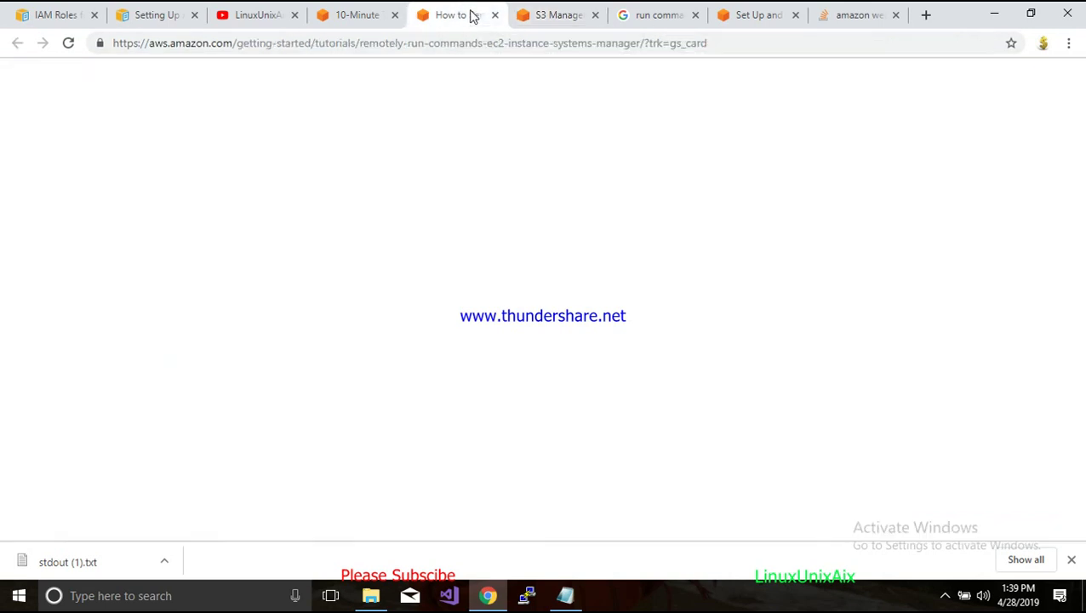
pyautogui.click(559, 17)
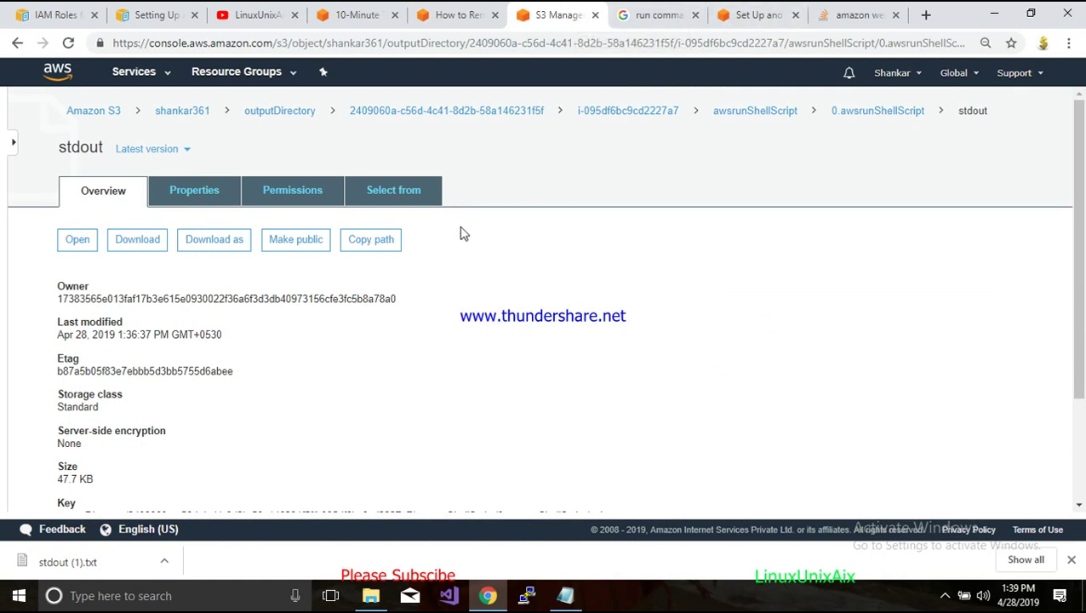
pyautogui.click(944, 597)
pyautogui.rightClick(913, 562)
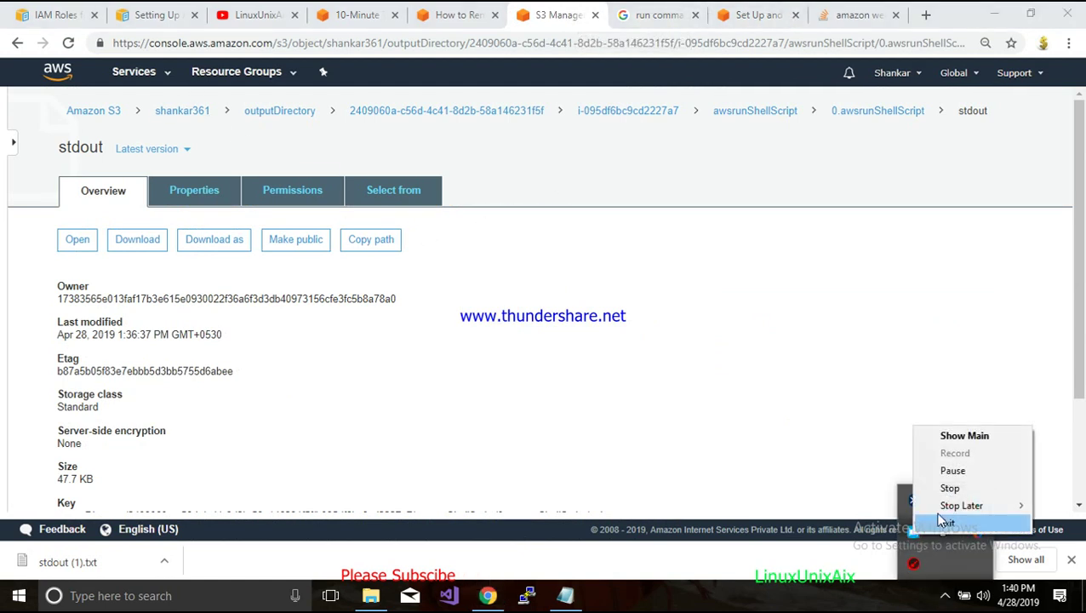
pyautogui.click(952, 470)
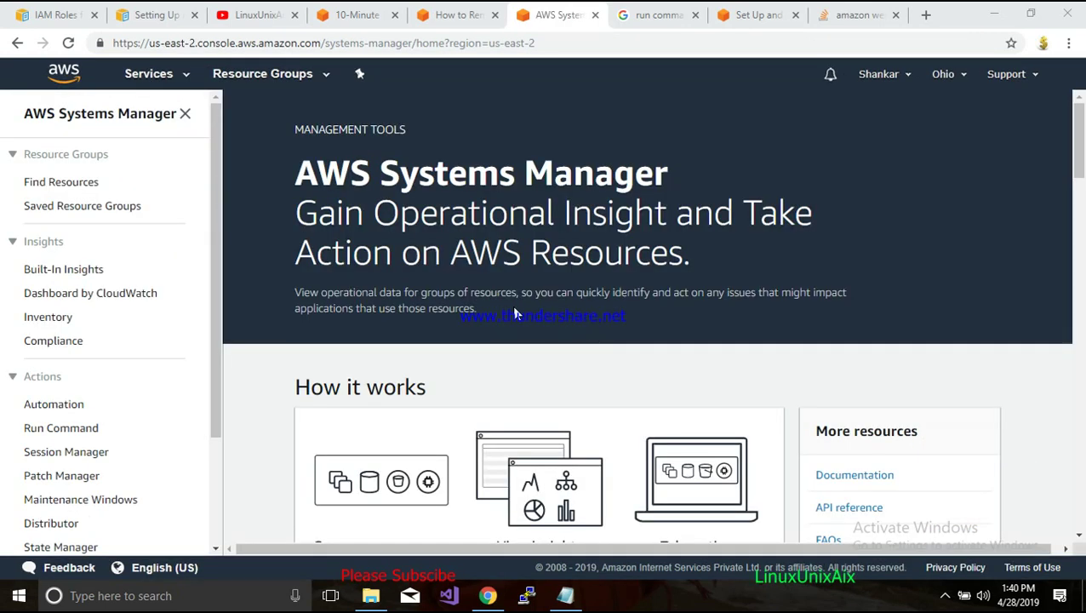
# Open the managed instances list, select the online Linux instance and start a session on it
pyautogui.scroll(-2, 340, 429)
pyautogui.scroll(-1, 204, 451)
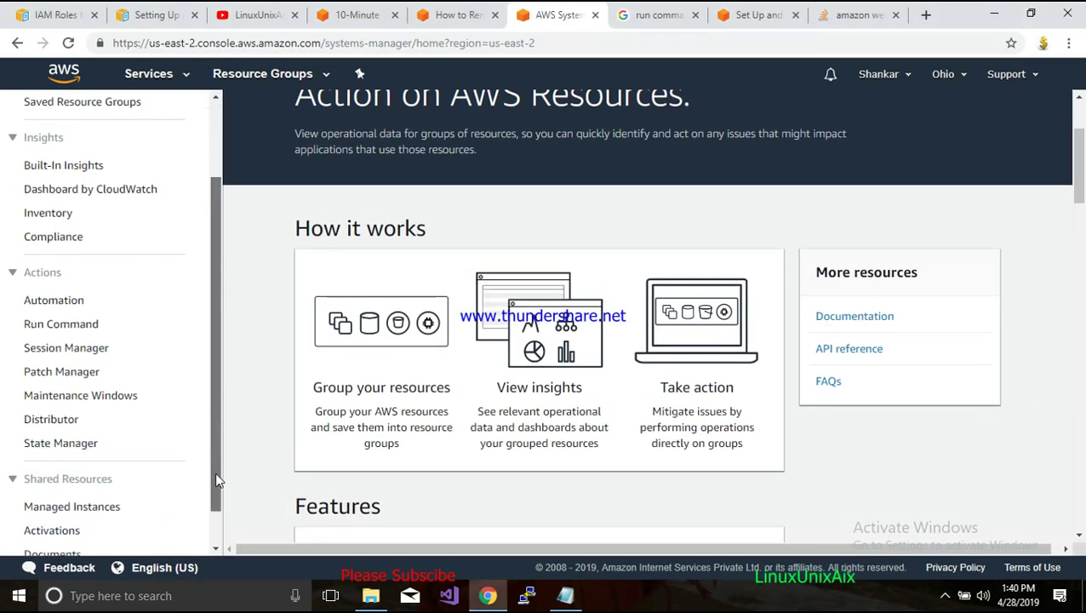
pyautogui.click(56, 512)
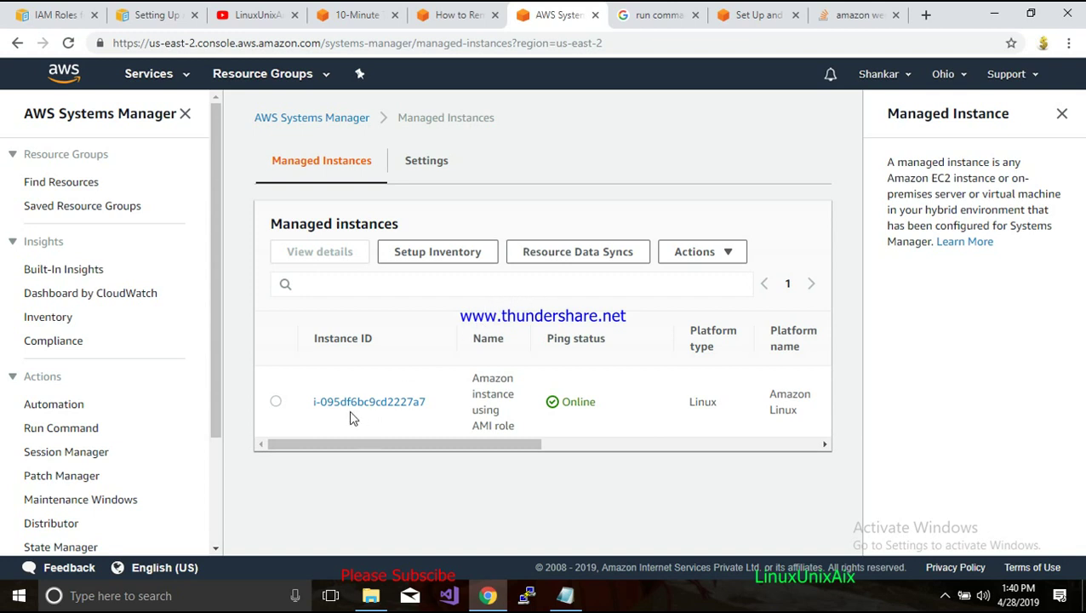
pyautogui.click(277, 401)
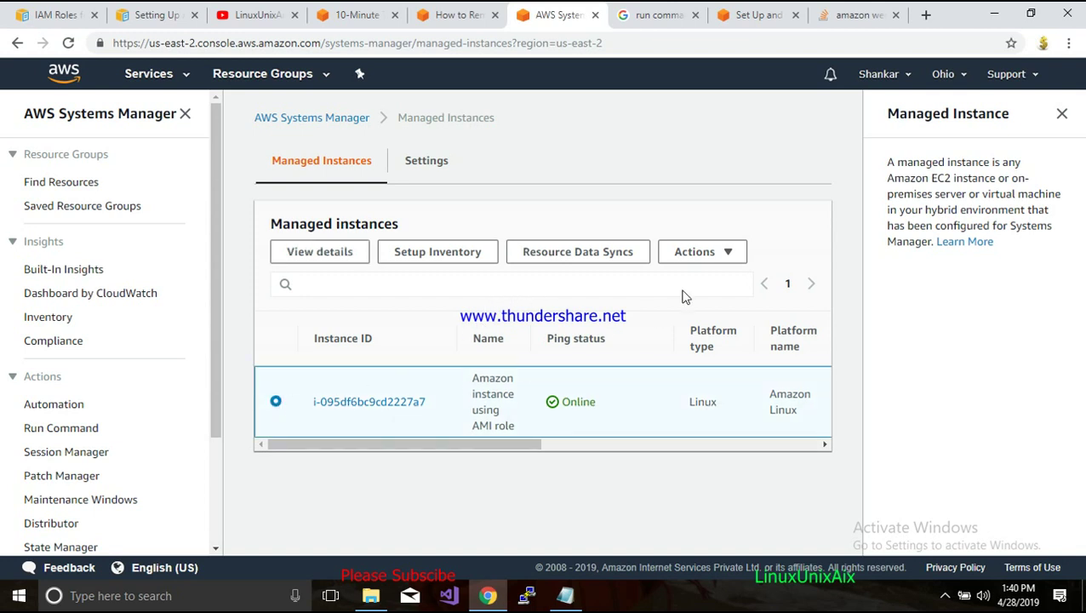
pyautogui.click(718, 254)
pyautogui.click(616, 308)
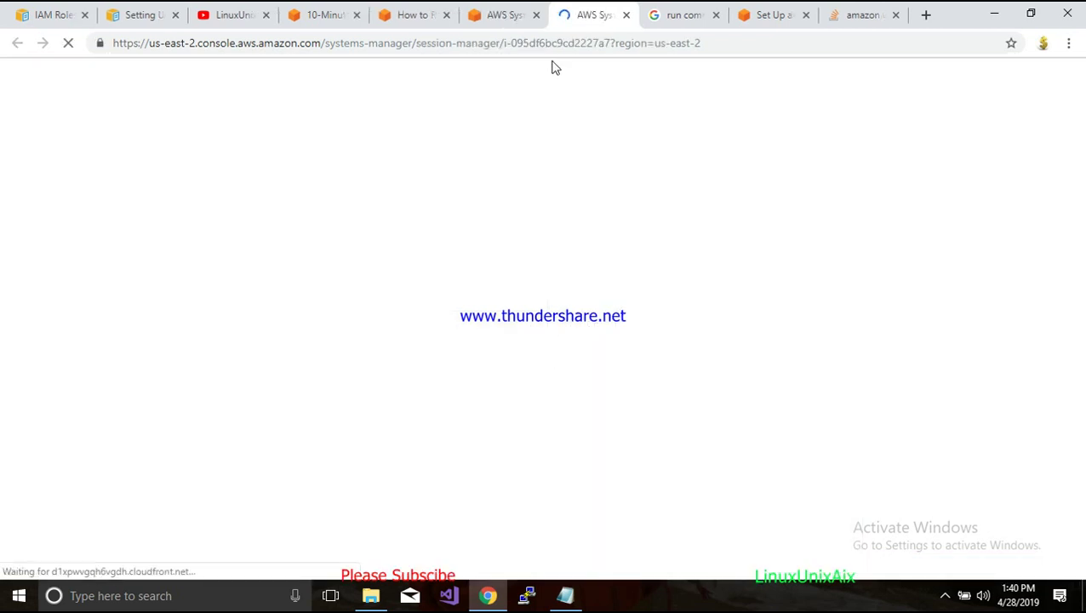
# Review the actions available for the selected instance in the managed instances list, and return to the session terminal
pyautogui.click(502, 14)
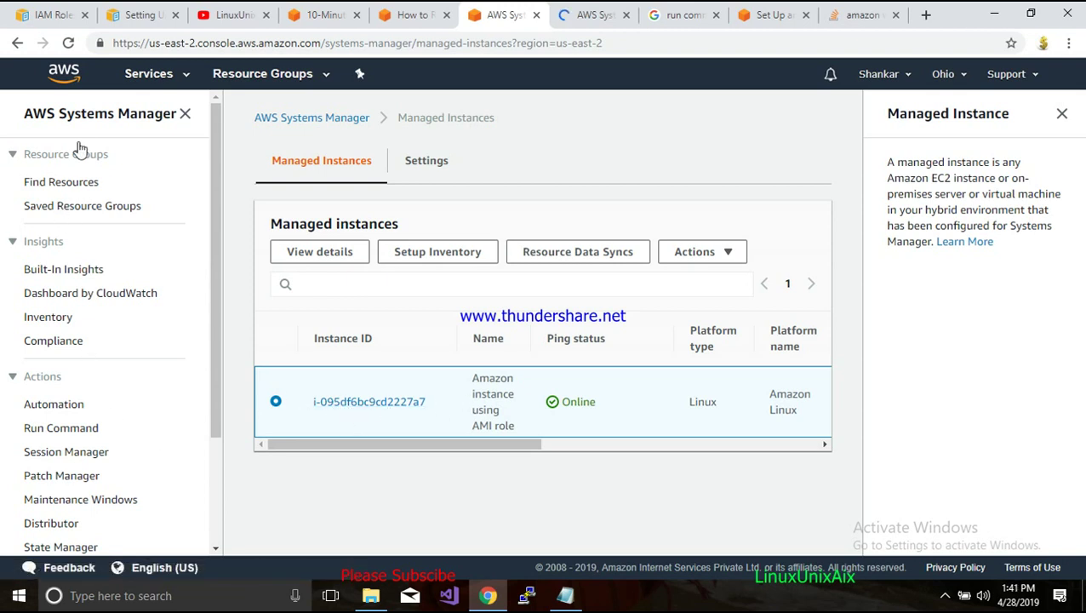
pyautogui.scroll(-3, 68, 424)
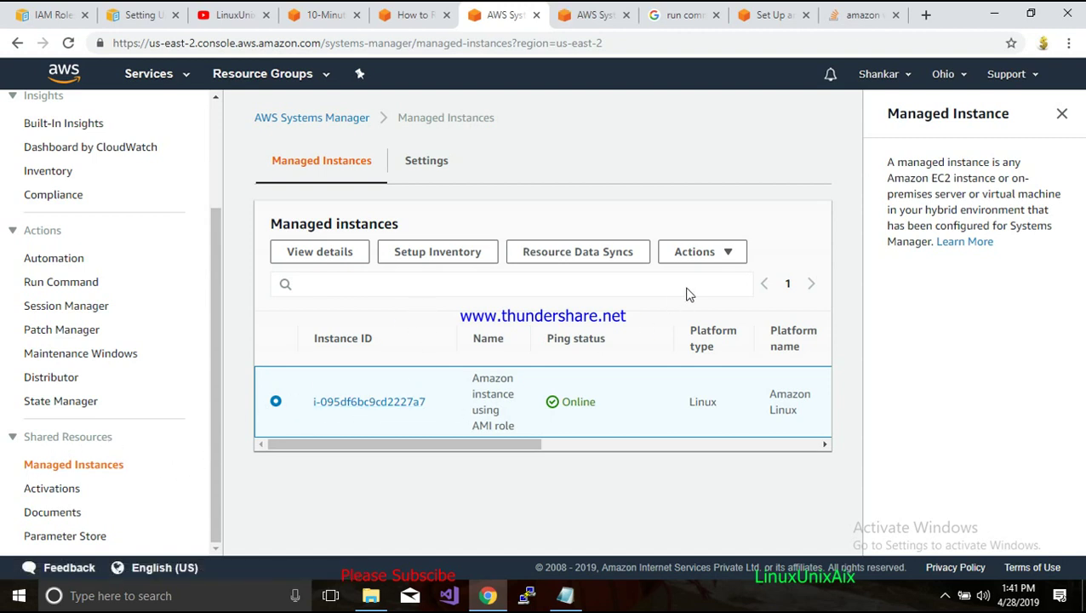
pyautogui.click(724, 252)
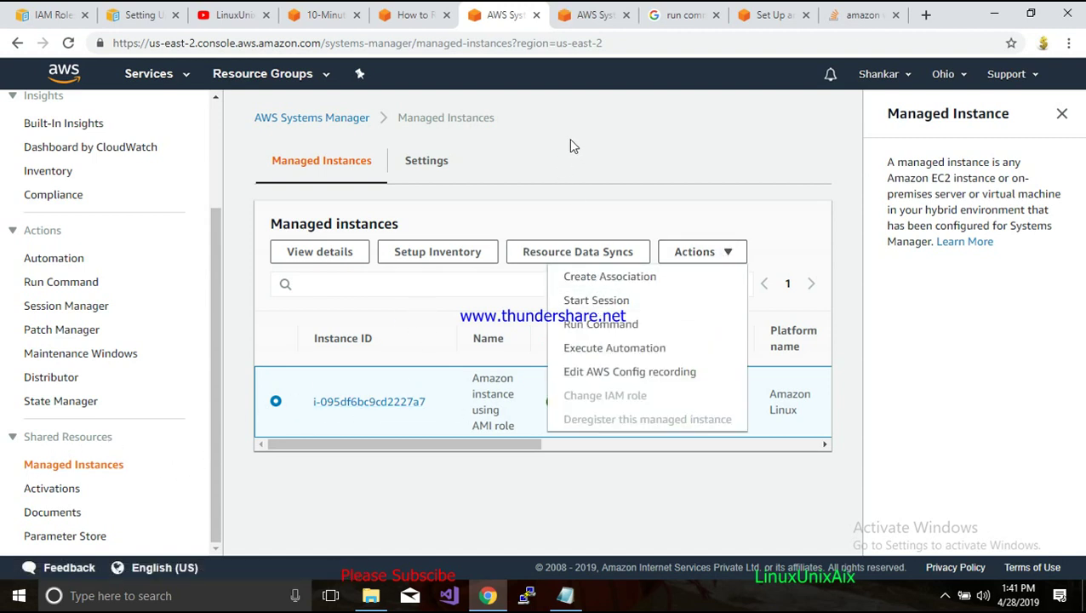
pyautogui.click(594, 14)
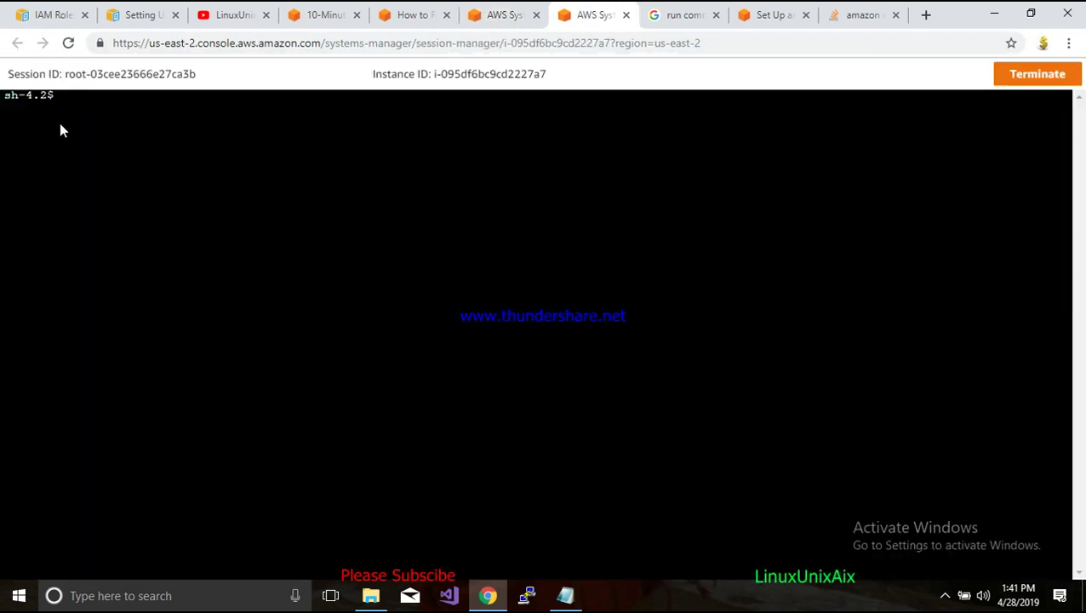
# Run the date command in the instance's session shell
pyautogui.press('Return')
pyautogui.press('Return')
pyautogui.press('Return')
pyautogui.press('Return')
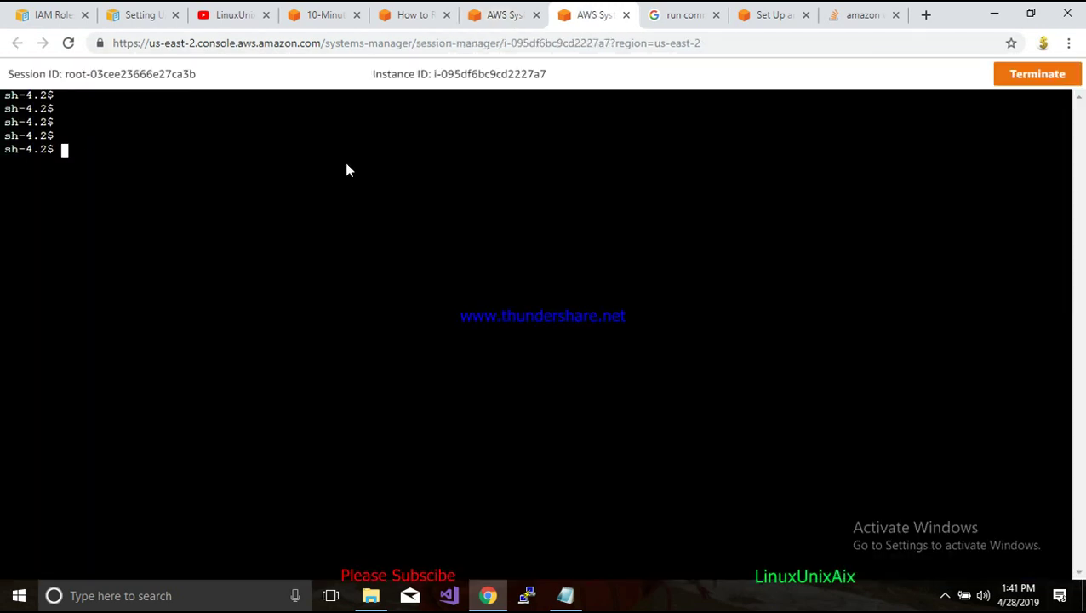
pyautogui.write('date')
pyautogui.press('Return')
# Clear the stray backslash entry from the shell and run whoami to check which account the session uses
pyautogui.write('\\\\')
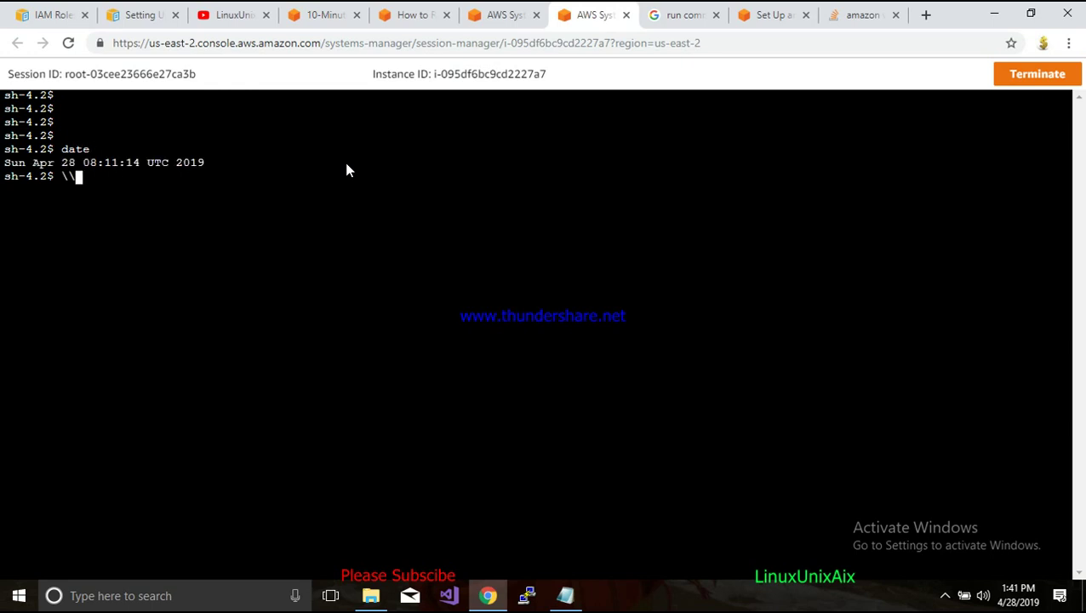
pyautogui.press('Return')
pyautogui.press('Return')
pyautogui.write('who')
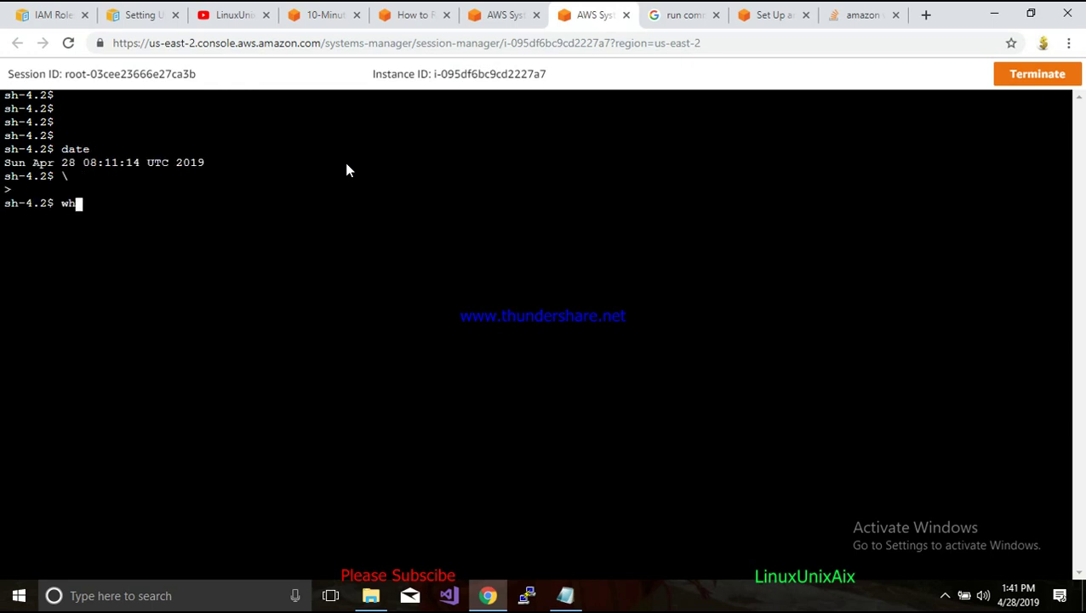
pyautogui.write('ami')
pyautogui.press('Return')
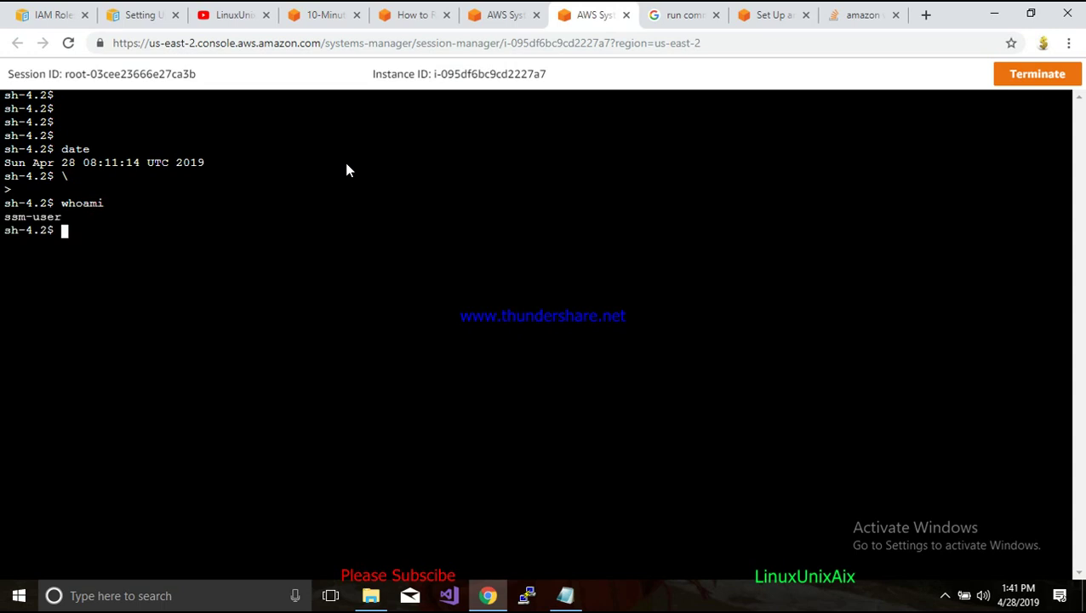
pyautogui.moveTo(2, 218); pyautogui.dragTo(62, 228)
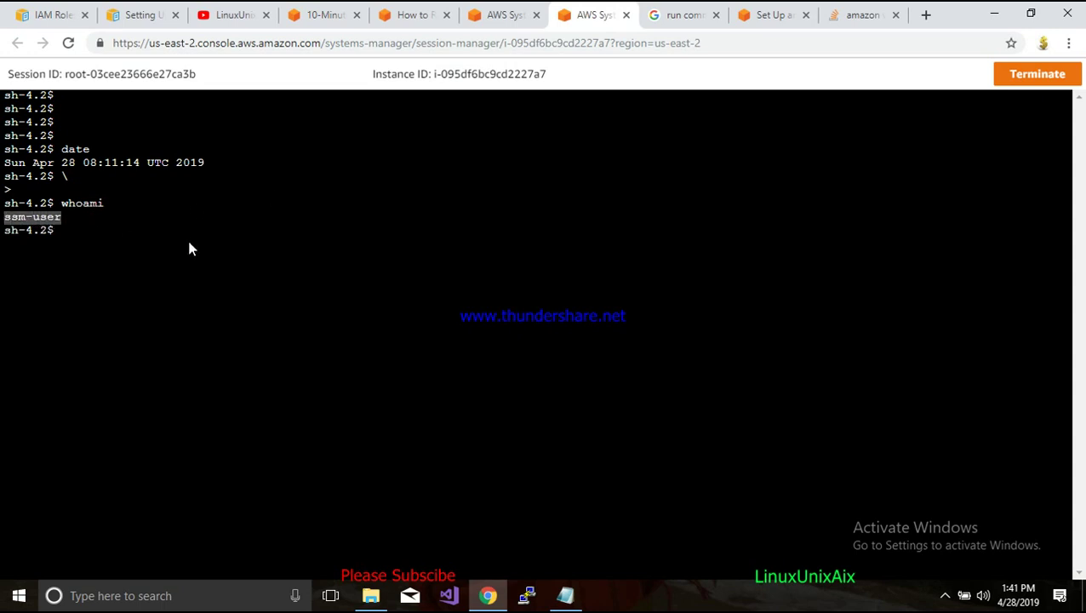
pyautogui.click(237, 199)
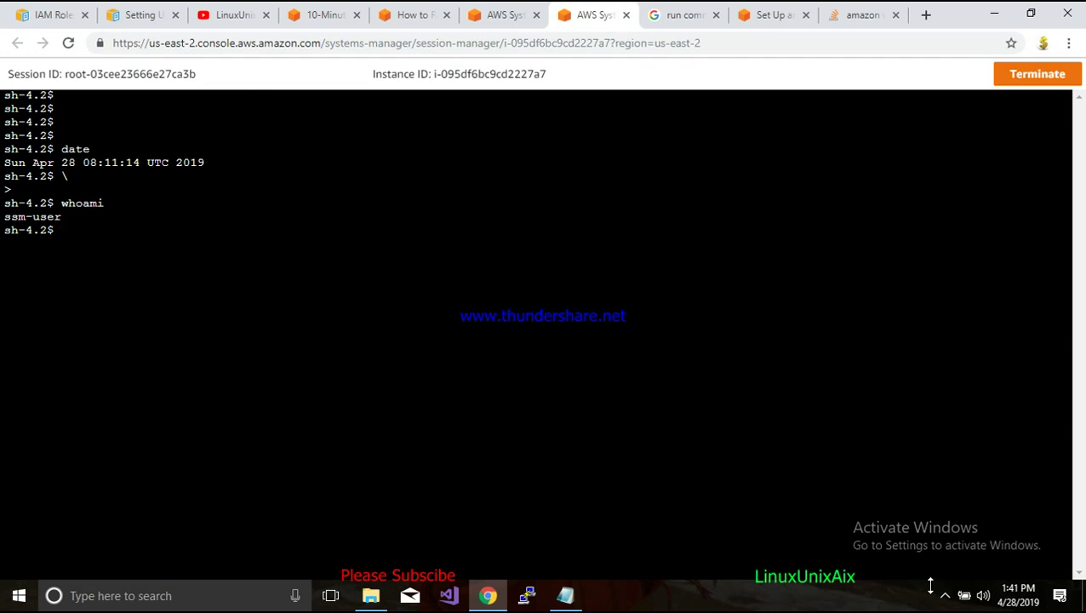
pyautogui.click(229, 14)
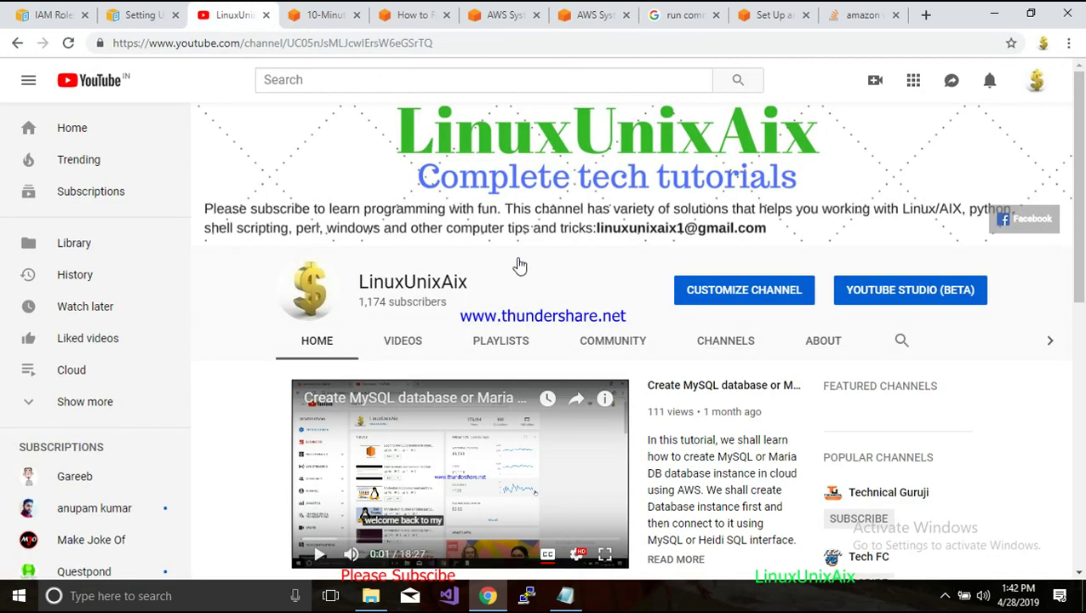
pyautogui.click(943, 596)
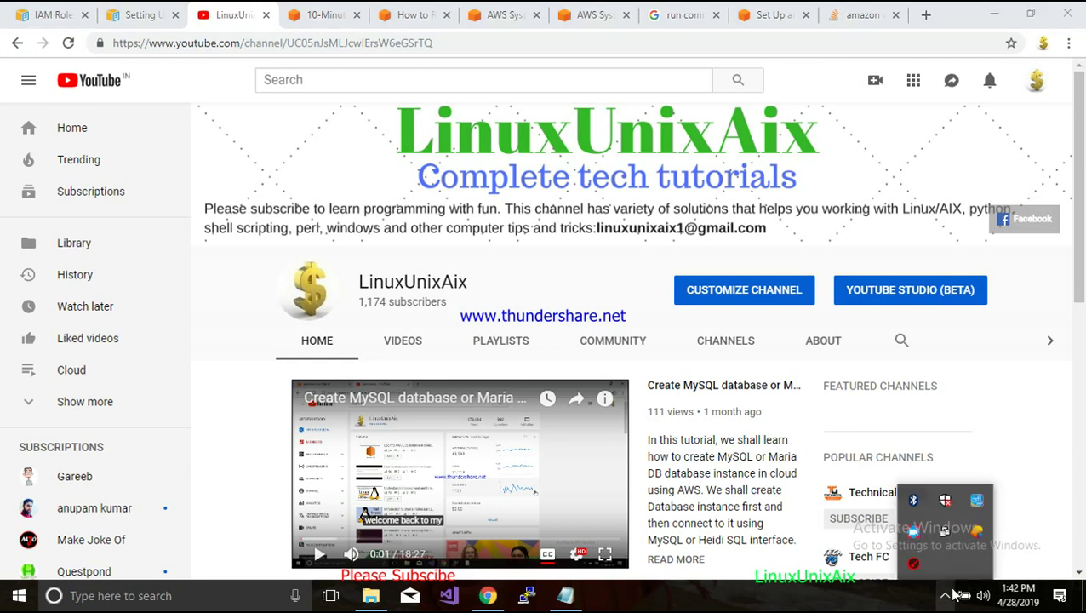
pyautogui.rightClick(910, 534)
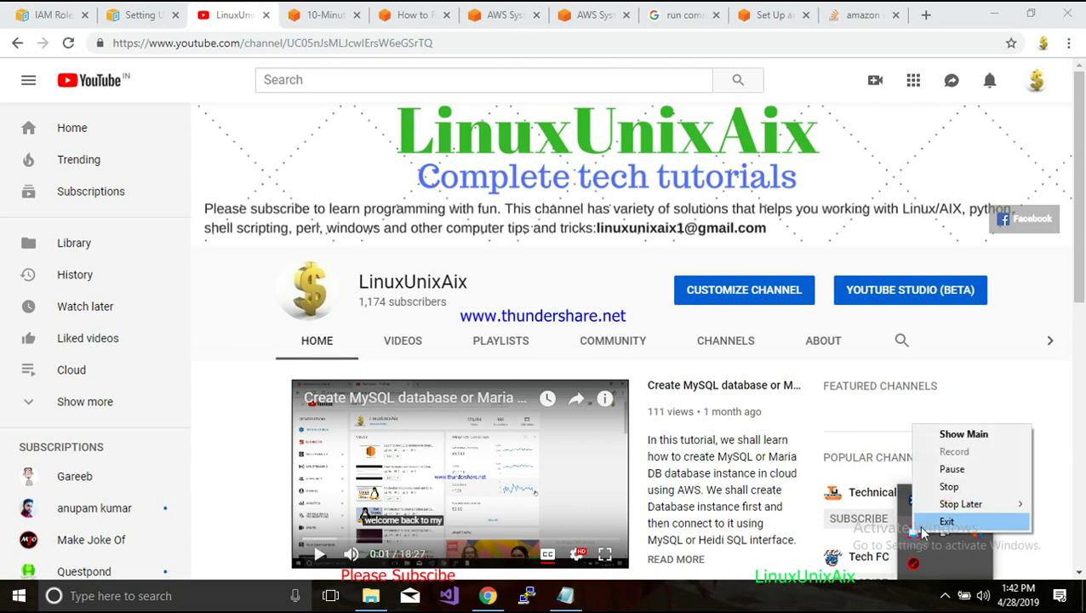